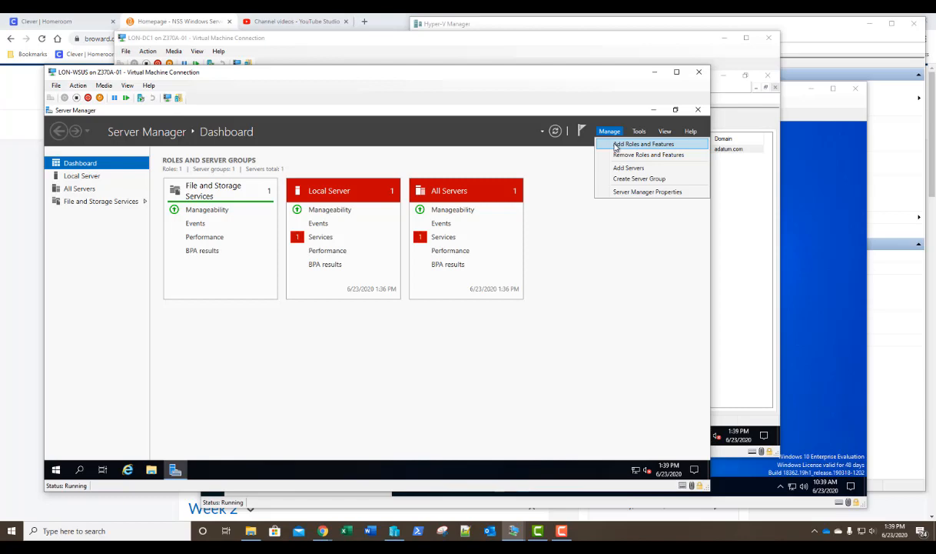
# - Add the Windows Server Update Services role and its required features, keeping WID Connectivity and WSUS Services
pyautogui.click(615, 146)
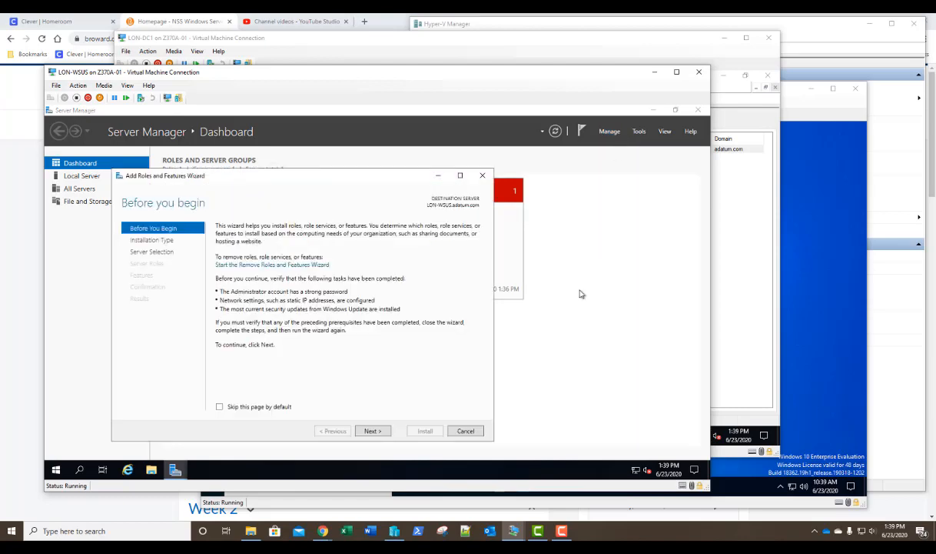
pyautogui.click(372, 431)
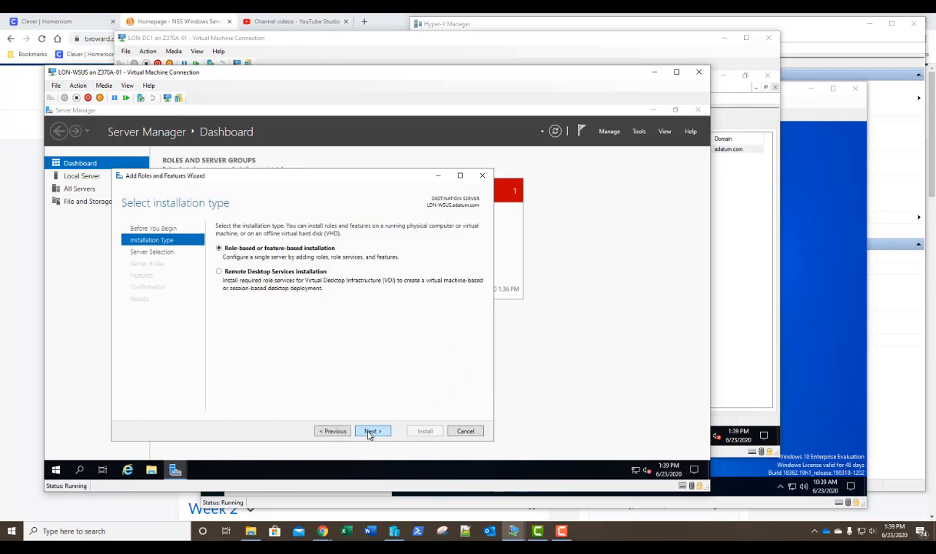
pyautogui.click(370, 432)
pyautogui.click(370, 431)
pyautogui.scroll(-1, 361, 357)
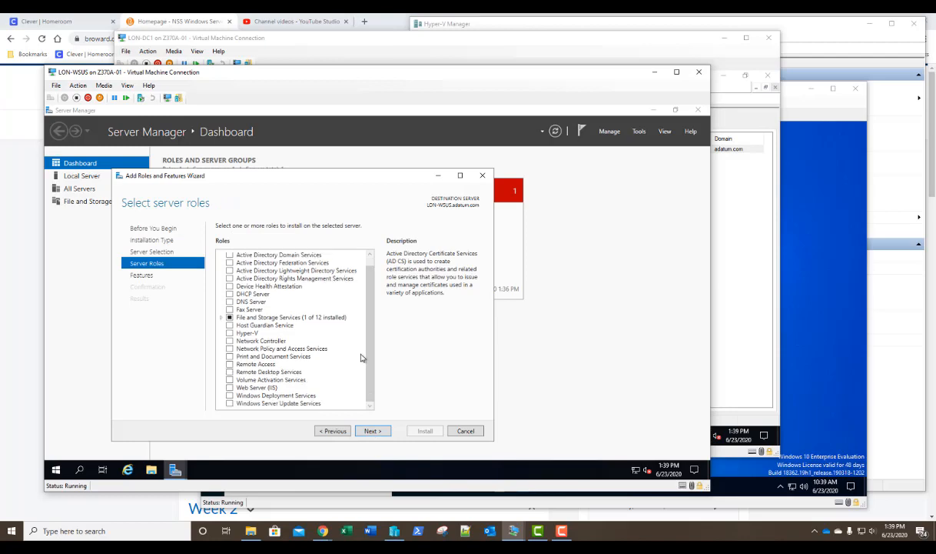
pyautogui.click(230, 403)
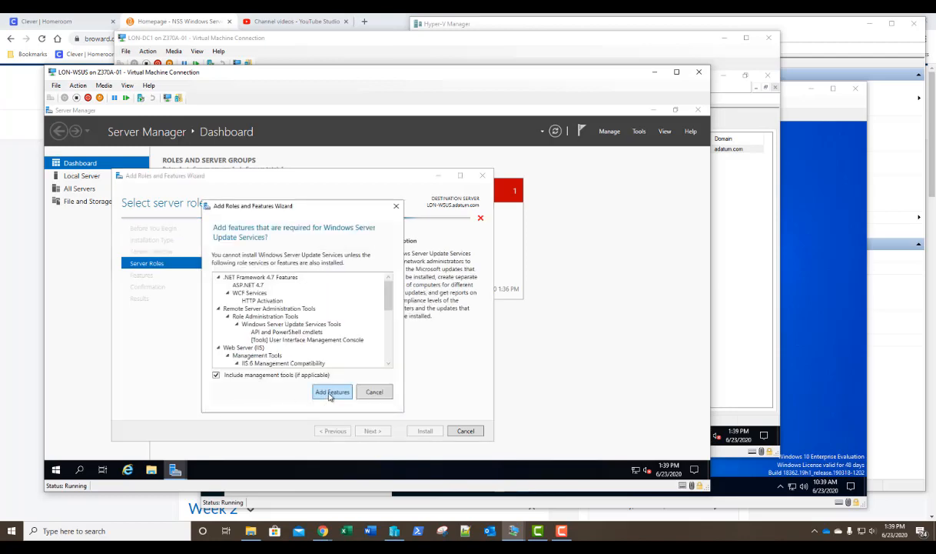
pyautogui.click(332, 392)
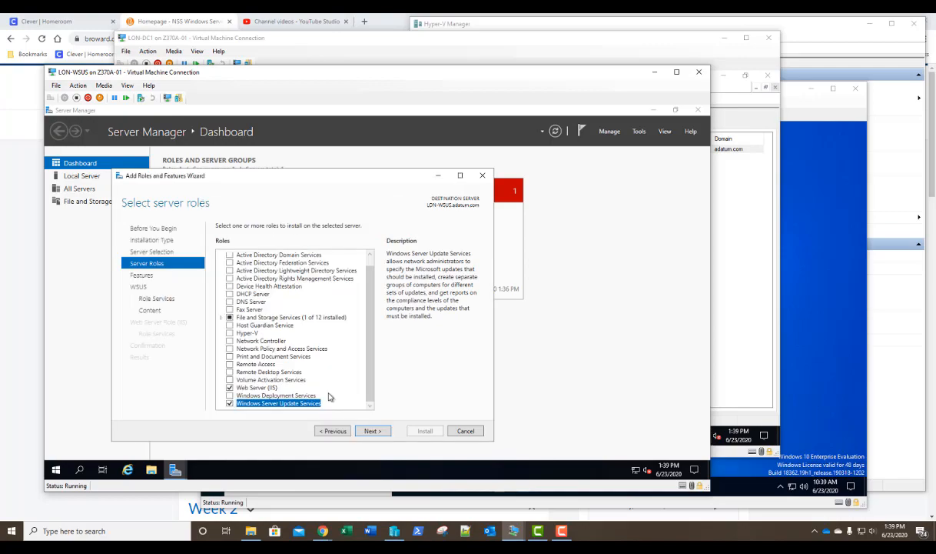
pyautogui.click(372, 430)
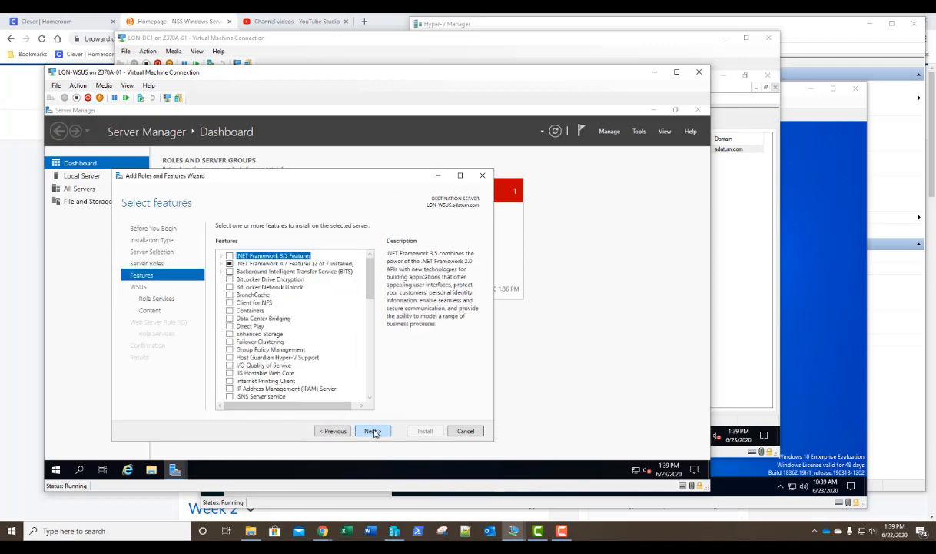
pyautogui.click(373, 431)
pyautogui.click(373, 431)
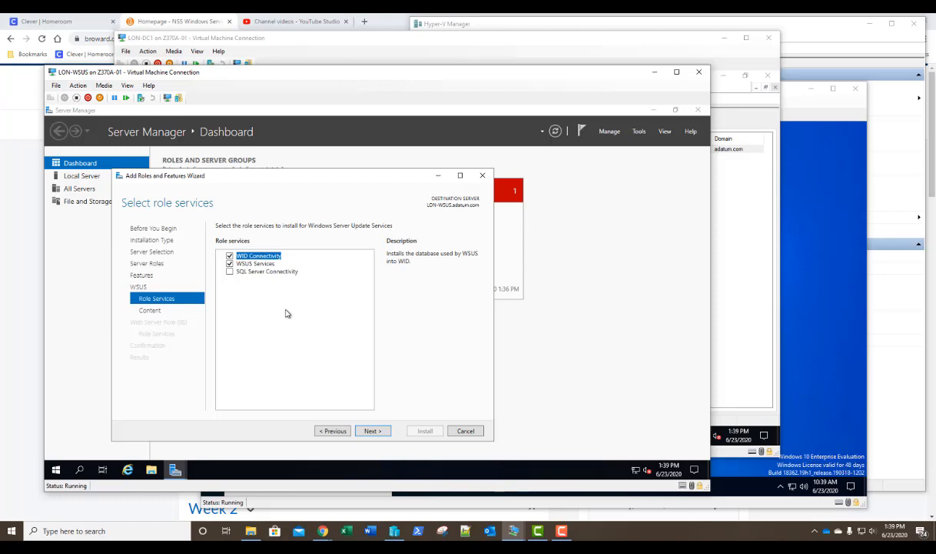
pyautogui.click(371, 432)
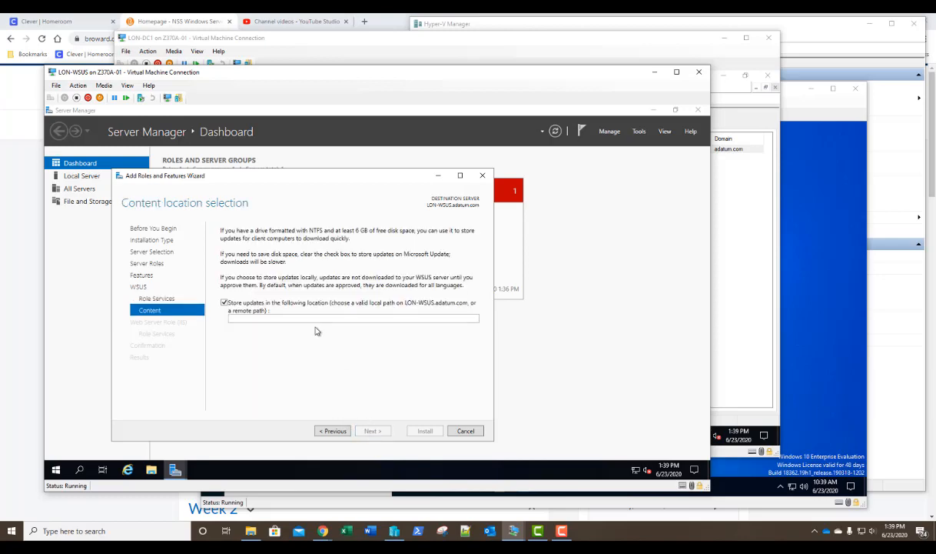
# - Create a folder named 'Updates' on Local Disk (C:), then close File Explorer
pyautogui.click(152, 469)
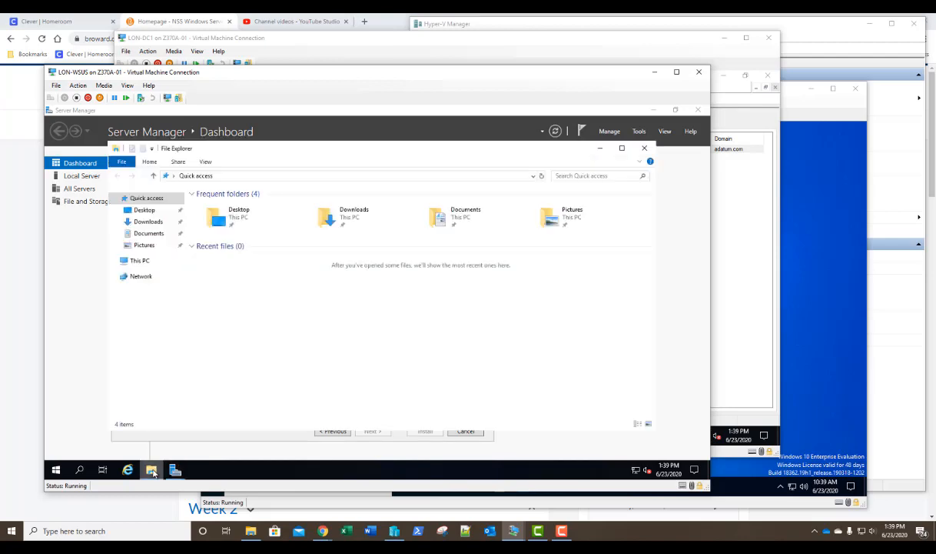
pyautogui.click(146, 263)
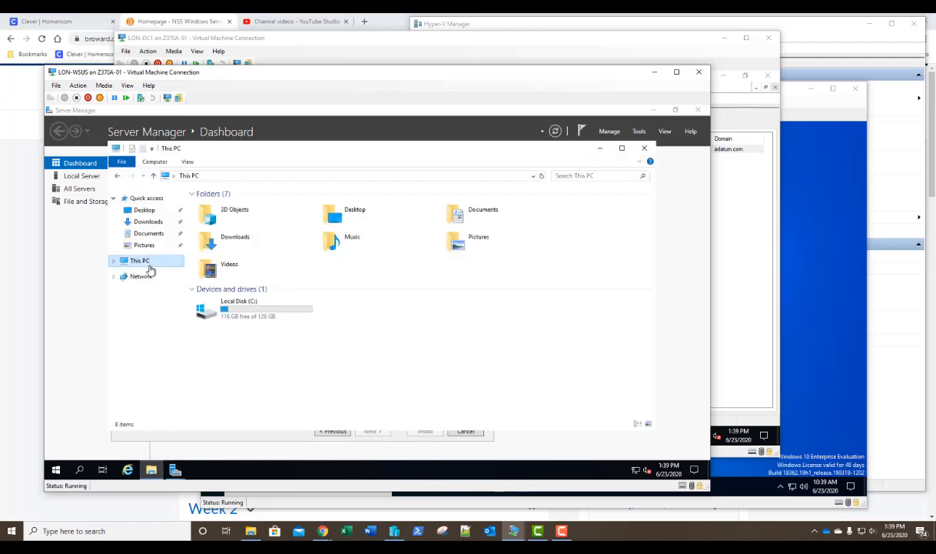
pyautogui.click(246, 318)
pyautogui.doubleClick(245, 318)
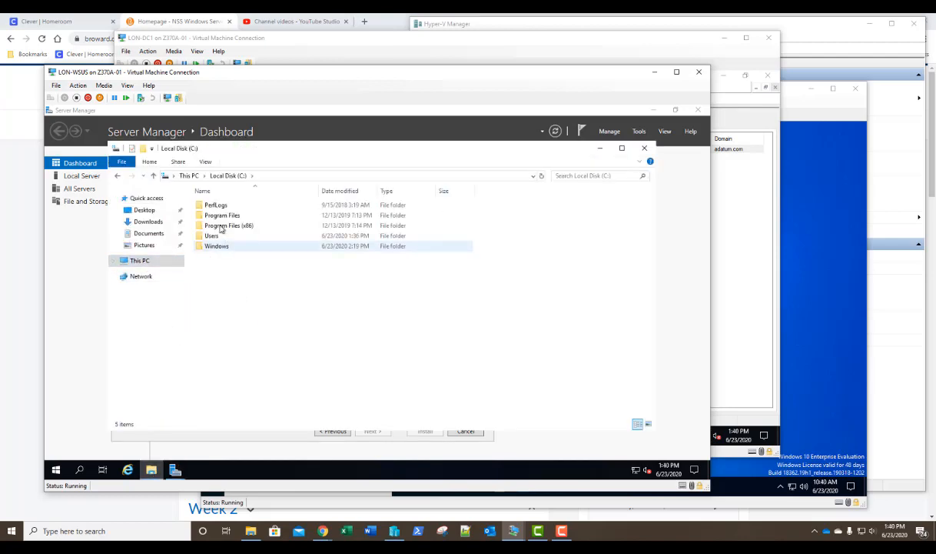
pyautogui.click(132, 148)
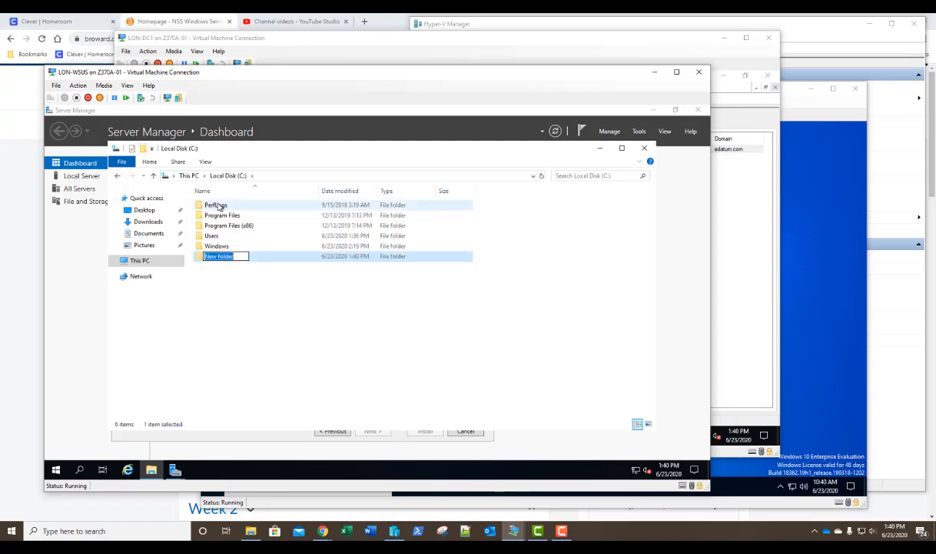
pyautogui.write('Updates')
pyautogui.press('Return')
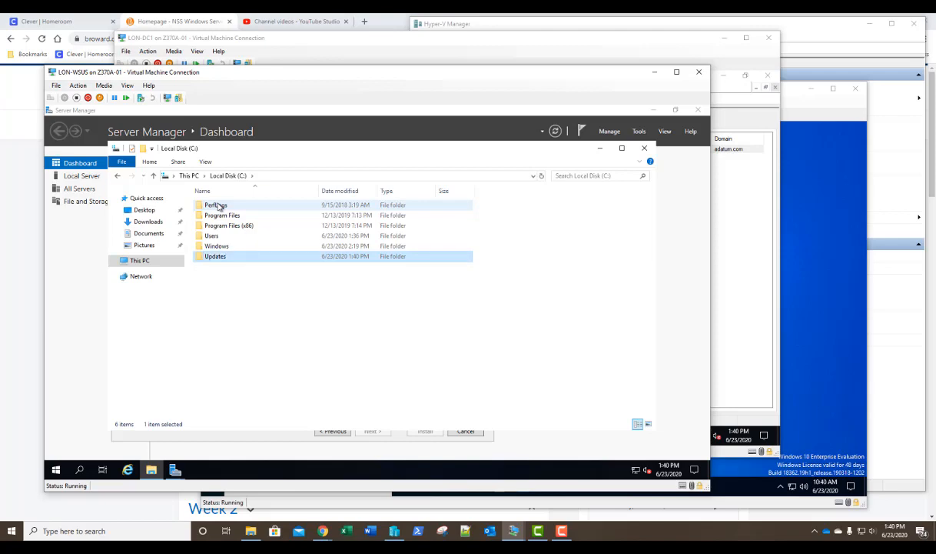
pyautogui.click(644, 148)
# - Set the WSUS content location to c:\updates and install with the default web server role services
pyautogui.click(268, 317)
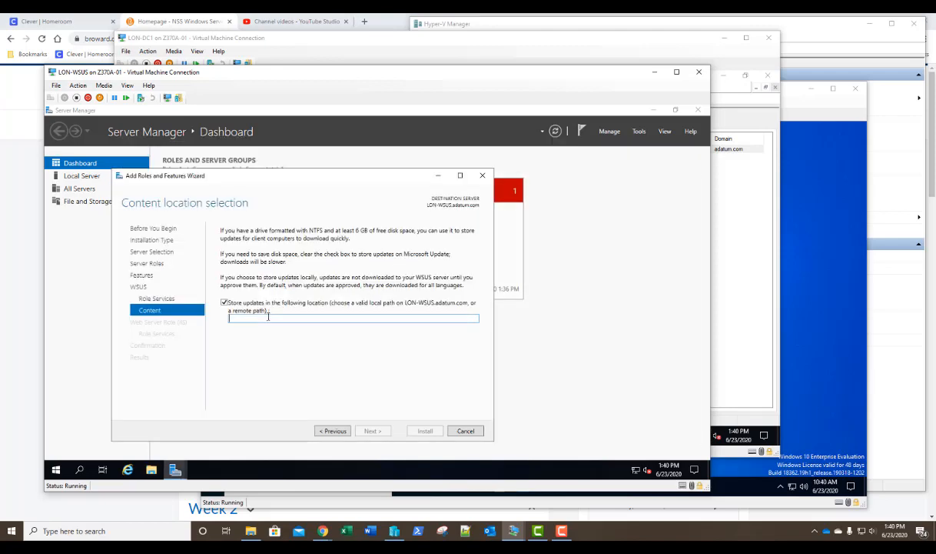
pyautogui.write('c:\\')
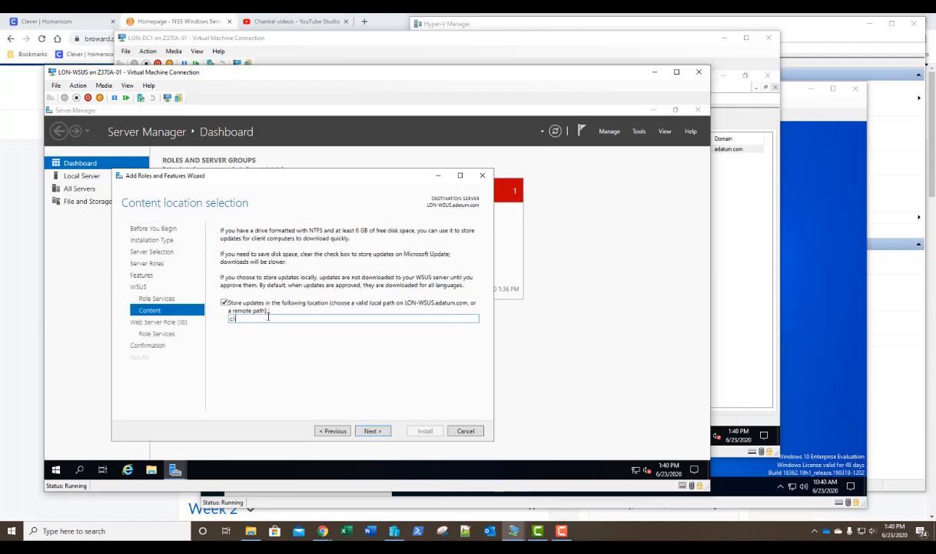
pyautogui.write('updates')
pyautogui.click(372, 430)
pyautogui.click(372, 431)
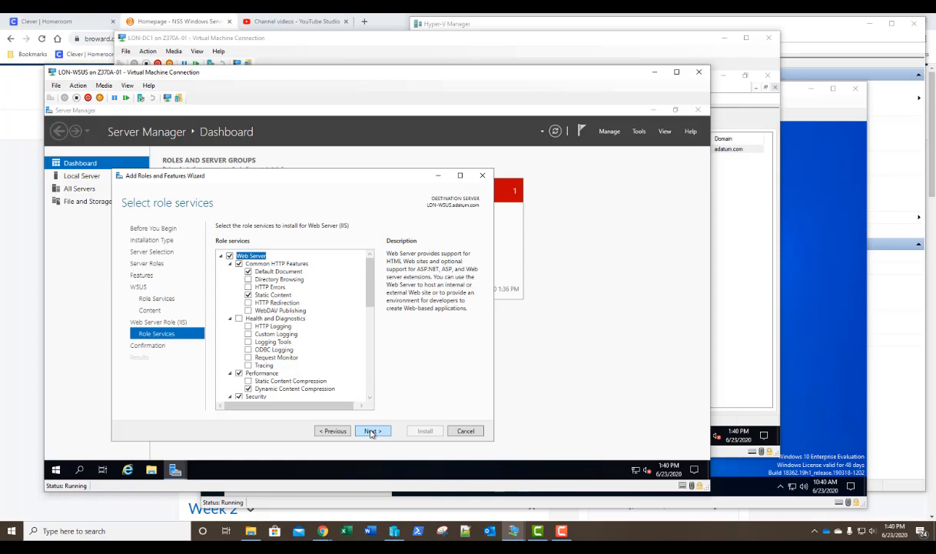
pyautogui.click(371, 431)
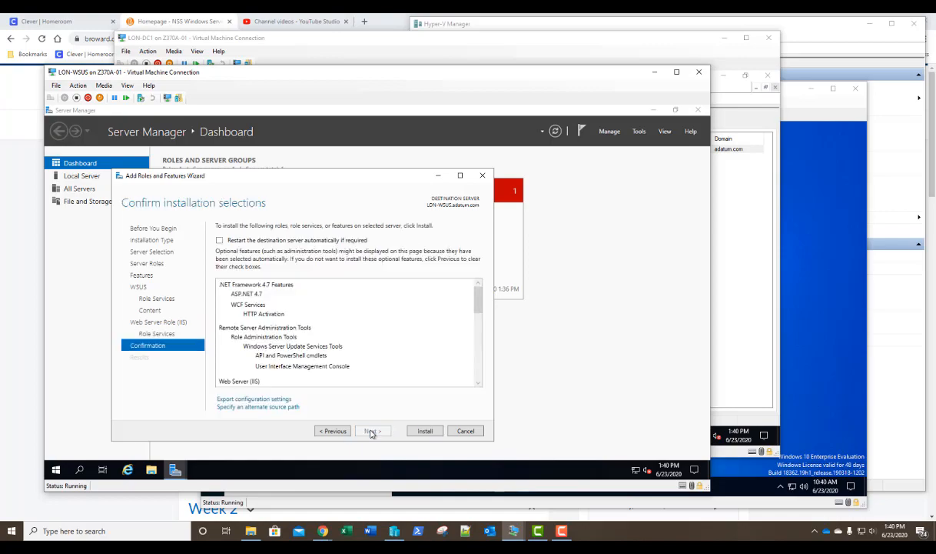
pyautogui.click(422, 432)
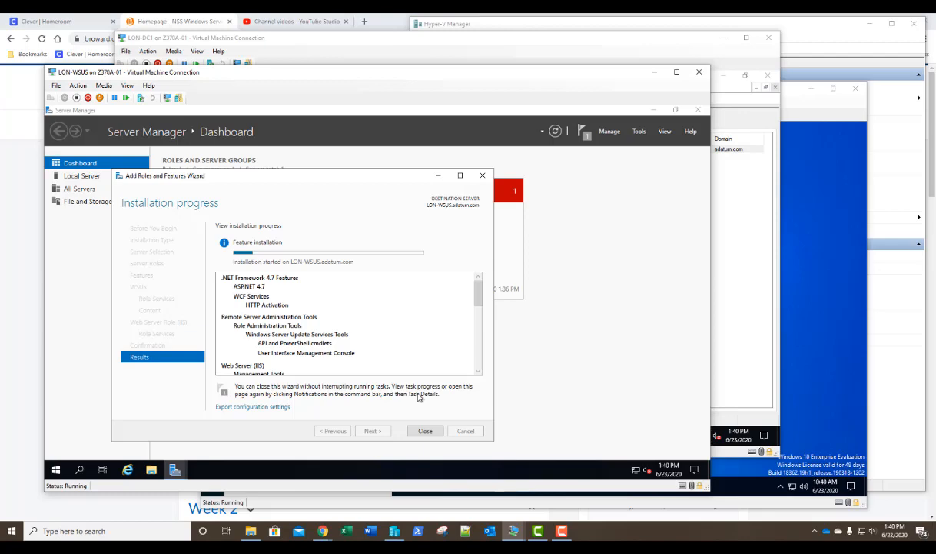
pyautogui.click(432, 53)
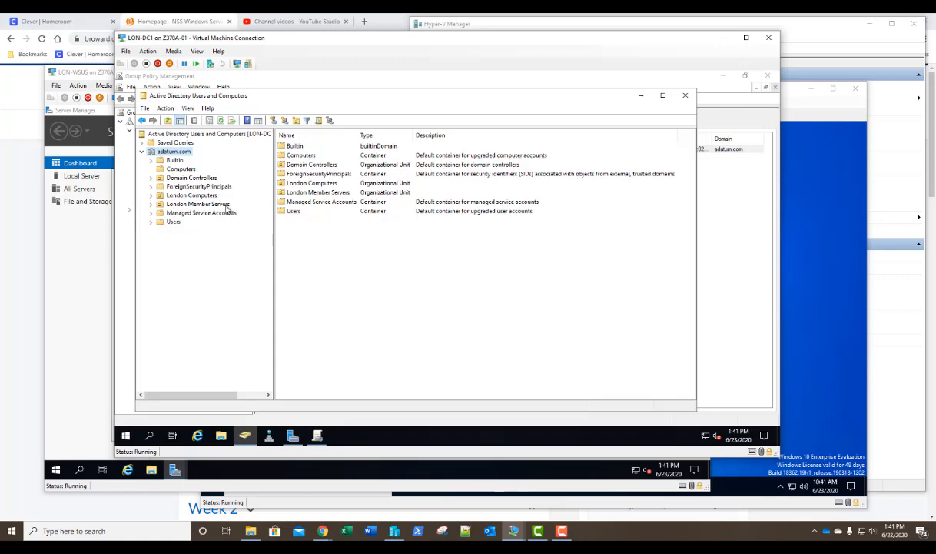
# - Review the computers listed in the London Computers and London Member Servers OUs
pyautogui.click(176, 196)
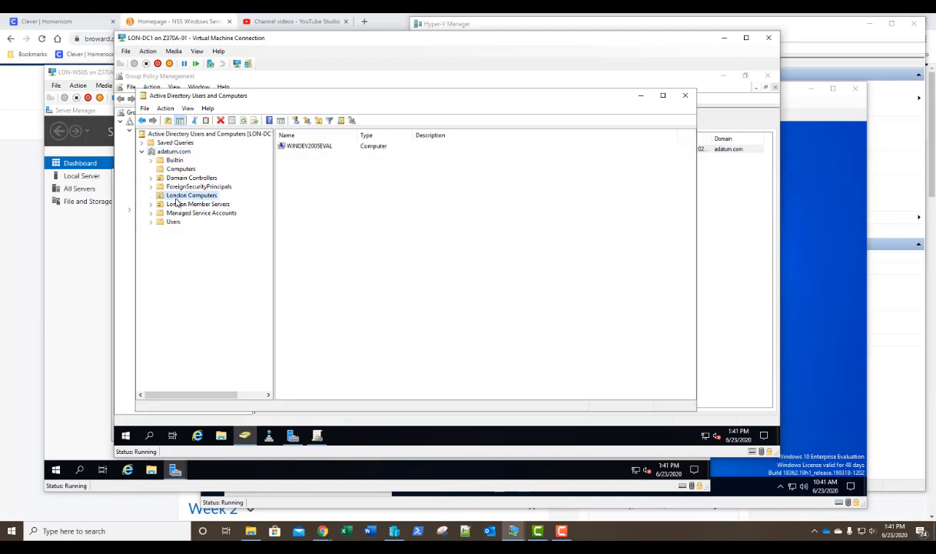
pyautogui.click(176, 205)
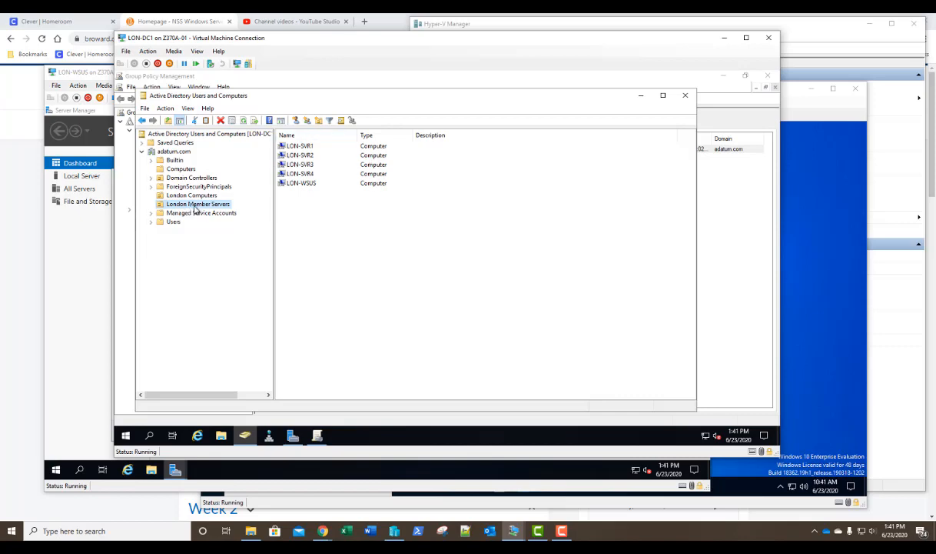
pyautogui.click(178, 196)
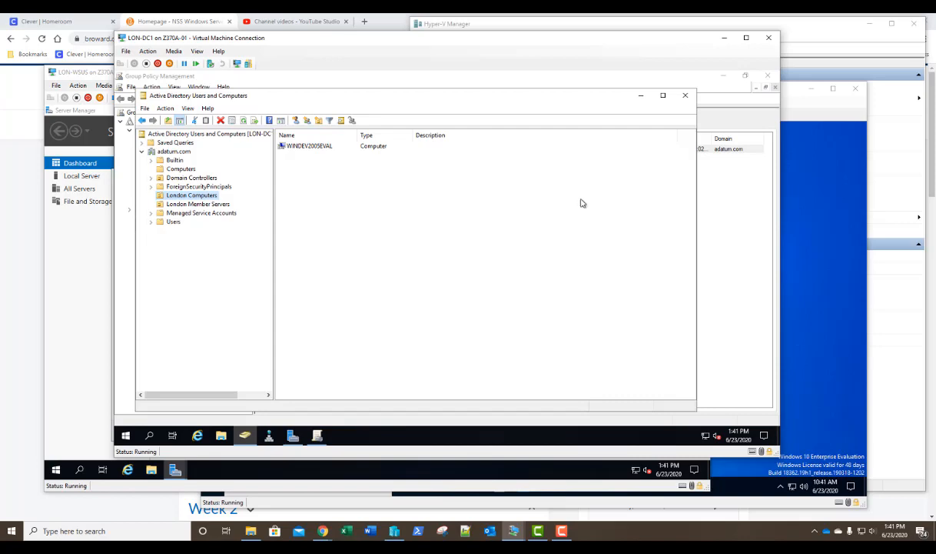
pyautogui.click(790, 115)
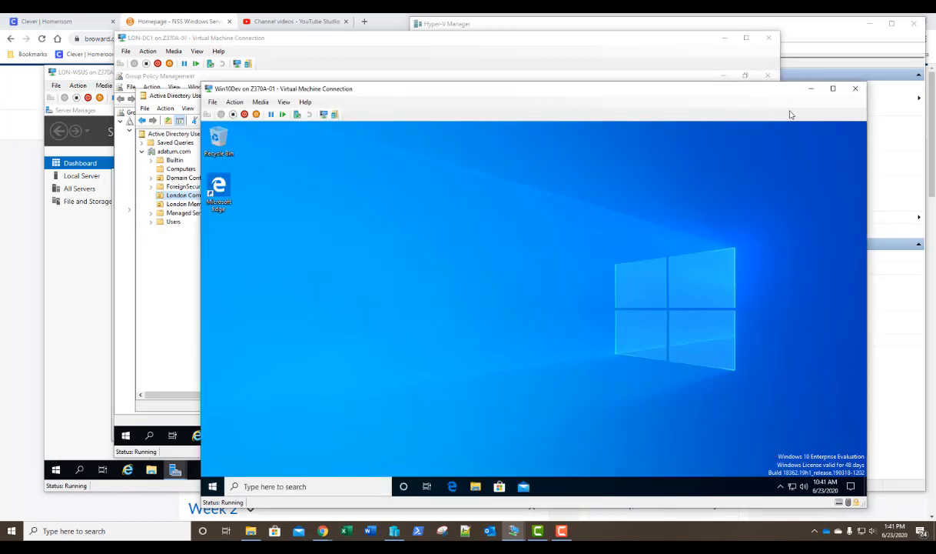
# - Browse the Windows 10 Start menu app list, expanding the Visual Studio 2019 group
pyautogui.click(213, 486)
pyautogui.scroll(-6, 286, 381)
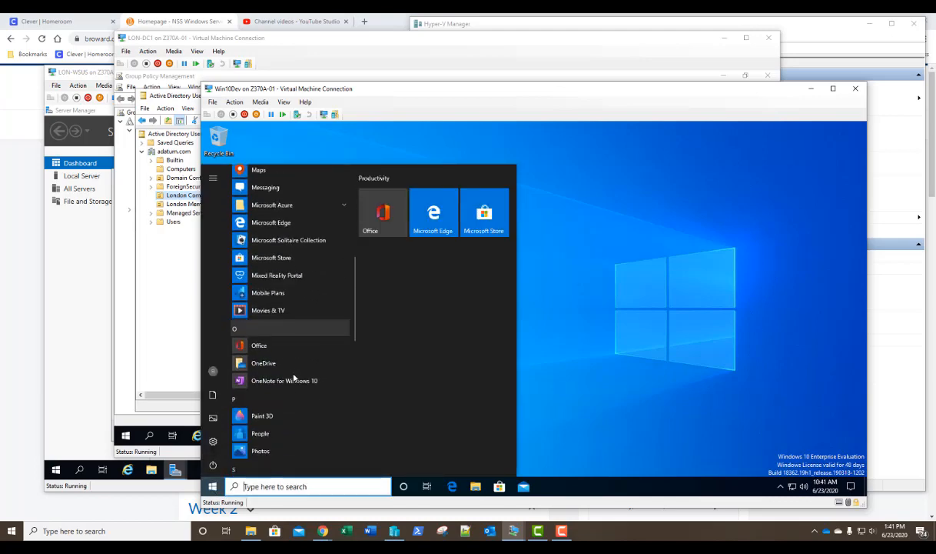
pyautogui.scroll(-3, 293, 377)
pyautogui.scroll(3, 293, 376)
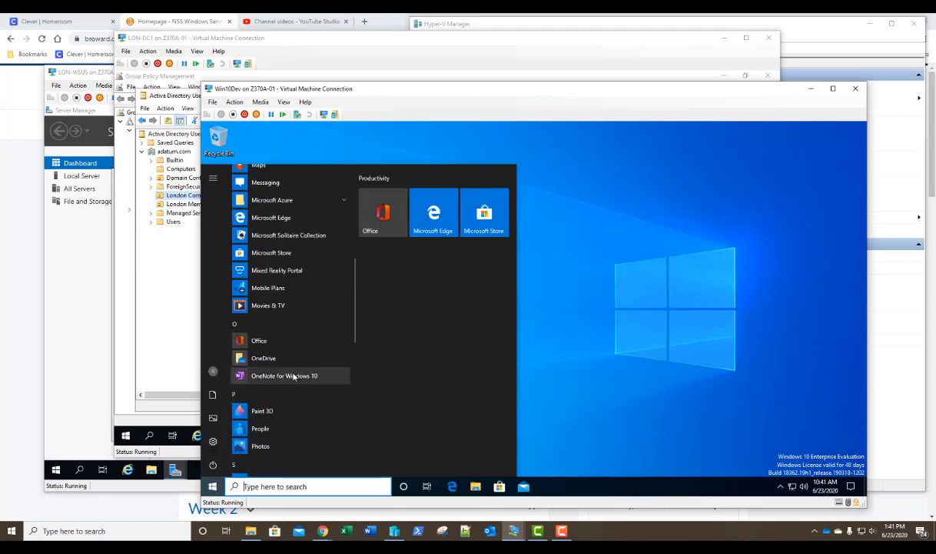
pyautogui.scroll(-1, 290, 361)
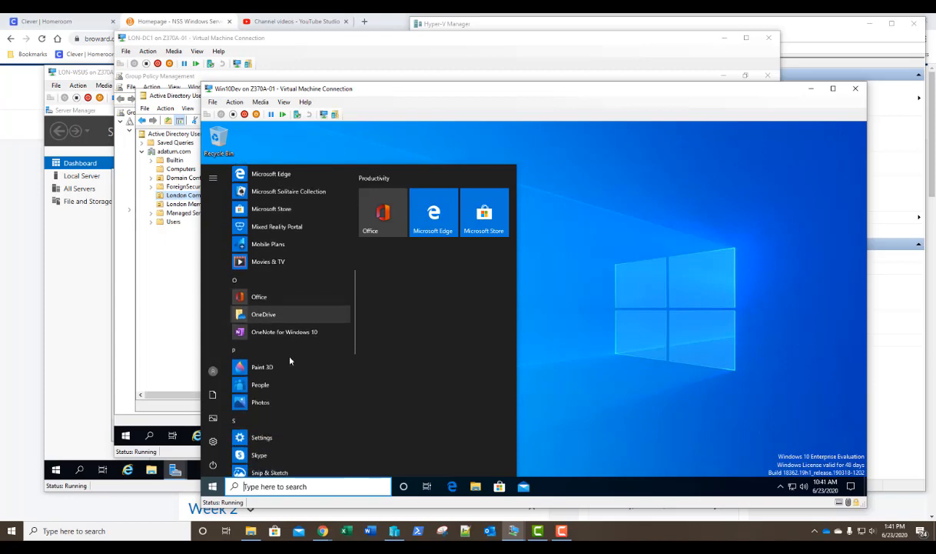
pyautogui.scroll(-4, 290, 360)
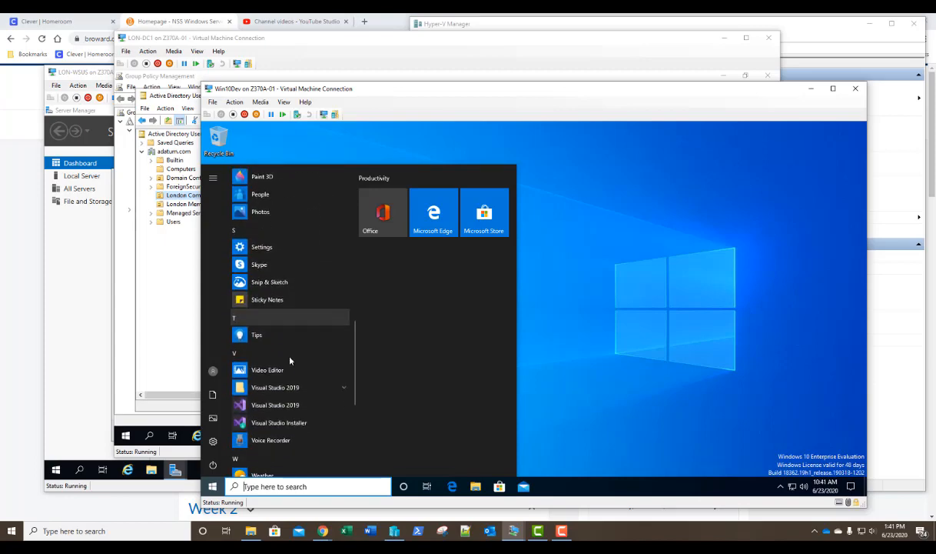
pyautogui.scroll(-1, 290, 361)
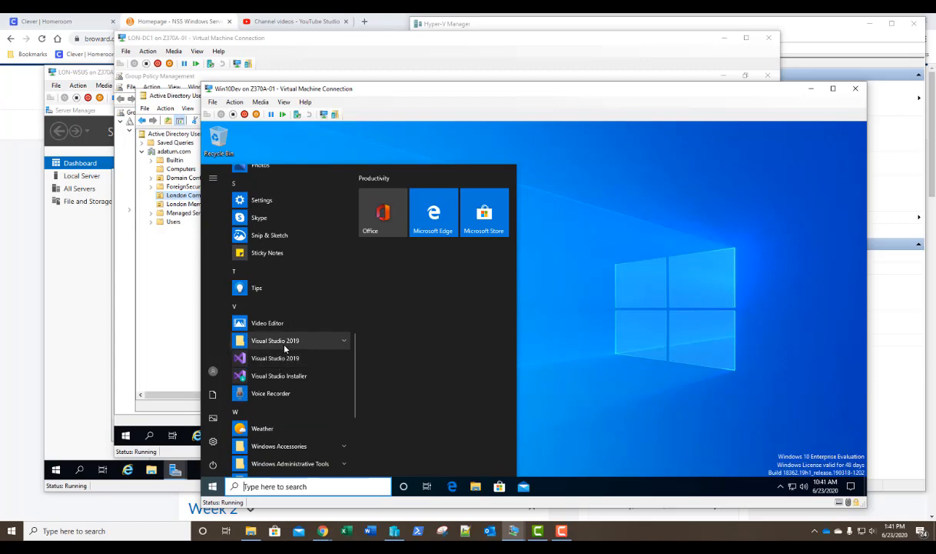
pyautogui.click(283, 340)
pyautogui.scroll(-5, 284, 347)
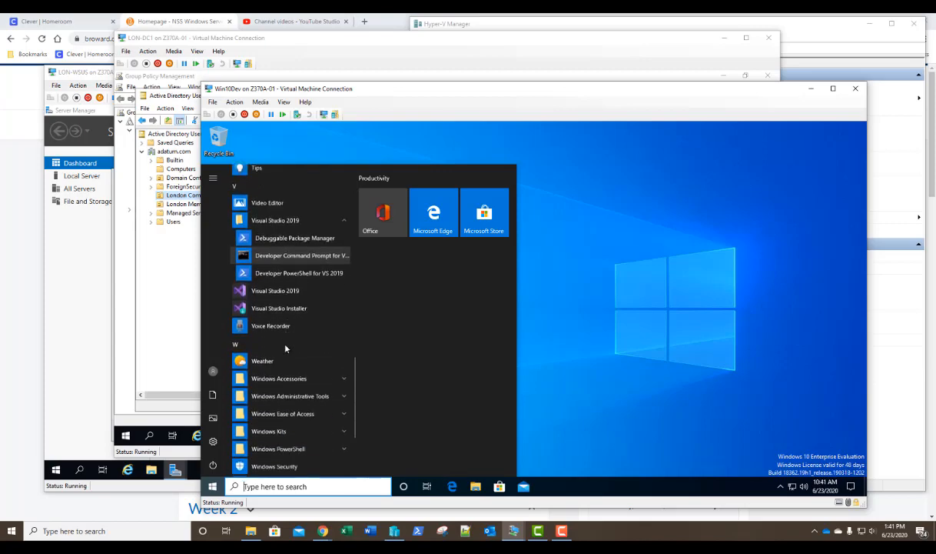
pyautogui.scroll(15, 288, 349)
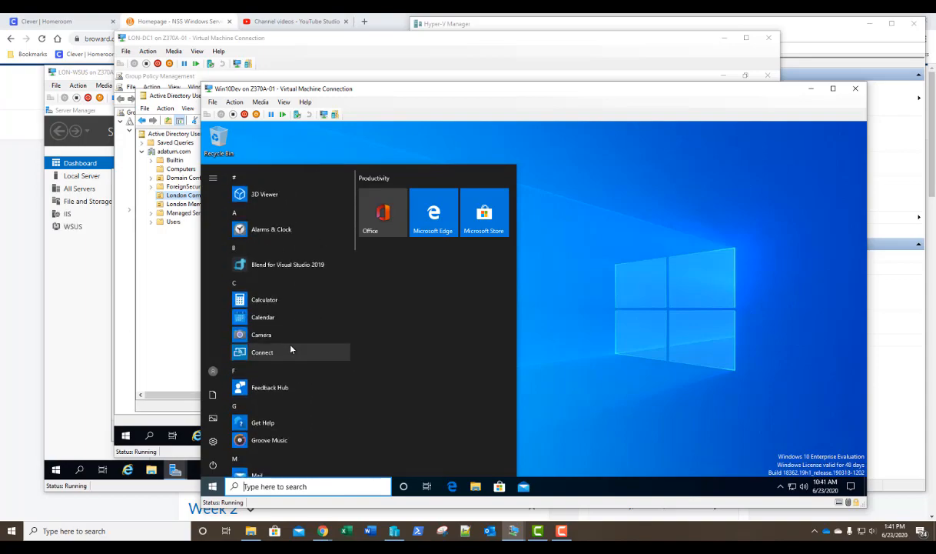
pyautogui.click(621, 330)
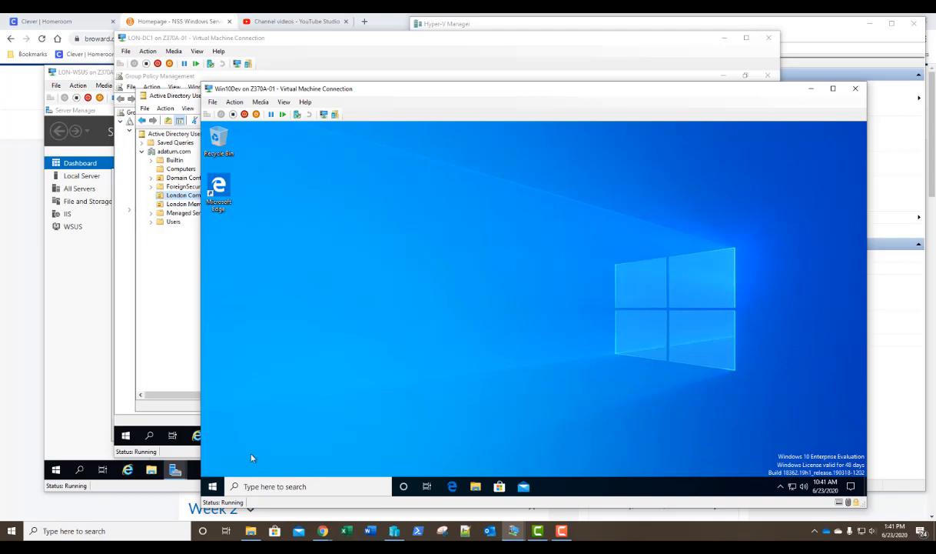
# - Dismiss the Start menu and return to Active Directory Users and Computers on LON-DC1
pyautogui.click(213, 486)
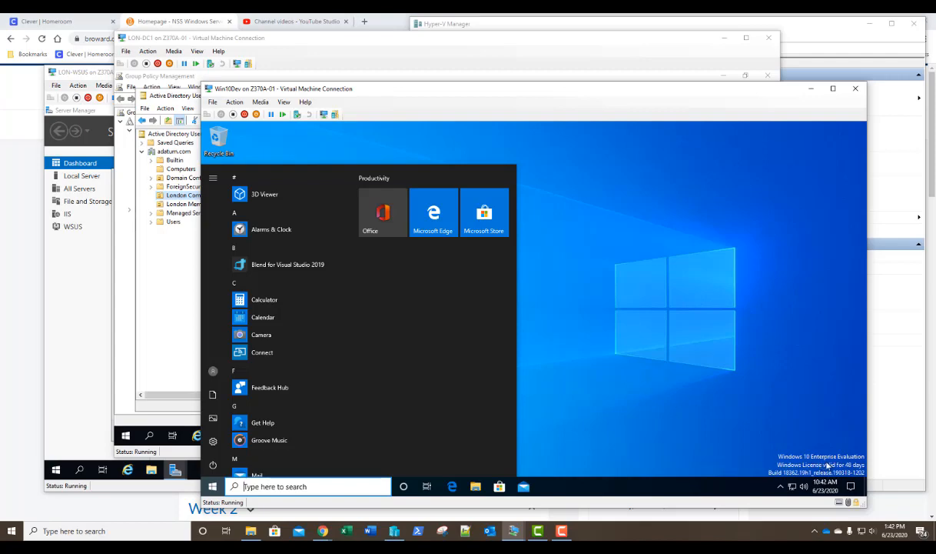
pyautogui.click(546, 347)
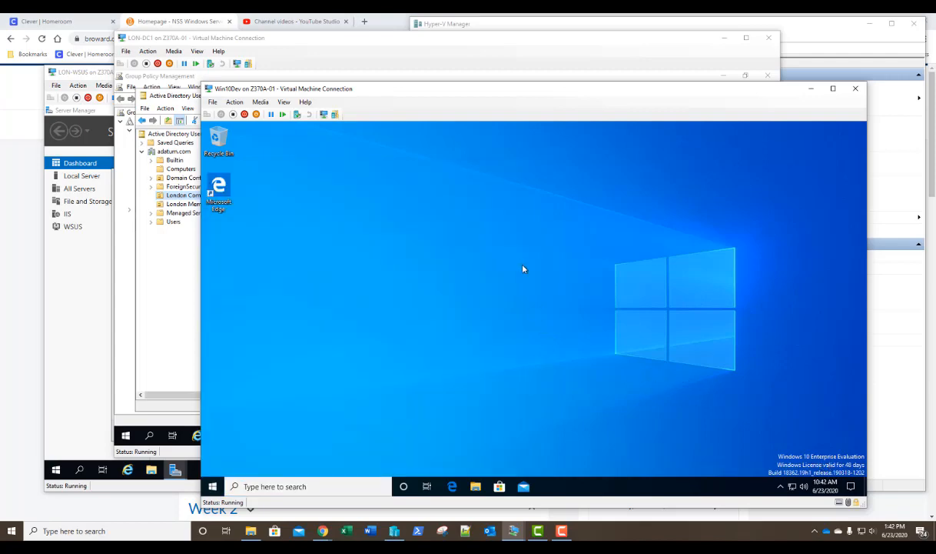
pyautogui.click(163, 310)
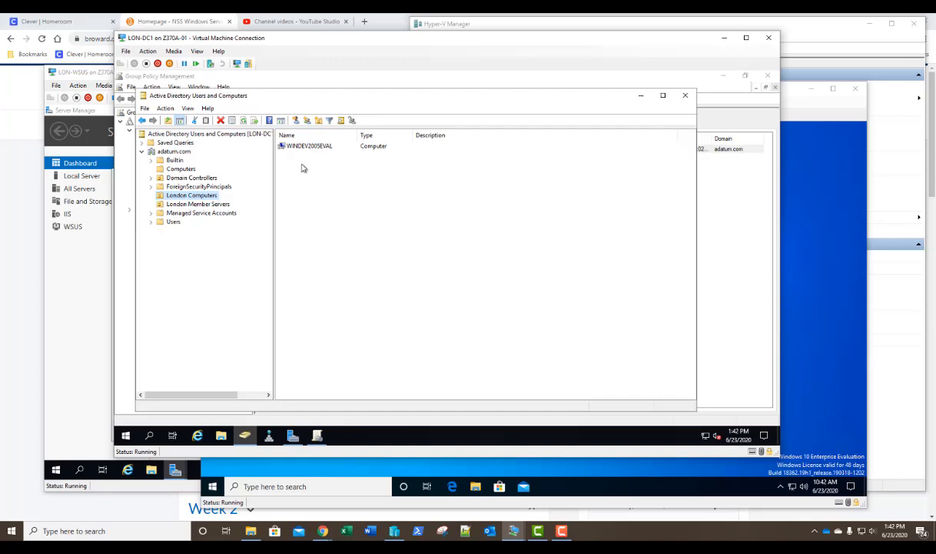
# - View the servers in London Member Servers, then switch to Group Policy Management
pyautogui.click(207, 204)
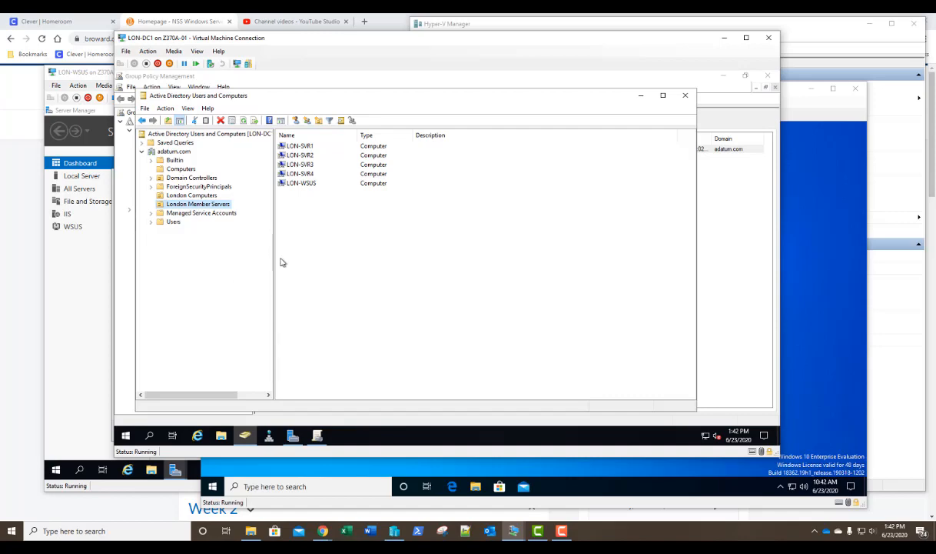
pyautogui.click(317, 435)
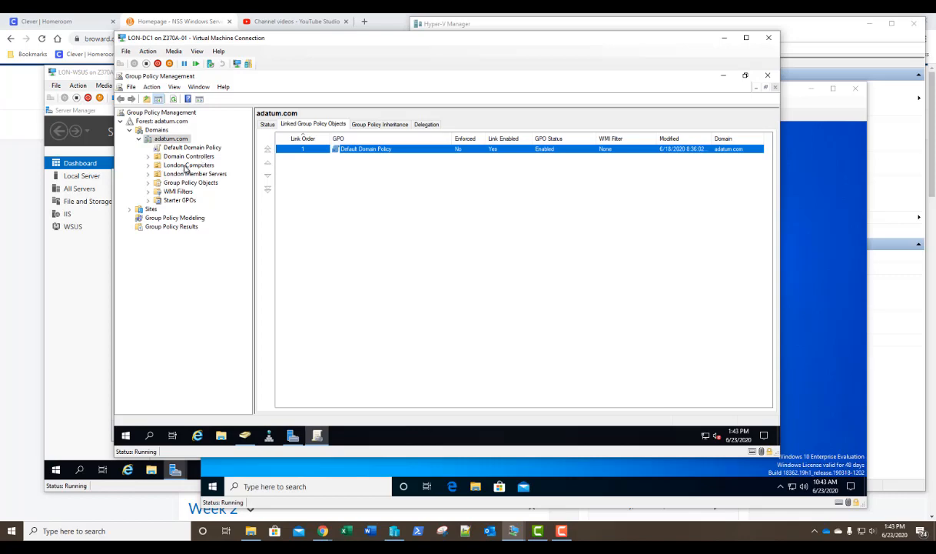
# - Create a GPO named 'London Computers' linked to the London Computers OU
pyautogui.rightClick(185, 165)
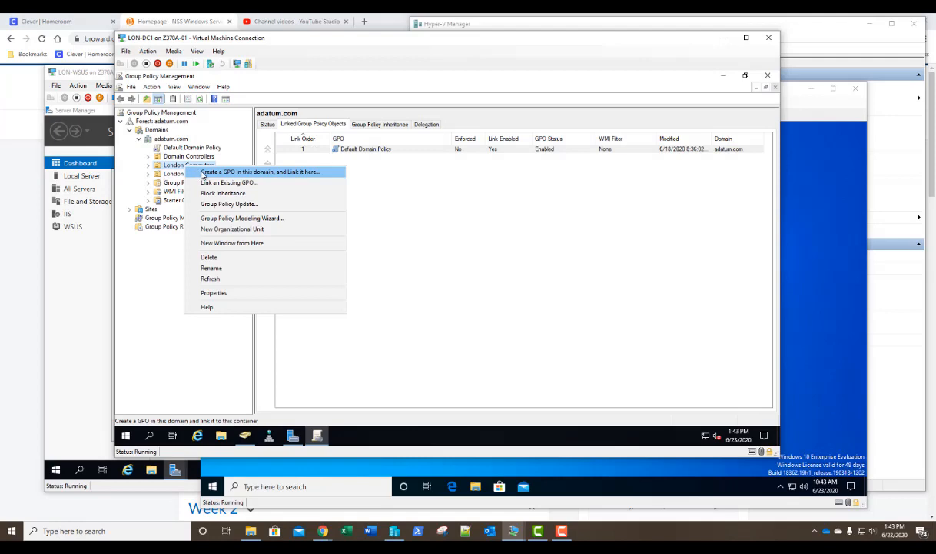
pyautogui.click(201, 173)
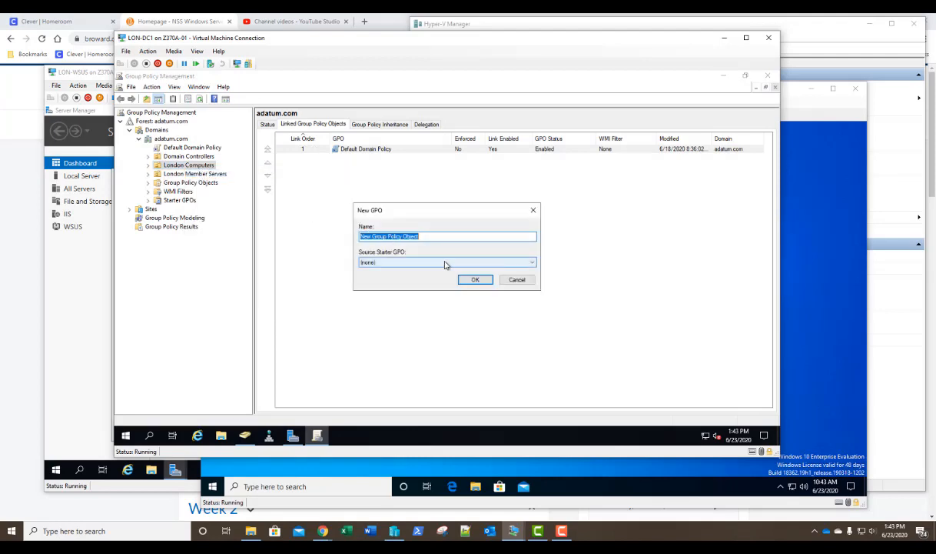
pyautogui.write('London computers')
pyautogui.press('BackSpace')
pyautogui.press('BackSpace')
pyautogui.press('BackSpace')
pyautogui.press('BackSpace')
pyautogui.press('BackSpace')
pyautogui.press('BackSpace')
pyautogui.press('BackSpace')
pyautogui.press('BackSpace')
pyautogui.press('BackSpace')
pyautogui.write('Computers')
pyautogui.press('Return')
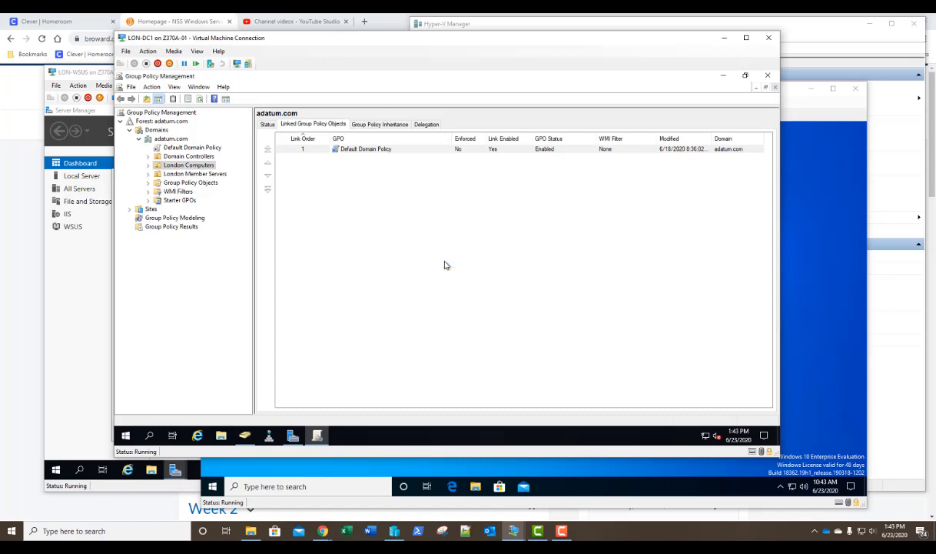
pyautogui.click(148, 165)
pyautogui.rightClick(188, 174)
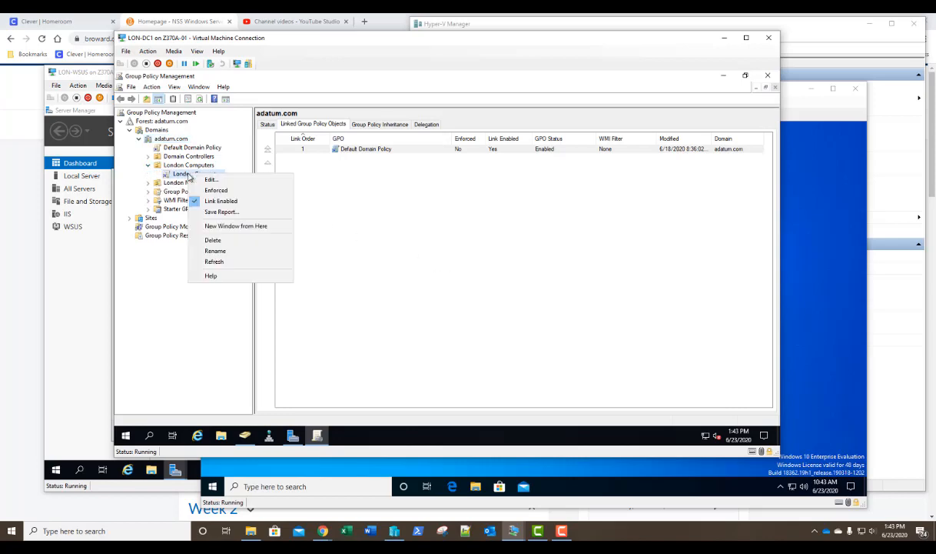
# - Edit the London Computers GPO and show Windows Components > Windows Update policies sorted by setting name
pyautogui.click(206, 179)
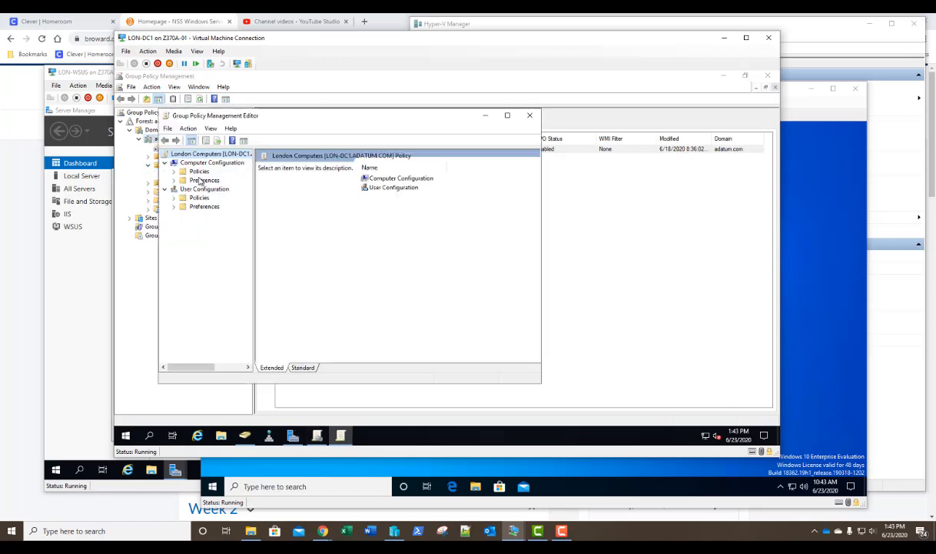
pyautogui.click(507, 115)
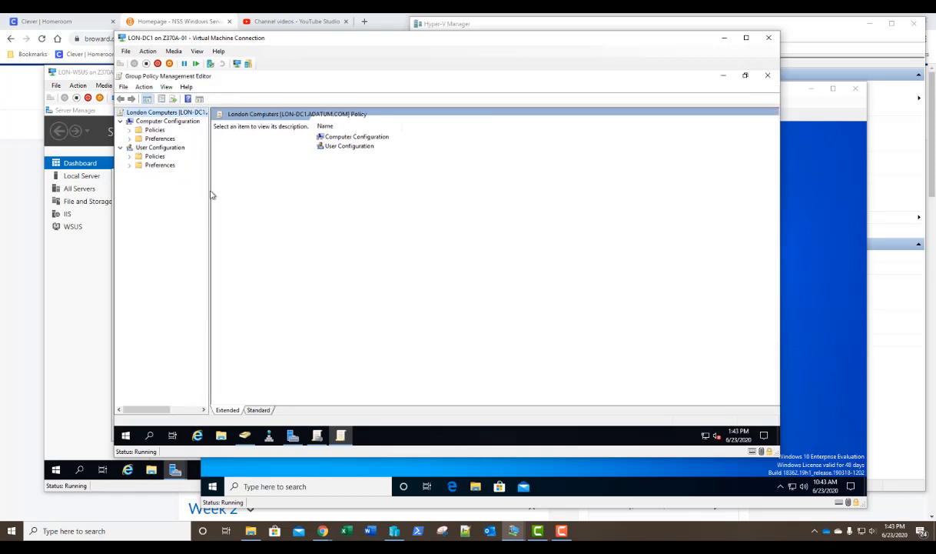
pyautogui.moveTo(210, 190); pyautogui.dragTo(270, 190)
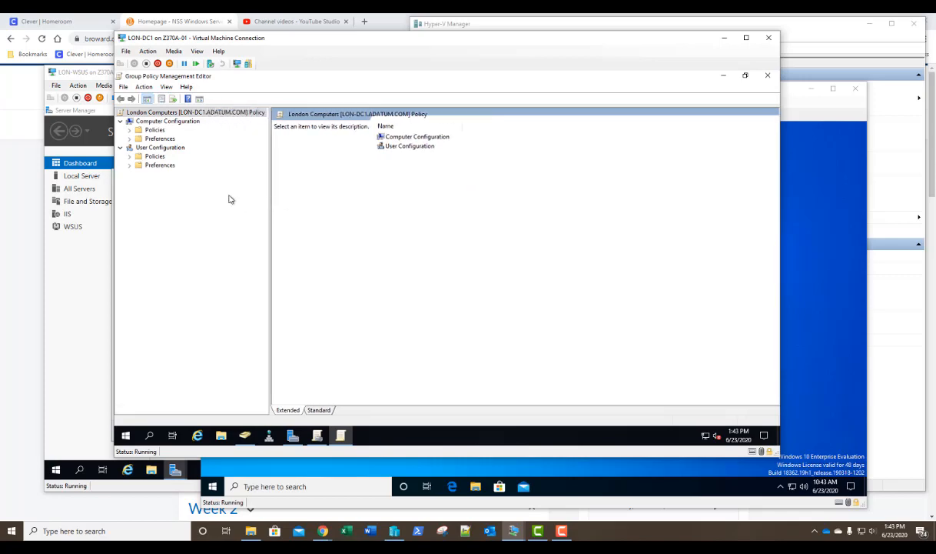
pyautogui.click(130, 130)
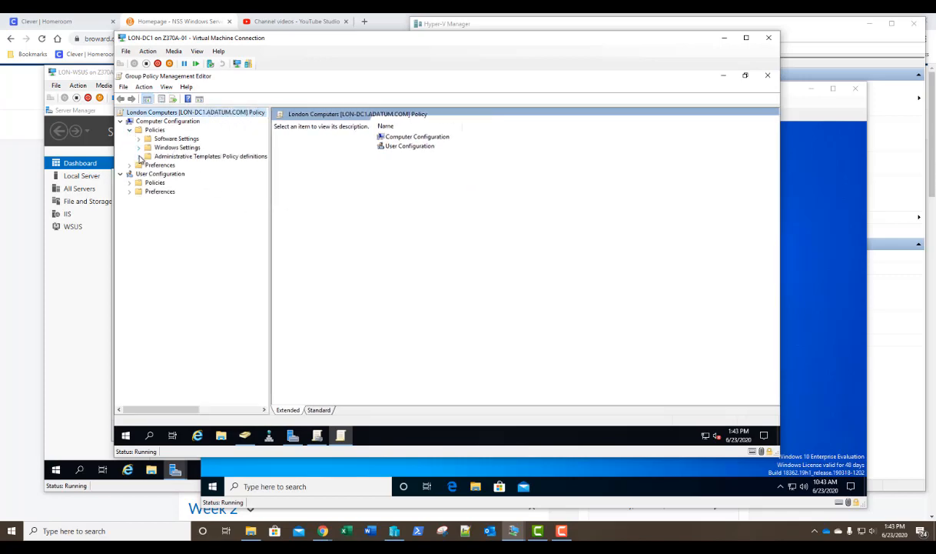
pyautogui.click(138, 156)
pyautogui.click(149, 218)
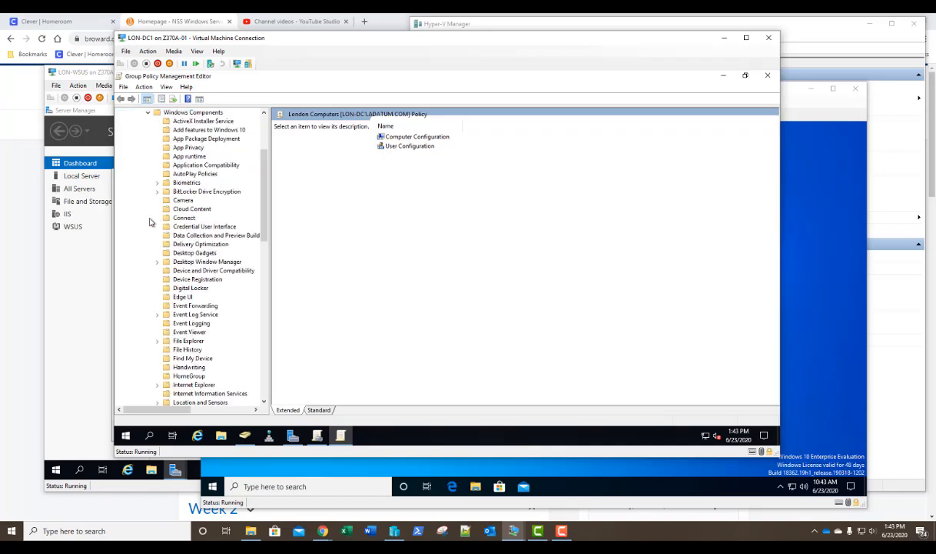
pyautogui.scroll(-15, 186, 230)
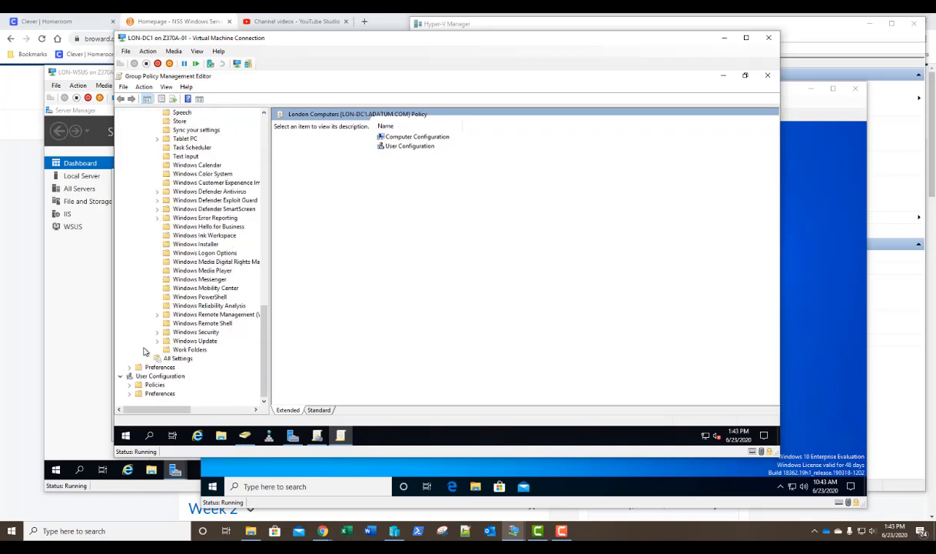
pyautogui.click(167, 341)
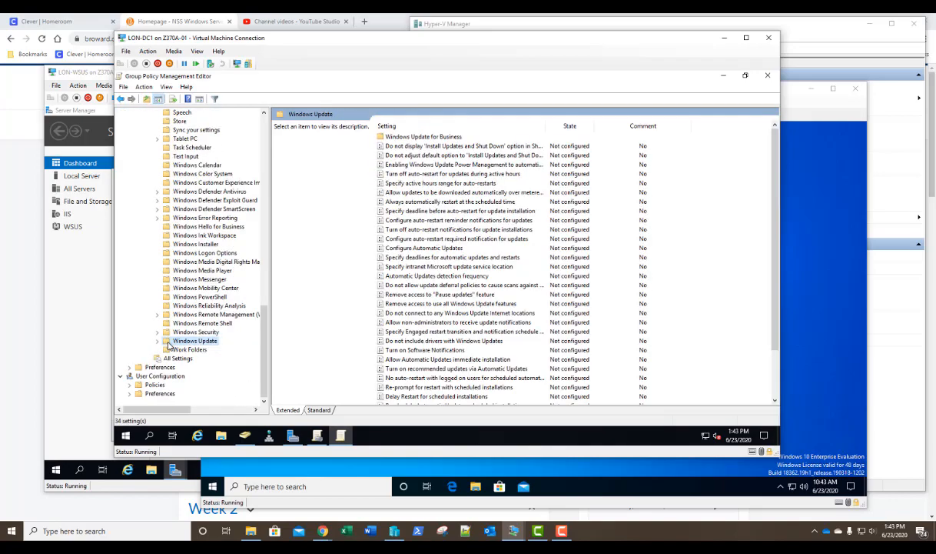
pyautogui.click(413, 131)
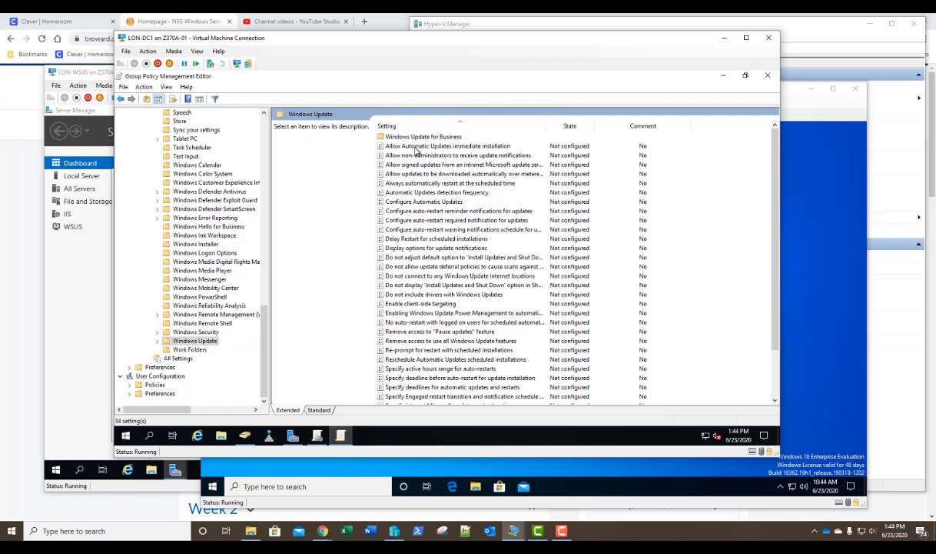
pyautogui.doubleClick(416, 148)
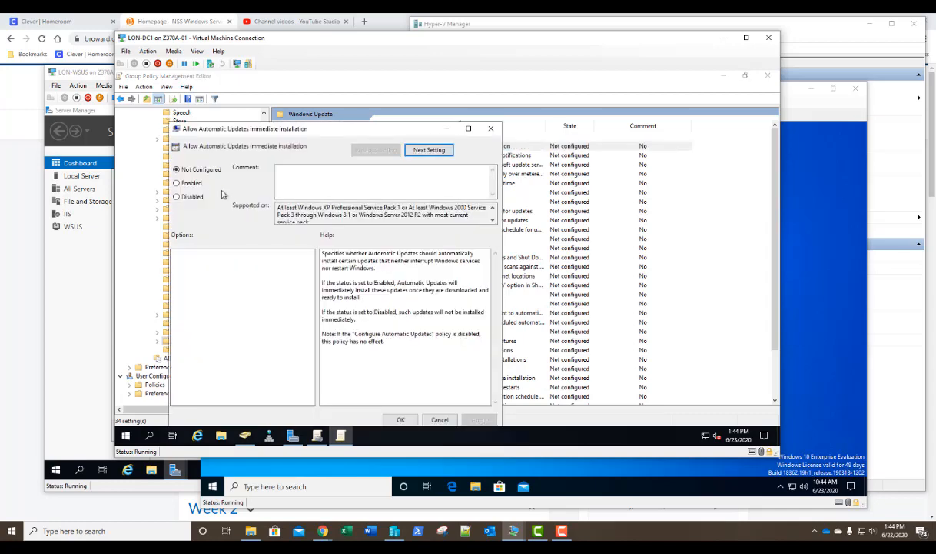
# - Set both Allow Automatic Updates immediate installation and Allow non-administrators to receive update notifications to Enabled
pyautogui.click(198, 188)
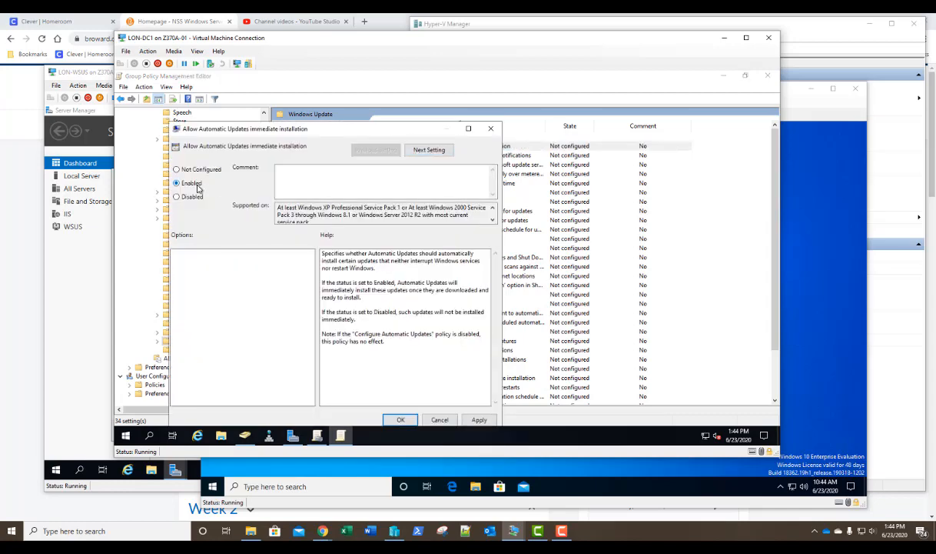
pyautogui.click(399, 419)
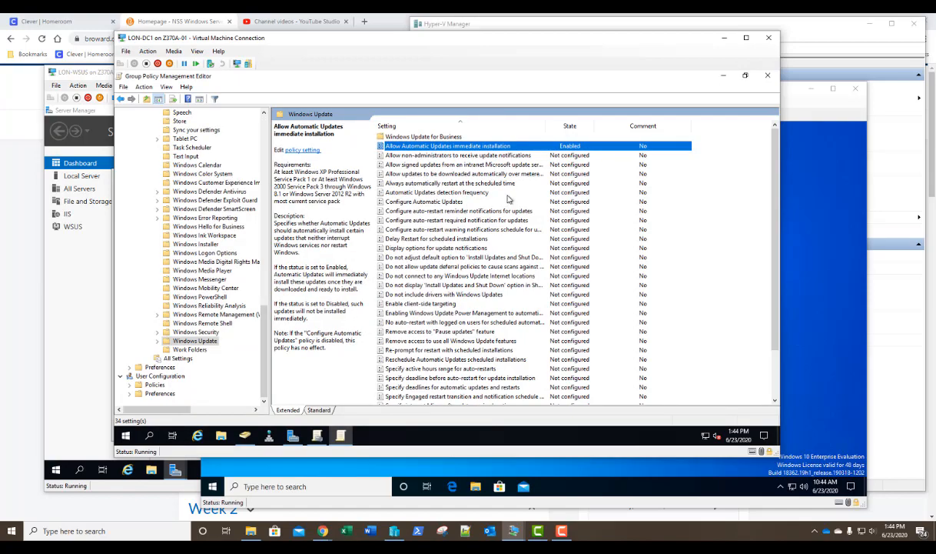
pyautogui.doubleClick(429, 157)
pyautogui.click(205, 195)
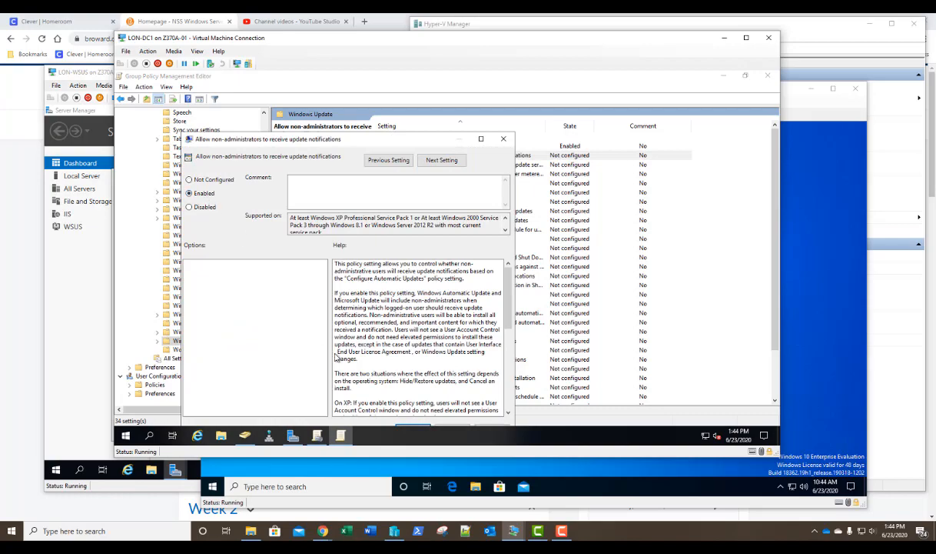
pyautogui.moveTo(341, 138); pyautogui.dragTo(355, 109)
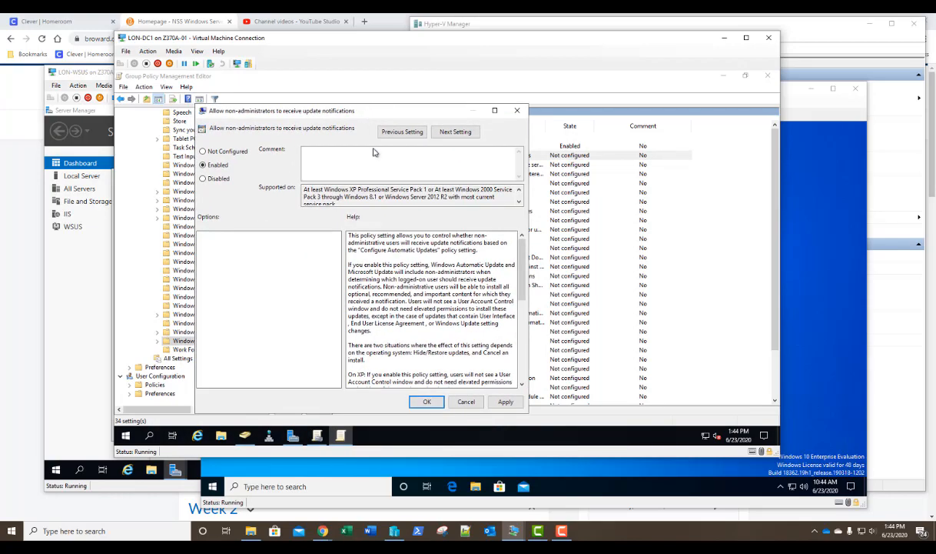
pyautogui.click(427, 401)
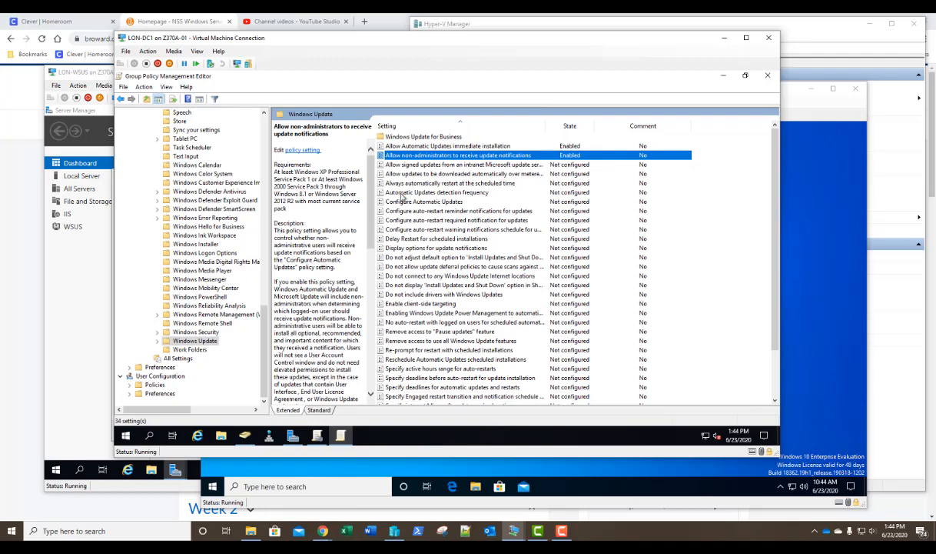
# - Enable Automatic Updates detection frequency, changing the interval from 22 hours to 1 hour
pyautogui.doubleClick(401, 193)
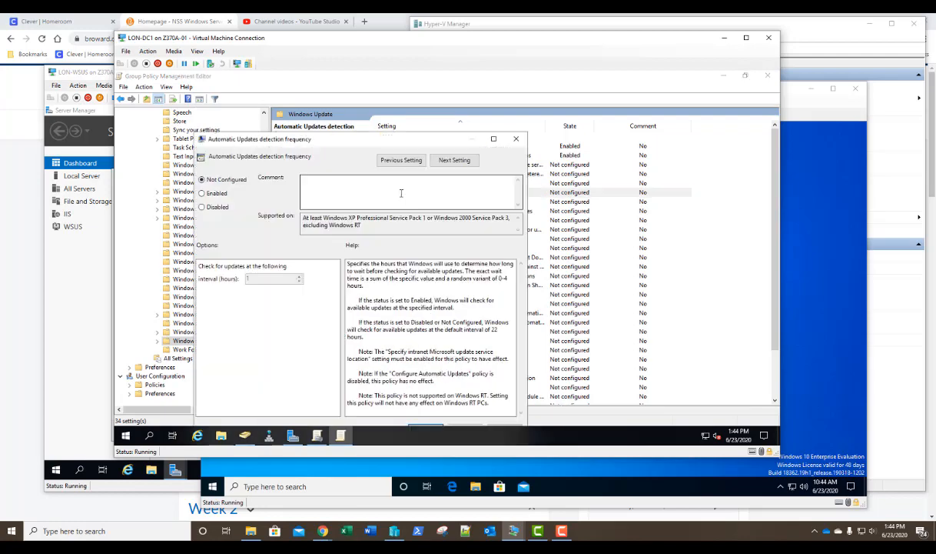
pyautogui.click(208, 193)
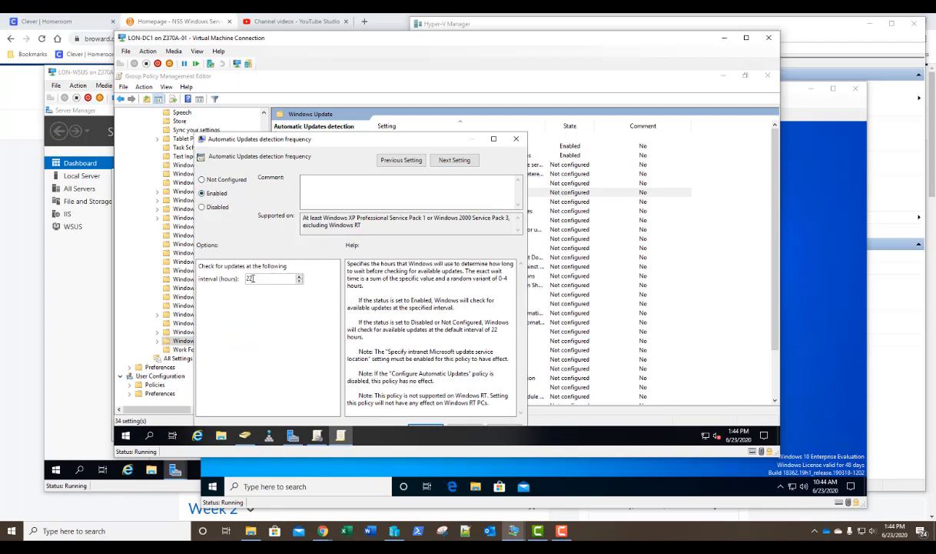
pyautogui.doubleClick(252, 278)
pyautogui.write('1')
pyautogui.moveTo(315, 134); pyautogui.dragTo(345, 113)
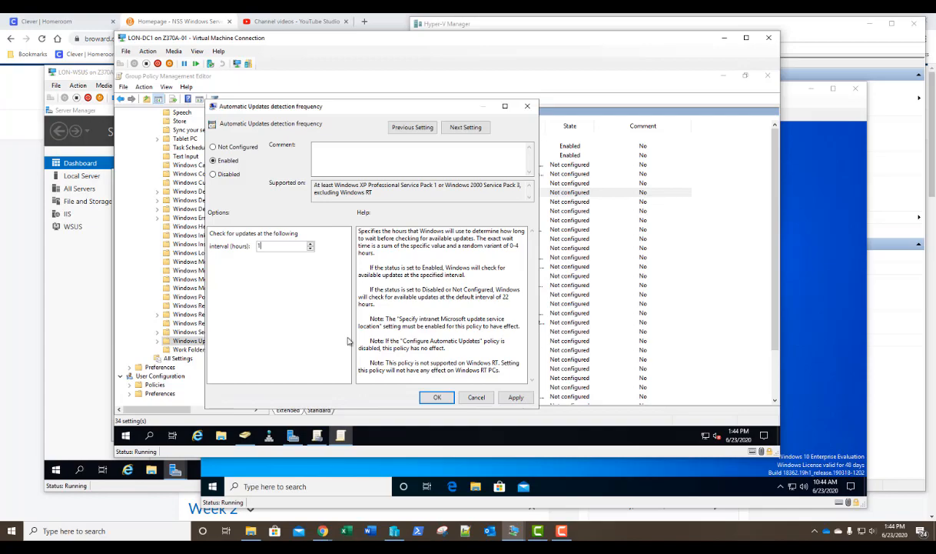
pyautogui.click(434, 398)
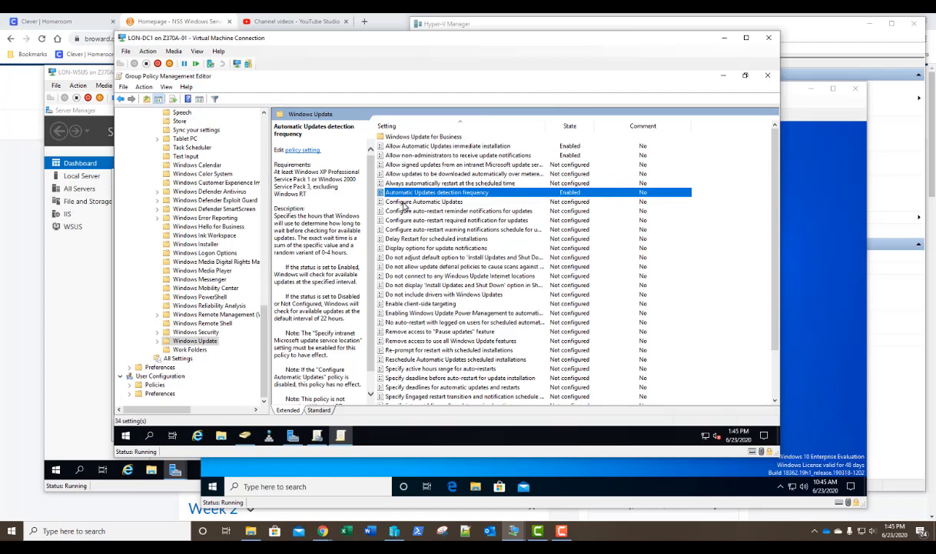
# - Enable the Configure Automatic Updates policy and read its Help on updating options 2–5
pyautogui.doubleClick(404, 203)
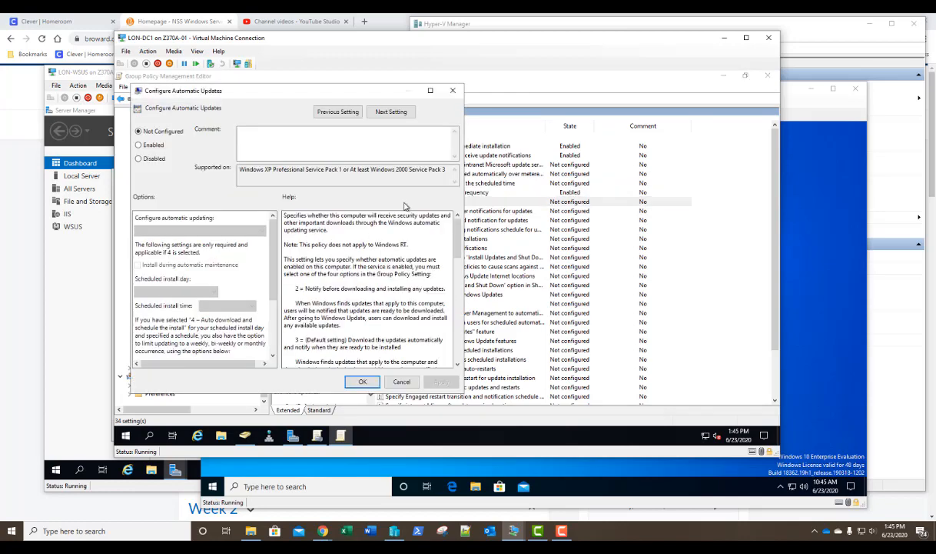
pyautogui.moveTo(314, 93); pyautogui.dragTo(343, 84)
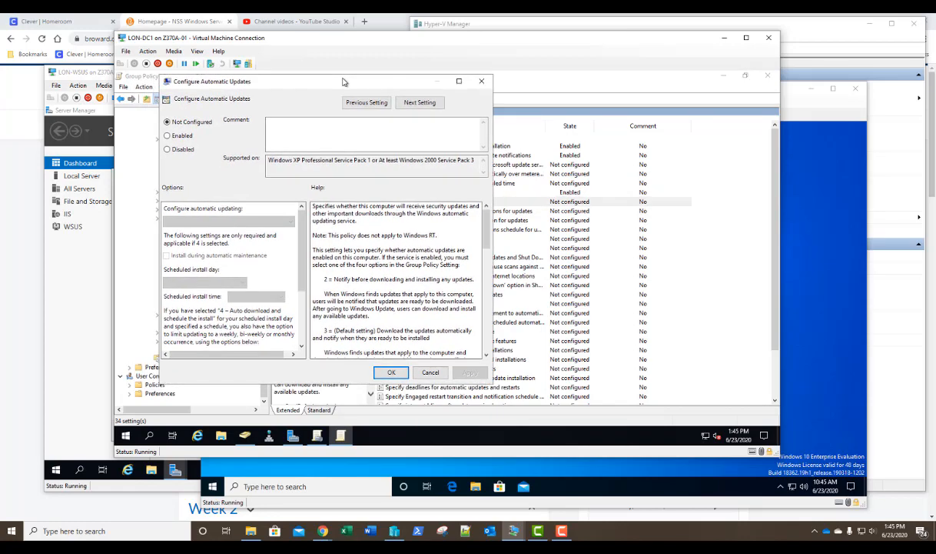
pyautogui.click(184, 136)
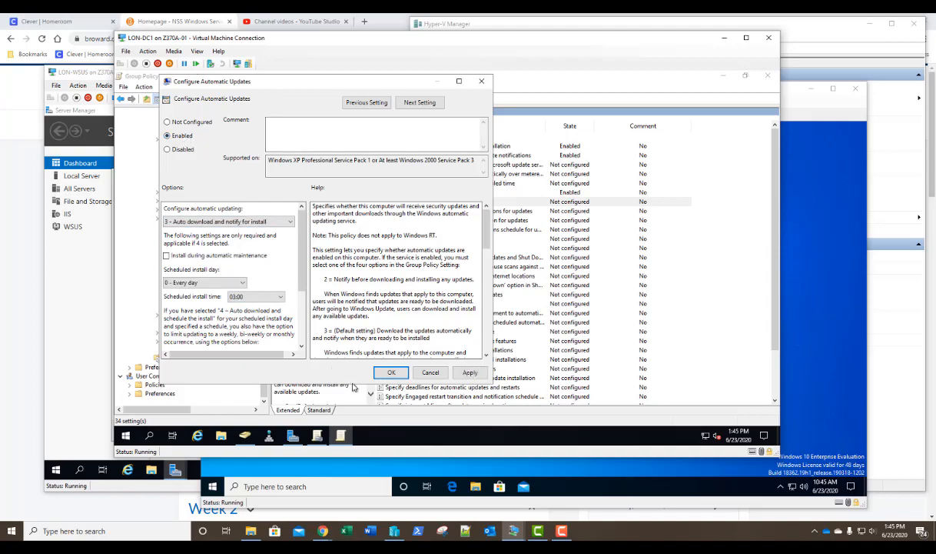
pyautogui.moveTo(350, 383); pyautogui.dragTo(341, 420)
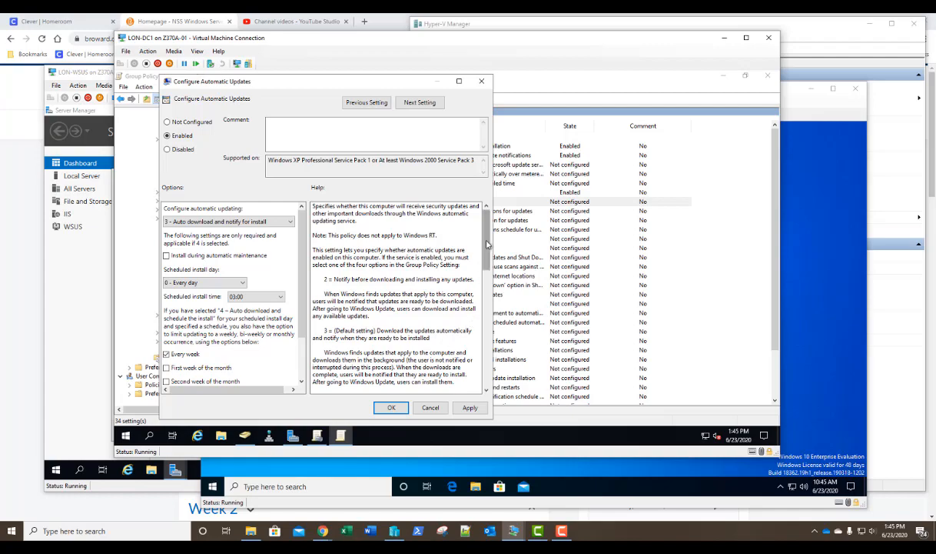
pyautogui.scroll(-5, 482, 270)
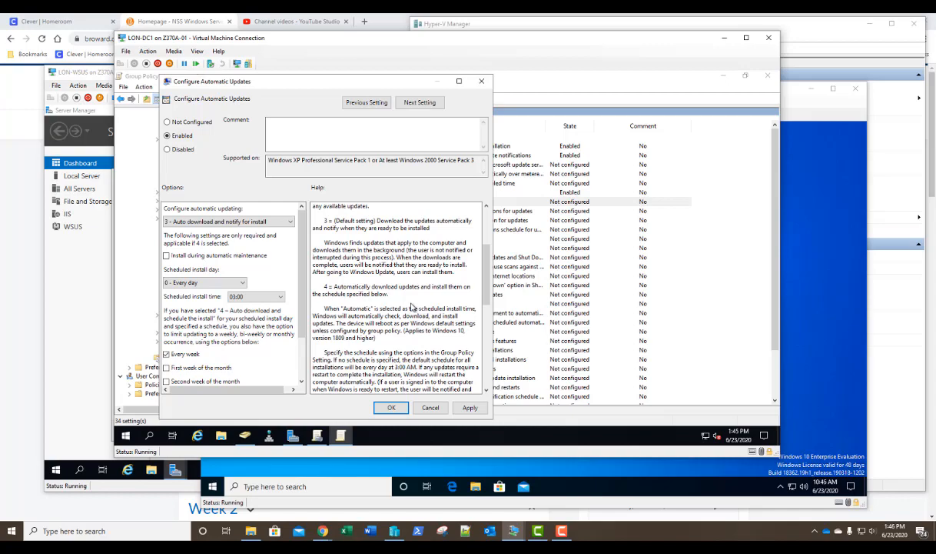
pyautogui.scroll(-1, 487, 286)
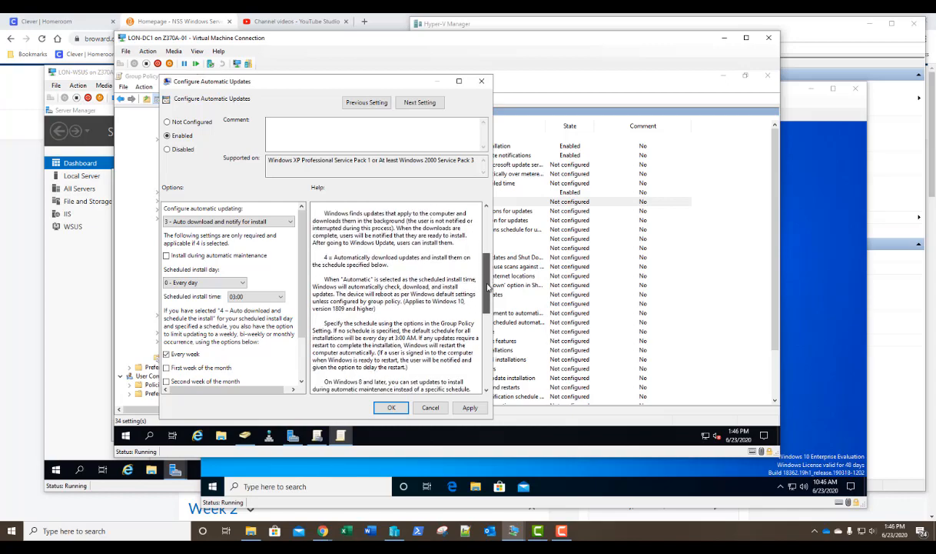
pyautogui.moveTo(488, 286); pyautogui.dragTo(496, 362)
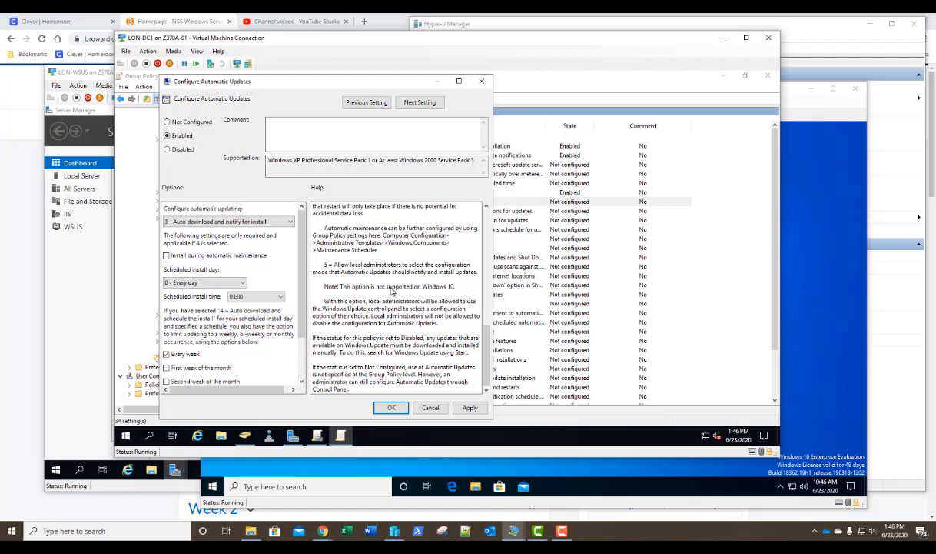
pyautogui.scroll(1, 486, 364)
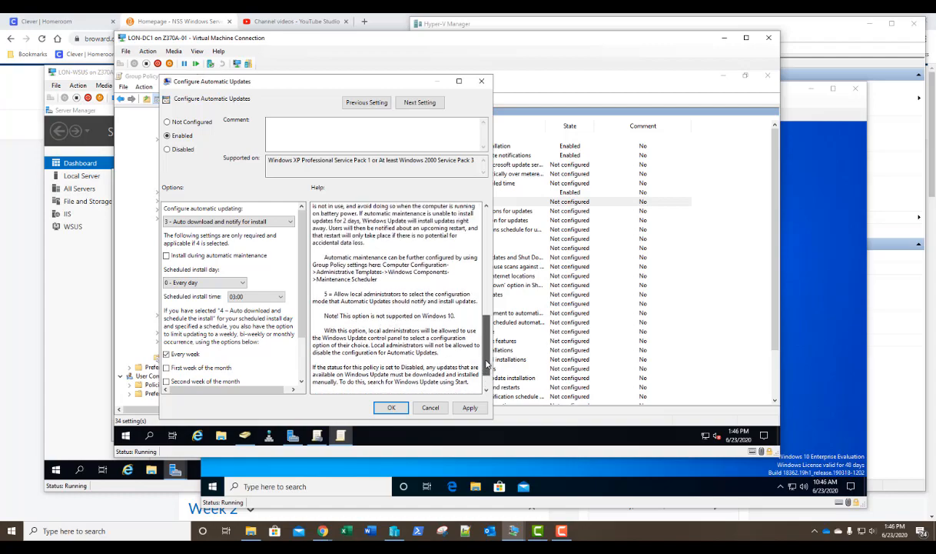
pyautogui.moveTo(486, 364); pyautogui.dragTo(485, 258)
# - Set automatic updating to '4 - Auto download and schedule the install', every day at 03:00, and save
pyautogui.click(221, 221)
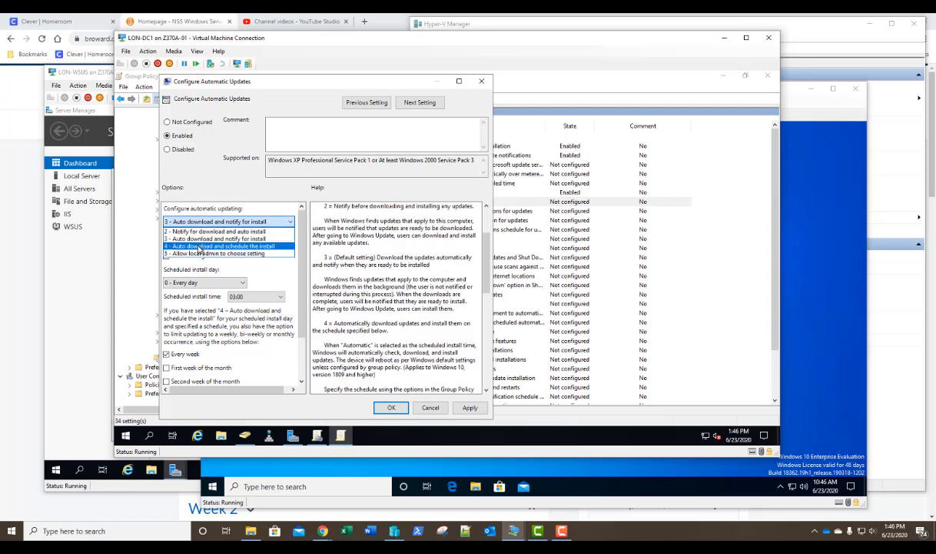
pyautogui.click(199, 246)
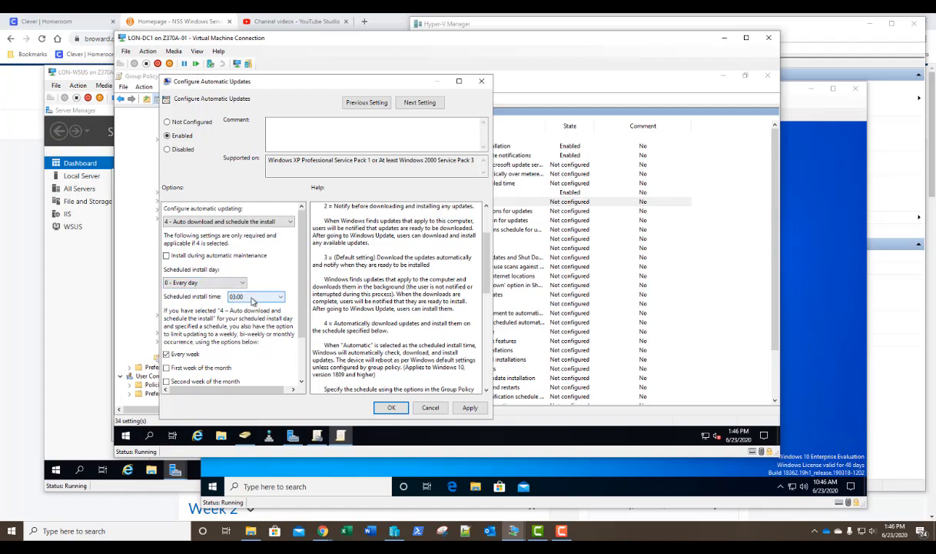
pyautogui.moveTo(301, 307); pyautogui.dragTo(306, 350)
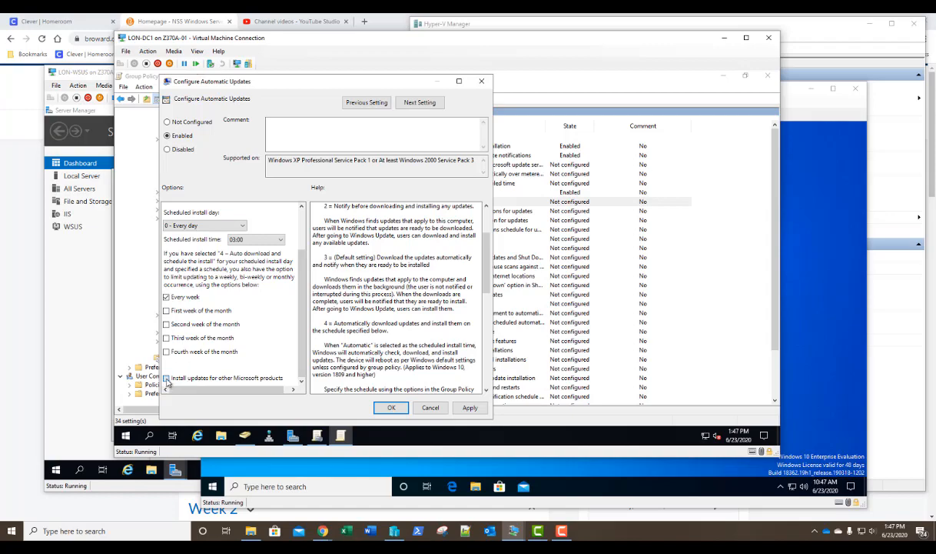
pyautogui.click(391, 407)
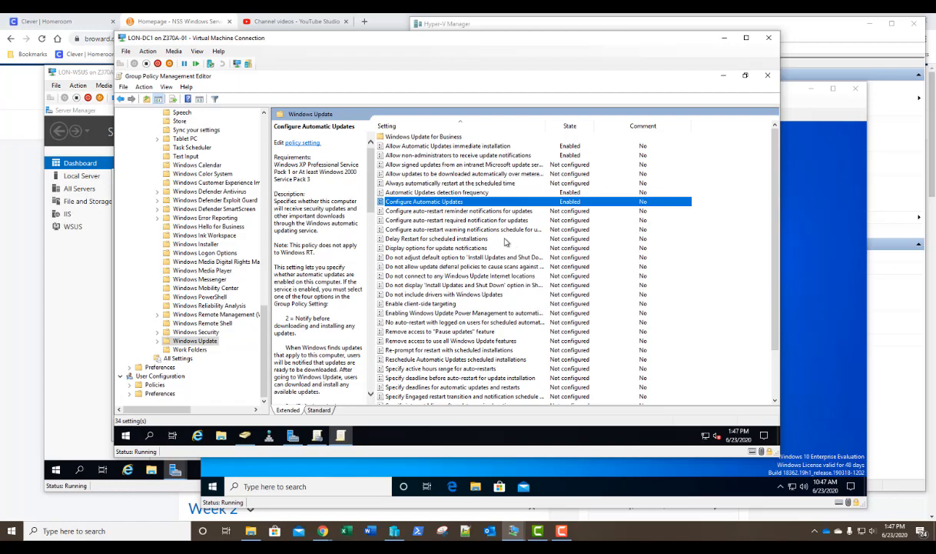
# - Enable auto-restart warning notifications, keeping a 4-hour reminder and 15-minute warning
pyautogui.doubleClick(415, 228)
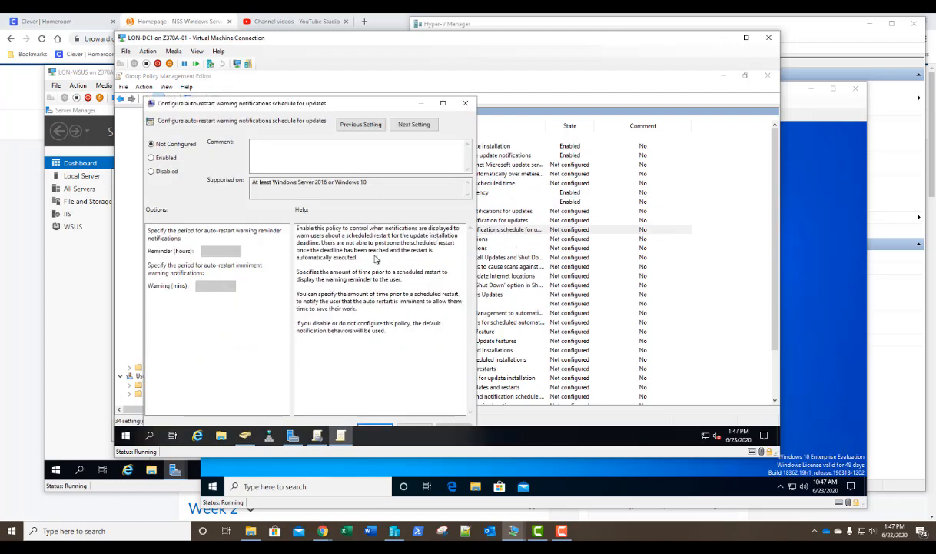
pyautogui.click(159, 158)
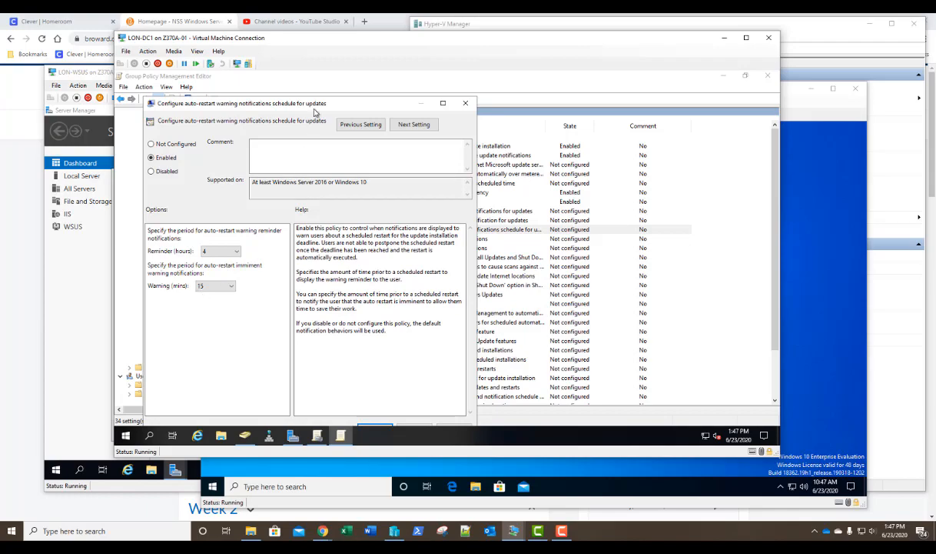
pyautogui.moveTo(319, 107); pyautogui.dragTo(324, 105)
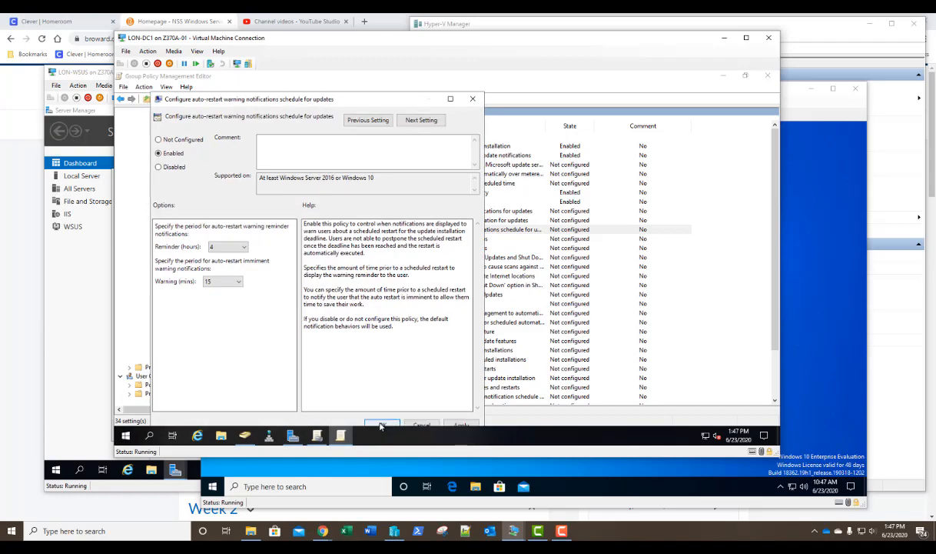
pyautogui.click(380, 423)
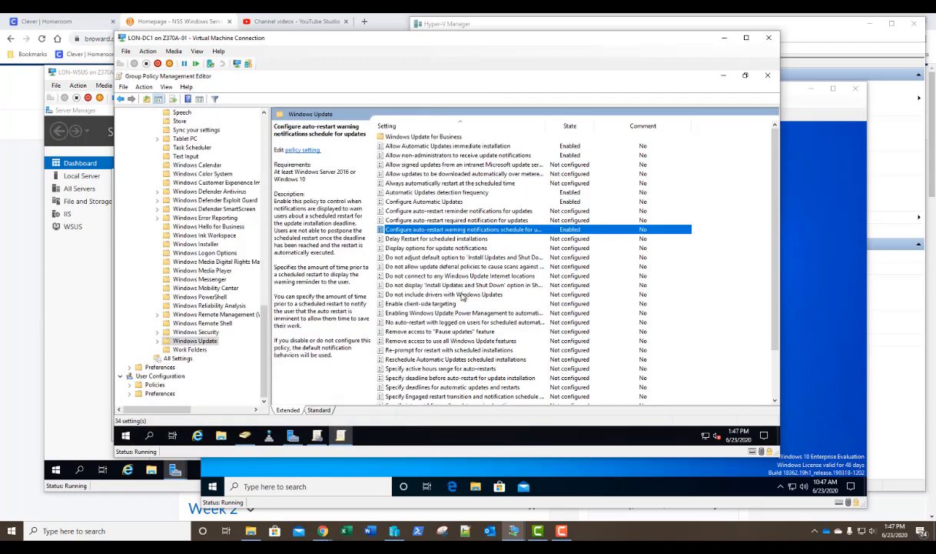
# - Enable the auto-restart required notification with dismissal method '2 - User Action'
pyautogui.doubleClick(433, 221)
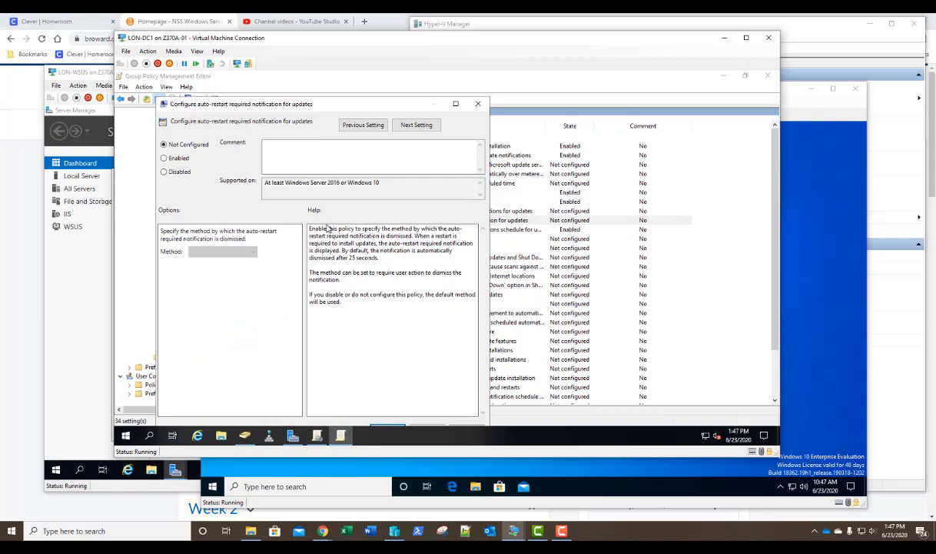
pyautogui.click(165, 157)
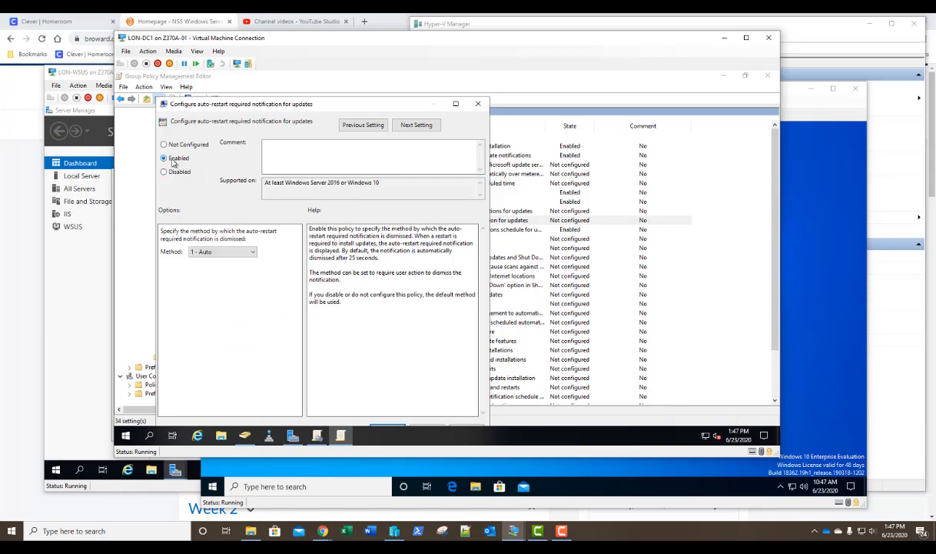
pyautogui.click(232, 252)
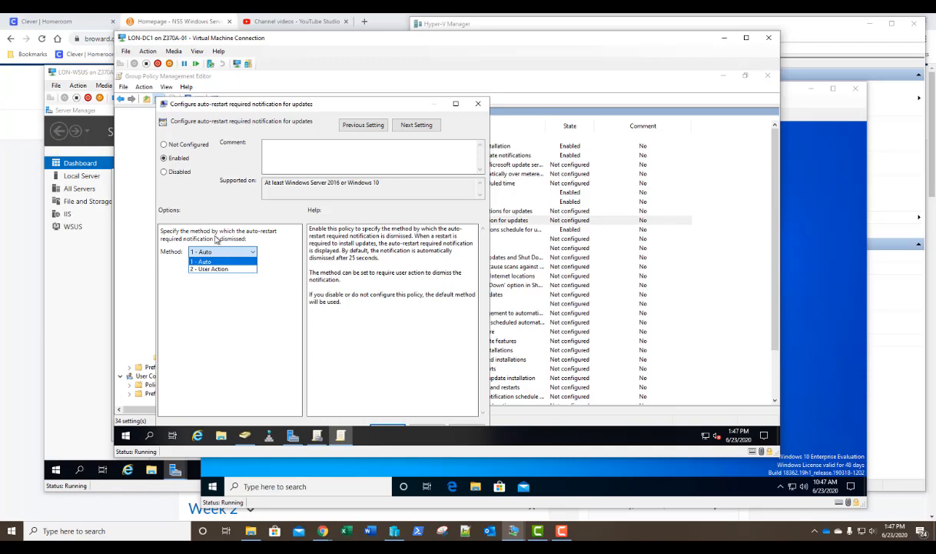
pyautogui.click(273, 246)
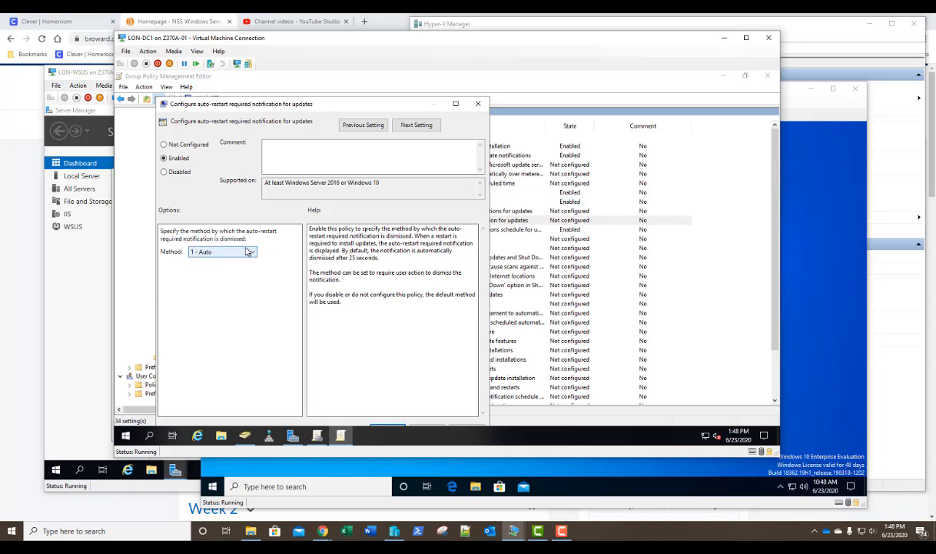
pyautogui.click(210, 251)
pyautogui.click(212, 270)
pyautogui.moveTo(272, 110); pyautogui.dragTo(298, 93)
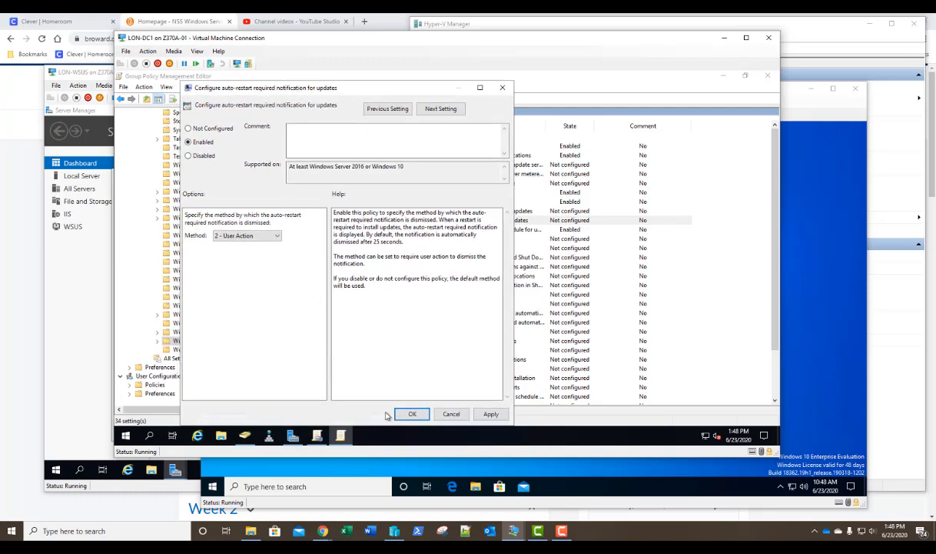
pyautogui.click(412, 413)
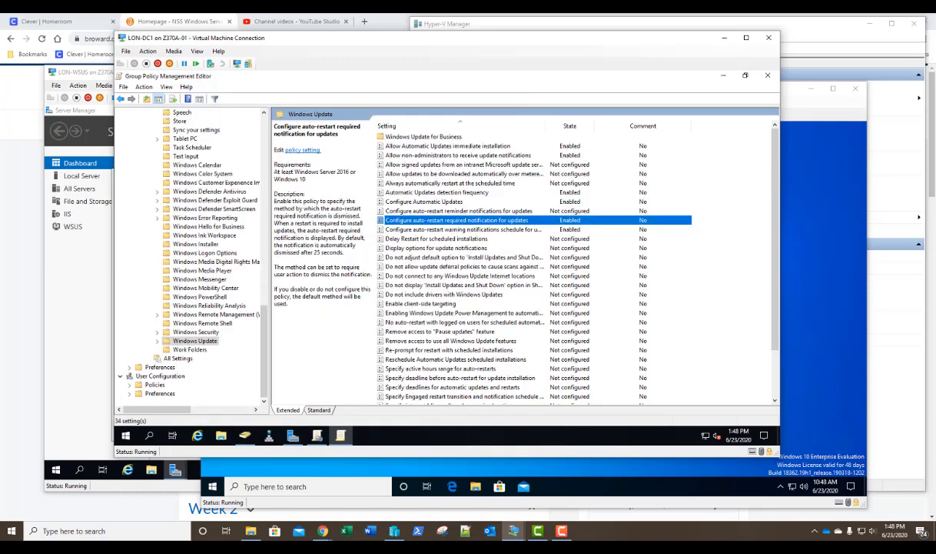
pyautogui.click(403, 229)
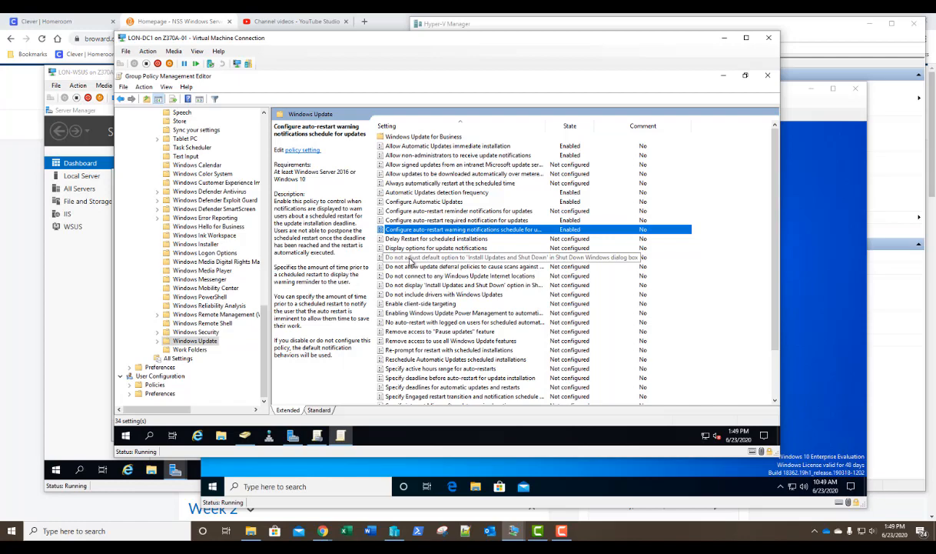
# - Leave 'Do not adjust default option to Install Updates and Shut Down' unconfigured; open the Power Management policy
pyautogui.doubleClick(409, 258)
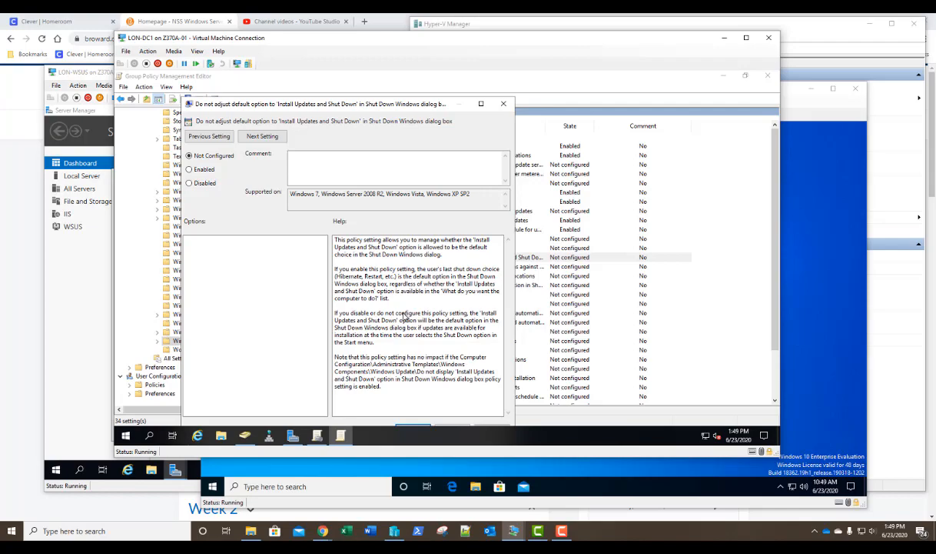
pyautogui.click(503, 103)
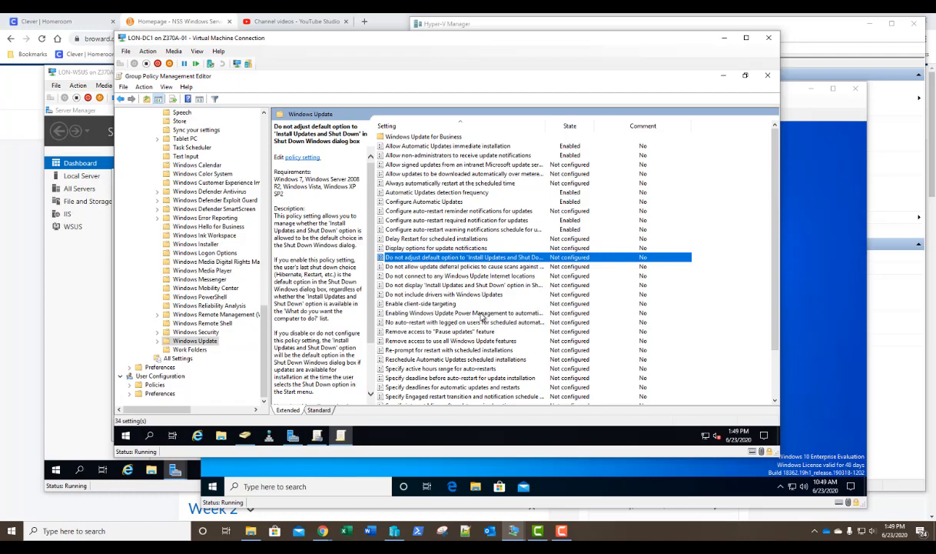
pyautogui.doubleClick(438, 314)
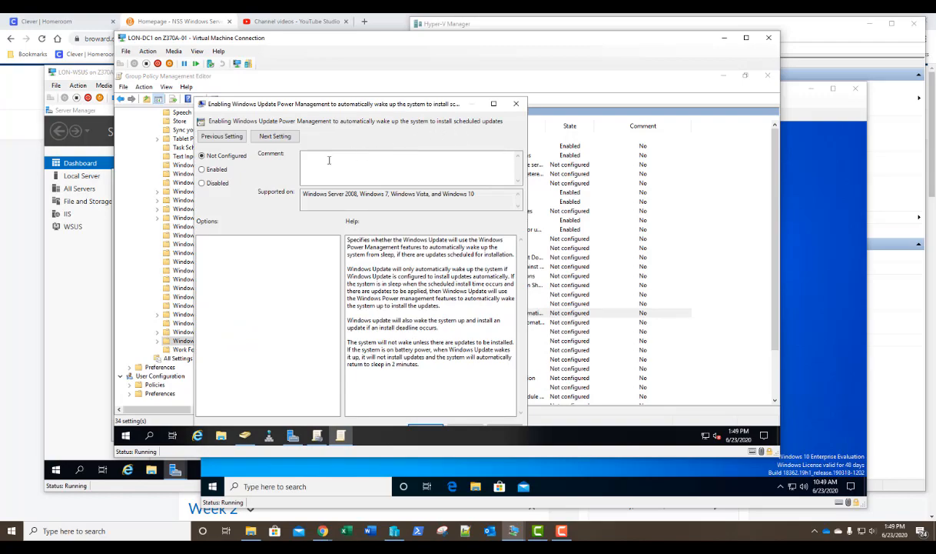
# - Enable Windows Update Power Management so the system wakes for scheduled updates
pyautogui.click(213, 169)
pyautogui.moveTo(359, 105); pyautogui.dragTo(374, 87)
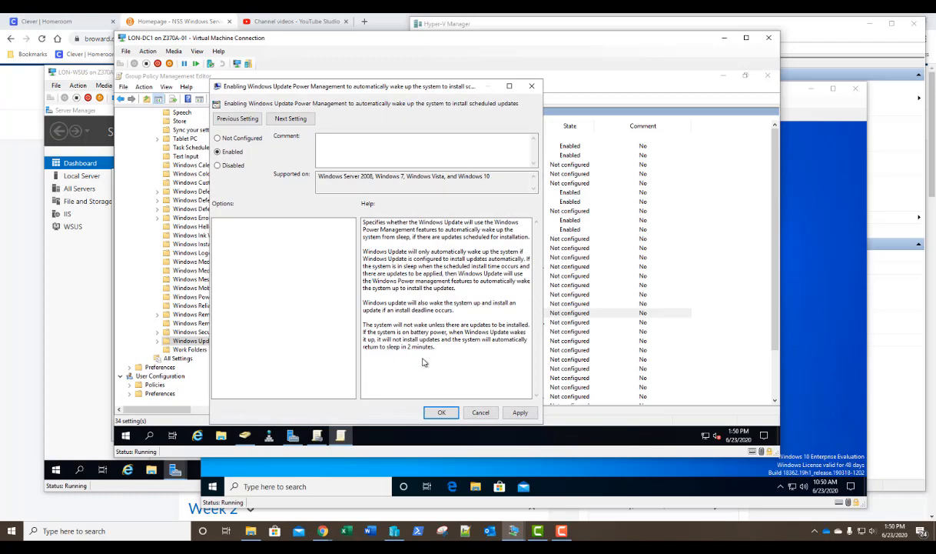
pyautogui.click(440, 412)
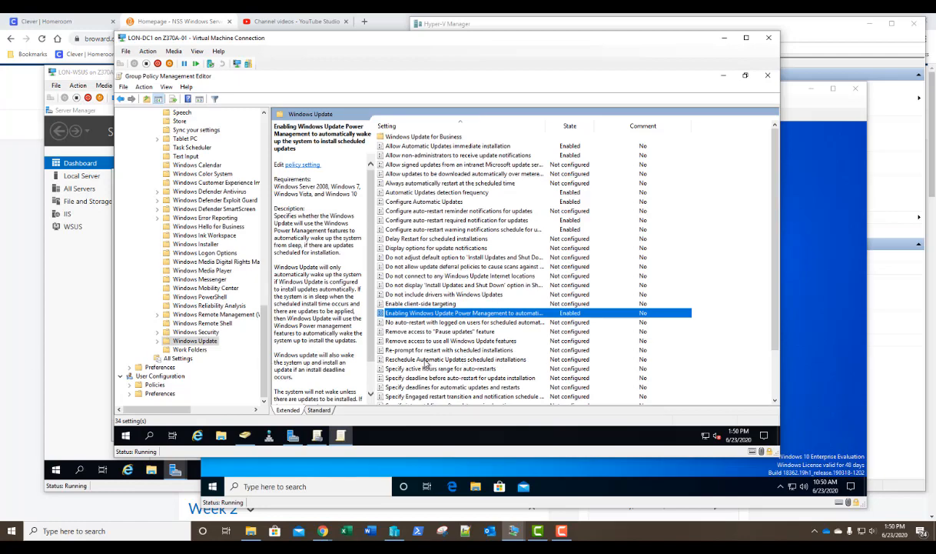
# - Enable rescheduling of missed scheduled installations with a 1-minute wait after startup
pyautogui.doubleClick(477, 359)
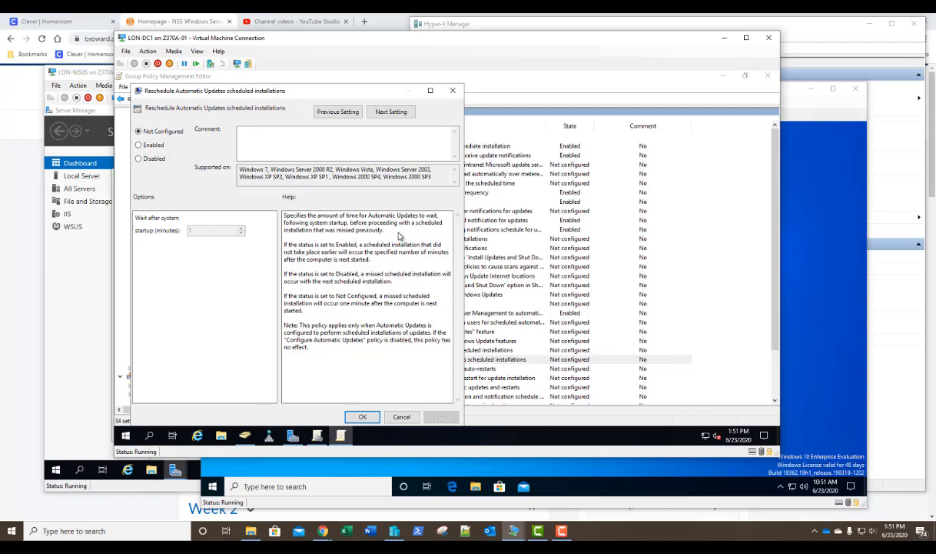
pyautogui.click(145, 145)
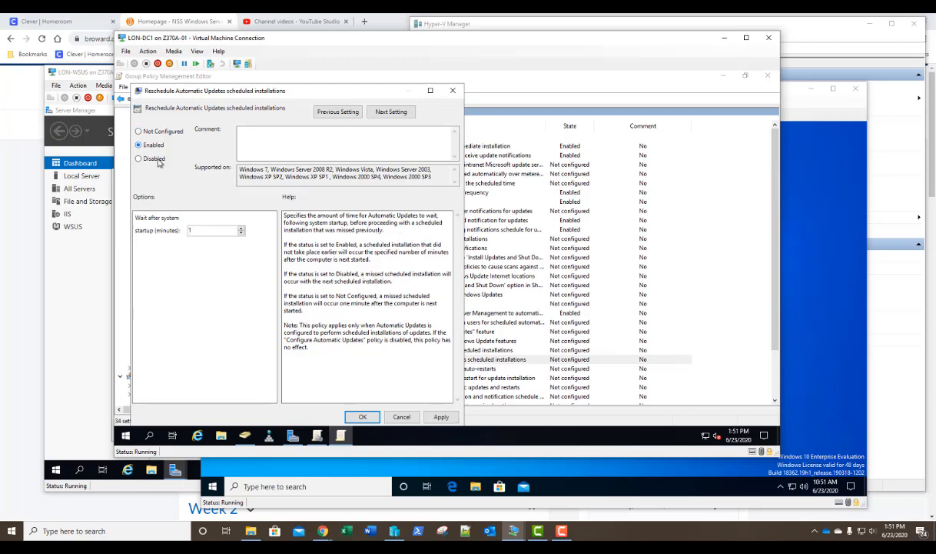
pyautogui.click(361, 417)
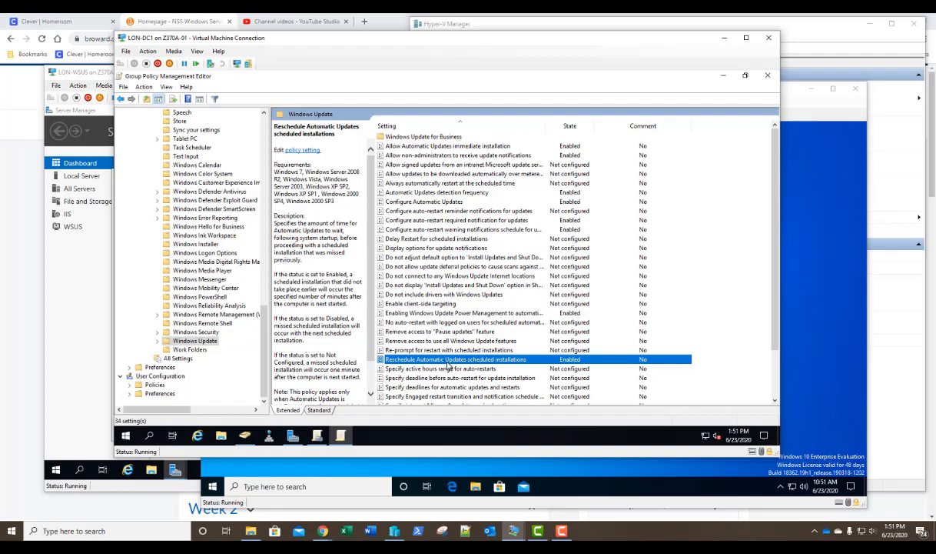
pyautogui.scroll(-2, 447, 365)
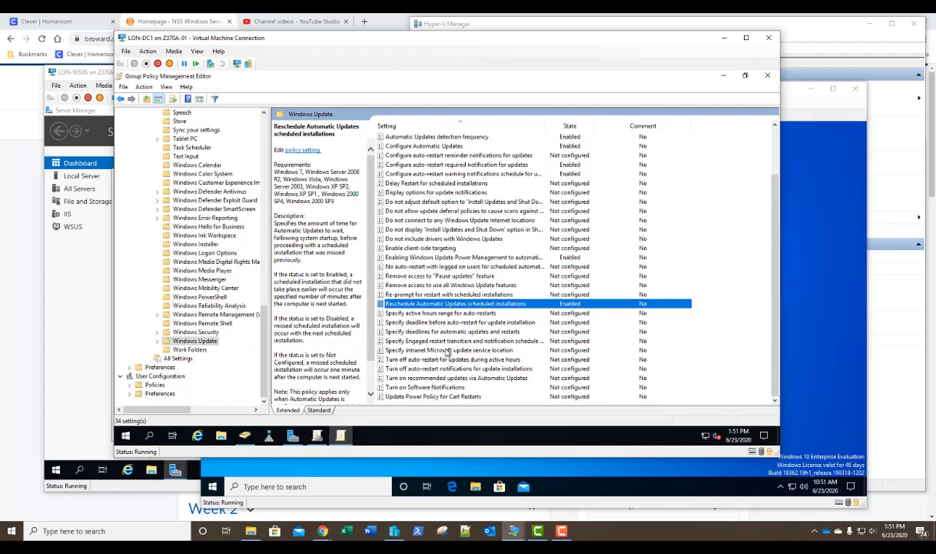
pyautogui.doubleClick(447, 351)
pyautogui.click(152, 158)
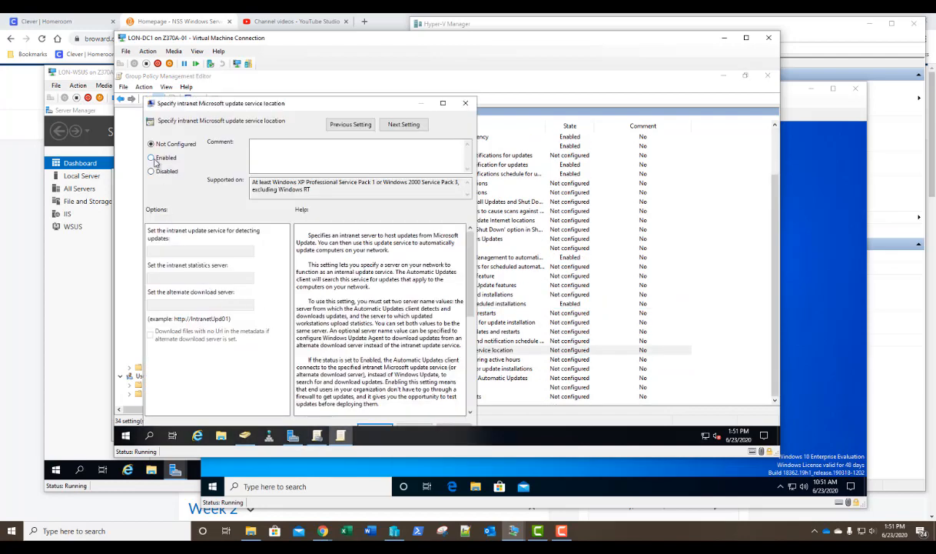
pyautogui.click(172, 250)
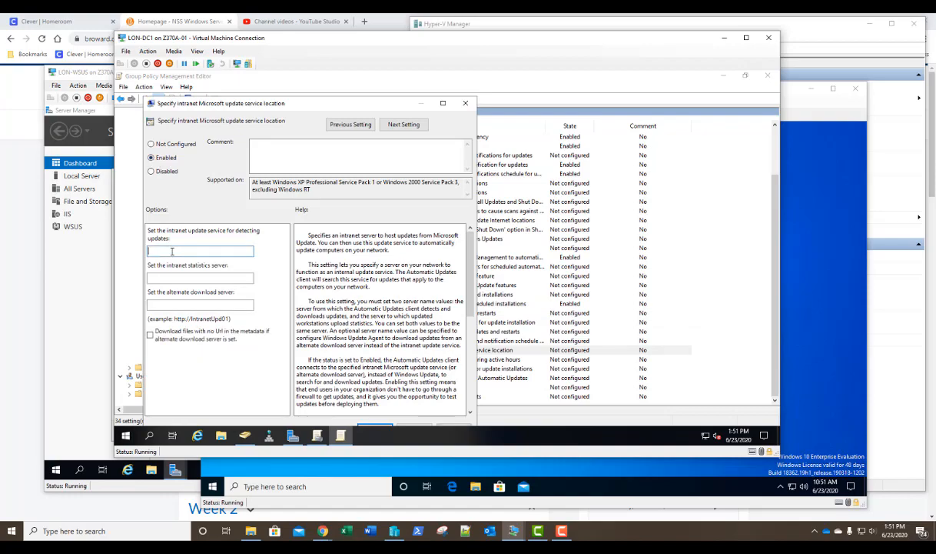
pyautogui.write('http://lon-wsus:8530')
pyautogui.hotkey('ctrl', 'a')
pyautogui.hotkey('ctrl', 'c')
pyautogui.press('Tab')
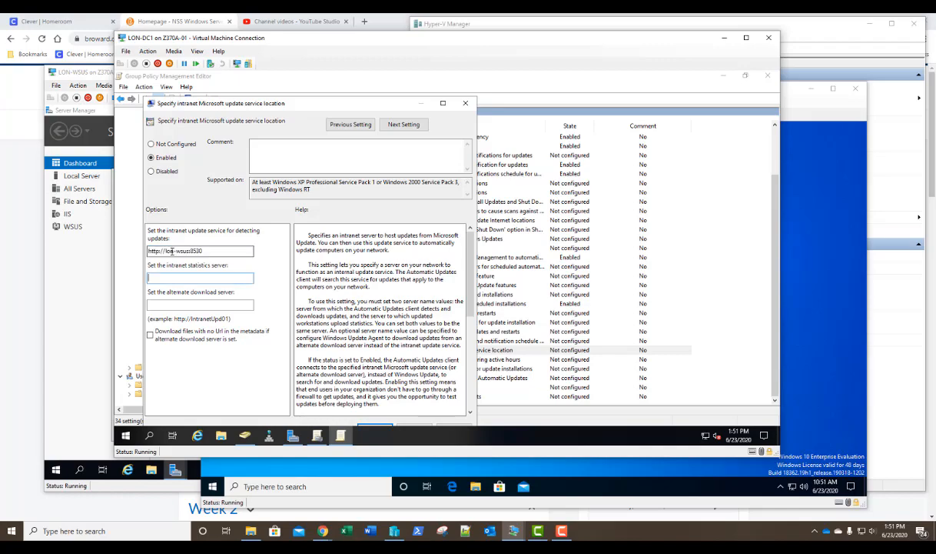
pyautogui.hotkey('ctrl', 'v')
pyautogui.moveTo(386, 102); pyautogui.dragTo(414, 83)
pyautogui.click(403, 410)
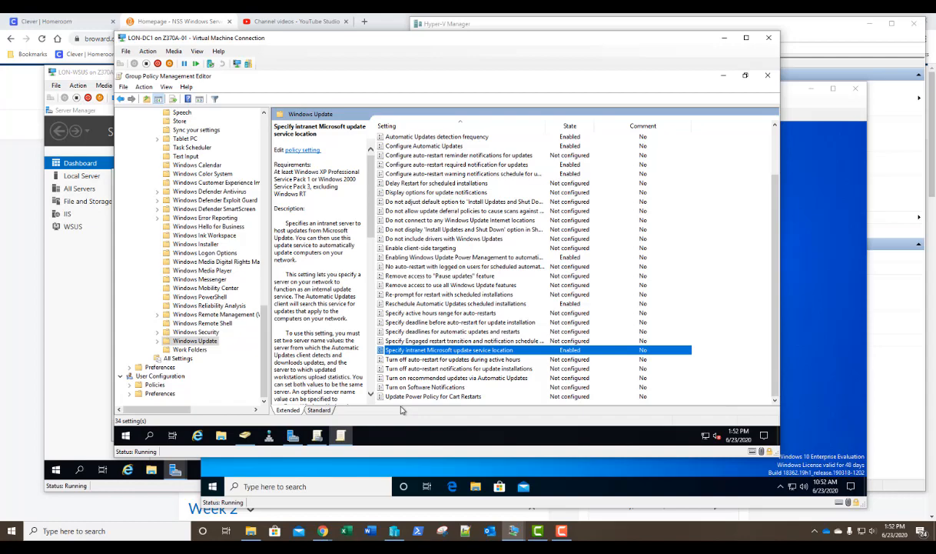
# - Enable 'Turn on recommended updates via Automatic Updates' and close the Group Policy Management Editor
pyautogui.click(418, 378)
pyautogui.doubleClick(418, 380)
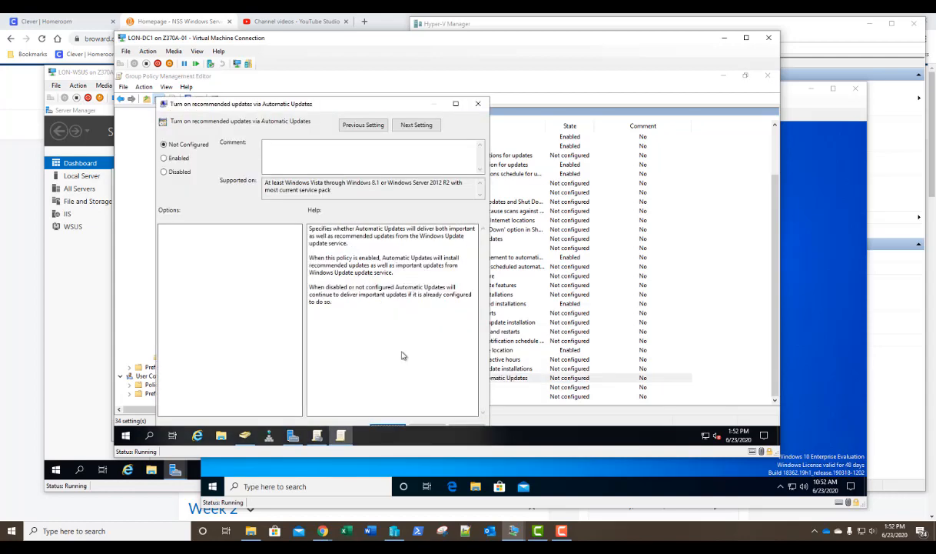
pyautogui.click(165, 158)
pyautogui.moveTo(292, 106); pyautogui.dragTo(318, 85)
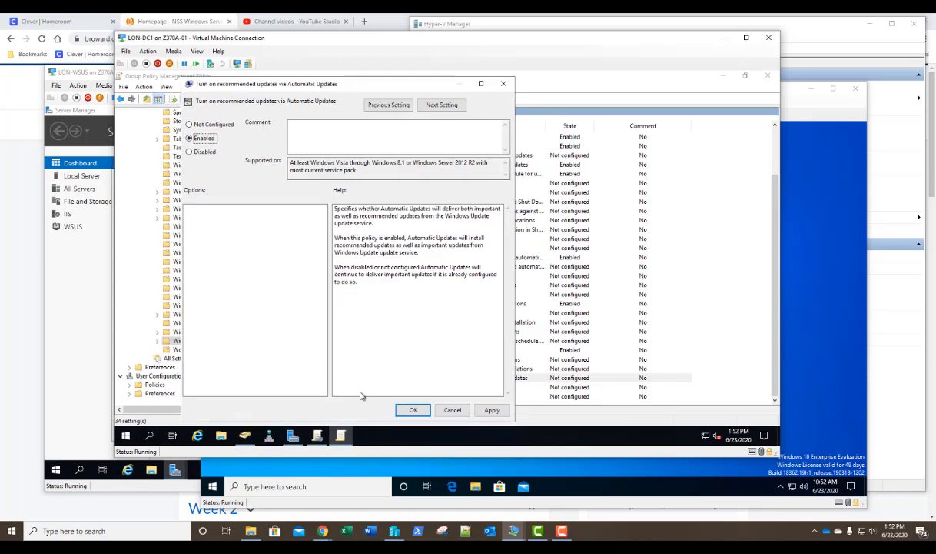
pyautogui.click(412, 410)
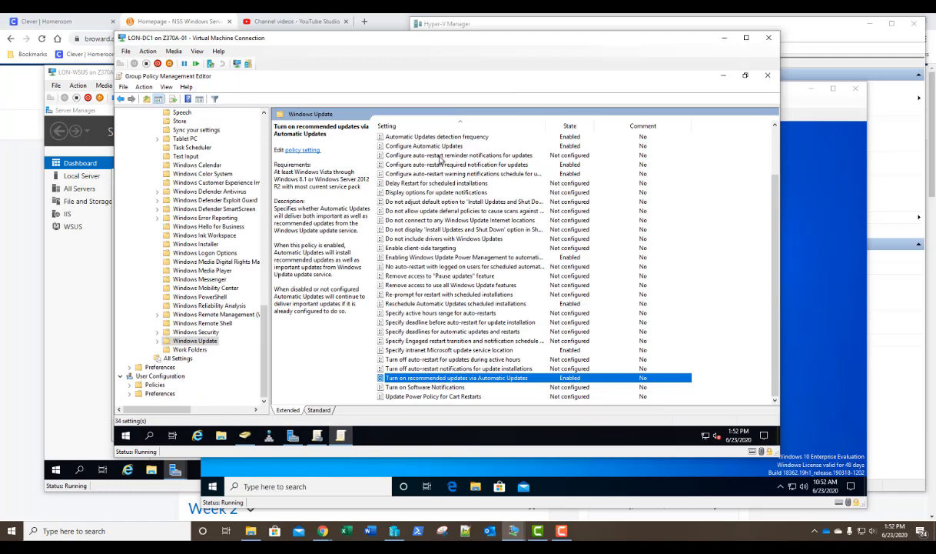
pyautogui.click(768, 76)
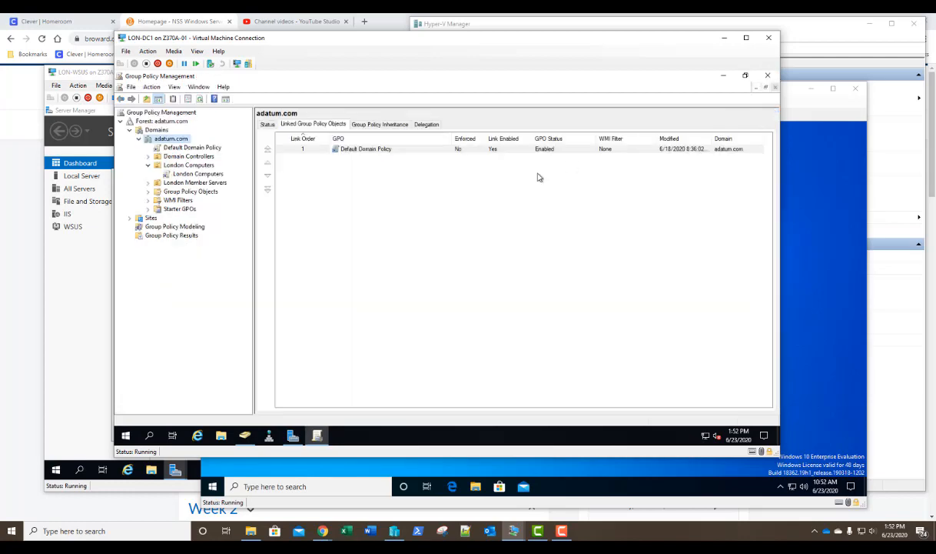
# - Copy the London Computers GPO and paste it into Group Policy Objects with default permissions
pyautogui.click(185, 175)
pyautogui.click(471, 259)
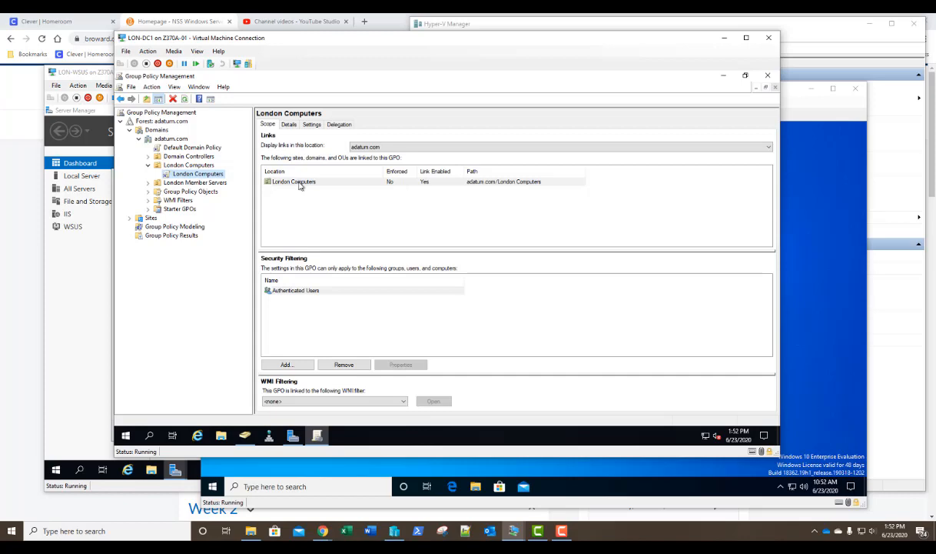
pyautogui.click(179, 164)
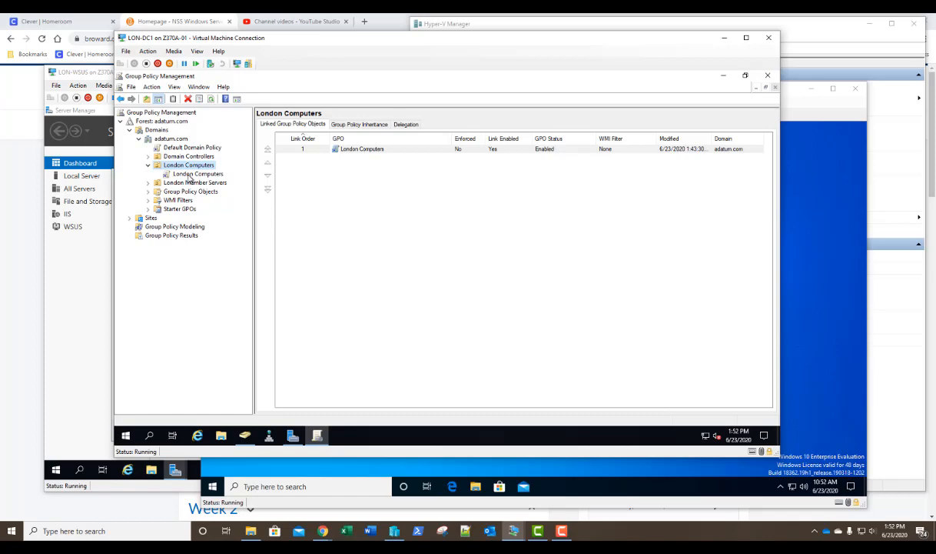
pyautogui.click(149, 192)
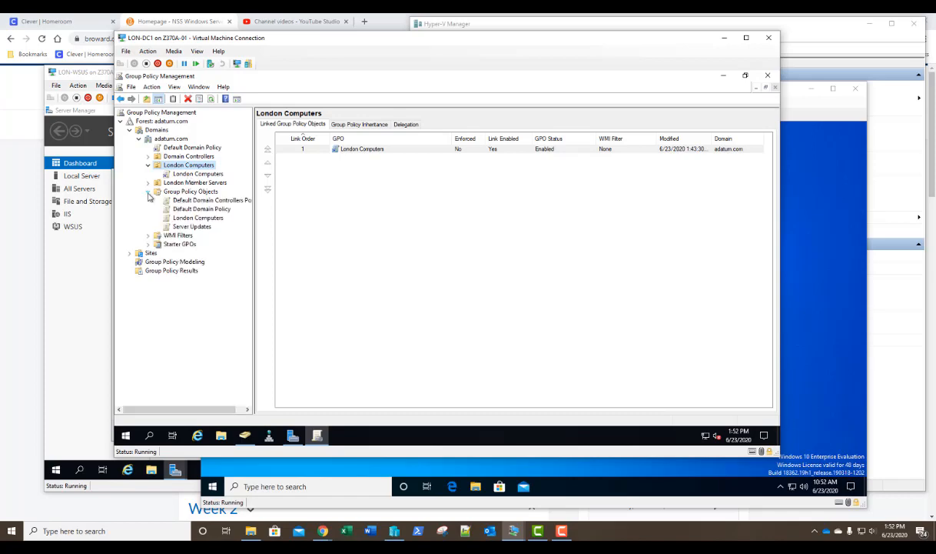
pyautogui.rightClick(190, 221)
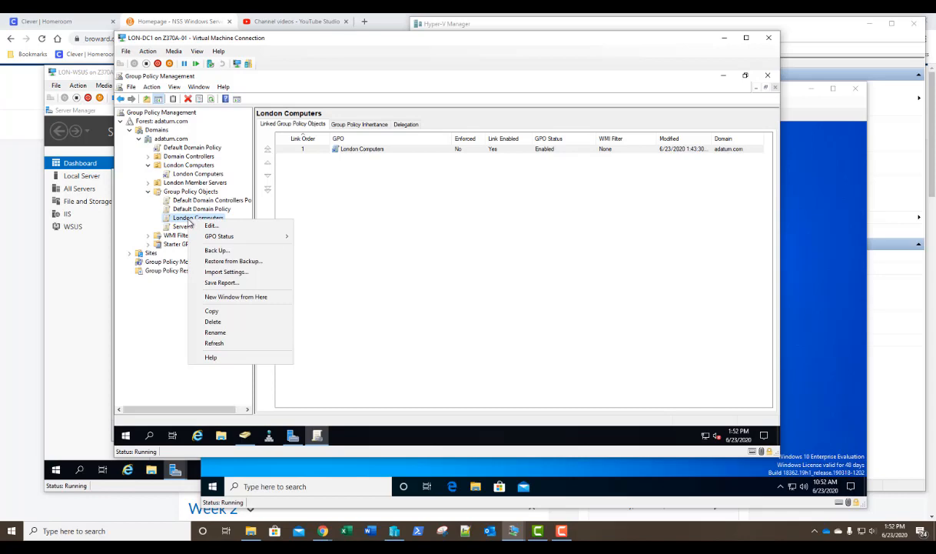
pyautogui.click(206, 312)
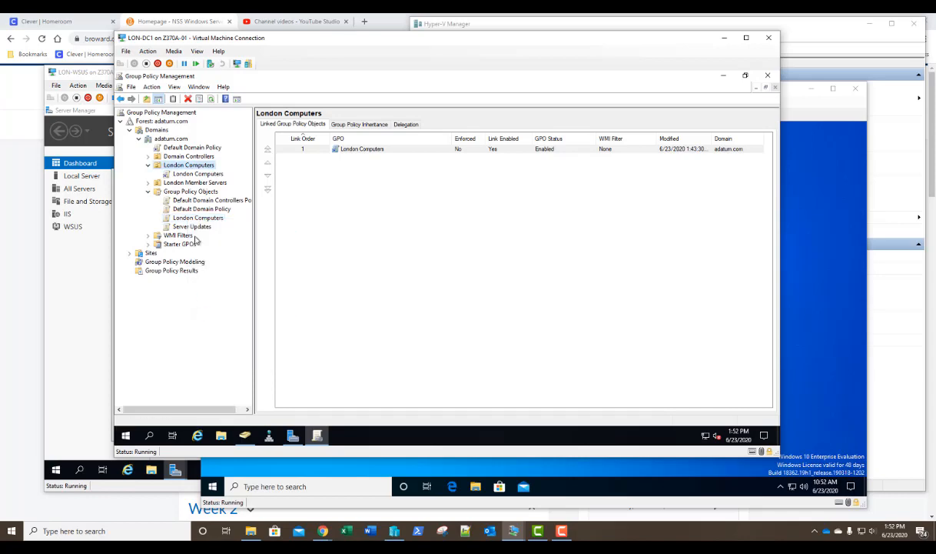
pyautogui.rightClick(189, 192)
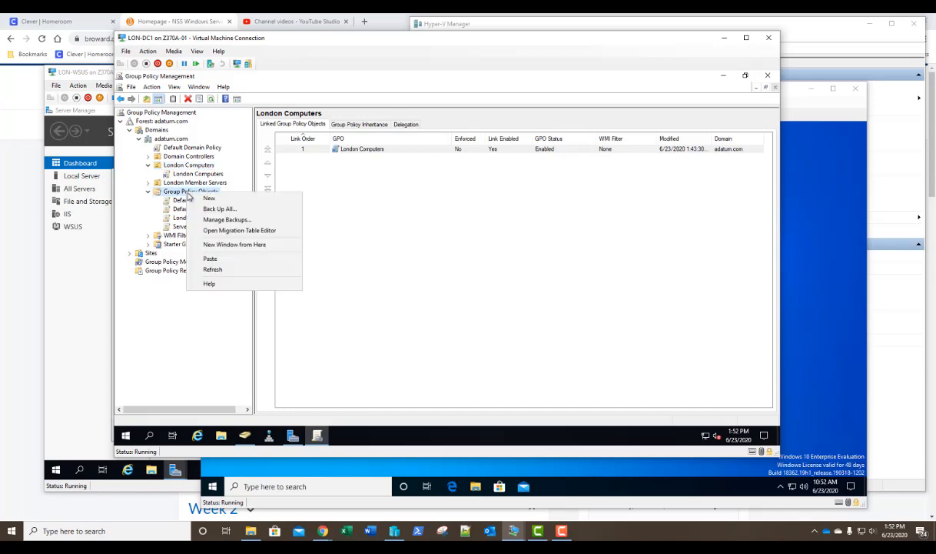
pyautogui.click(207, 260)
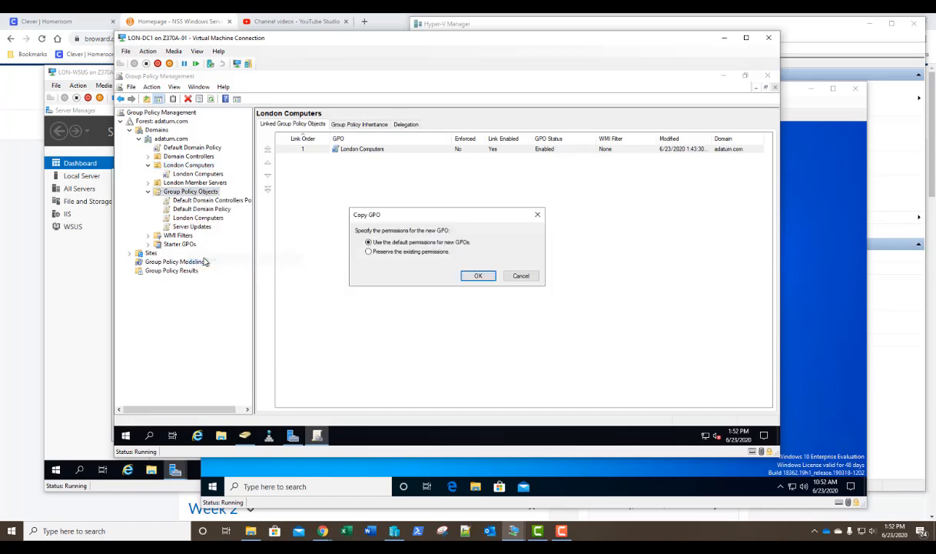
pyautogui.click(480, 280)
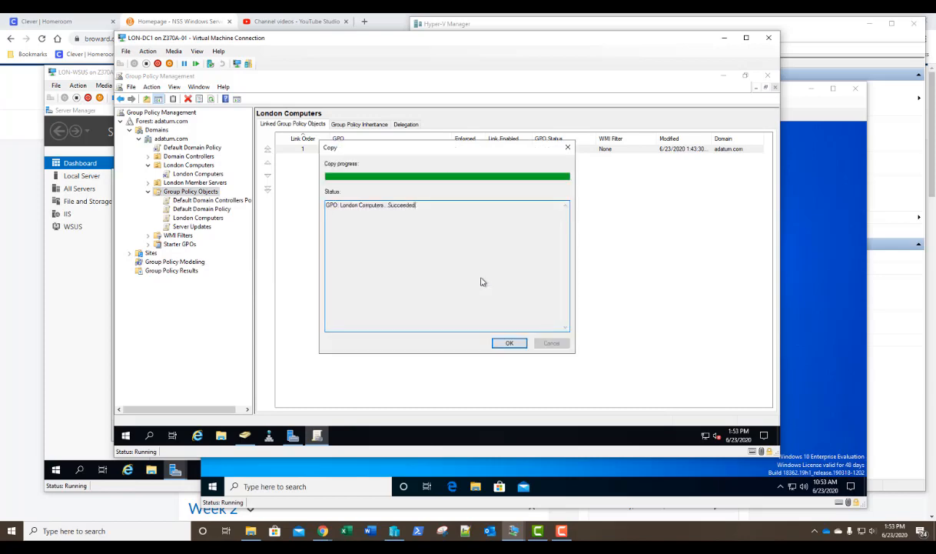
pyautogui.click(509, 343)
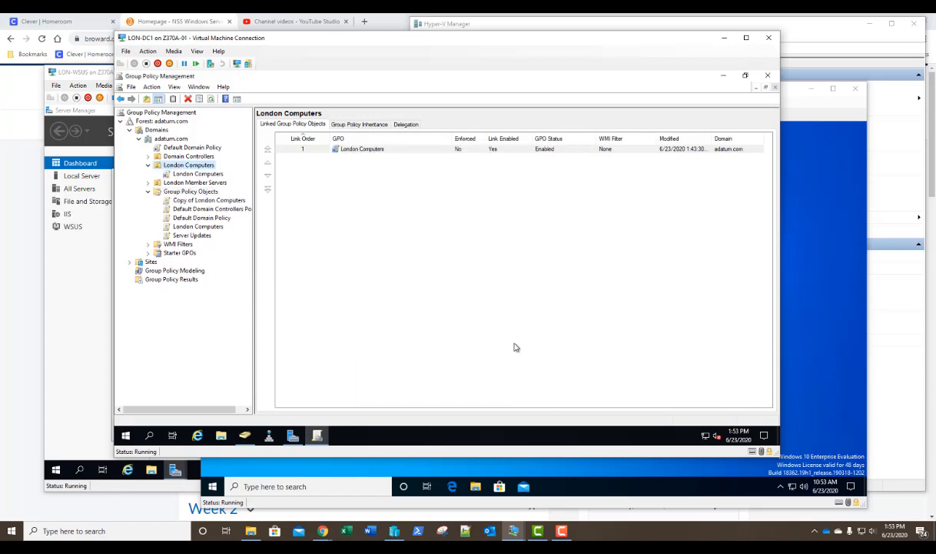
# - Rename 'Copy of London Computers' to 'London Member Servers'
pyautogui.rightClick(183, 200)
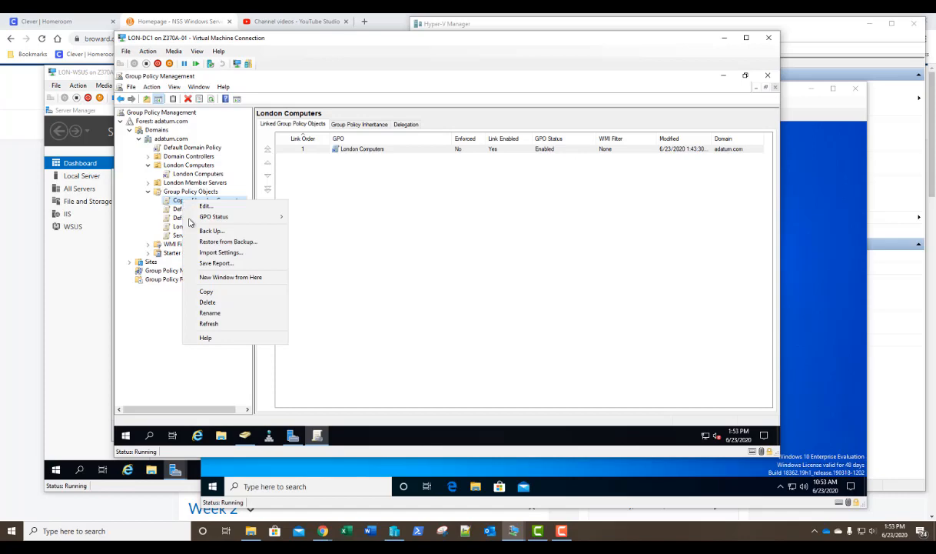
pyautogui.click(209, 313)
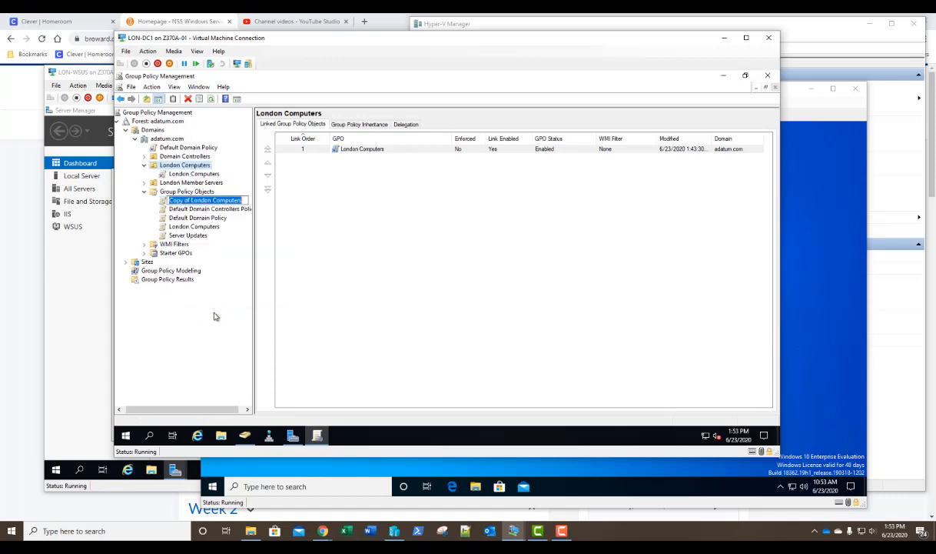
pyautogui.press('Left')
pyautogui.hotkey('ctrl', 'shift', 'Right')
pyautogui.hotkey('ctrl', 'shift', 'Right')
pyautogui.press('Delete')
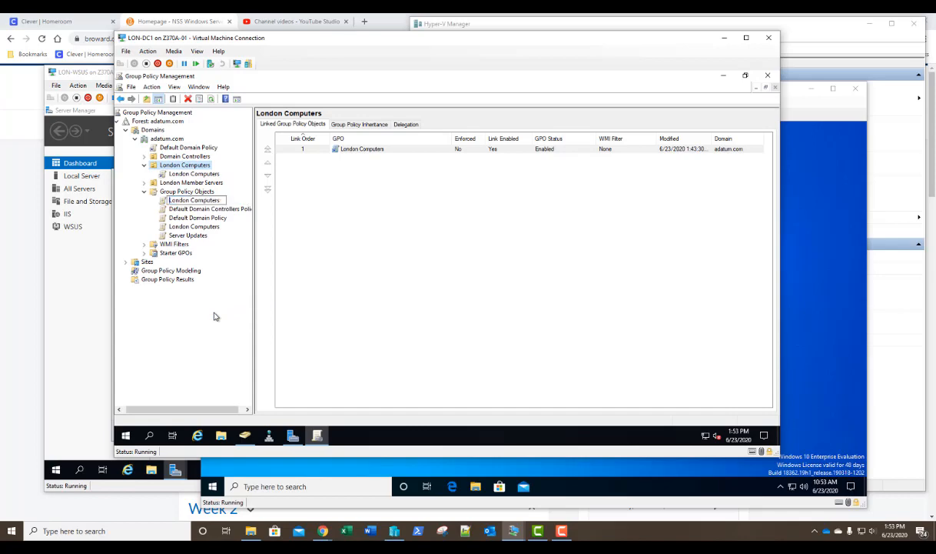
pyautogui.hotkey('ctrl', 'Right')
pyautogui.hotkey('ctrl', 'shift', 'Right')
pyautogui.write('Member Servers')
pyautogui.press('Return')
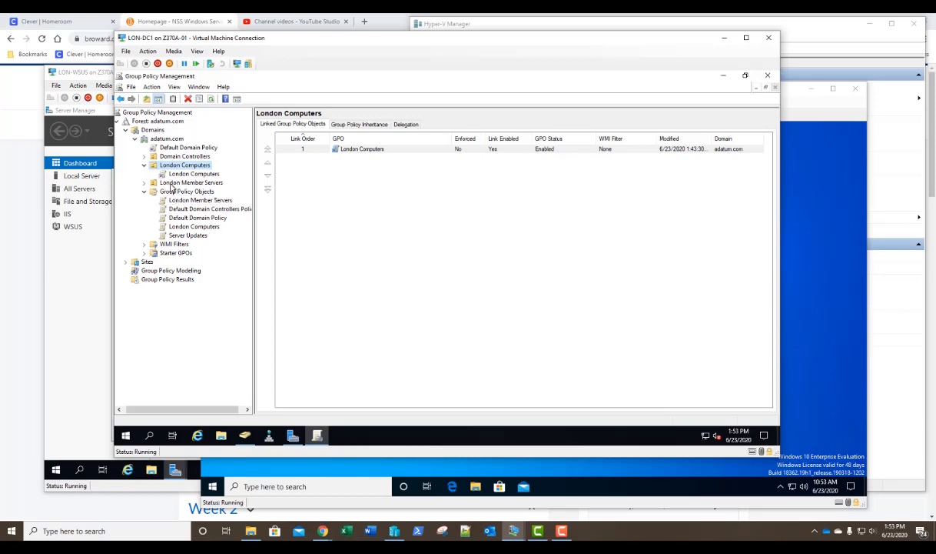
# - Link the existing London Member Servers GPO to the London Member Servers OU
pyautogui.rightClick(171, 184)
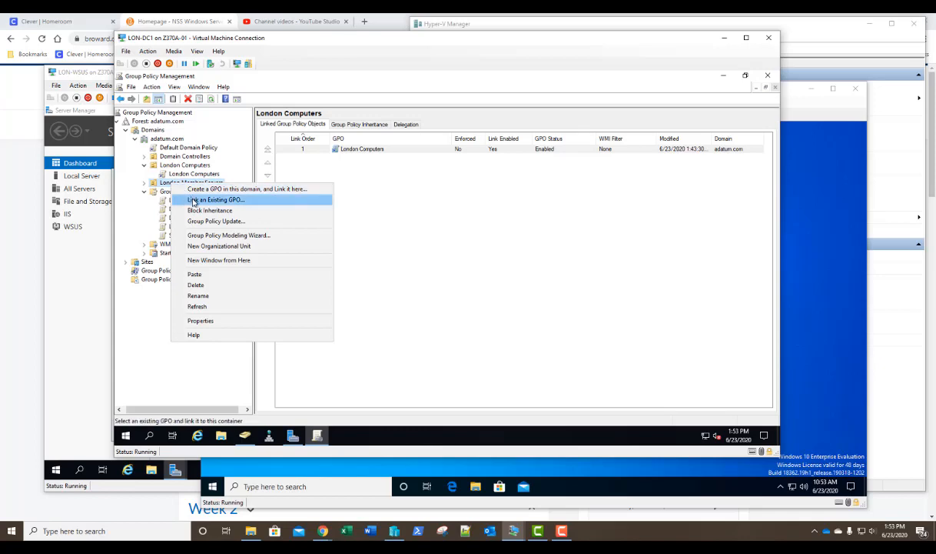
pyautogui.click(194, 202)
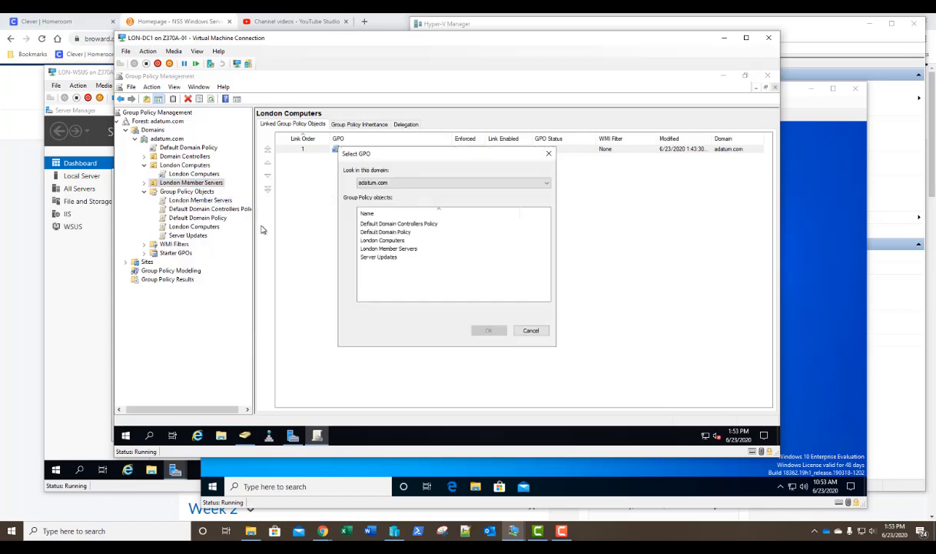
pyautogui.click(376, 248)
pyautogui.click(488, 331)
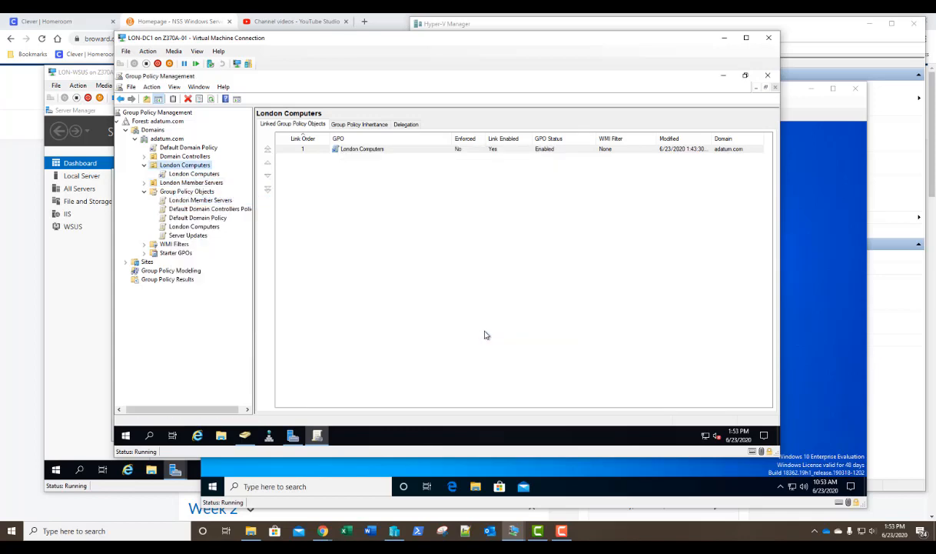
# - Edit the GPO and expand Administrative Templates > Windows Components > Windows Update
pyautogui.rightClick(186, 203)
pyautogui.click(192, 207)
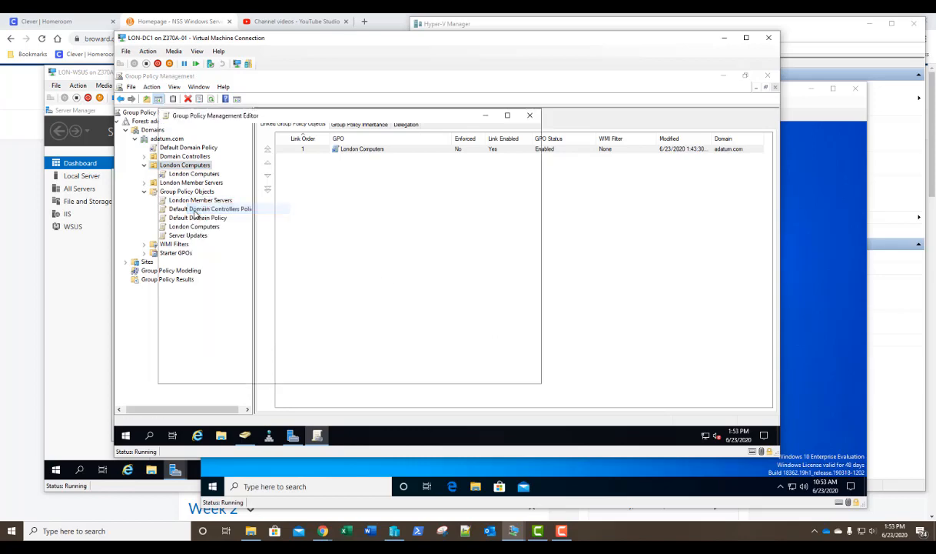
pyautogui.doubleClick(388, 117)
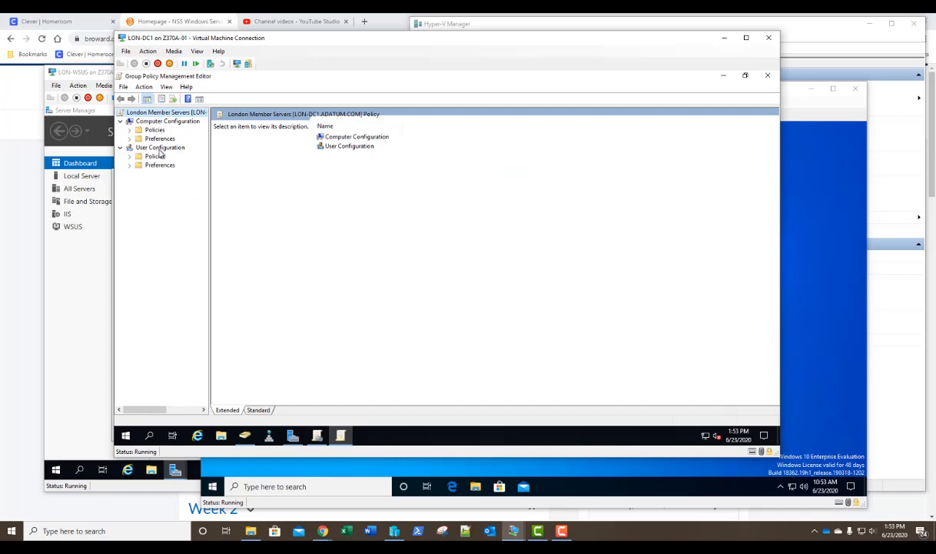
pyautogui.moveTo(209, 176); pyautogui.dragTo(296, 196)
pyautogui.click(130, 130)
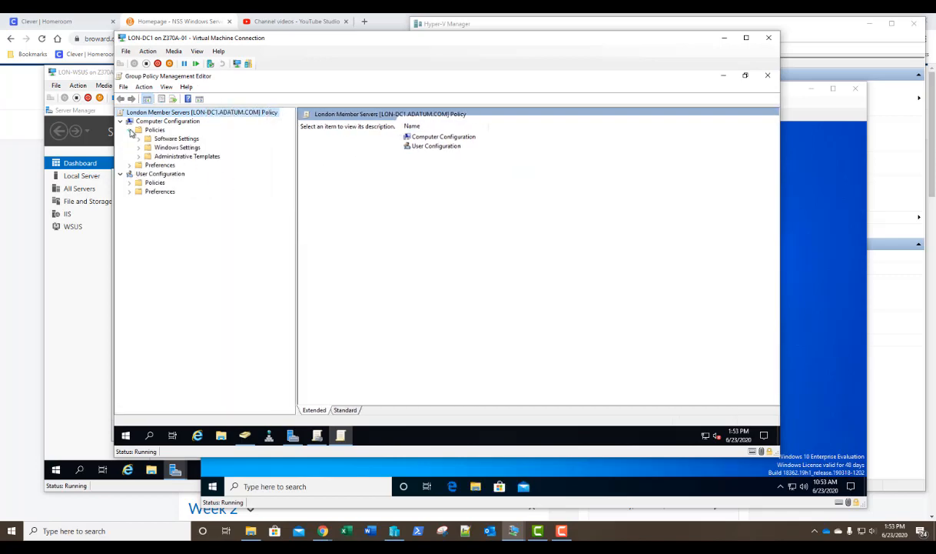
pyautogui.click(139, 156)
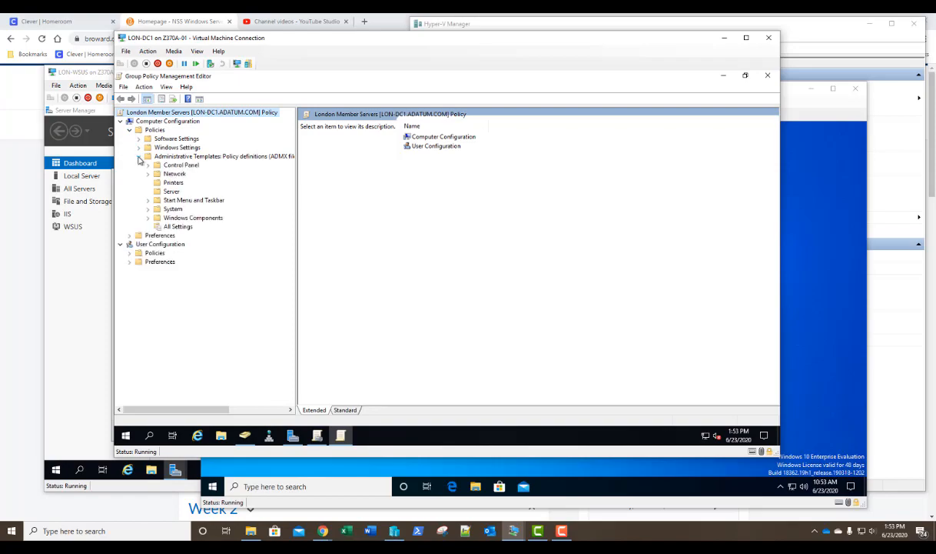
pyautogui.click(149, 219)
pyautogui.scroll(-15, 183, 275)
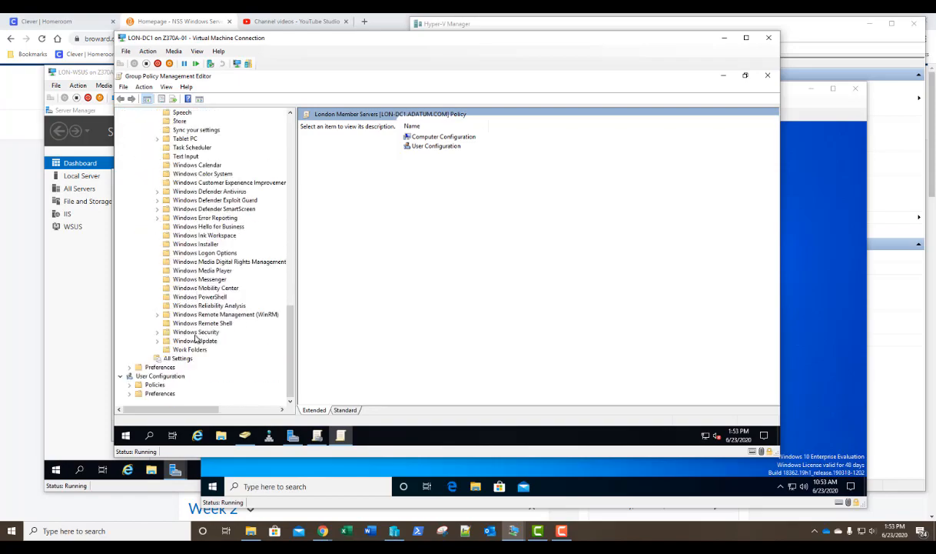
pyautogui.click(195, 340)
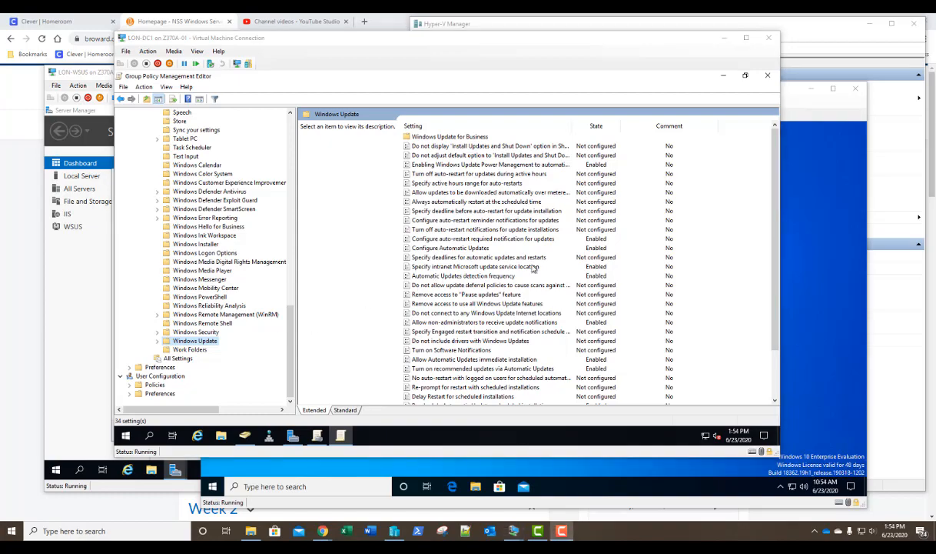
# - Set Configure Automatic Updates to '2 - Notify for download and auto install' and close the editor
pyautogui.doubleClick(452, 247)
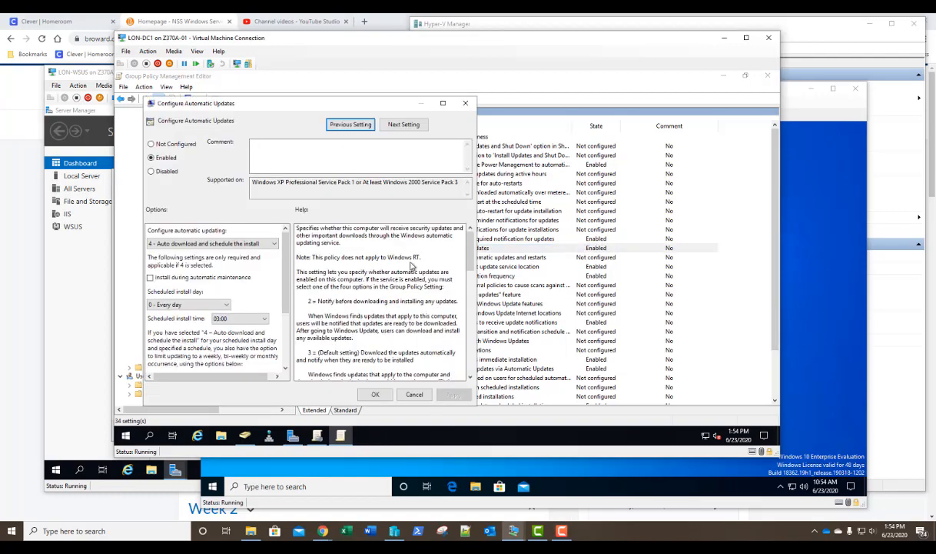
pyautogui.click(213, 243)
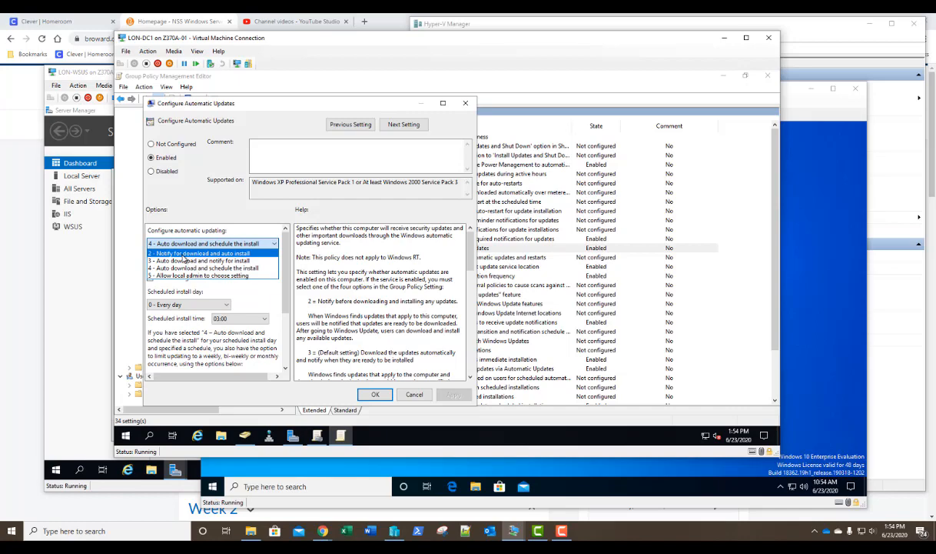
pyautogui.click(184, 253)
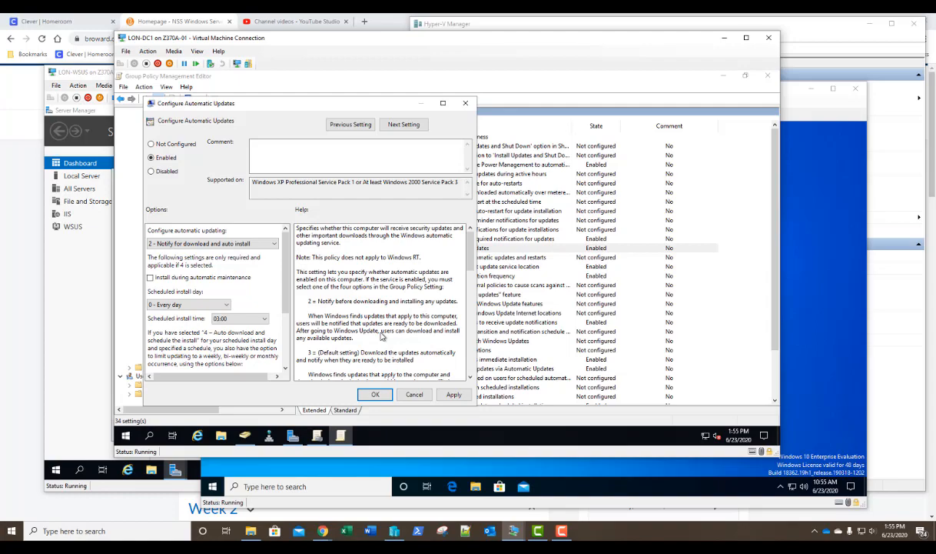
pyautogui.click(374, 393)
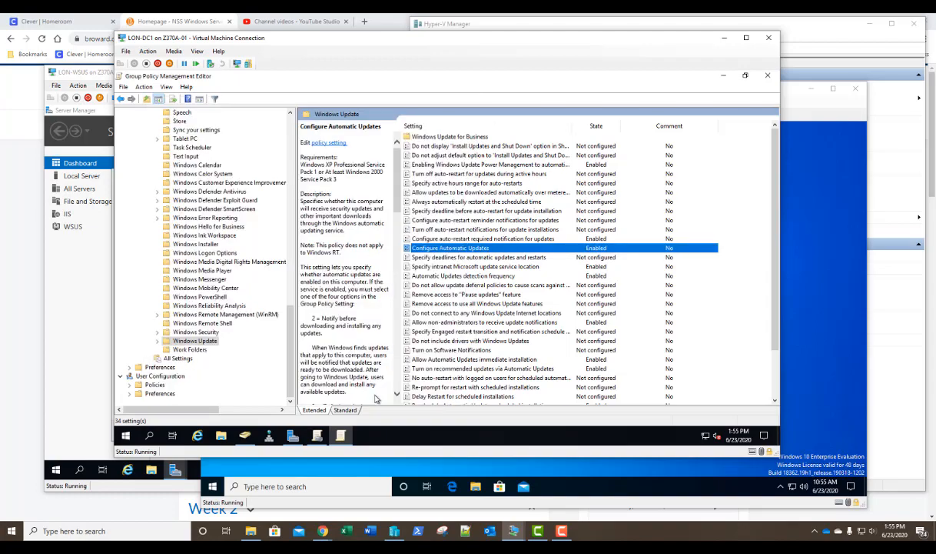
pyautogui.click(769, 77)
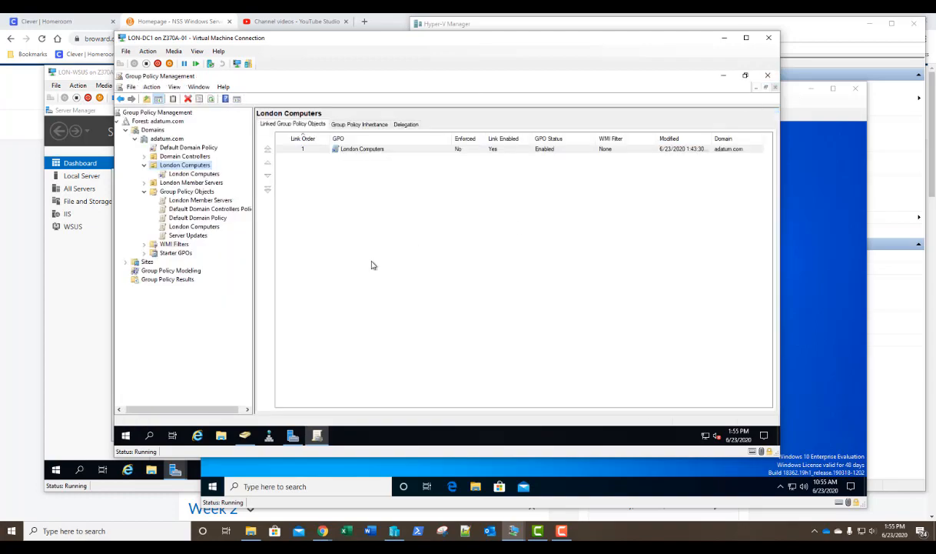
pyautogui.rightClick(188, 202)
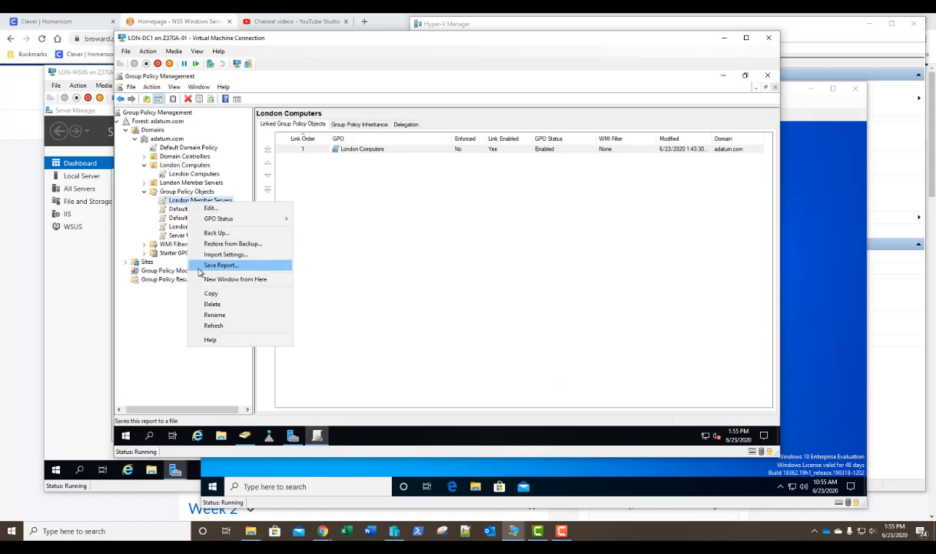
# - Copy the London Member Servers GPO into Group Policy Objects, keeping default permissions
pyautogui.click(210, 293)
pyautogui.rightClick(186, 193)
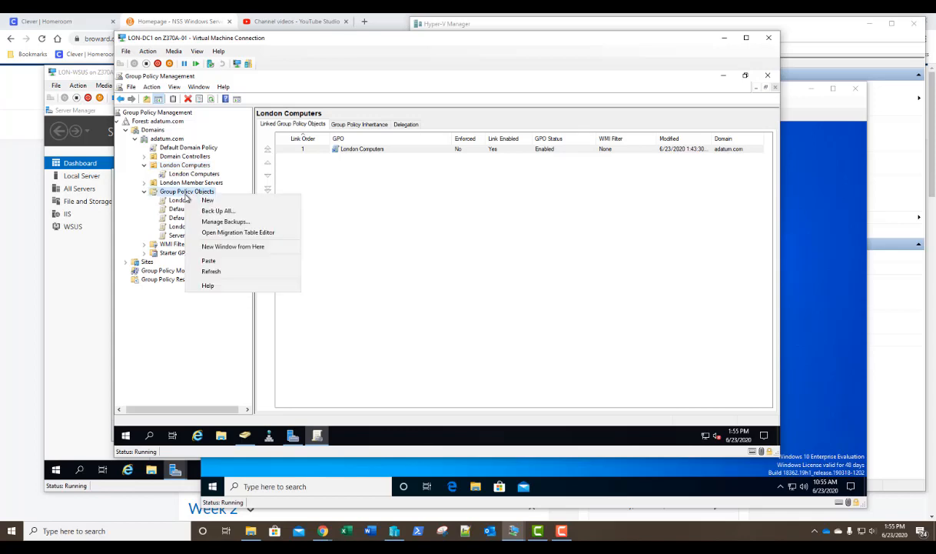
pyautogui.click(200, 264)
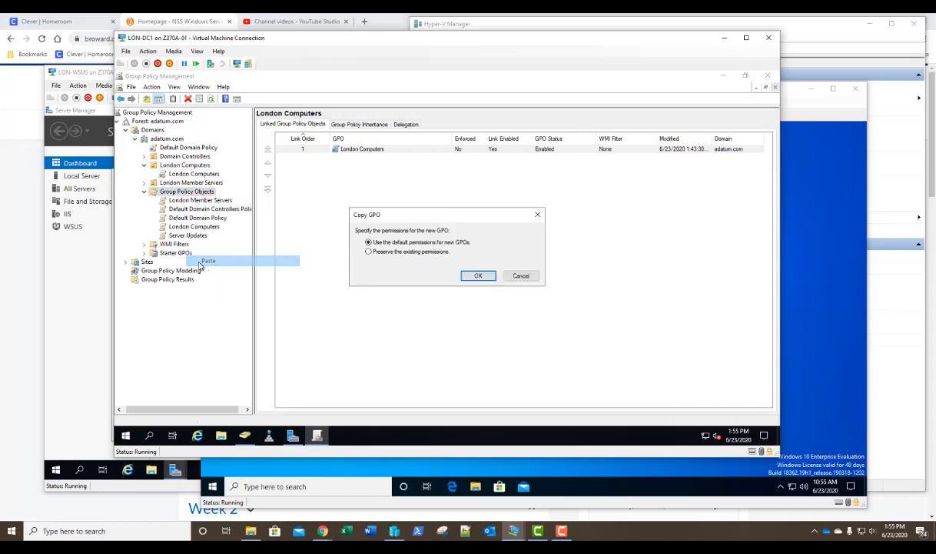
pyautogui.click(477, 275)
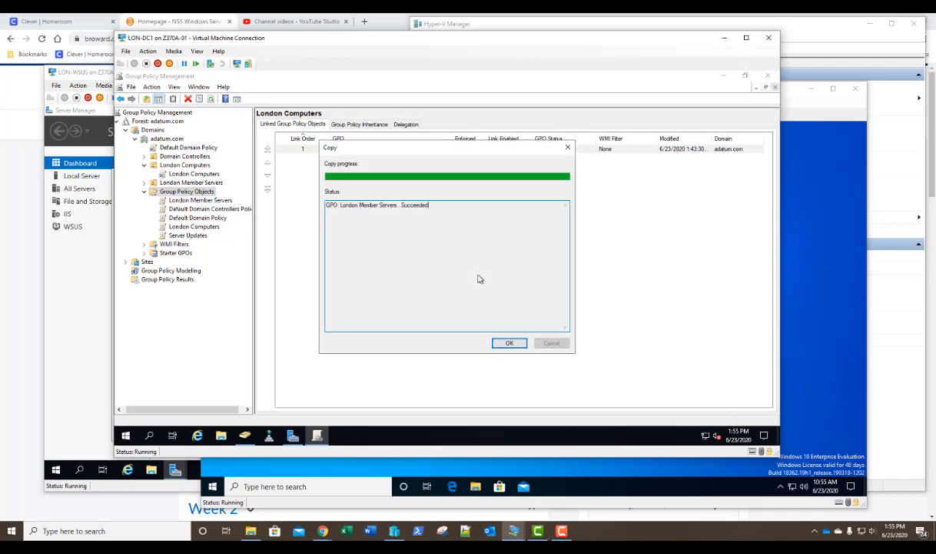
pyautogui.click(504, 344)
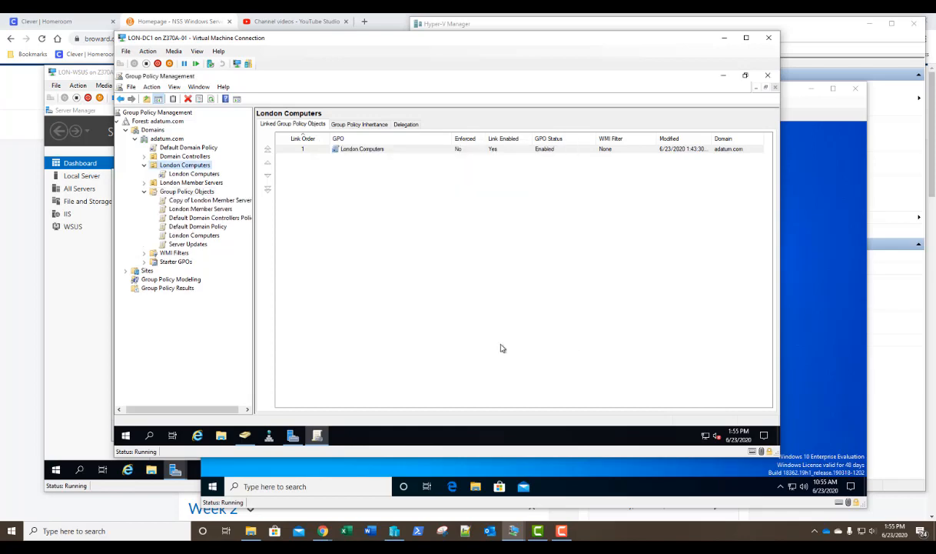
pyautogui.click(196, 202)
# - Rename the copied GPO to 'London Domain Controllers'
pyautogui.rightClick(196, 202)
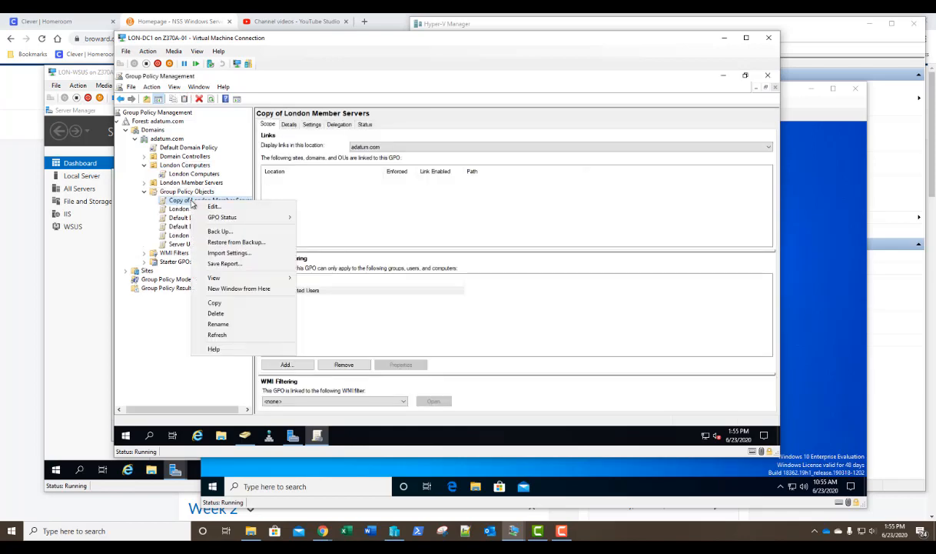
pyautogui.click(215, 334)
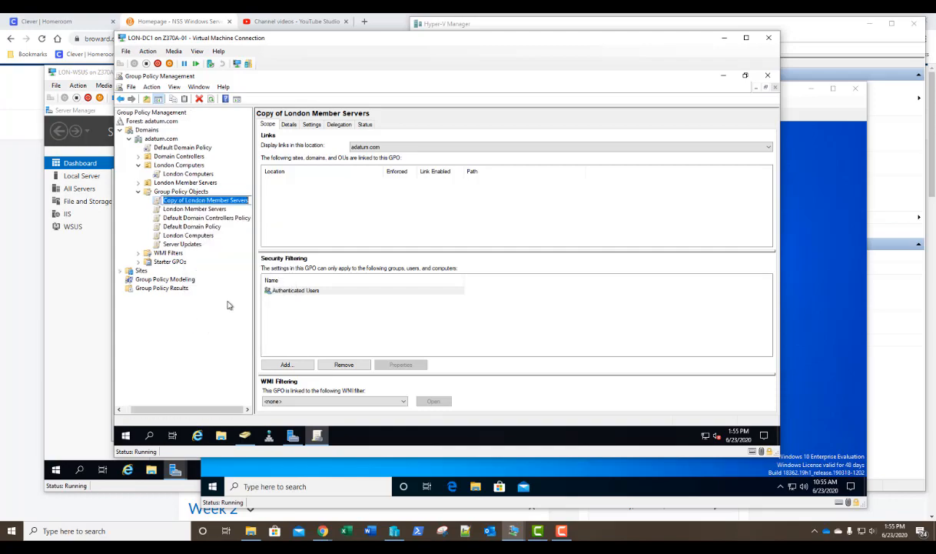
pyautogui.press('Home')
pyautogui.hotkey('ctrl', 'shift', 'Right')
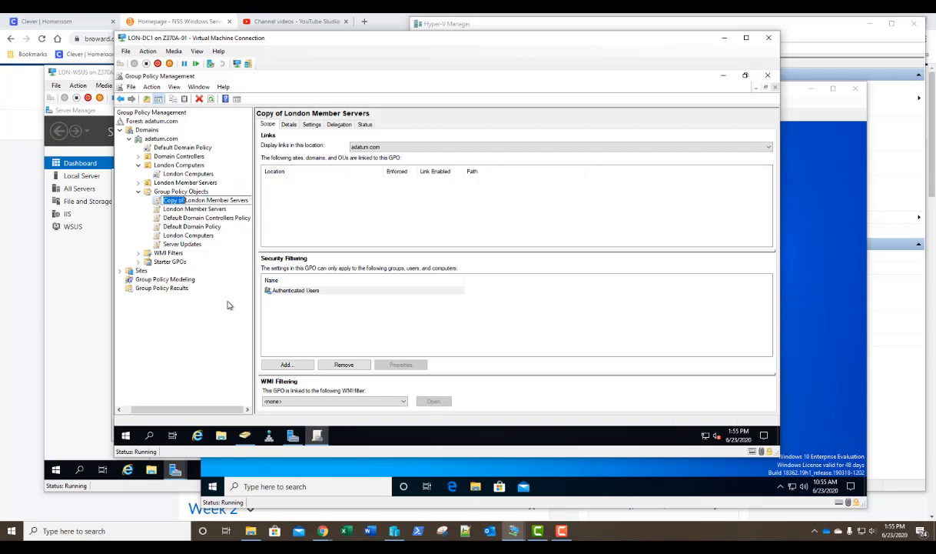
pyautogui.press('Delete')
pyautogui.press('End')
pyautogui.hotkey('ctrl', 'shift', 'Left')
pyautogui.hotkey('ctrl', 'shift', 'Left')
pyautogui.write('D')
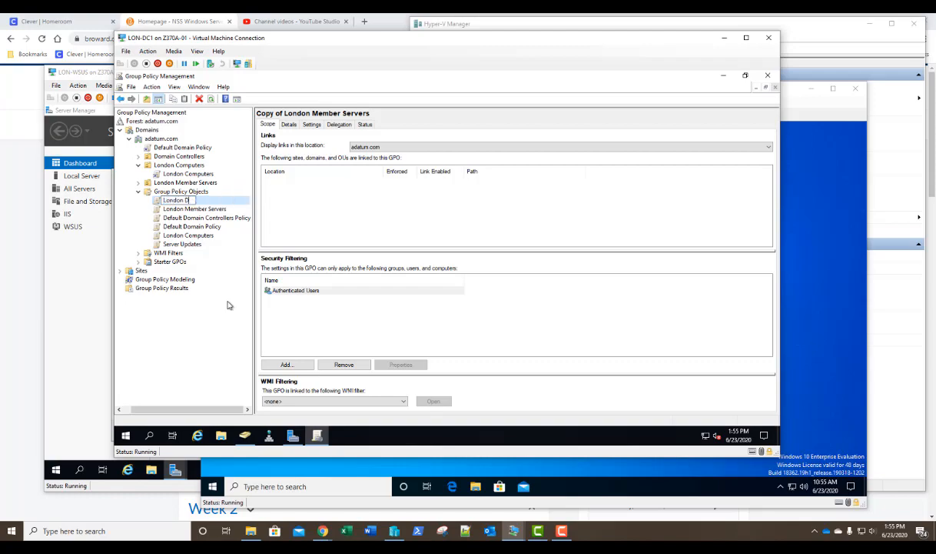
pyautogui.write('omain Controllers')
pyautogui.press('Return')
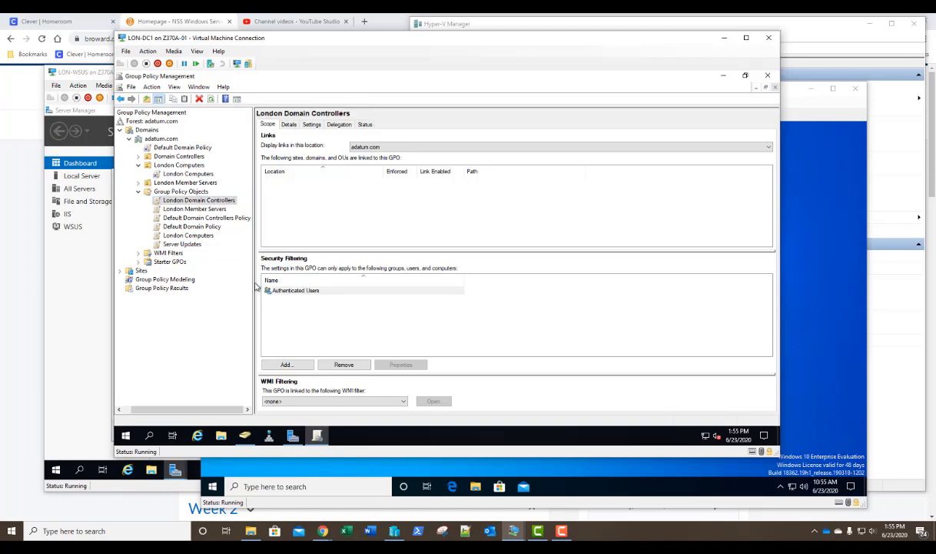
# - Link the London Domain Controllers GPO to the Domain Controllers OU, then switch to Active Directory Users and Computers
pyautogui.rightClick(175, 157)
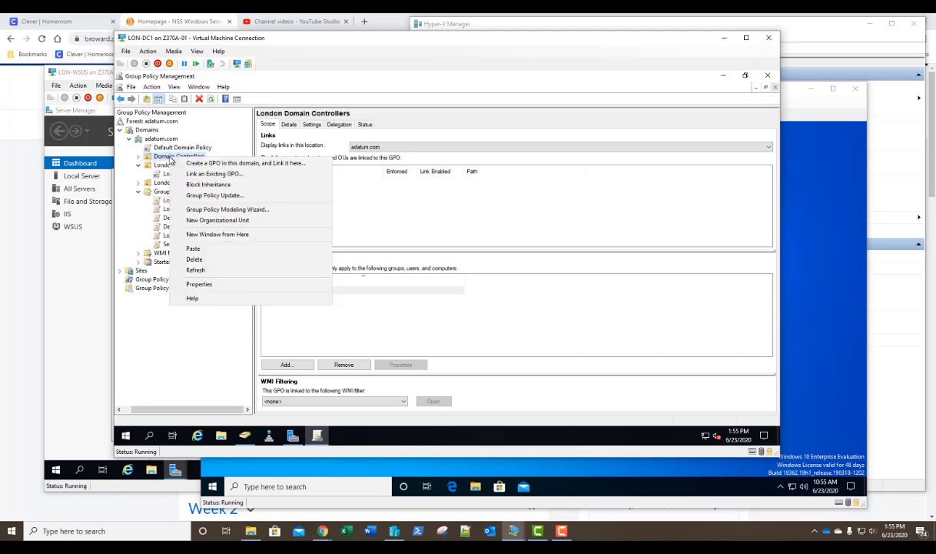
pyautogui.click(207, 174)
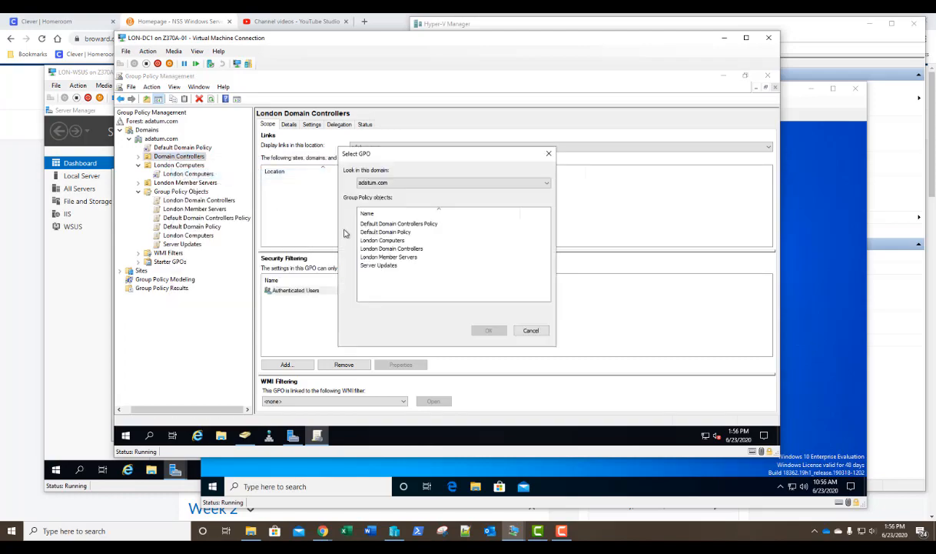
pyautogui.click(361, 247)
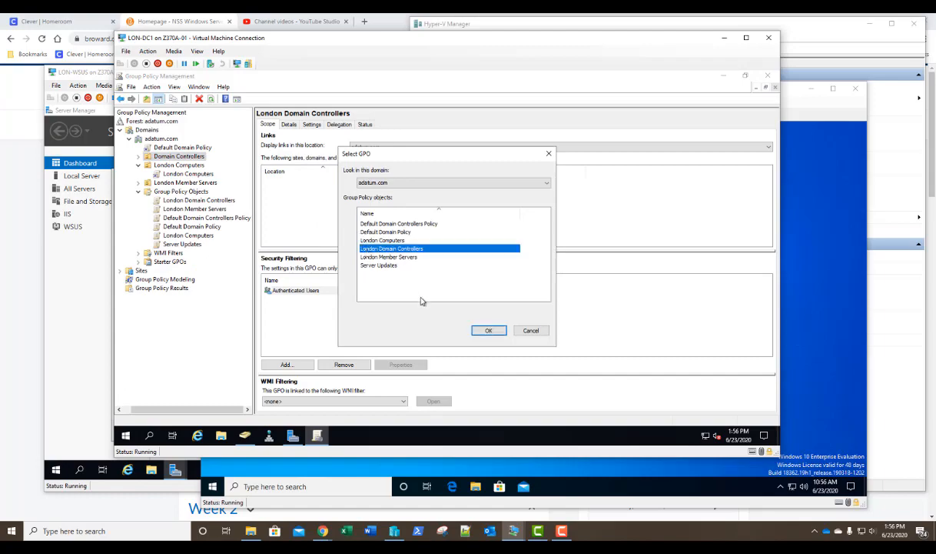
pyautogui.click(487, 330)
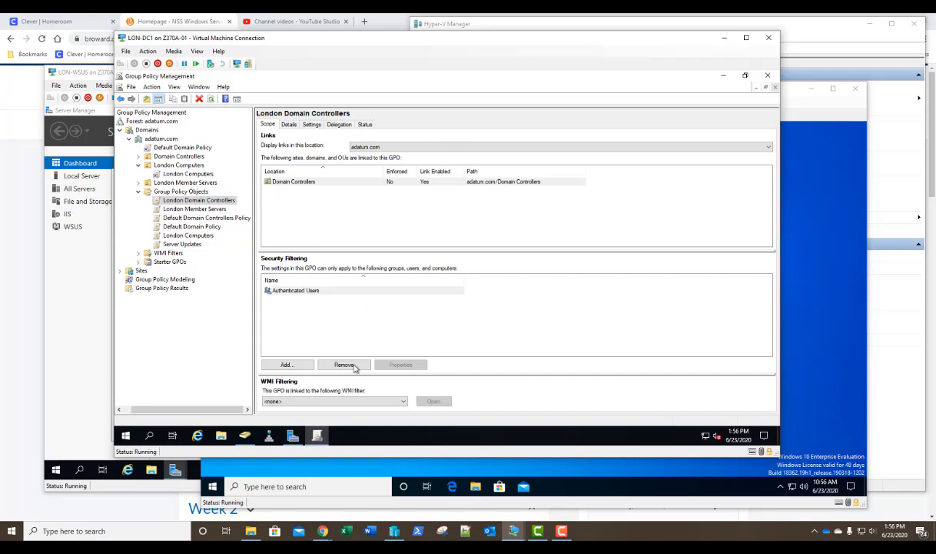
pyautogui.click(245, 435)
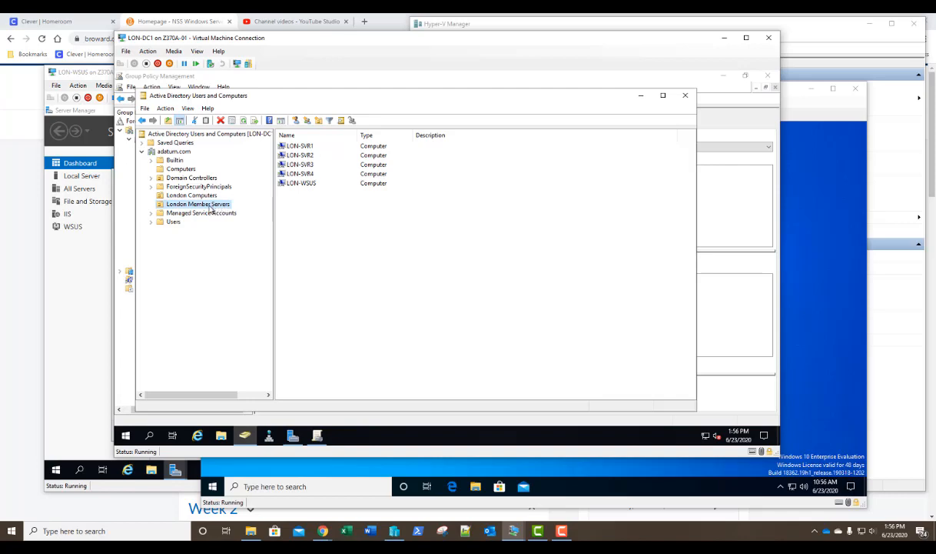
# - Review the computers in London Computers and Domain Controllers, then go back to Group Policy Management
pyautogui.click(186, 193)
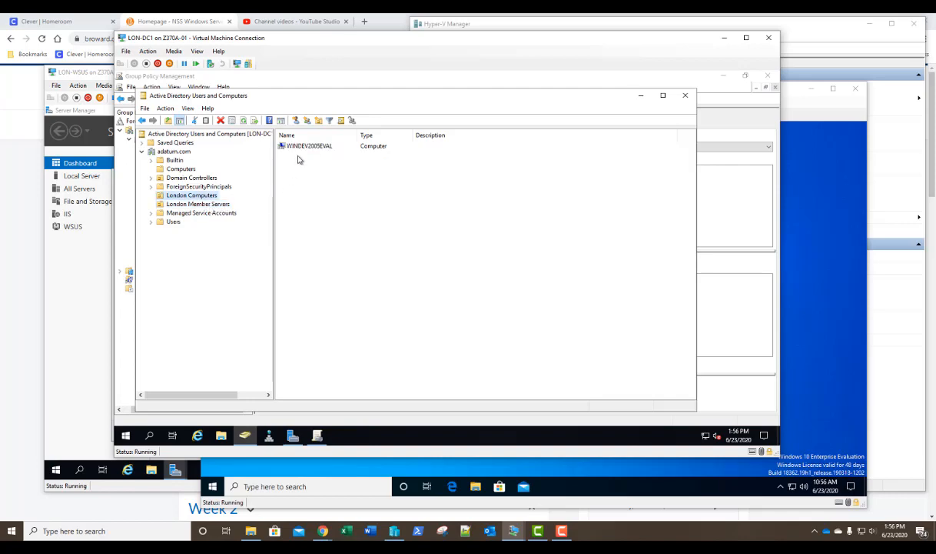
pyautogui.click(197, 176)
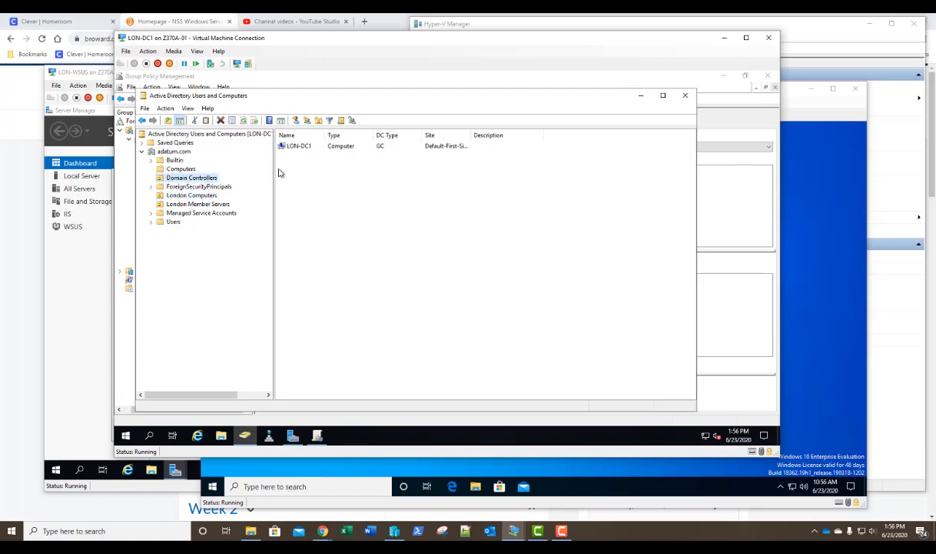
pyautogui.click(500, 76)
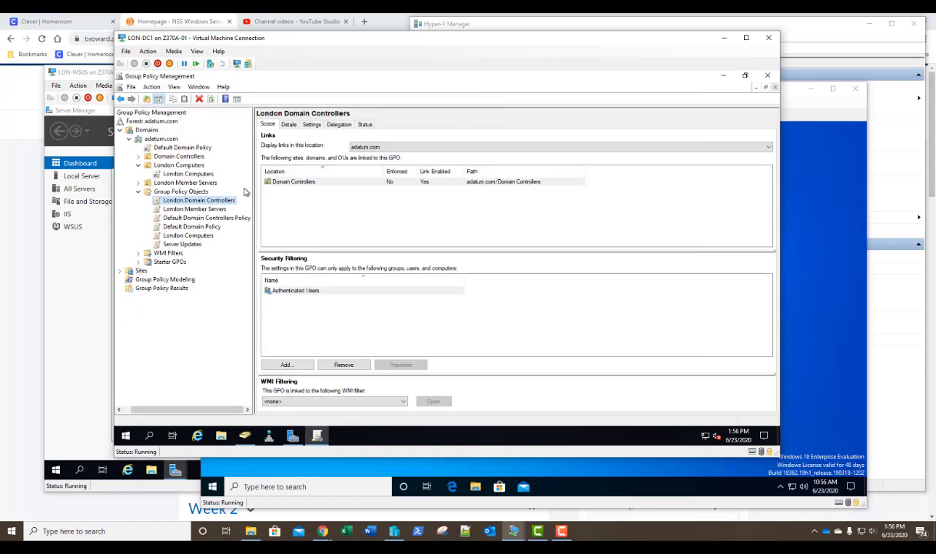
# - Edit the London Domain Controllers GPO and show its Windows Update settings sorted by name
pyautogui.rightClick(215, 204)
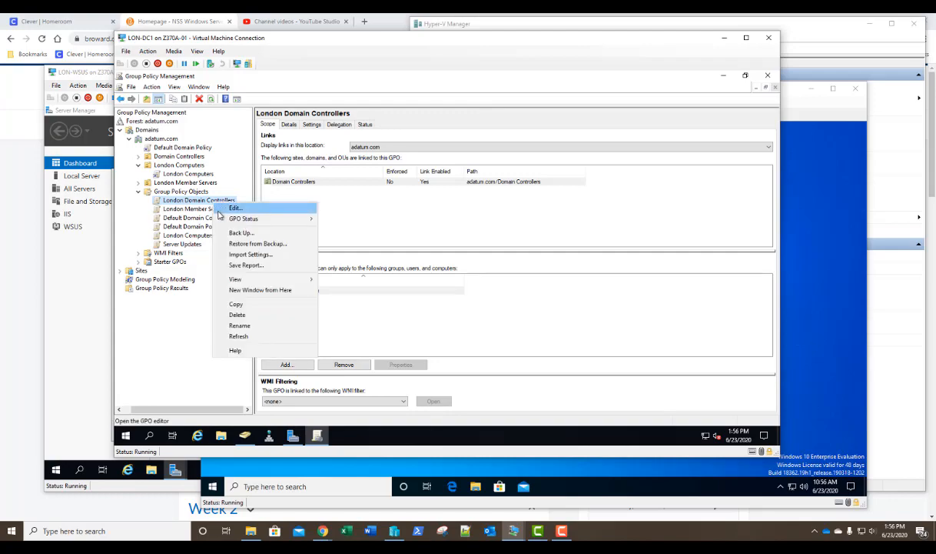
pyautogui.click(217, 204)
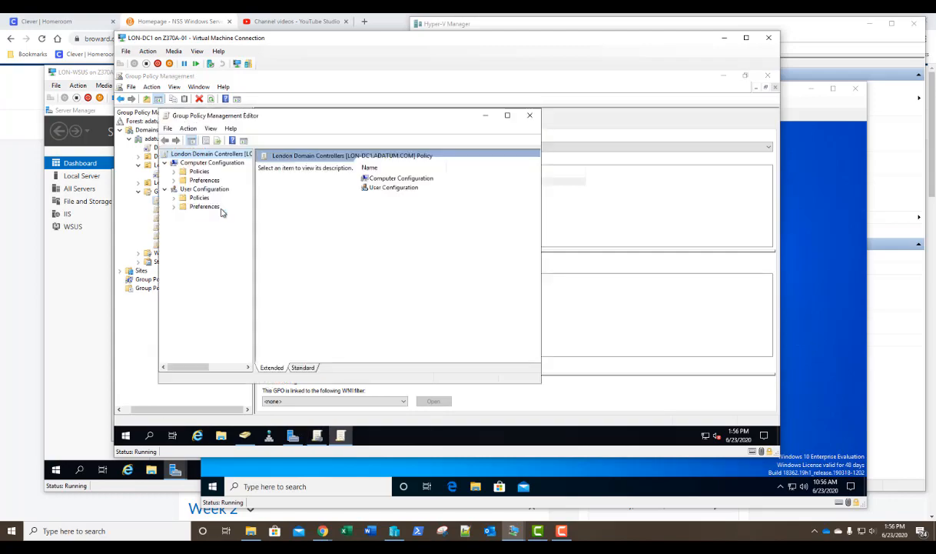
pyautogui.click(173, 171)
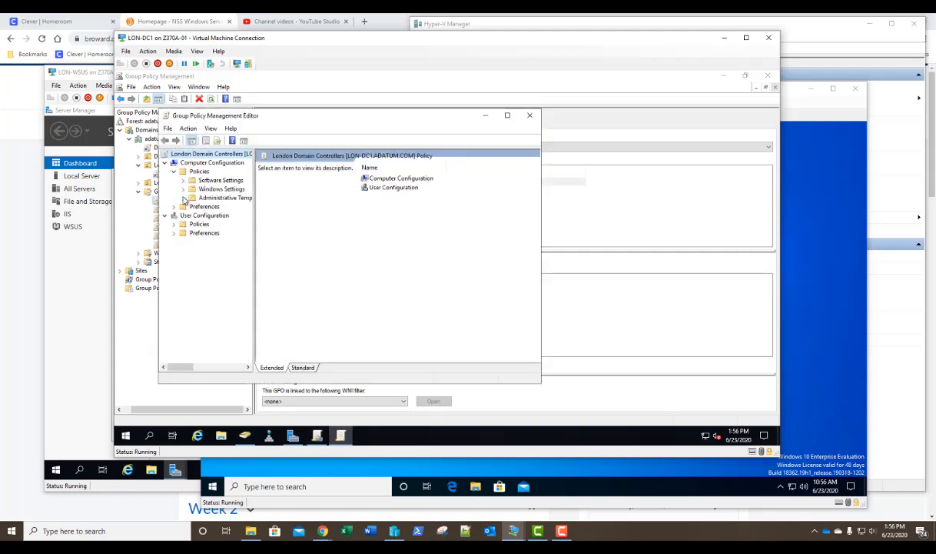
pyautogui.click(183, 198)
pyautogui.click(193, 260)
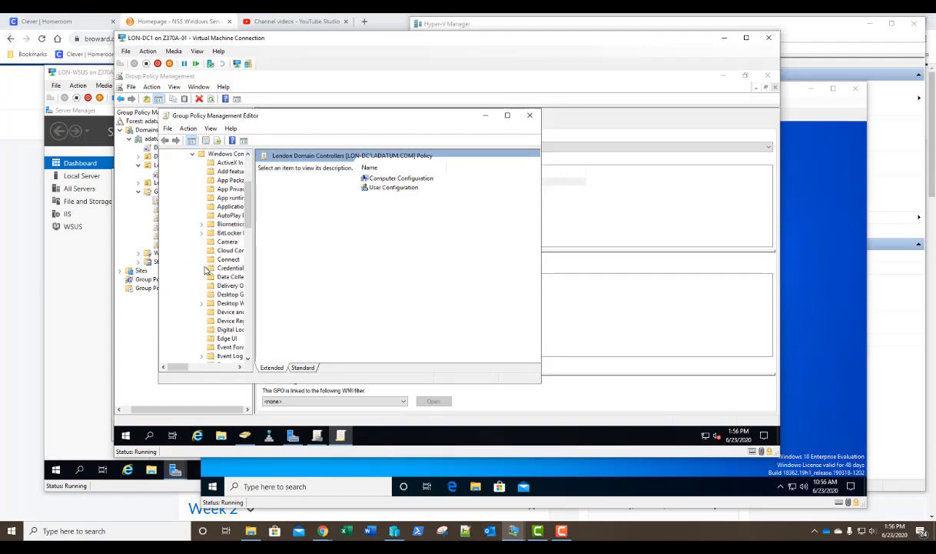
pyautogui.scroll(-3, 196, 264)
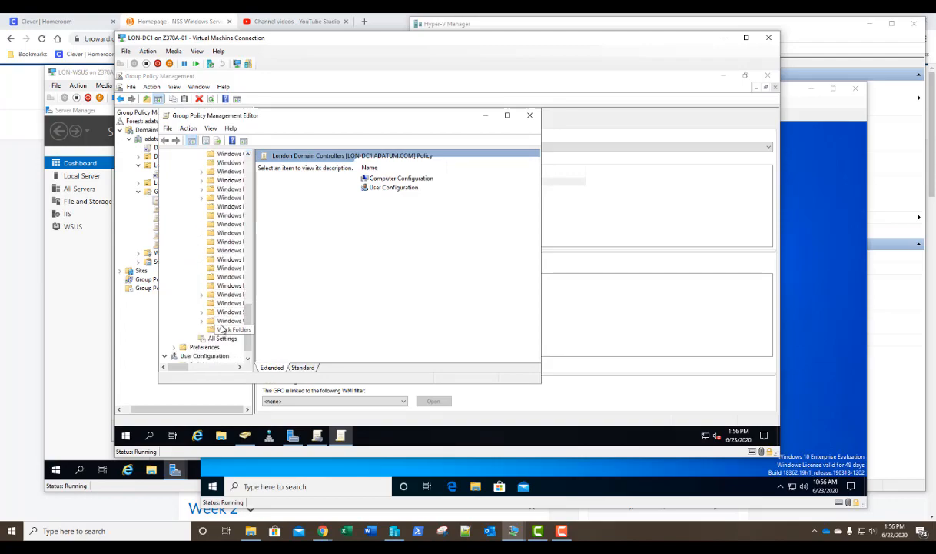
pyautogui.click(228, 321)
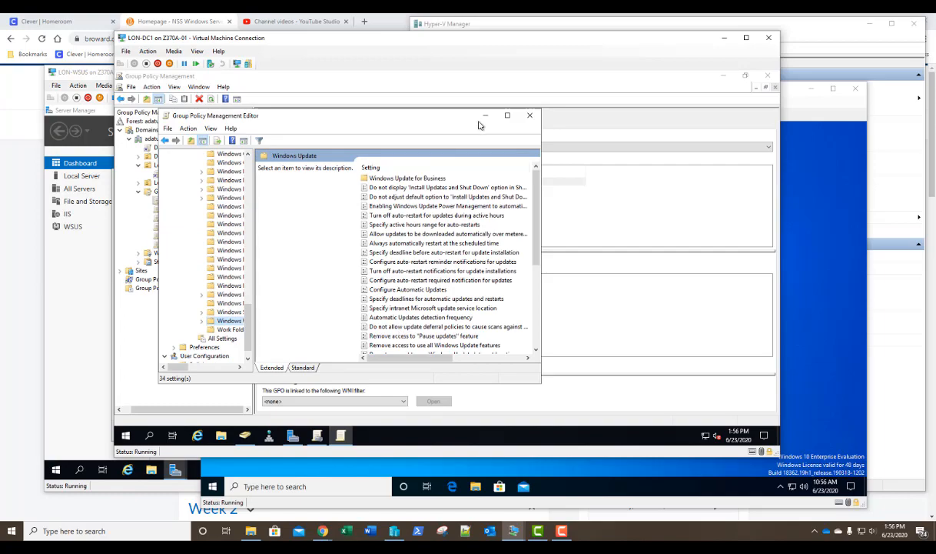
pyautogui.click(507, 115)
pyautogui.click(396, 125)
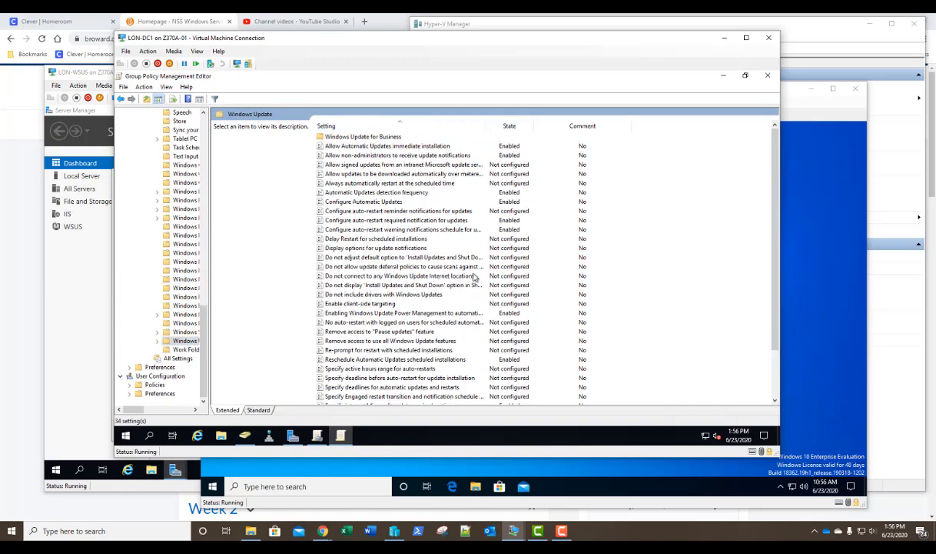
# - Enable client-side targeting with target group London Servers and close the editor
pyautogui.doubleClick(351, 304)
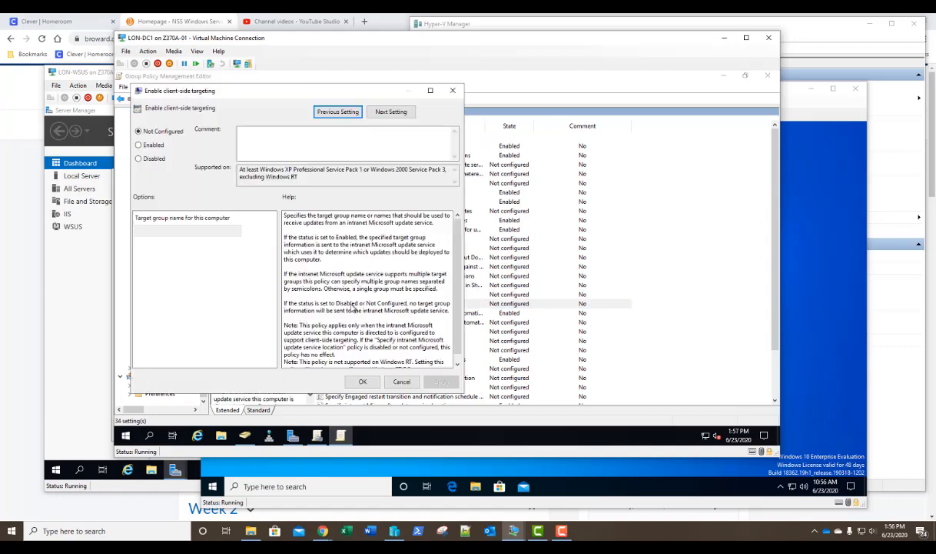
pyautogui.hotkey('alt', 'e')
pyautogui.click(190, 240)
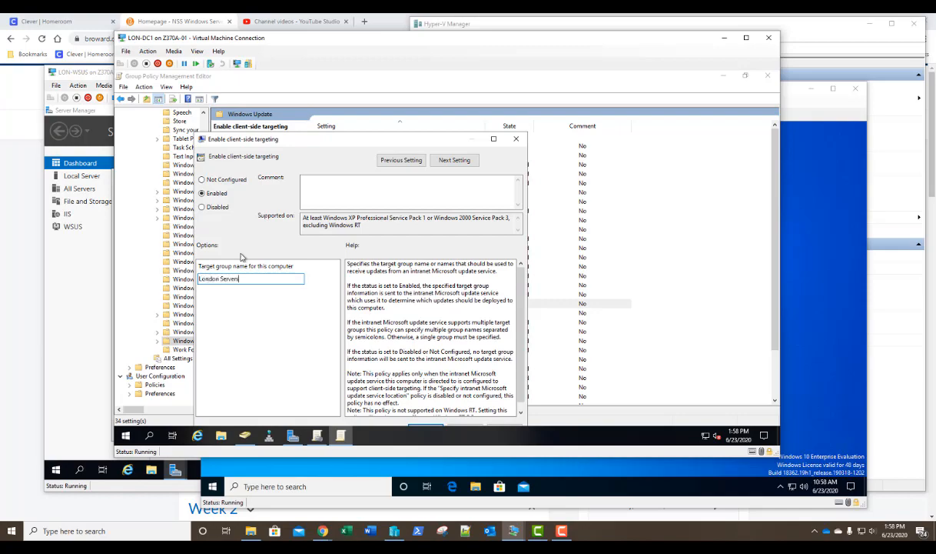
pyautogui.moveTo(331, 143); pyautogui.dragTo(345, 113)
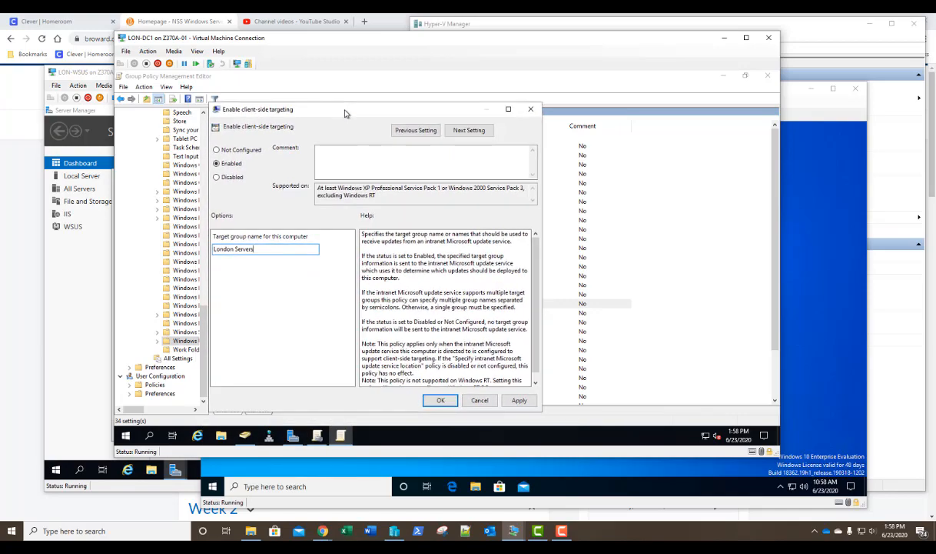
pyautogui.click(431, 400)
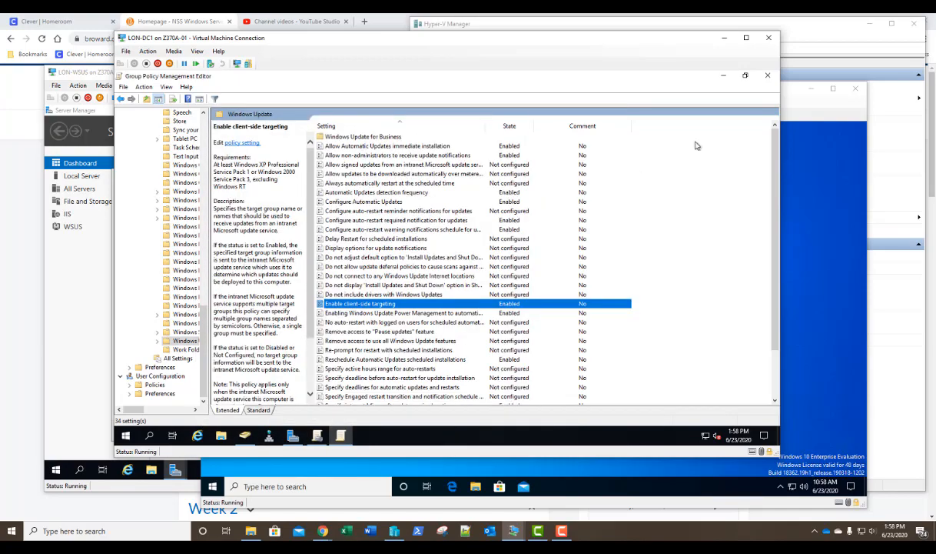
pyautogui.click(767, 74)
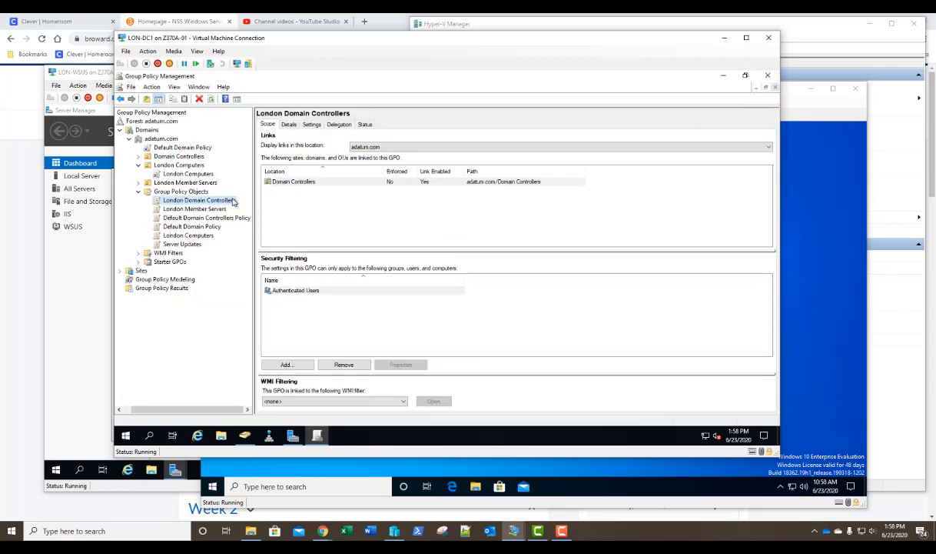
# - Edit the London Member Servers GPO and show its Windows Update settings sorted by name
pyautogui.rightClick(184, 209)
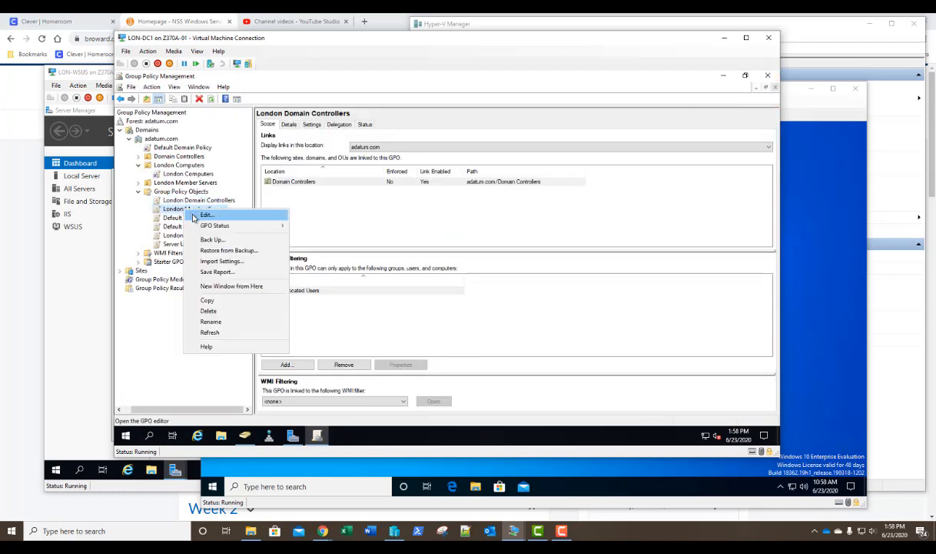
pyautogui.click(189, 207)
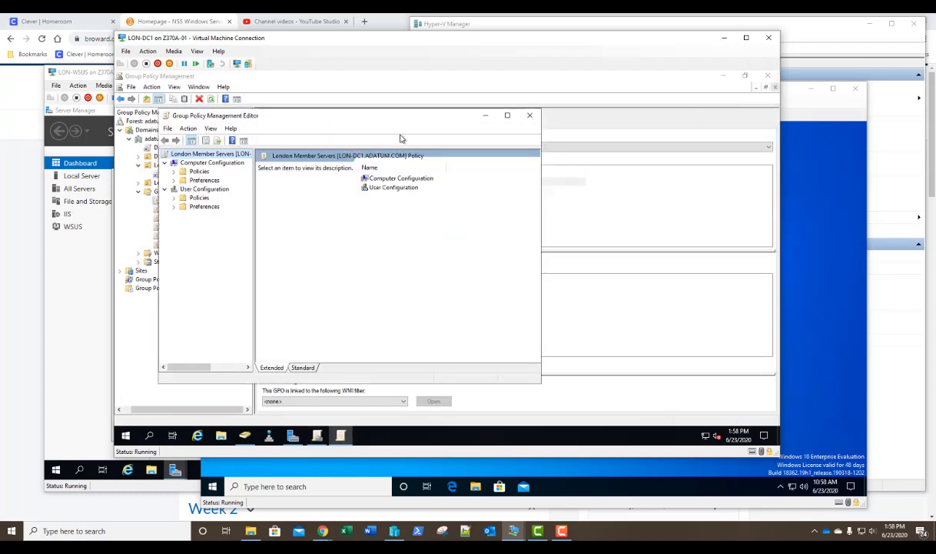
pyautogui.click(507, 114)
pyautogui.click(129, 129)
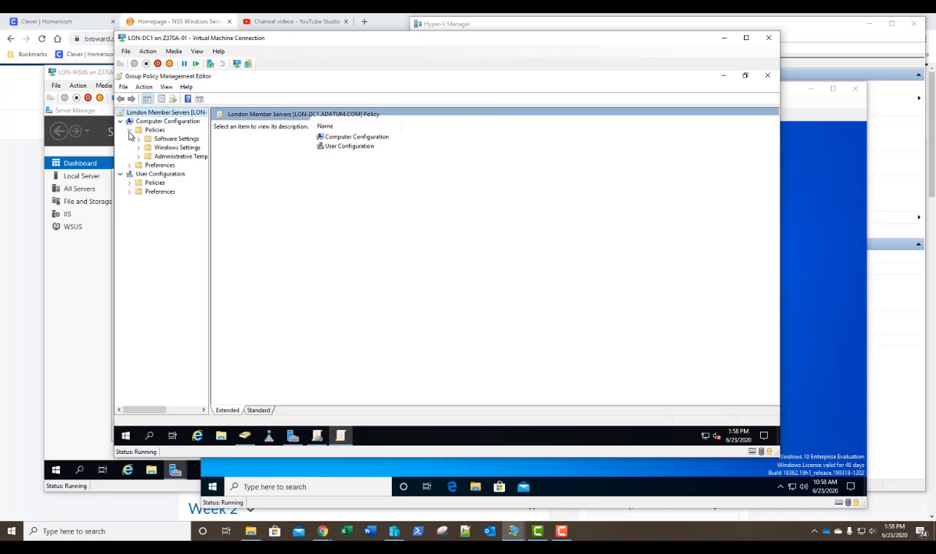
pyautogui.click(138, 156)
pyautogui.click(148, 217)
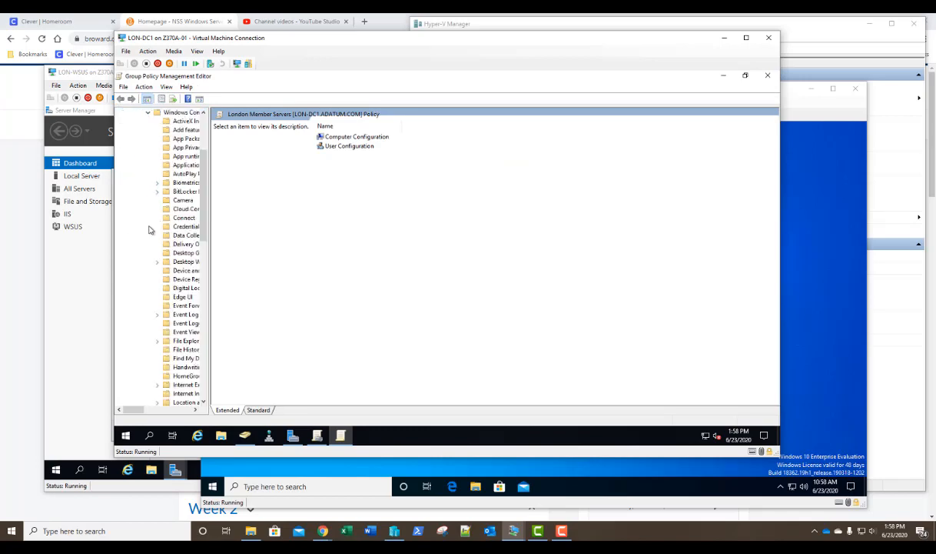
pyautogui.scroll(-5, 167, 350)
pyautogui.scroll(-5, 167, 349)
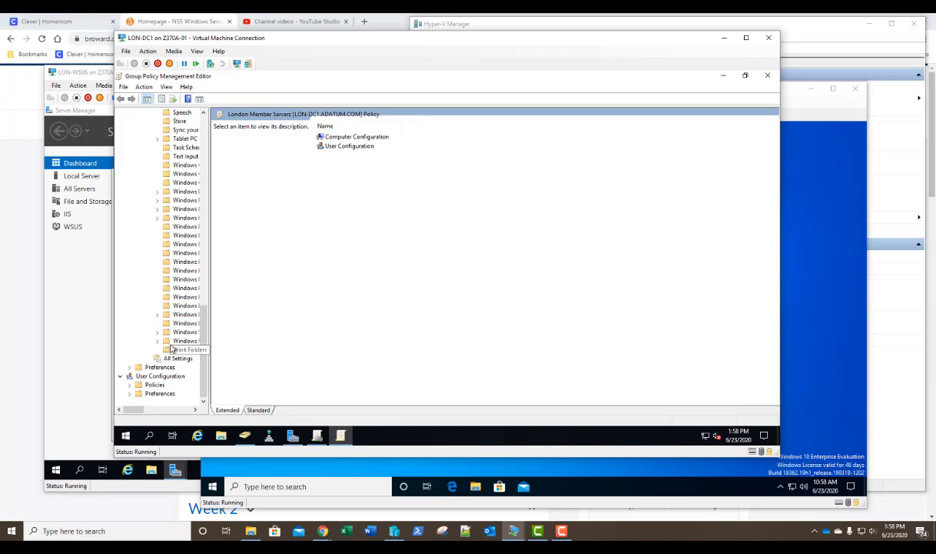
pyautogui.click(184, 340)
pyautogui.click(374, 126)
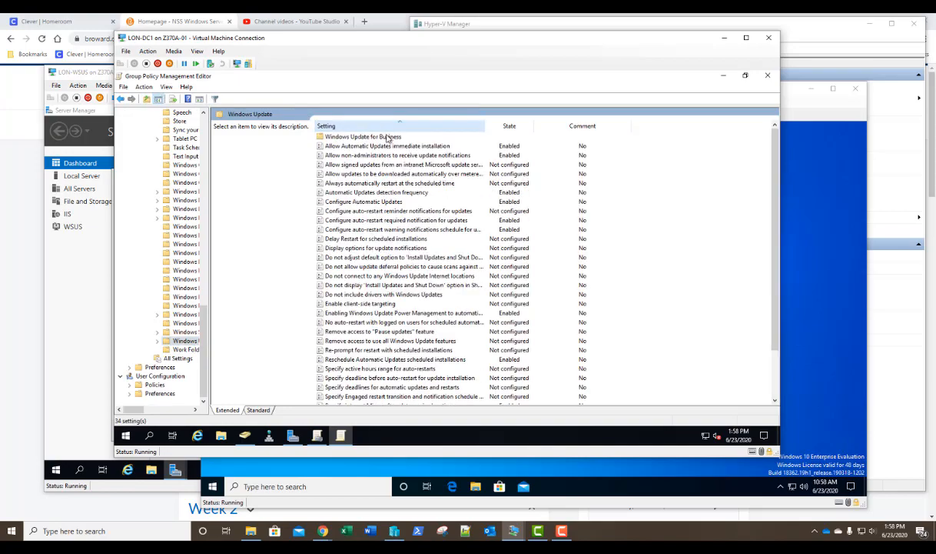
# - Enable client-side targeting with target group 'Servers' and close the editor
pyautogui.doubleClick(388, 304)
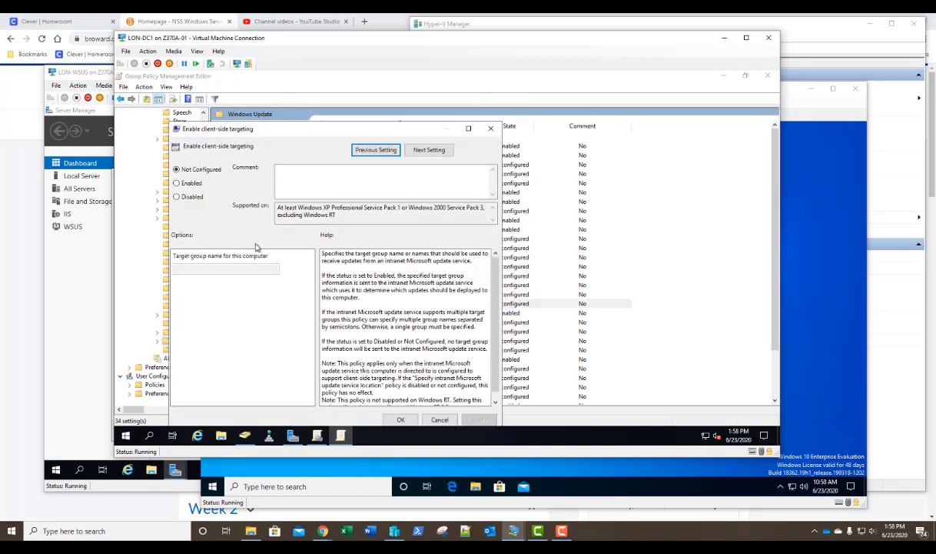
pyautogui.click(177, 183)
pyautogui.click(211, 267)
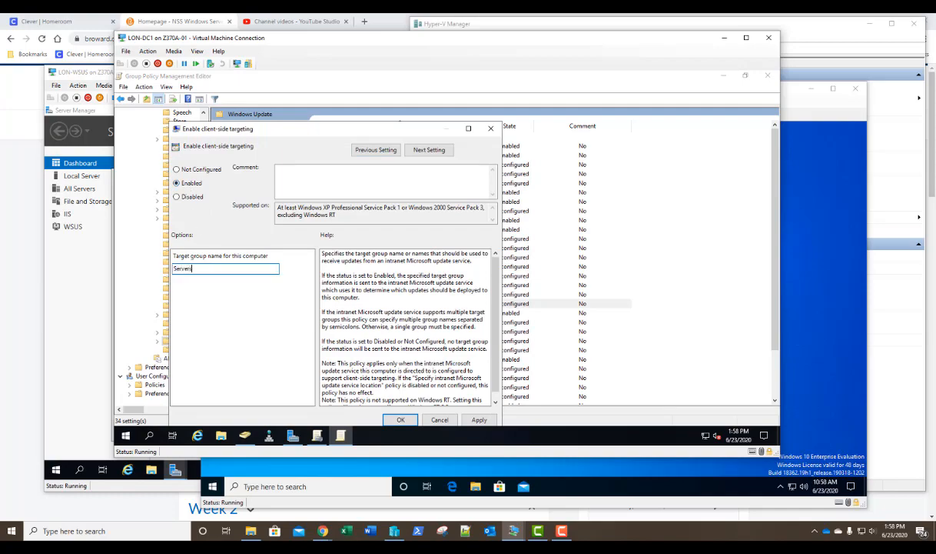
pyautogui.write('Servers')
pyautogui.click(396, 418)
pyautogui.click(770, 77)
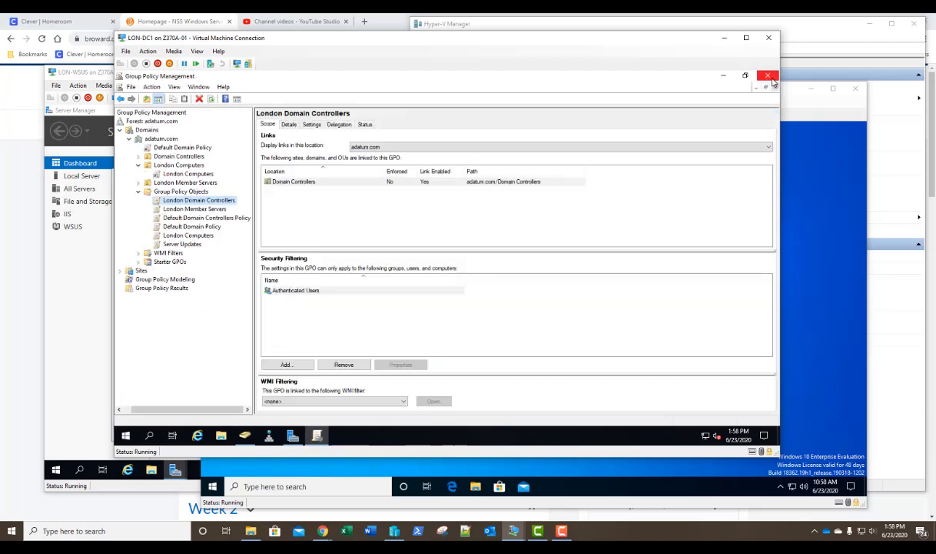
# - Edit the London Computers GPO and show its Windows Update settings sorted by name
pyautogui.rightClick(184, 236)
pyautogui.click(206, 242)
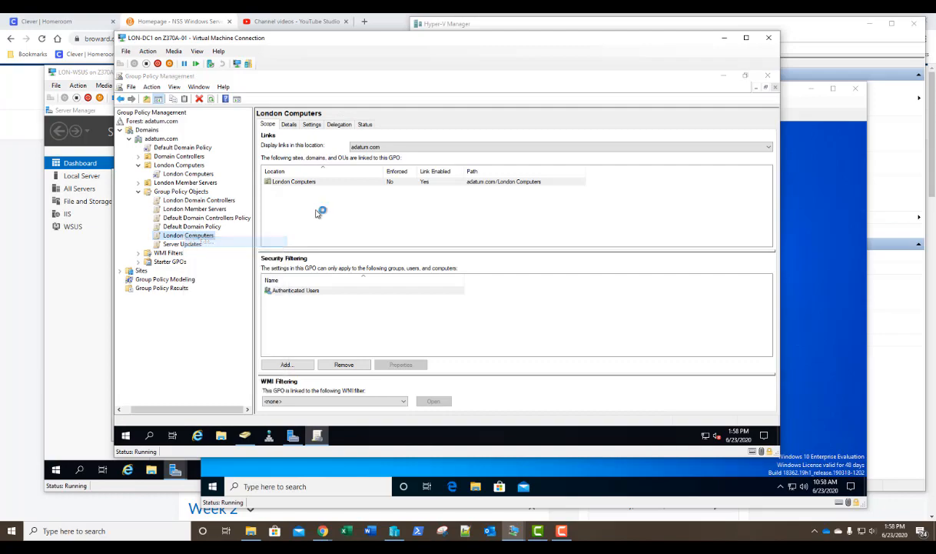
pyautogui.doubleClick(452, 122)
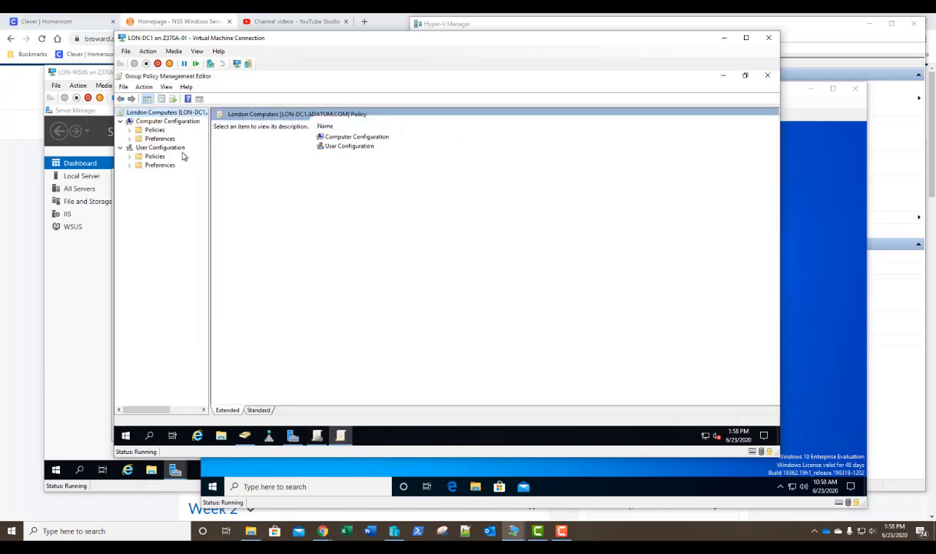
pyautogui.click(129, 131)
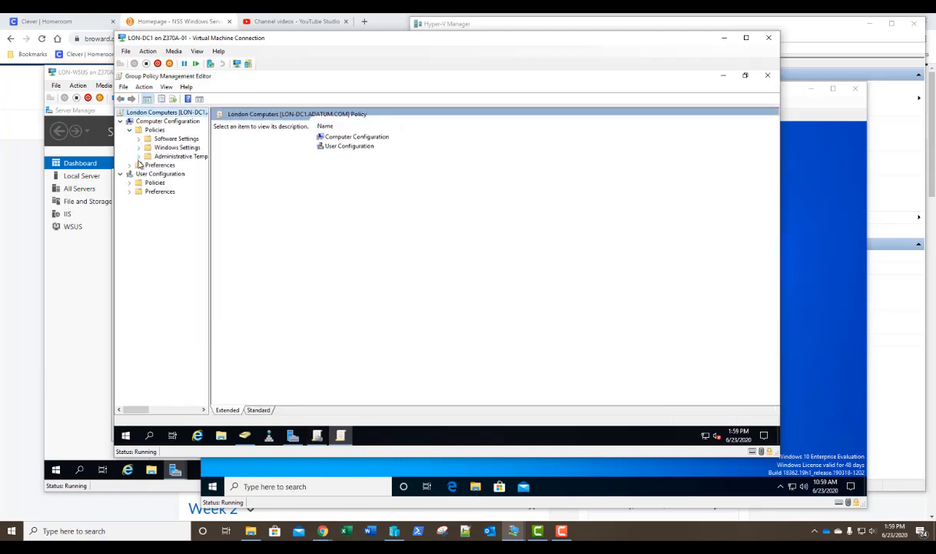
pyautogui.click(138, 156)
pyautogui.click(148, 217)
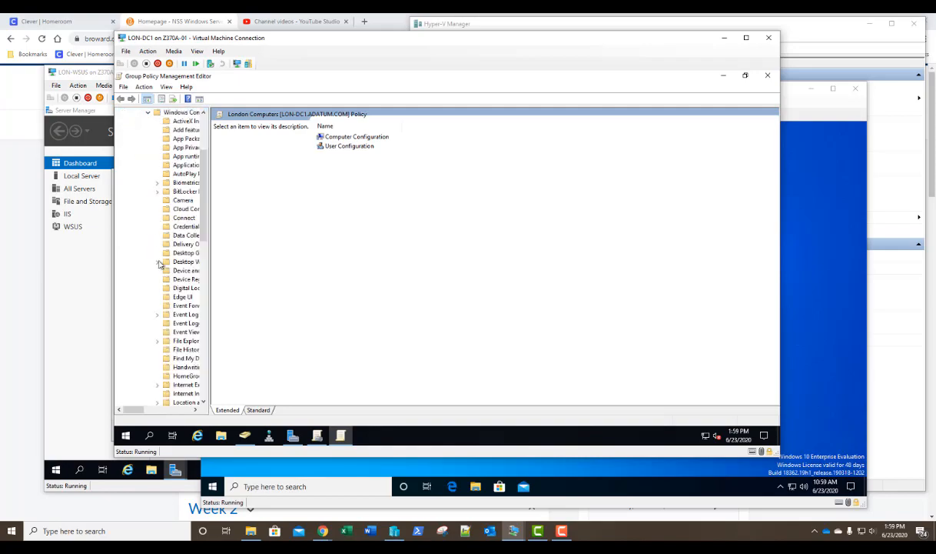
pyautogui.scroll(-15, 174, 355)
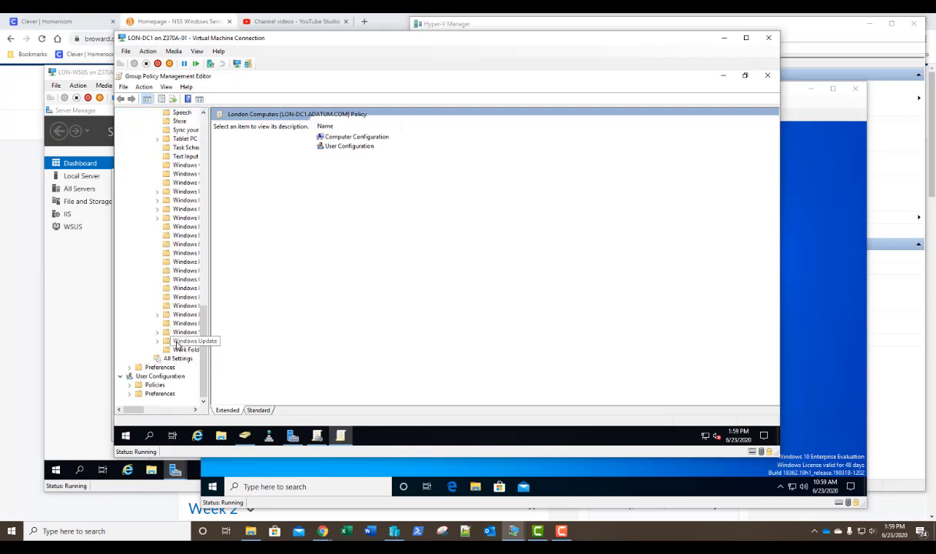
pyautogui.click(180, 341)
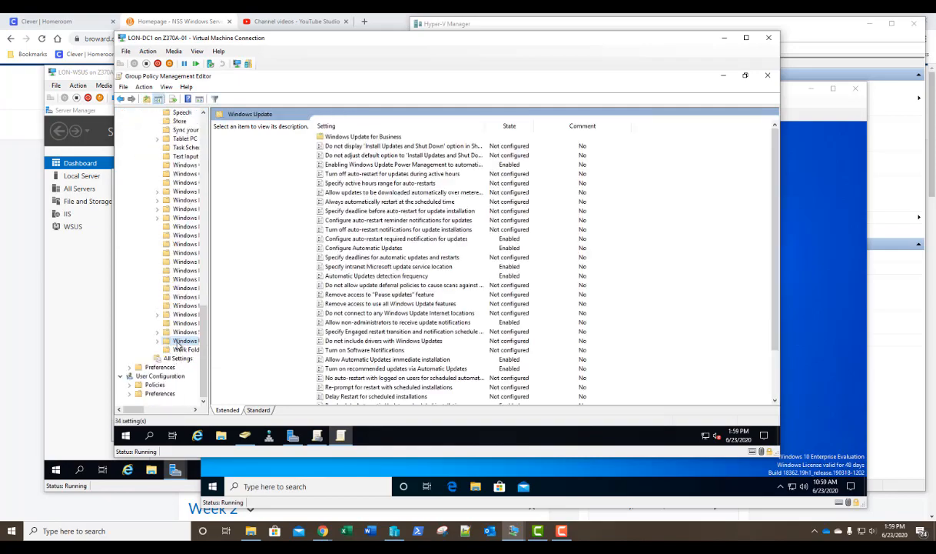
pyautogui.click(401, 127)
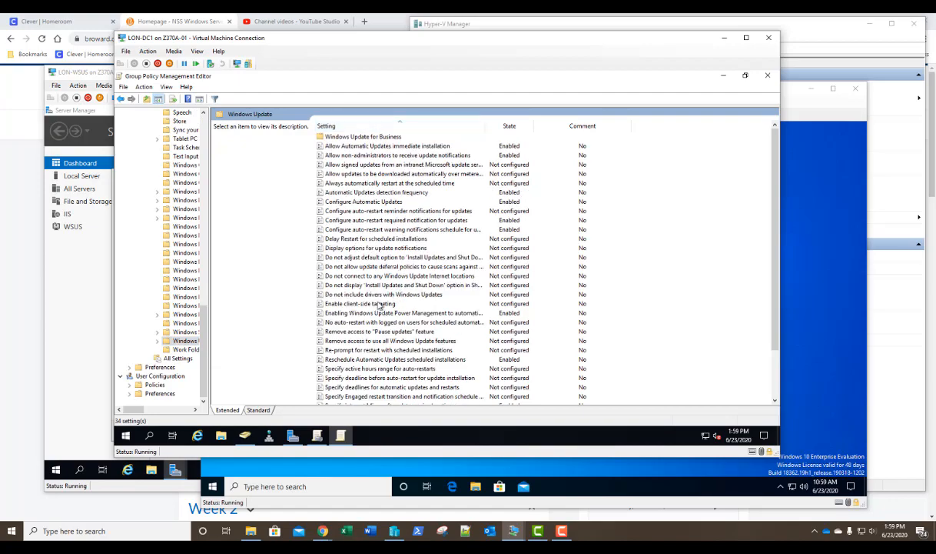
# - Enable client-side targeting with target group London Computers, close the editor, and switch to LON-WSUS
pyautogui.doubleClick(378, 304)
pyautogui.click(151, 158)
pyautogui.click(181, 245)
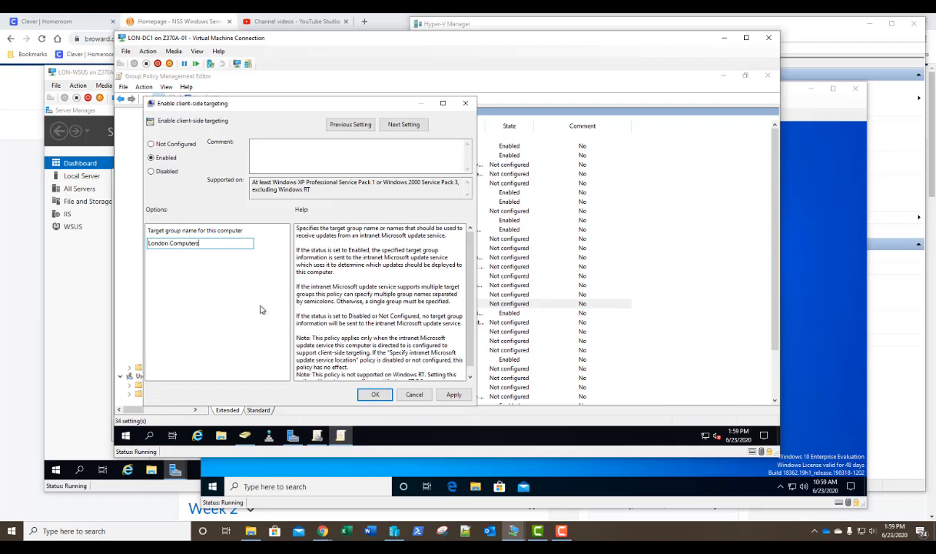
pyautogui.click(363, 392)
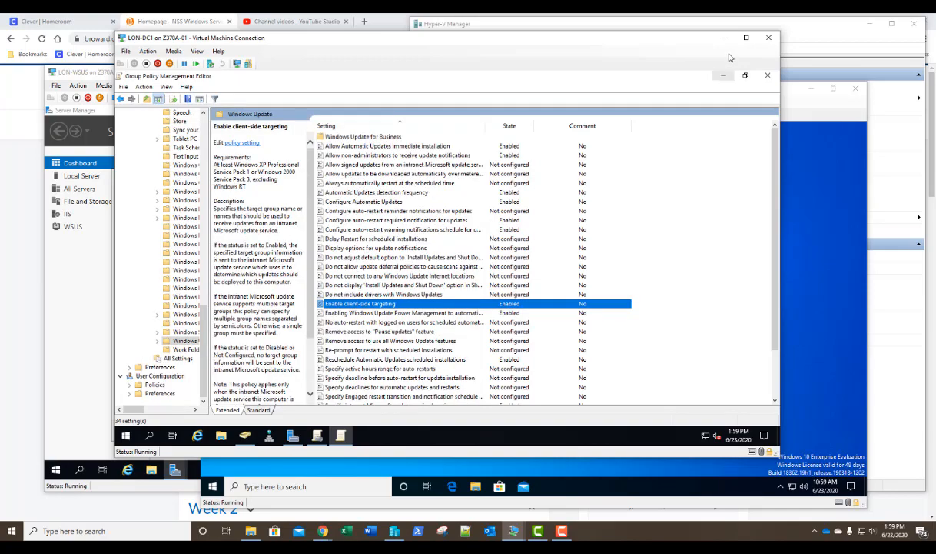
pyautogui.click(767, 76)
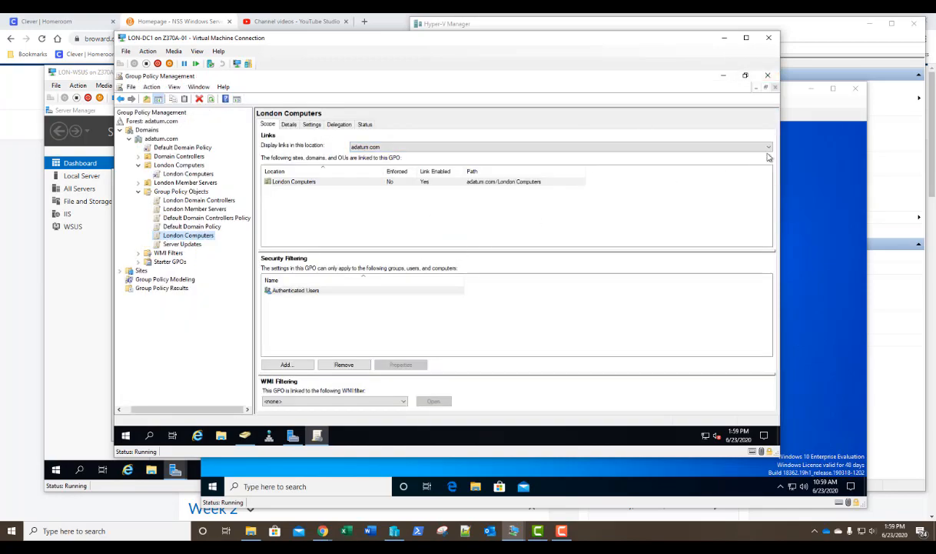
pyautogui.click(85, 75)
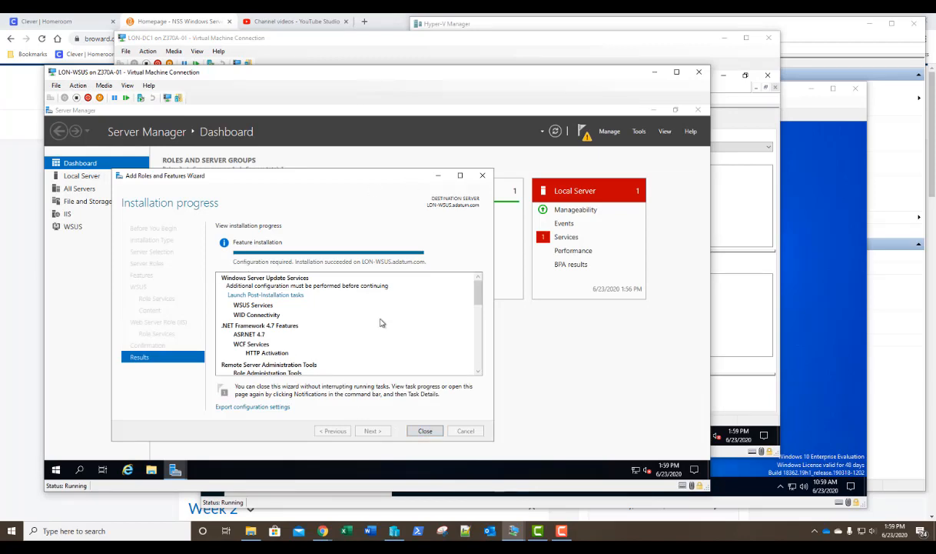
# - Close the role wizard and run the WSUS post-installation tasks with content in c:\updates
pyautogui.click(425, 431)
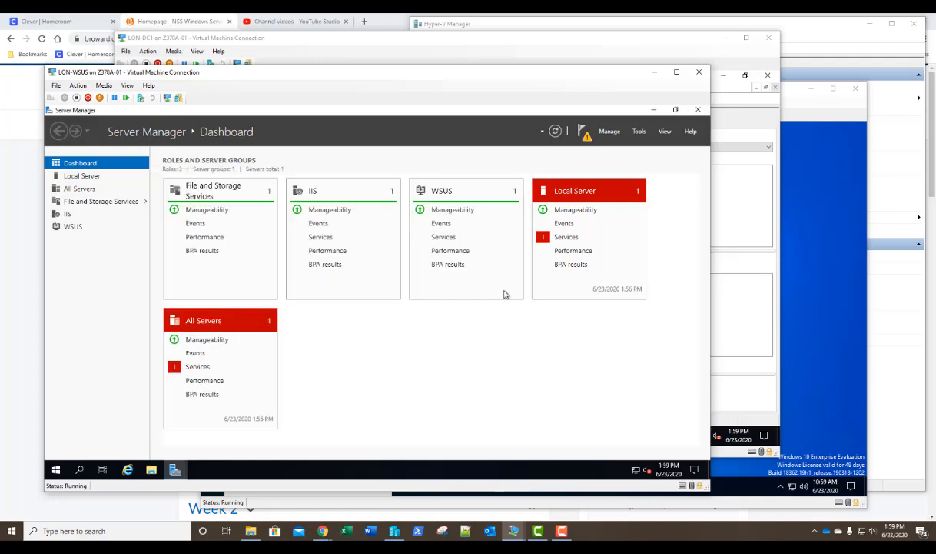
pyautogui.click(638, 132)
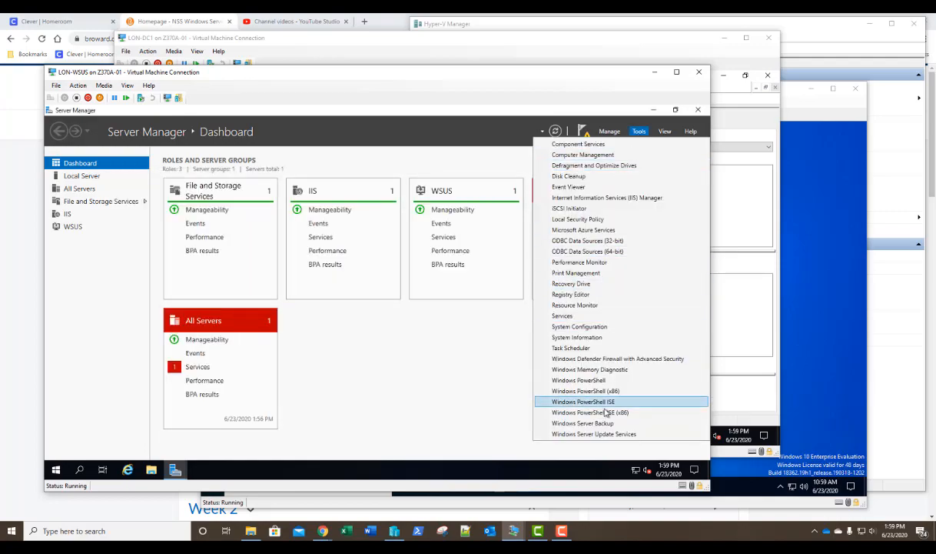
pyautogui.click(586, 436)
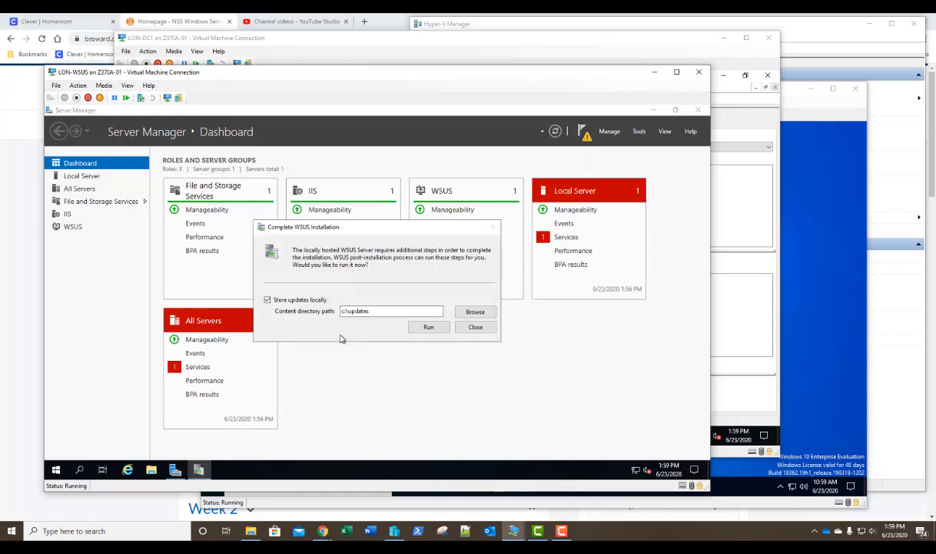
pyautogui.click(429, 328)
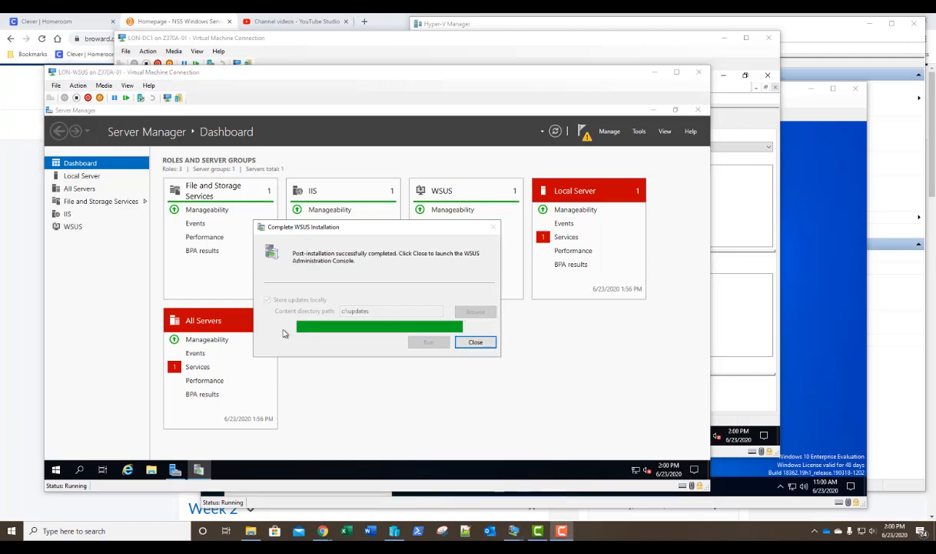
pyautogui.click(475, 345)
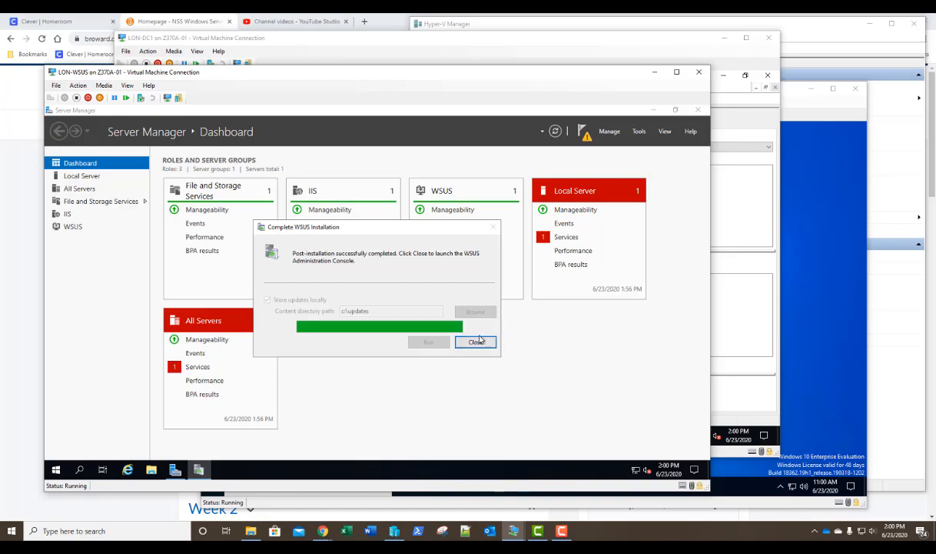
pyautogui.click(476, 343)
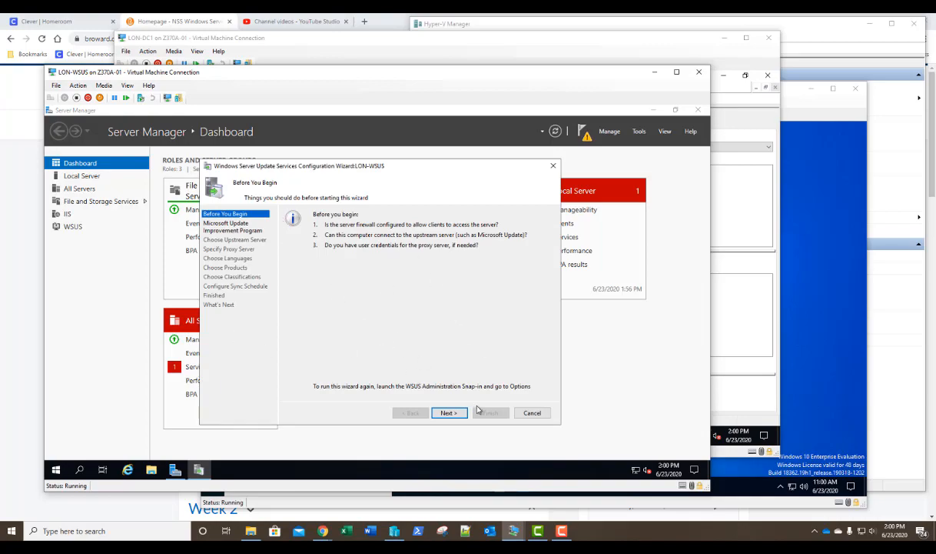
# - Opt out of the Improvement Program, keep Microsoft Update with no proxy, and connect to download upstream info
pyautogui.click(449, 413)
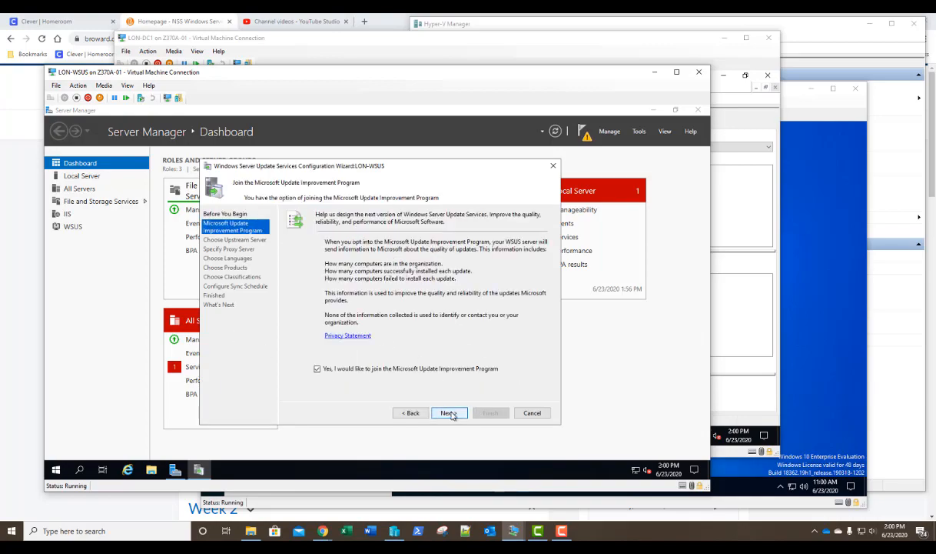
pyautogui.click(317, 370)
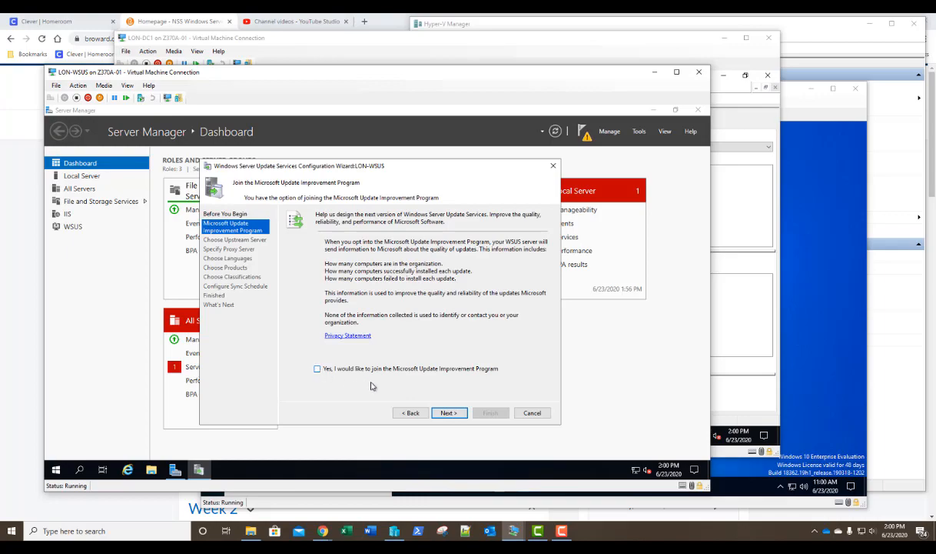
pyautogui.click(449, 414)
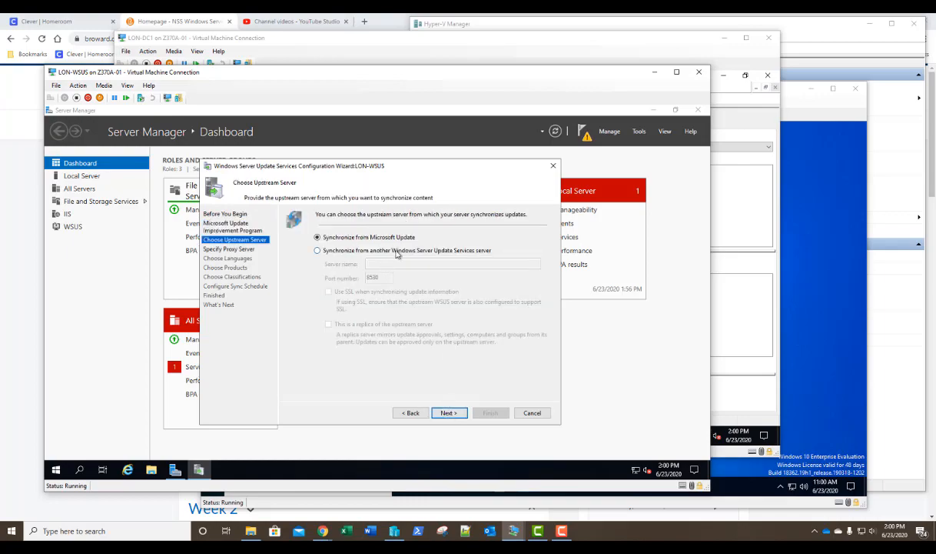
pyautogui.click(449, 414)
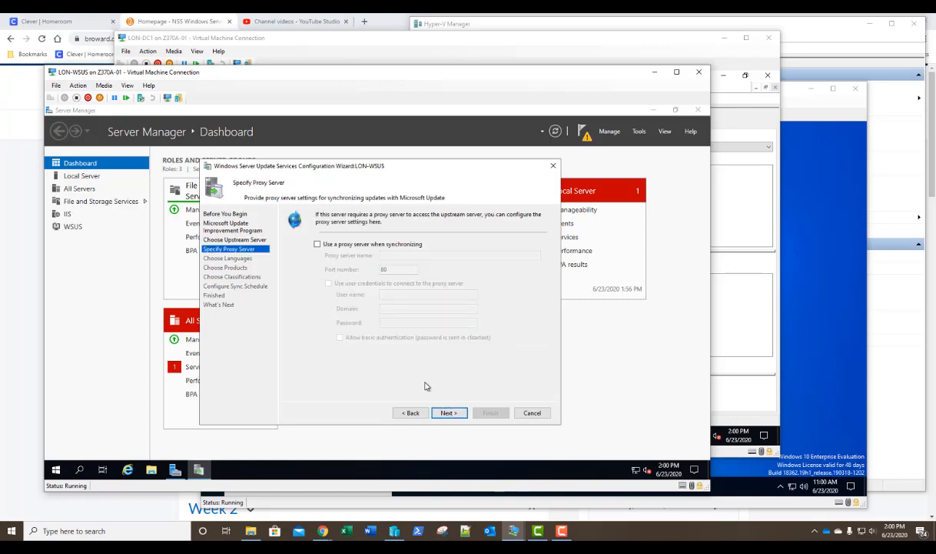
pyautogui.click(449, 413)
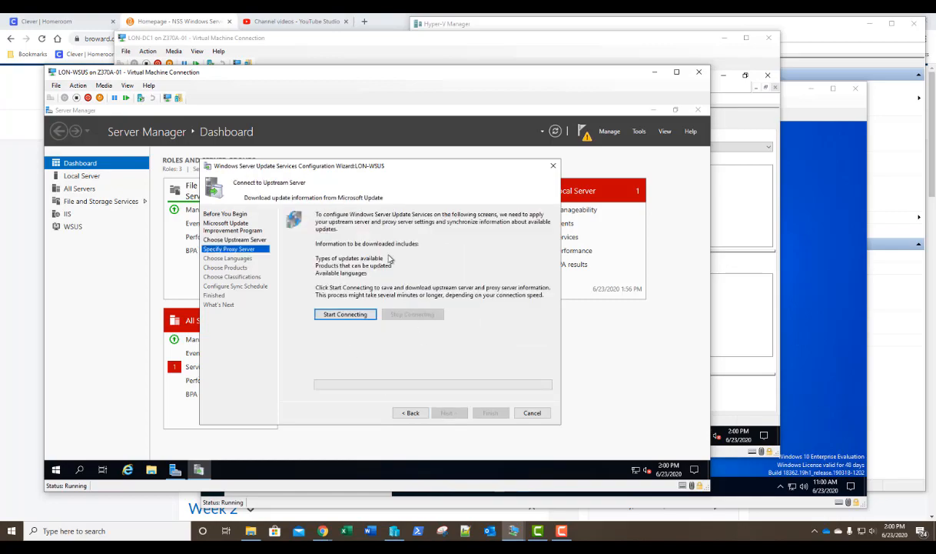
pyautogui.click(350, 314)
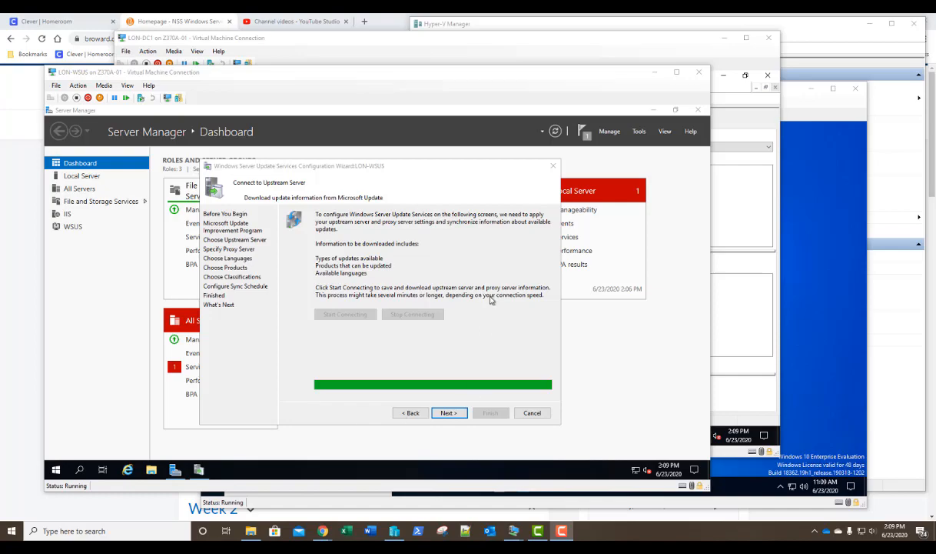
pyautogui.click(449, 415)
# - Keep English as the only update language and clear the All Products selection
pyautogui.click(449, 414)
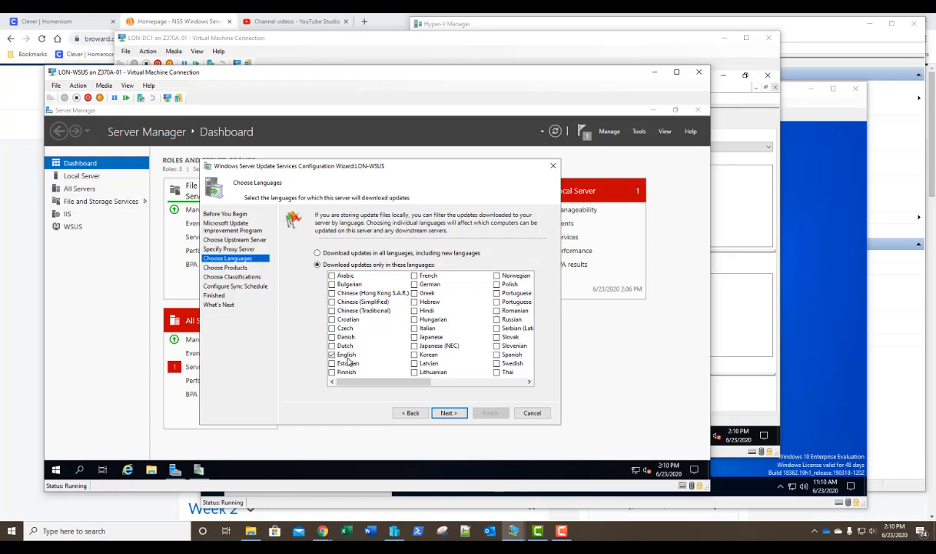
pyautogui.click(448, 413)
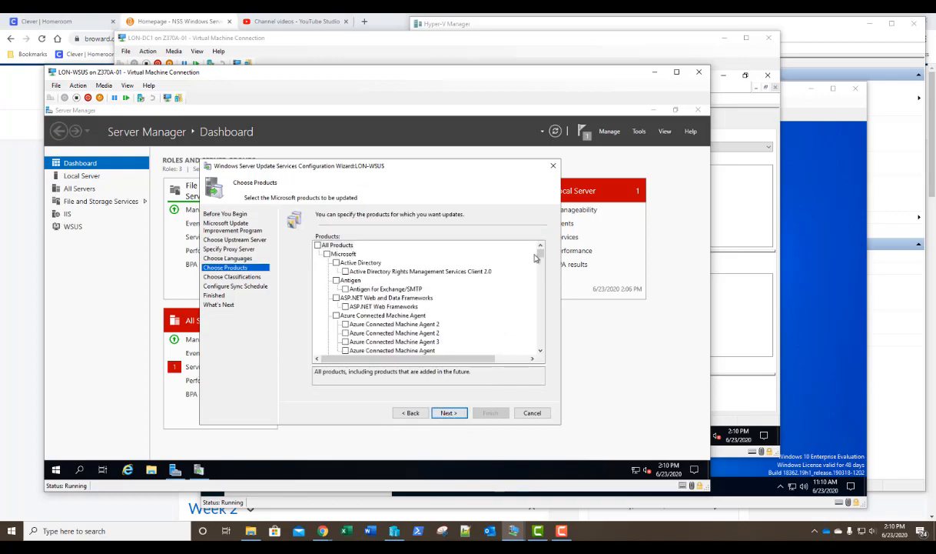
pyautogui.moveTo(540, 258)
pyautogui.mouseDown()
pyautogui.moveTo(548, 352)
pyautogui.moveTo(539, 251)
pyautogui.mouseUp()
pyautogui.click(318, 245)
# - Select Windows 10 and 'Windows 10, version 1903 and later, Upgrade & Servicing Drivers' as products
pyautogui.moveTo(538, 251); pyautogui.dragTo(539, 343)
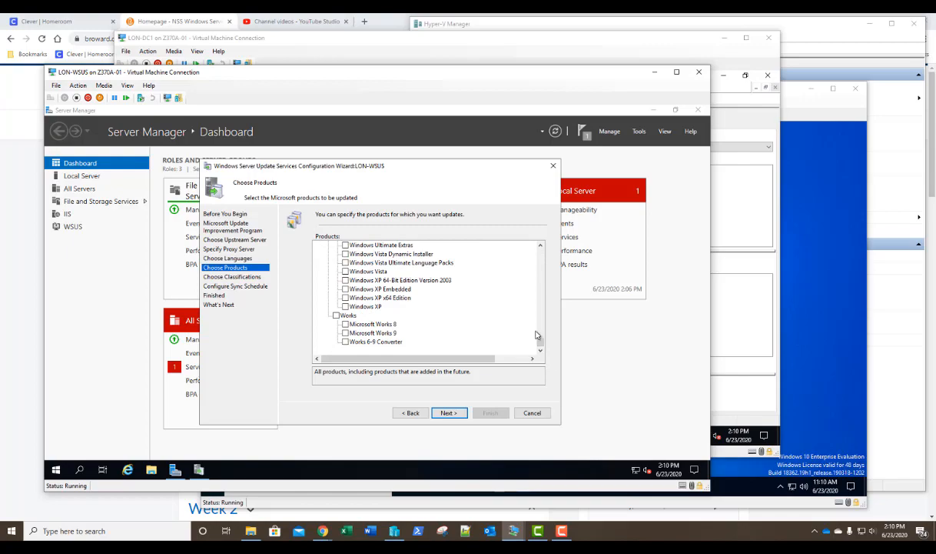
pyautogui.click(542, 301)
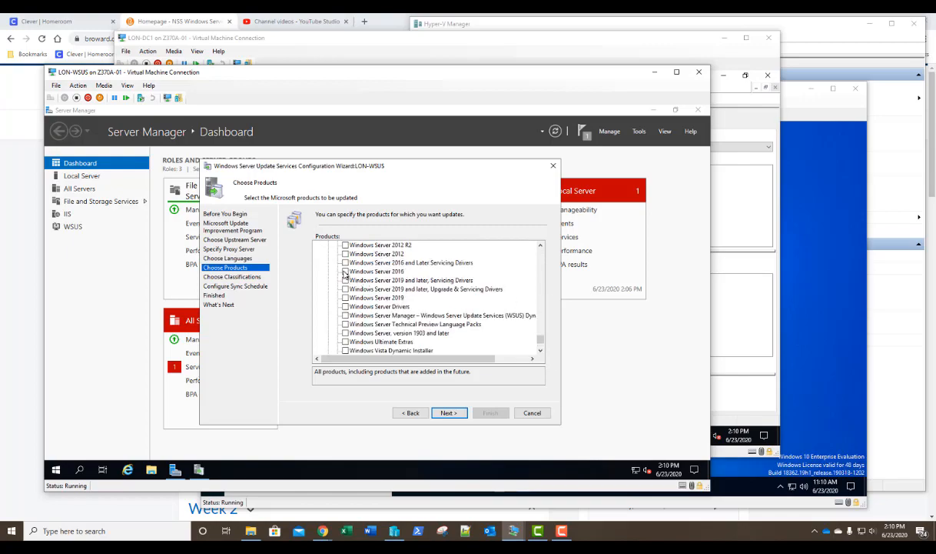
pyautogui.scroll(3, 354, 277)
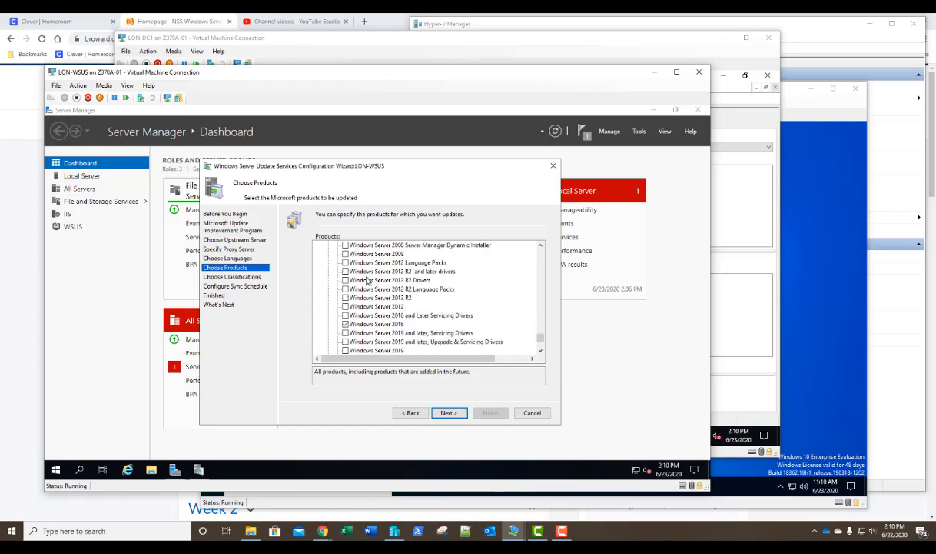
pyautogui.scroll(5, 372, 282)
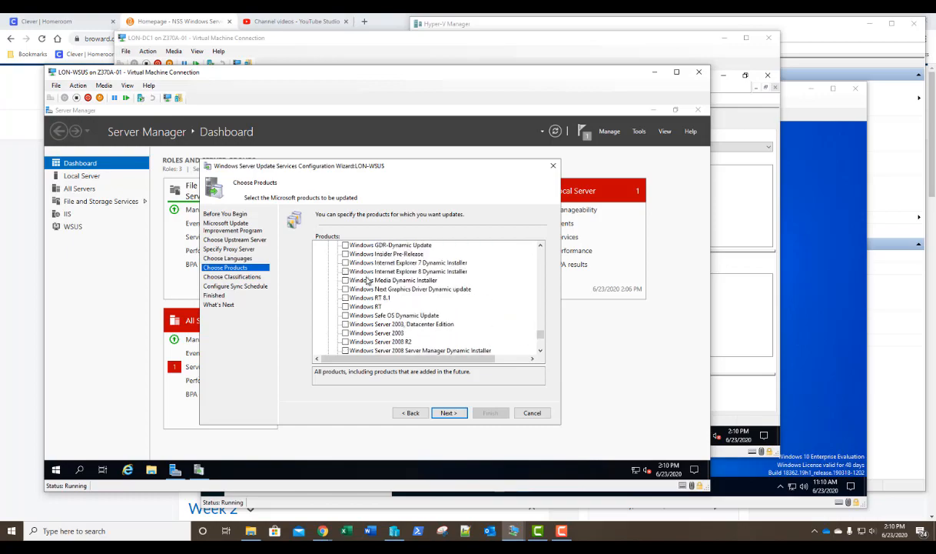
pyautogui.scroll(4, 372, 281)
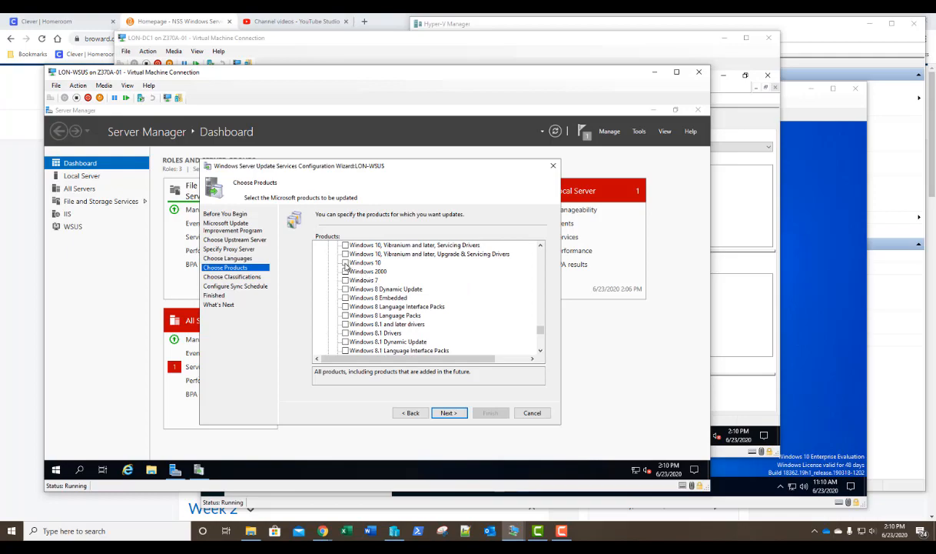
pyautogui.click(346, 263)
pyautogui.scroll(2, 362, 296)
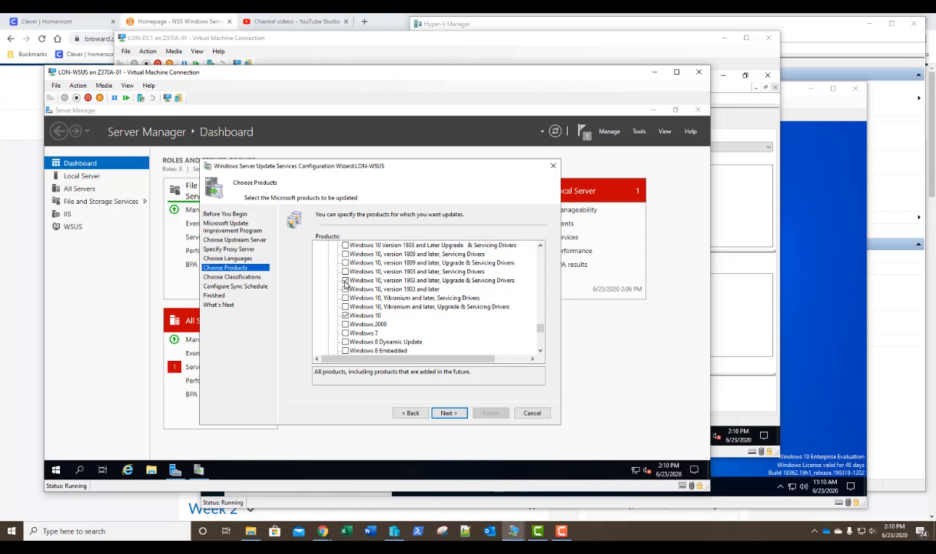
pyautogui.click(346, 281)
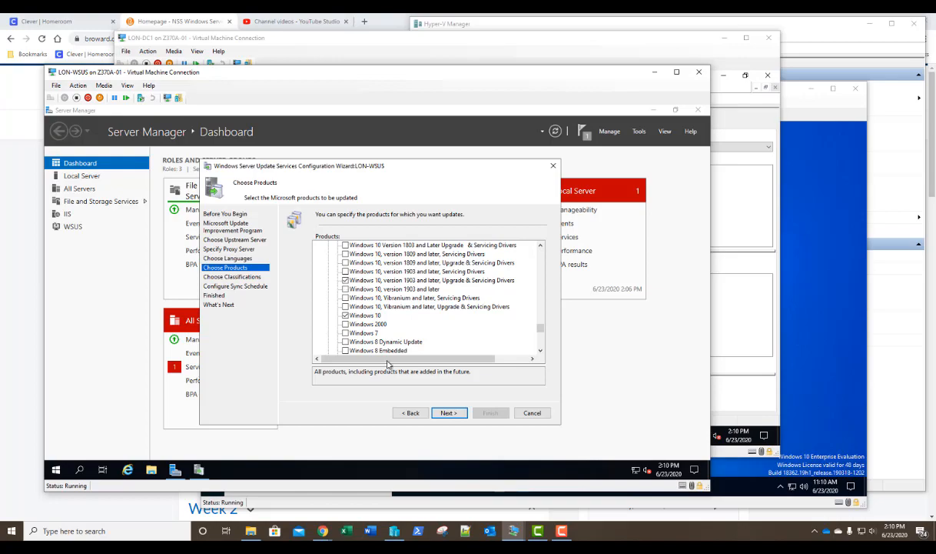
pyautogui.click(451, 413)
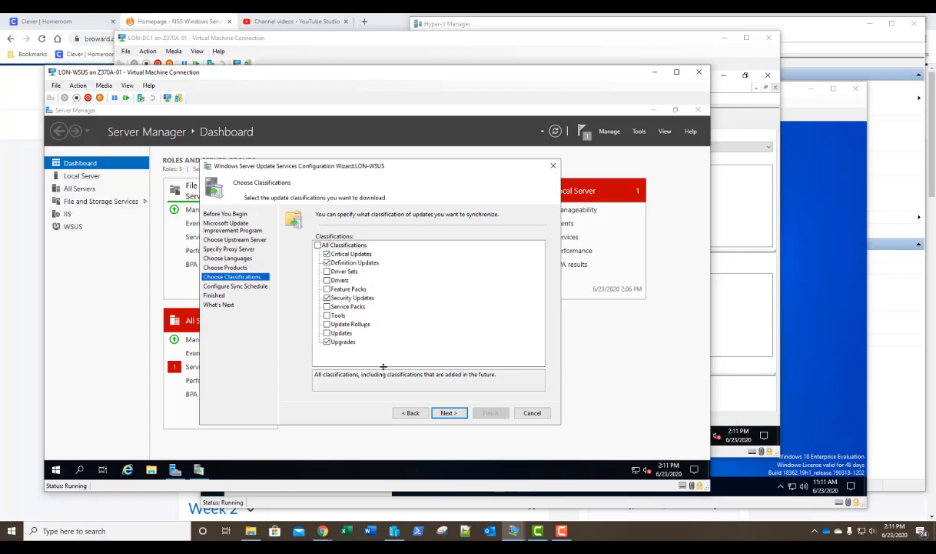
# - Keep the default classifications, sync automatically 6 times per day, and finish the wizard
pyautogui.click(451, 415)
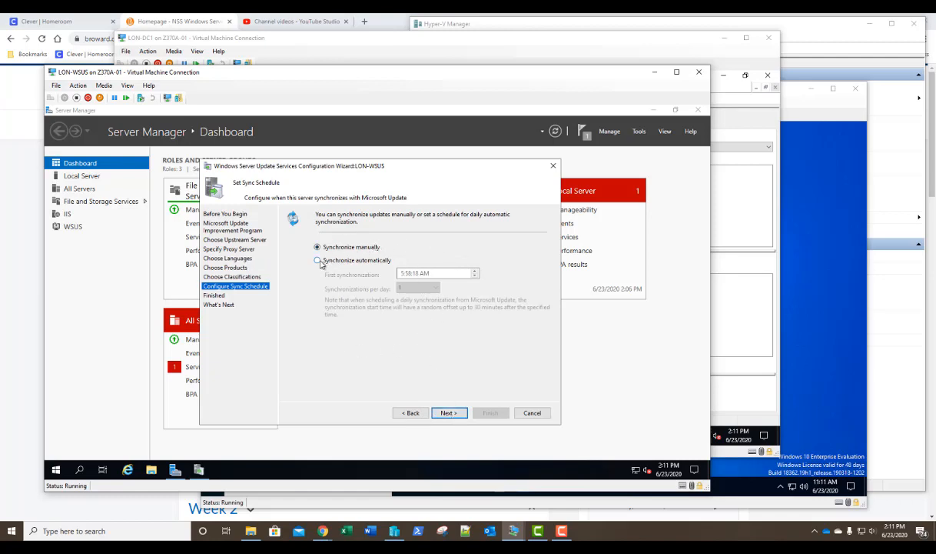
pyautogui.click(318, 261)
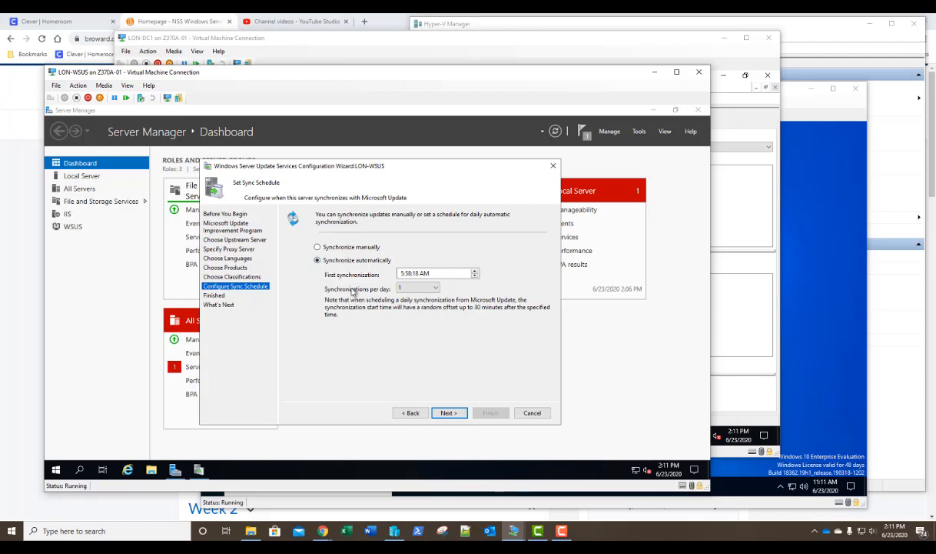
pyautogui.click(414, 293)
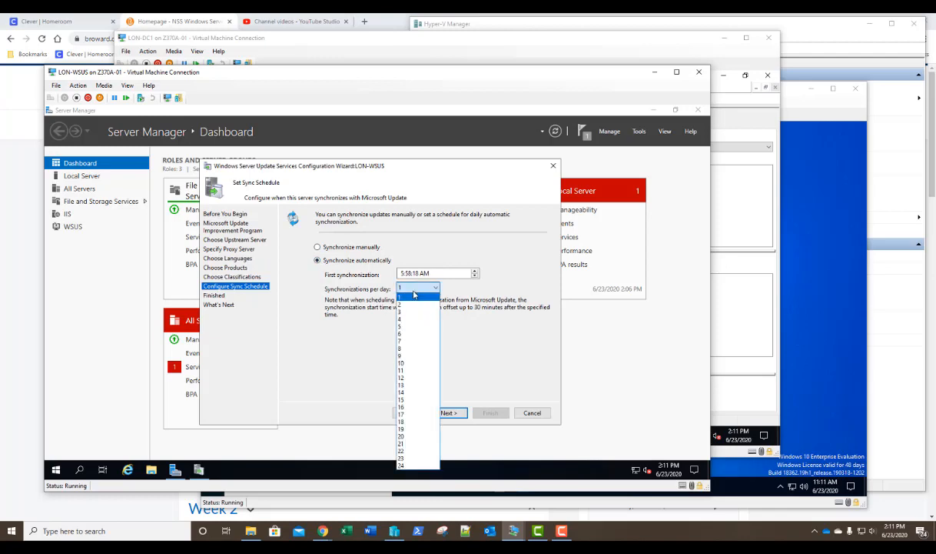
pyautogui.click(408, 335)
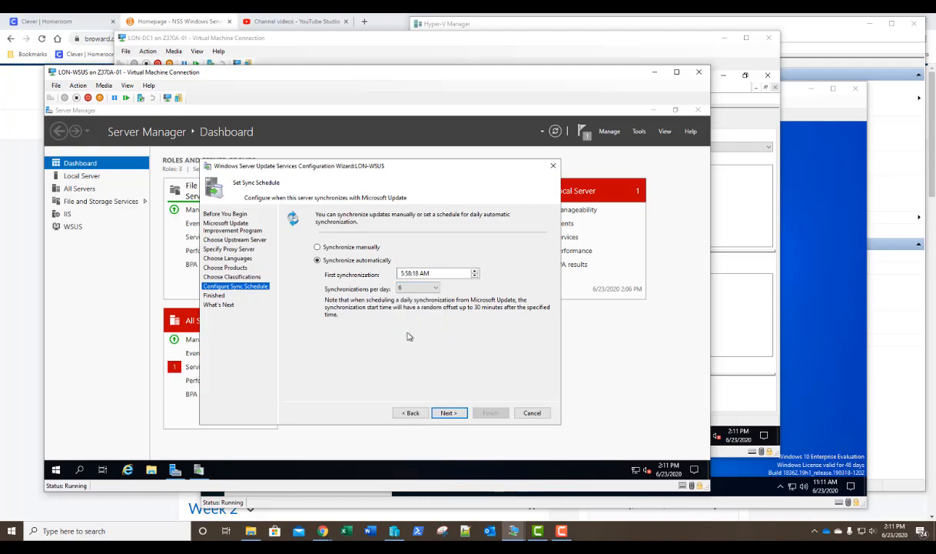
pyautogui.click(449, 413)
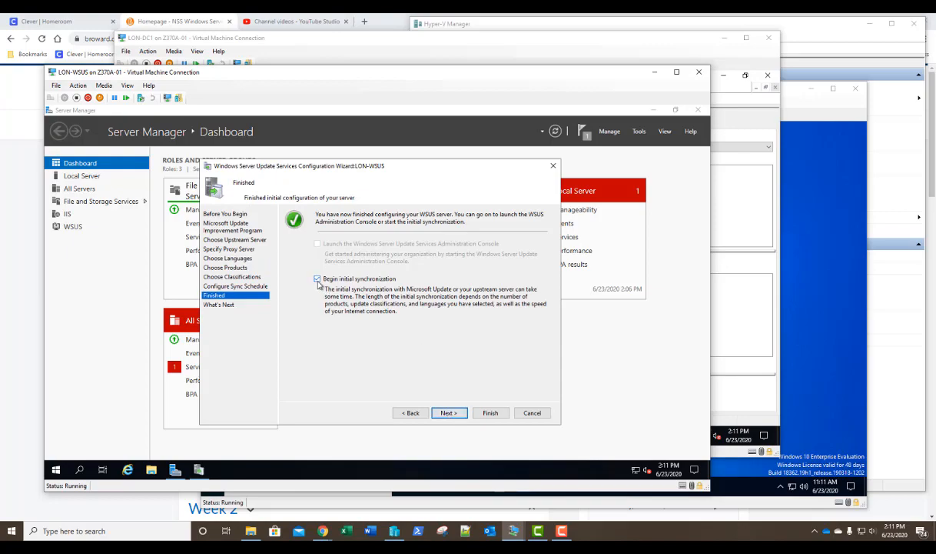
pyautogui.click(450, 414)
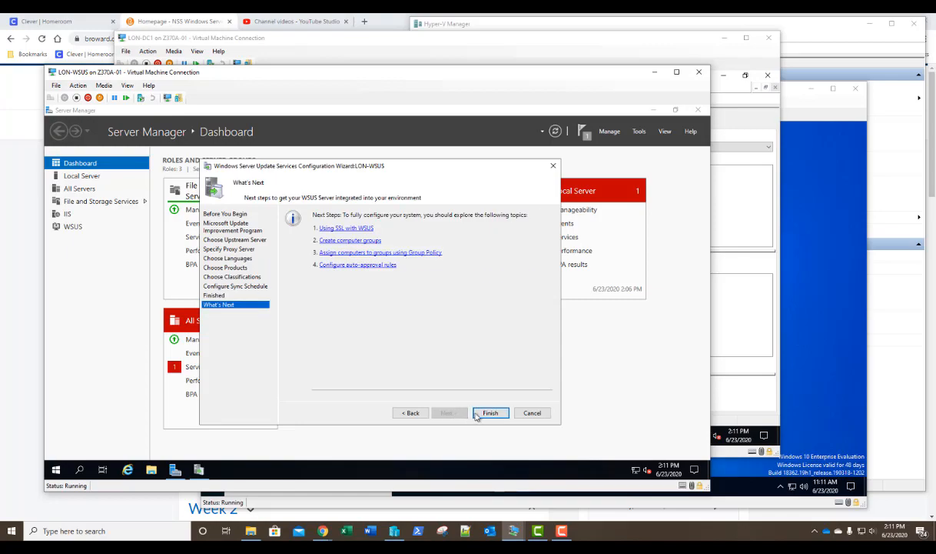
pyautogui.click(491, 414)
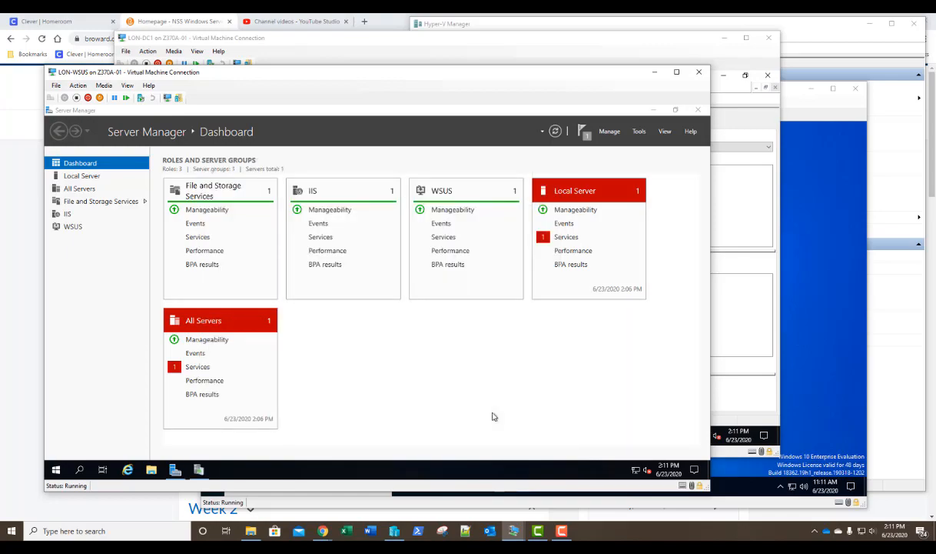
# - In Update Services, add a 'Servers' computer group under LON-WSUS > Computers > All Computers
pyautogui.click(198, 471)
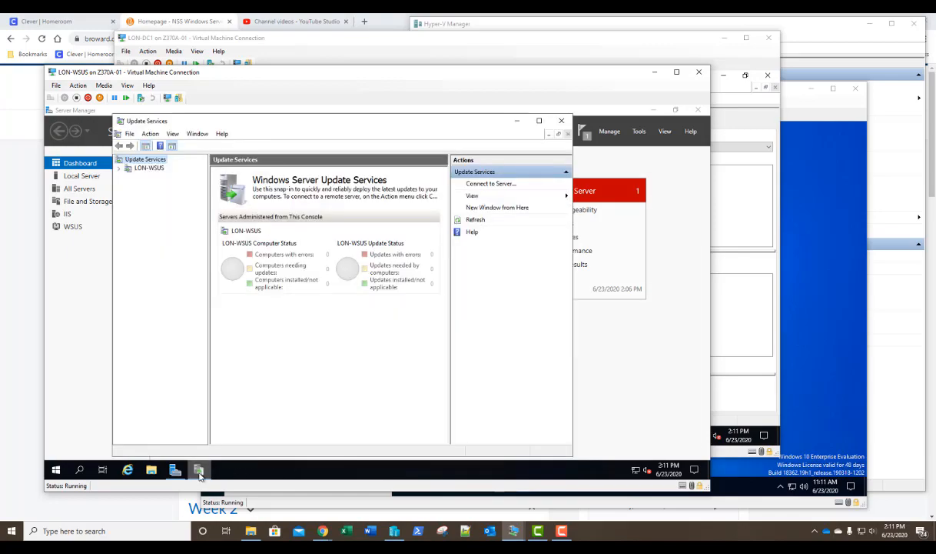
pyautogui.click(539, 121)
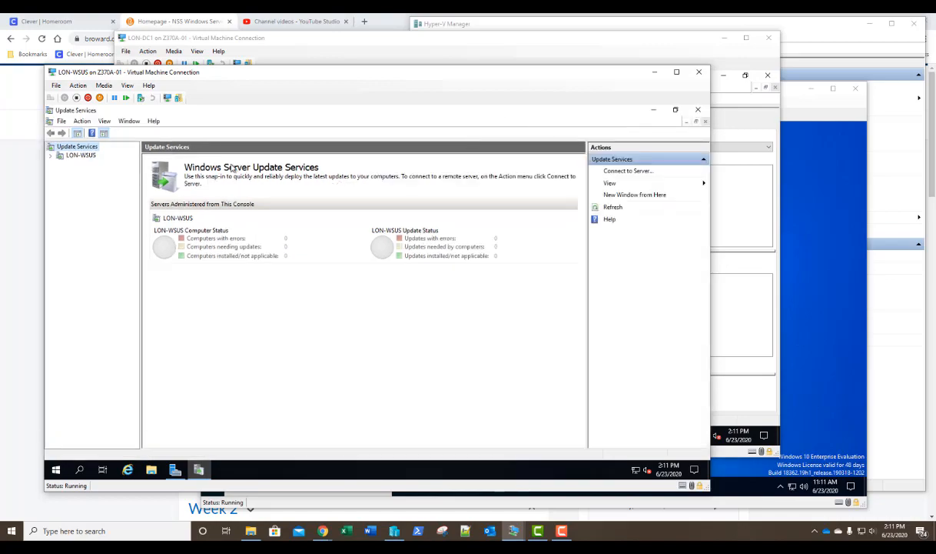
pyautogui.click(80, 154)
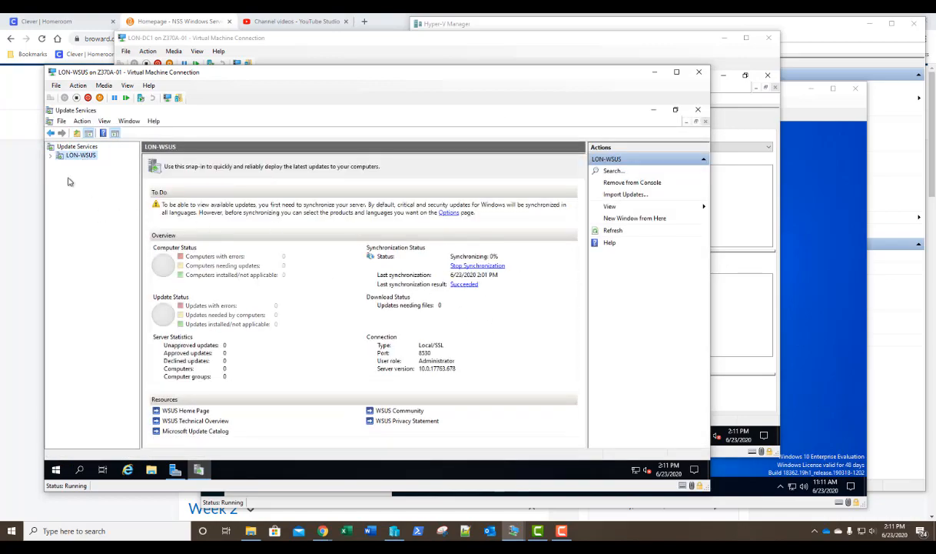
pyautogui.click(50, 154)
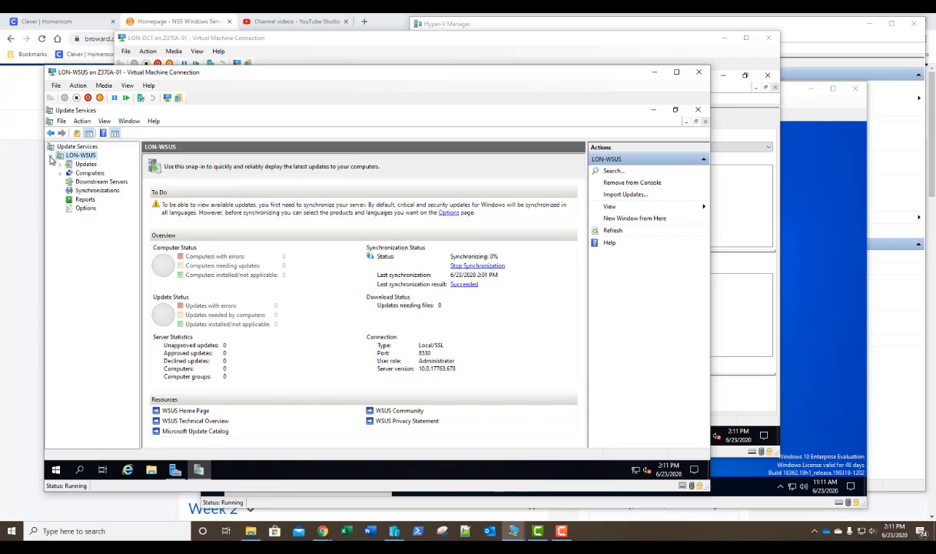
pyautogui.click(87, 173)
pyautogui.click(60, 175)
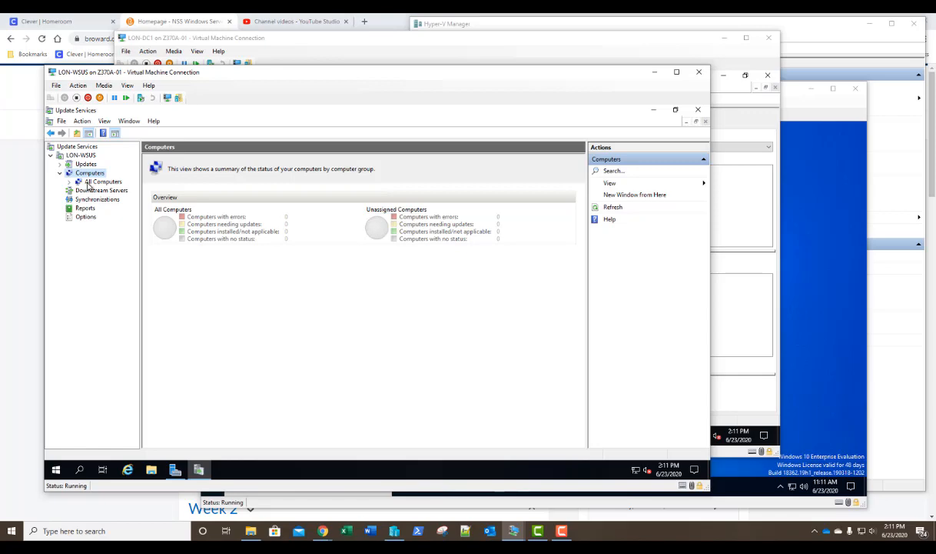
pyautogui.rightClick(88, 185)
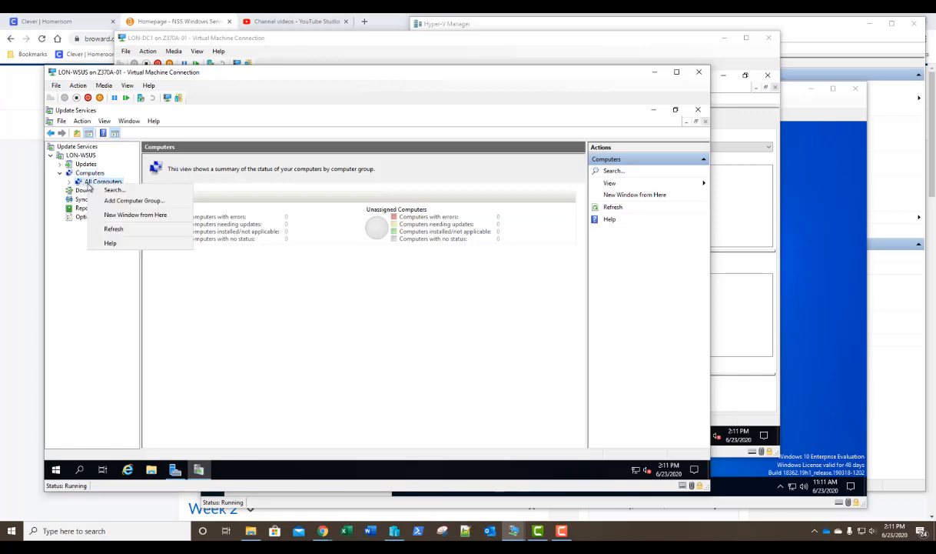
pyautogui.click(101, 201)
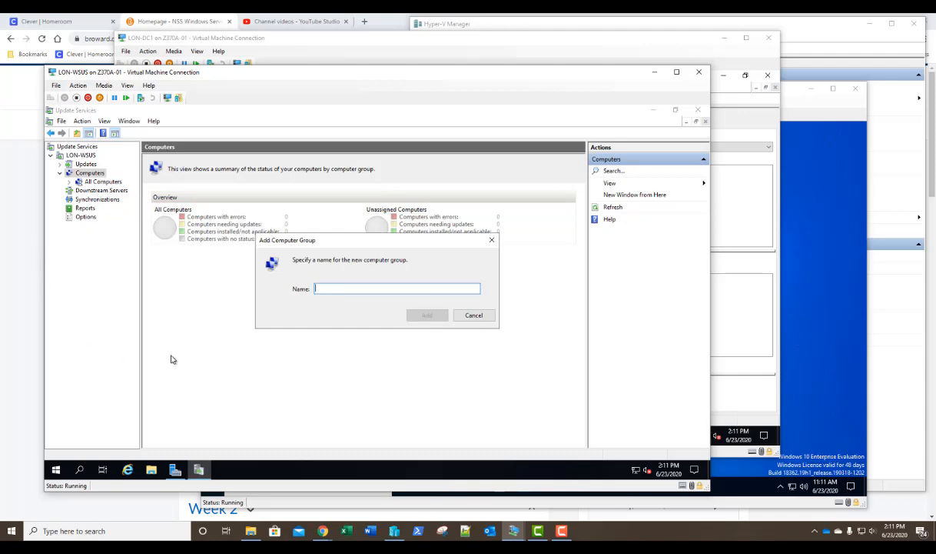
pyautogui.write('Servers')
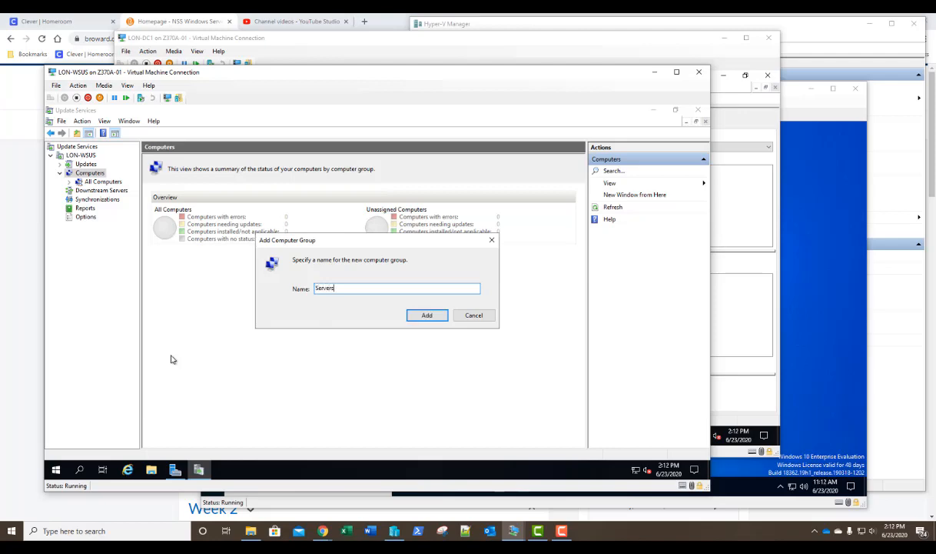
pyautogui.click(415, 316)
# - Add a second computer group named 'London Computers' under All Computers
pyautogui.rightClick(104, 184)
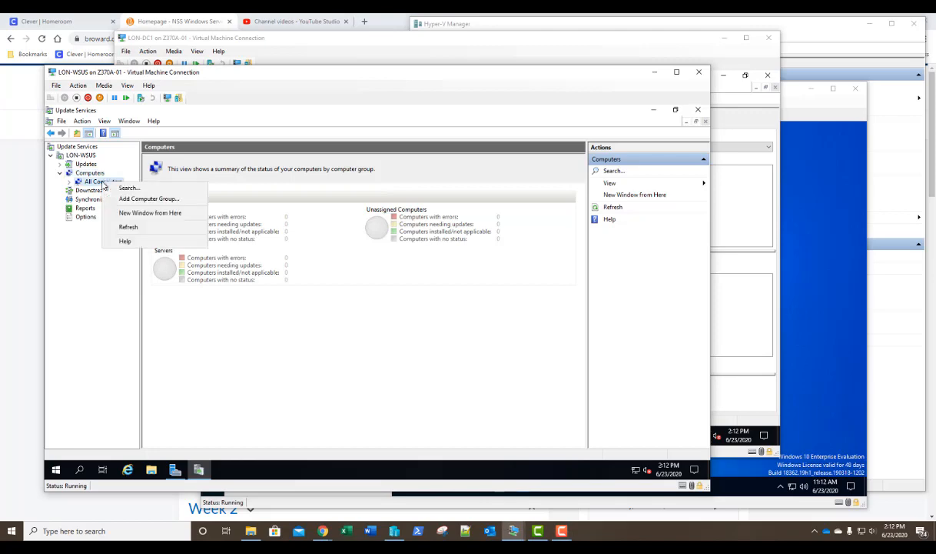
pyautogui.click(129, 199)
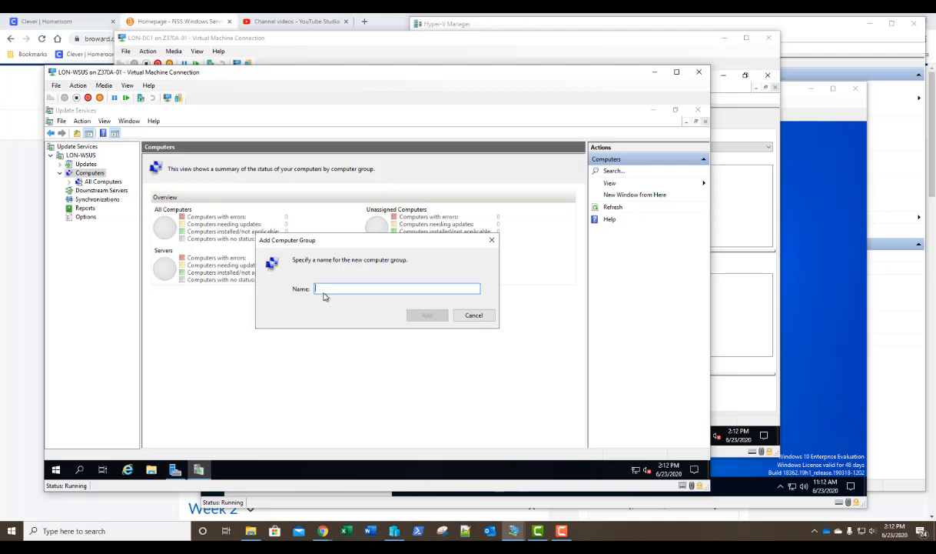
pyautogui.write('Lon')
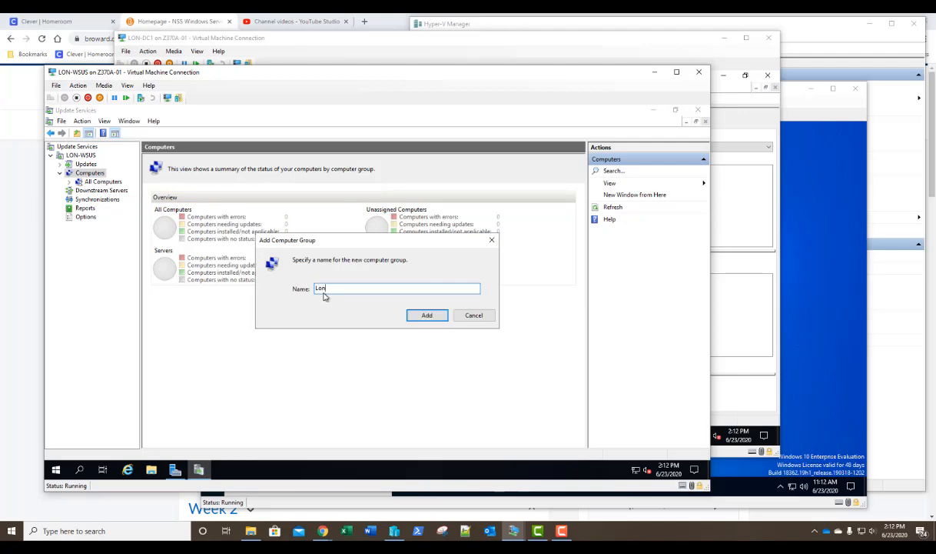
pyautogui.write('don')
pyautogui.write('Computers')
pyautogui.click(420, 315)
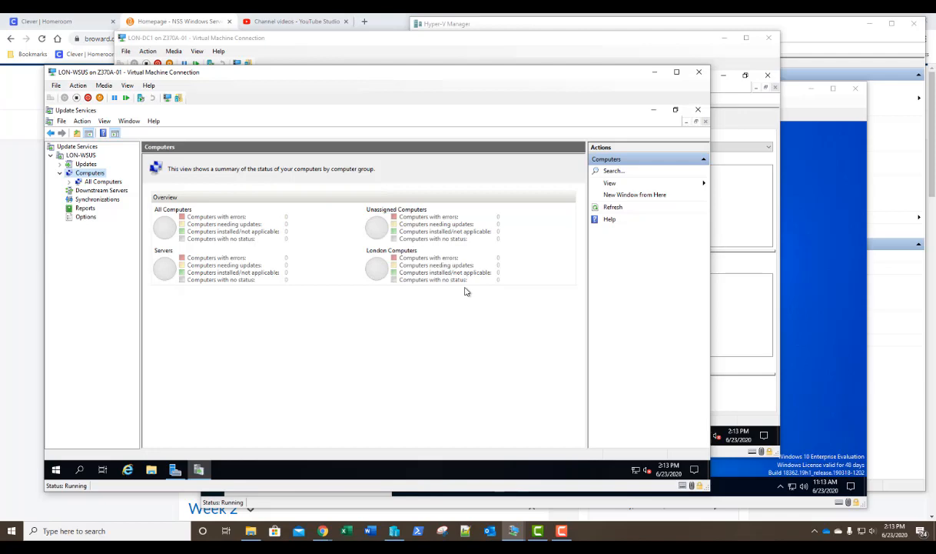
# - Run ipconfig in Win10Dev's PowerShell to show IPv4 172.16.0.164, then return to LON-DC1
pyautogui.click(807, 106)
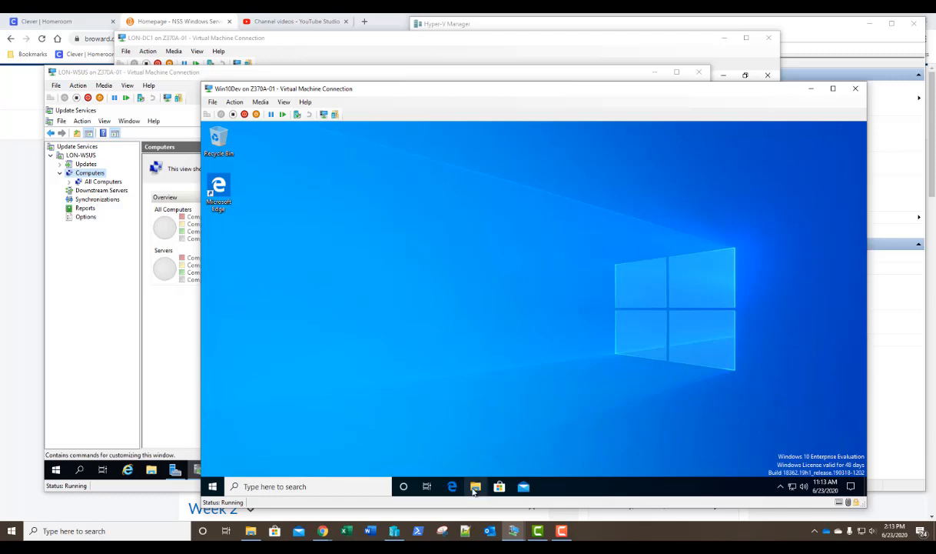
pyautogui.rightClick(213, 493)
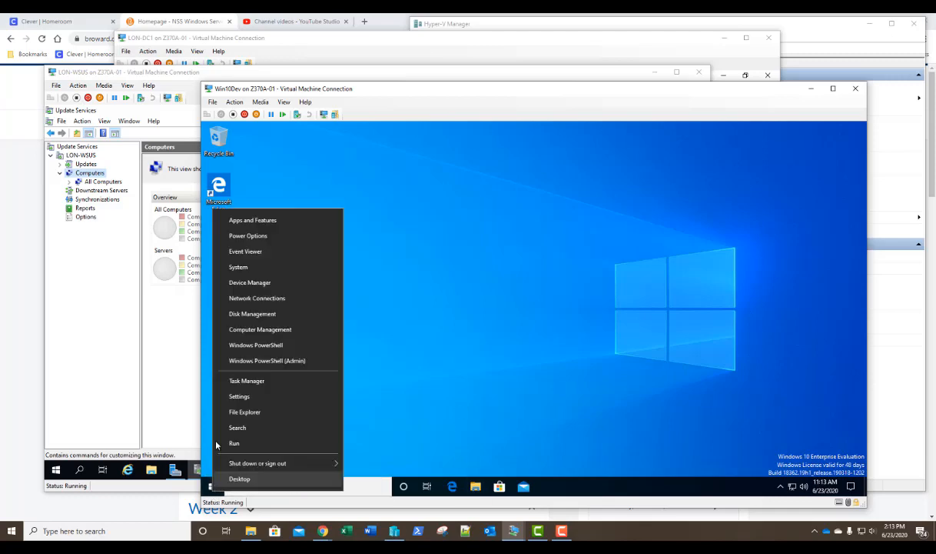
pyautogui.click(236, 343)
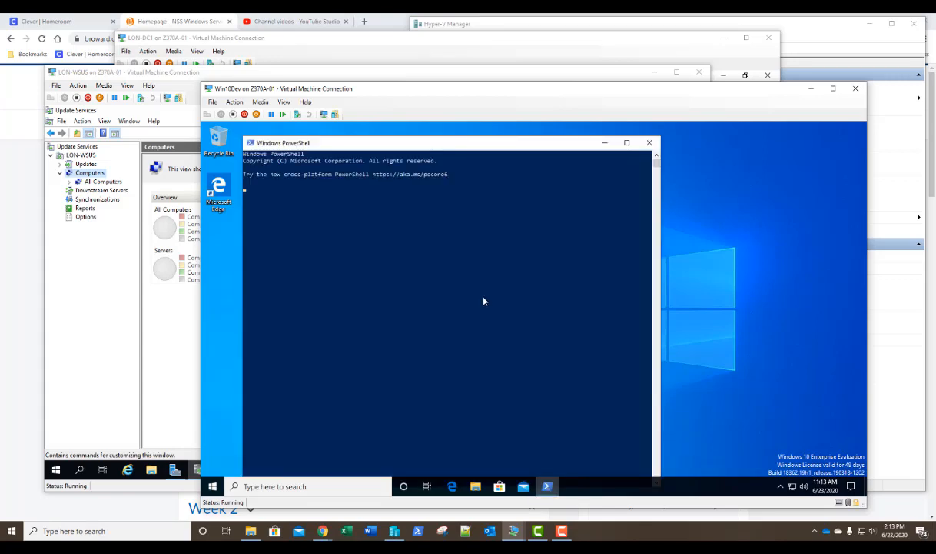
pyautogui.write('ipconfig')
pyautogui.press('Return')
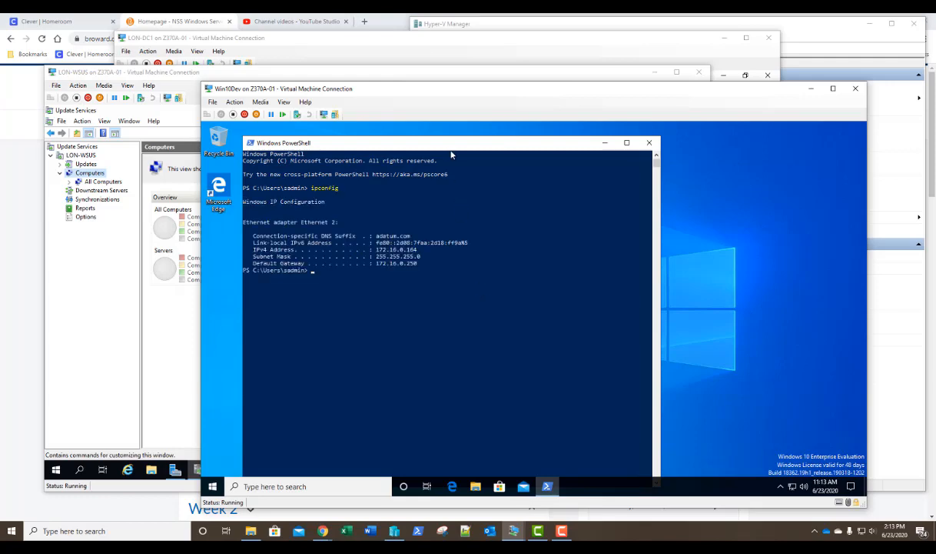
pyautogui.moveTo(432, 145); pyautogui.dragTo(466, 132)
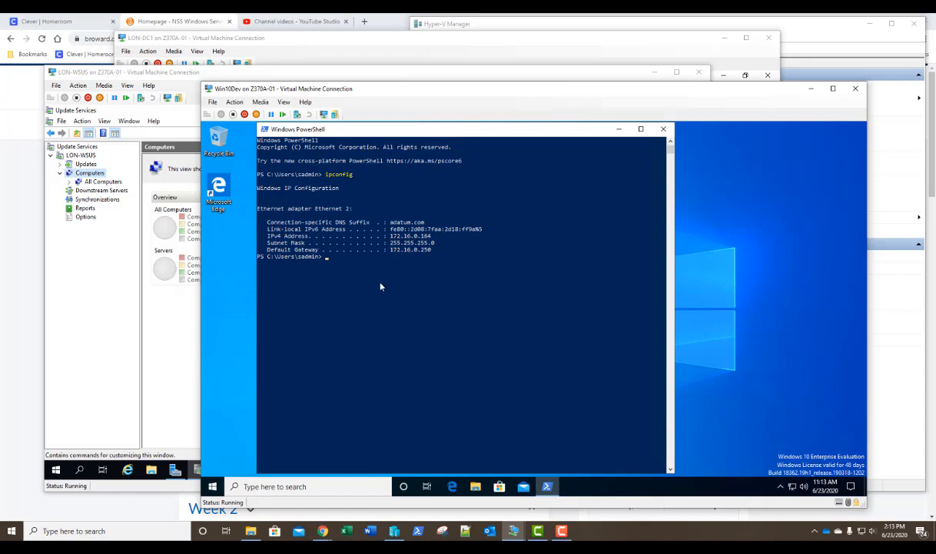
pyautogui.click(314, 47)
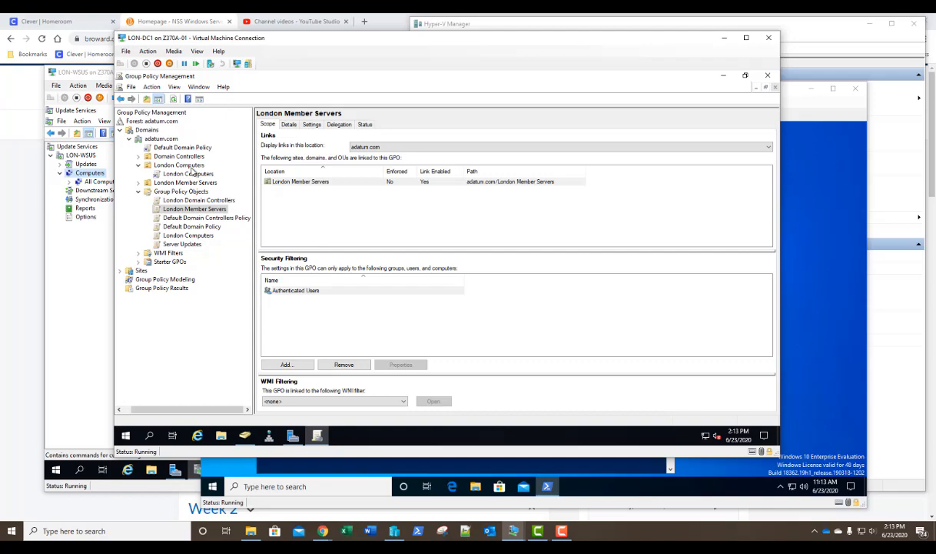
# - Force a Group Policy Update on the London Computers OU and close the failed 8007071a report
pyautogui.rightClick(192, 167)
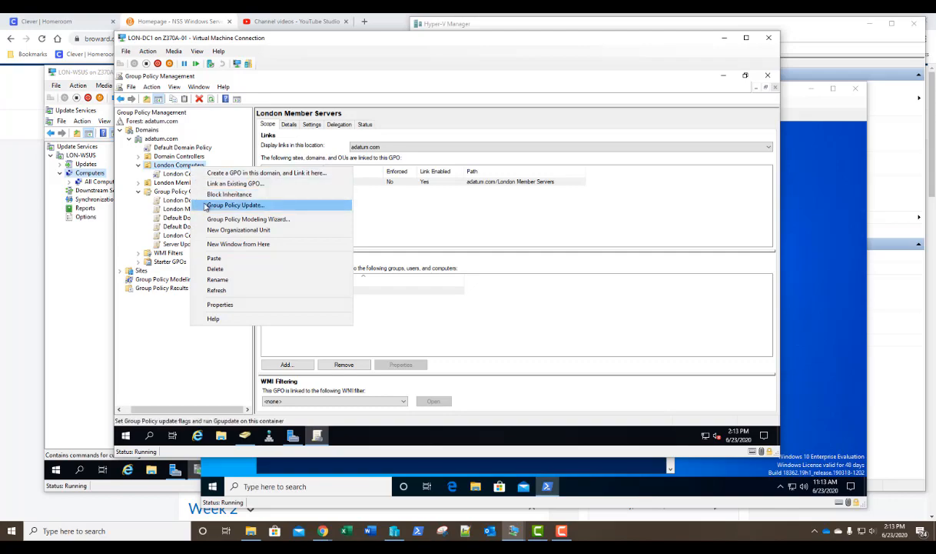
pyautogui.click(206, 206)
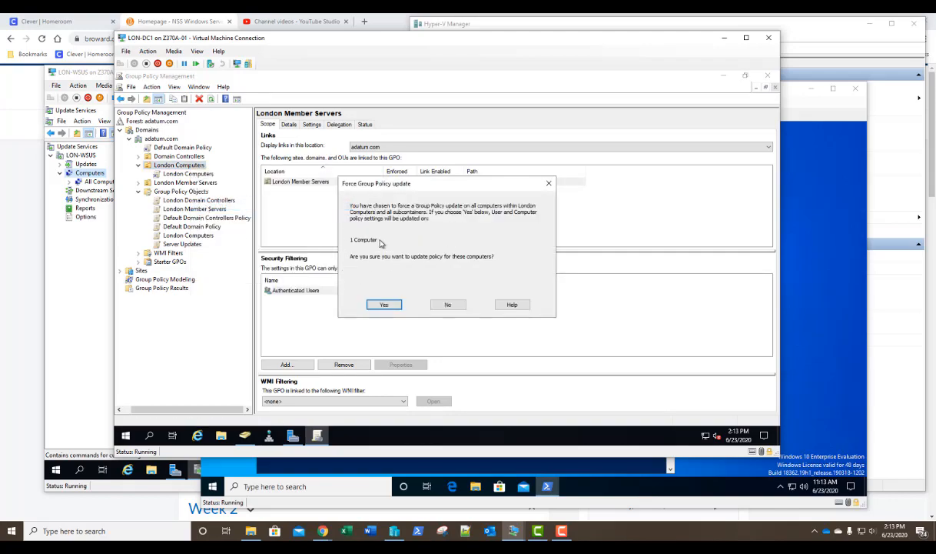
pyautogui.click(390, 304)
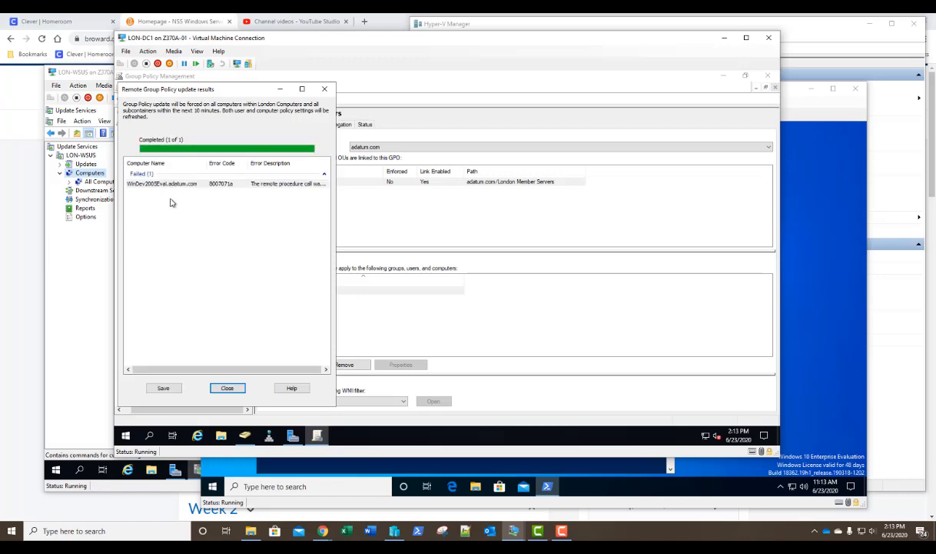
pyautogui.click(312, 185)
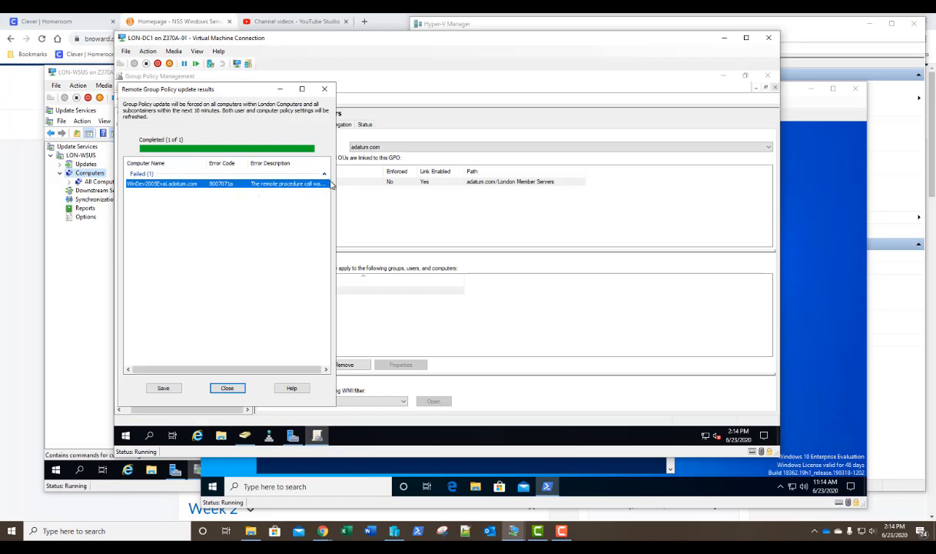
pyautogui.click(228, 388)
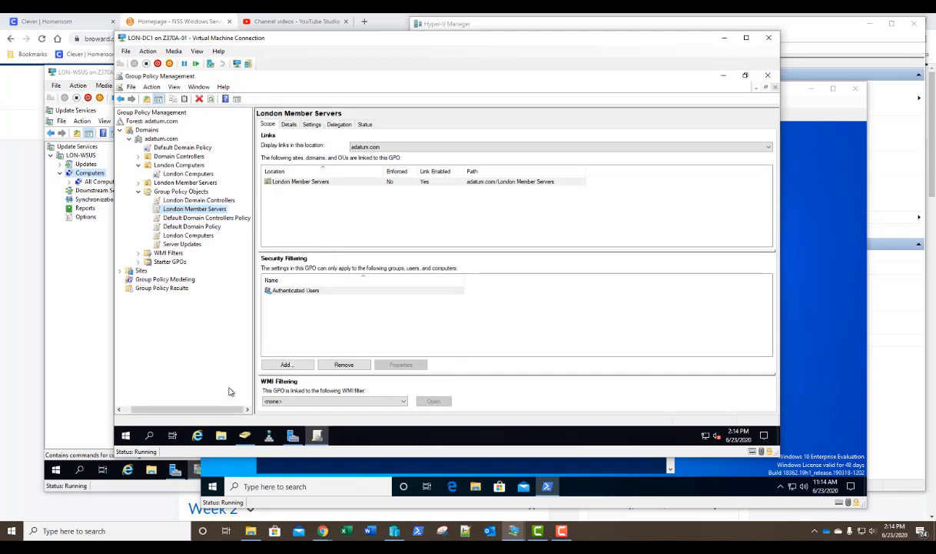
pyautogui.click(812, 111)
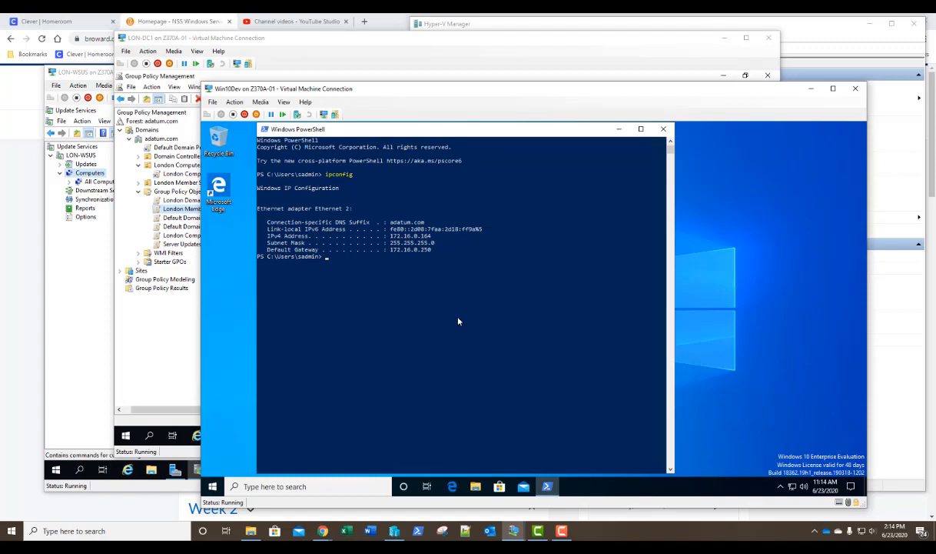
# - Run gpupdate /force on Win10Dev so computer and user policies update successfully
pyautogui.write('gpupdate /force')
pyautogui.press('Return')
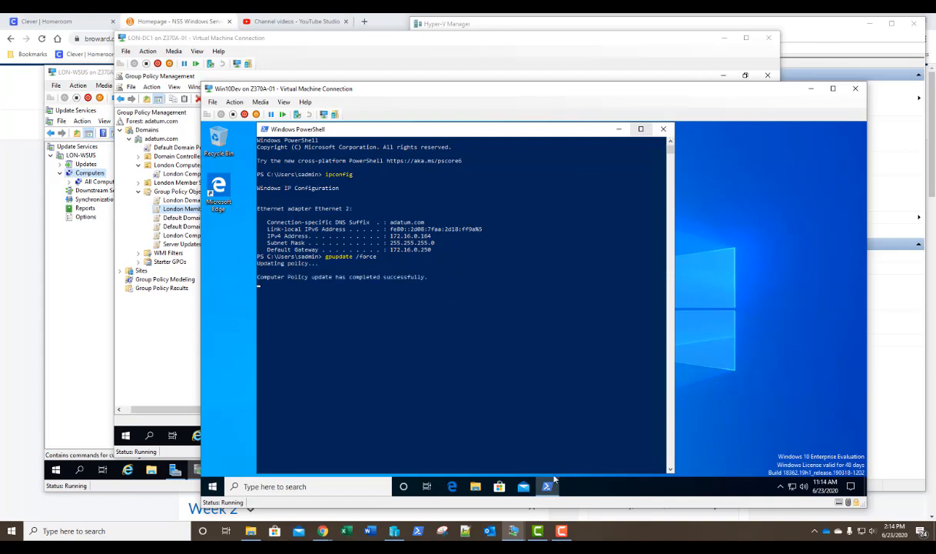
pyautogui.click(397, 532)
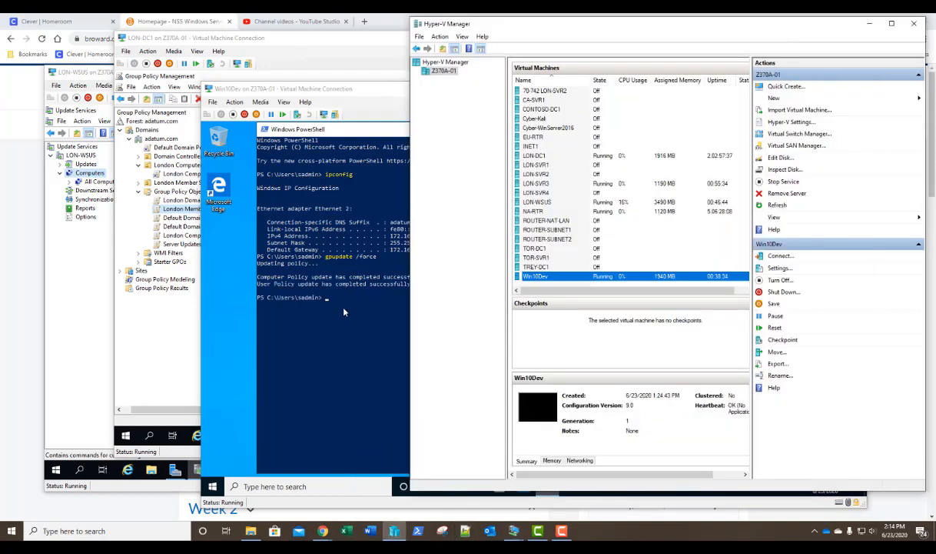
# - Connect to the LON-SVR3 VM and sign in with the domain administrator account and password
pyautogui.doubleClick(548, 184)
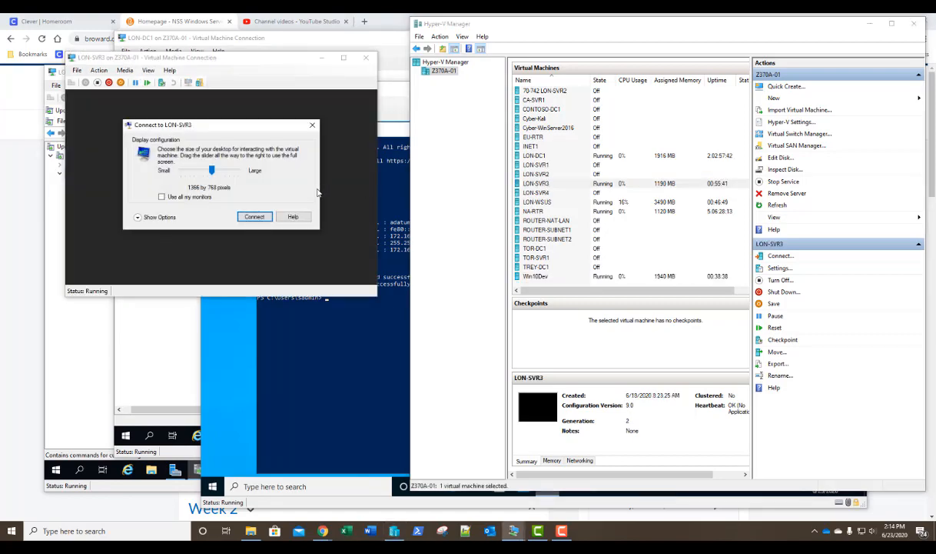
pyautogui.click(255, 216)
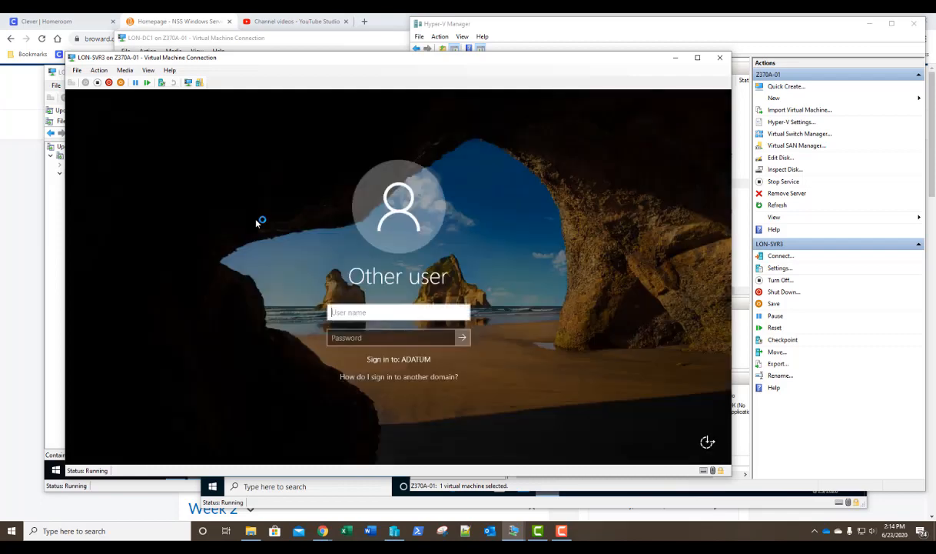
pyautogui.write('adatum\\')
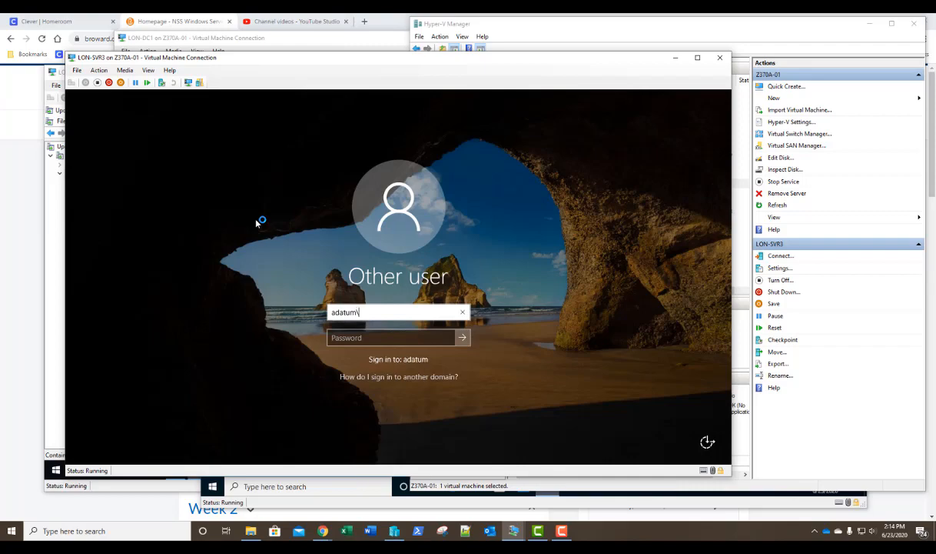
pyautogui.write('administrator')
pyautogui.press('Tab')
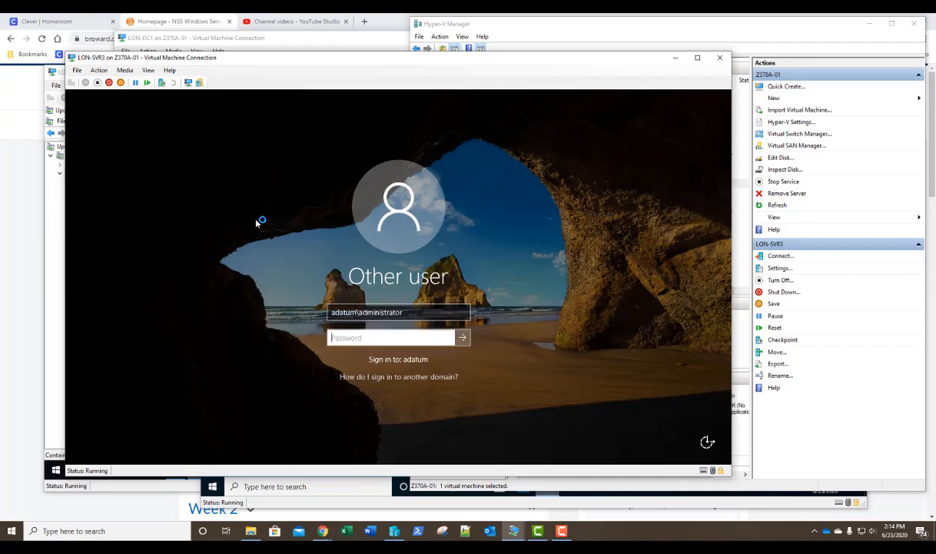
pyautogui.write('Pa55w.rd')
pyautogui.press('Return')
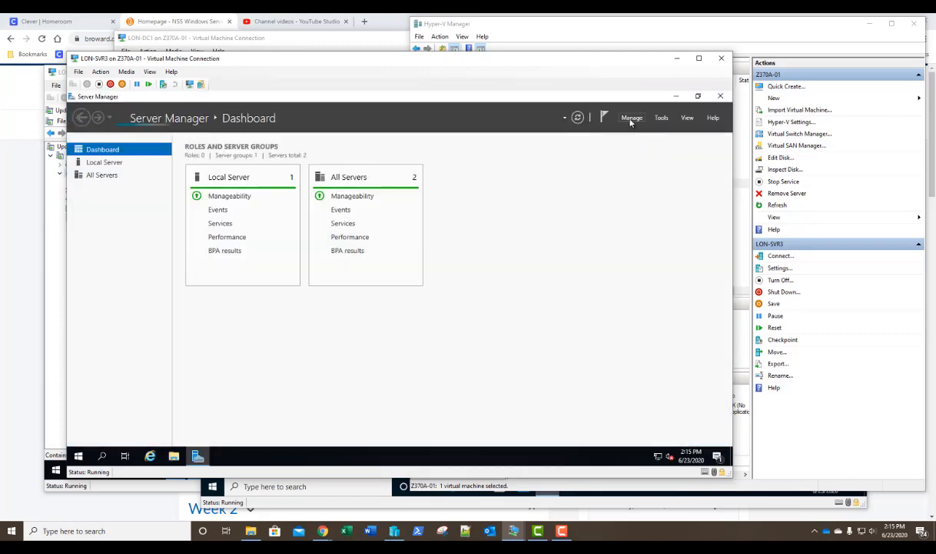
# - Launch the Remove Roles and Features wizard with LON-SVR3 as the destination server
pyautogui.click(631, 119)
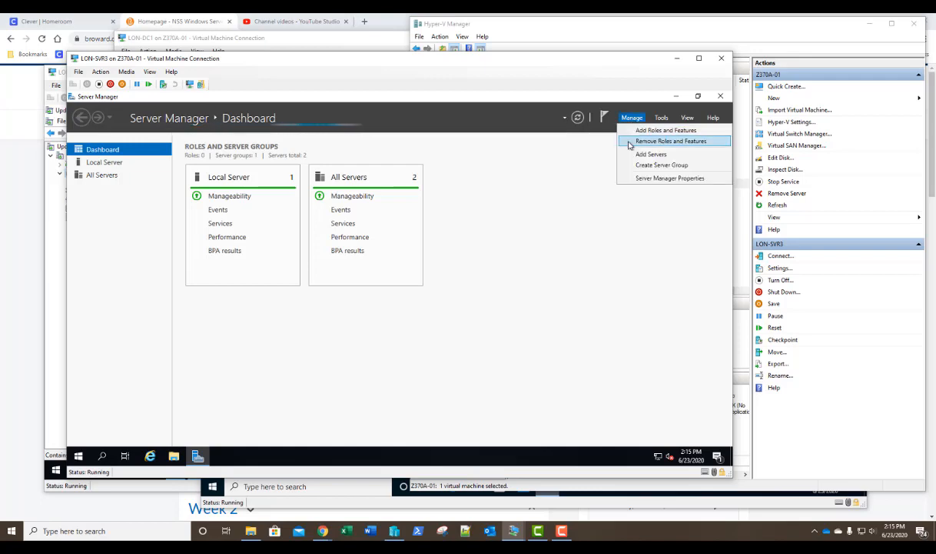
pyautogui.click(628, 141)
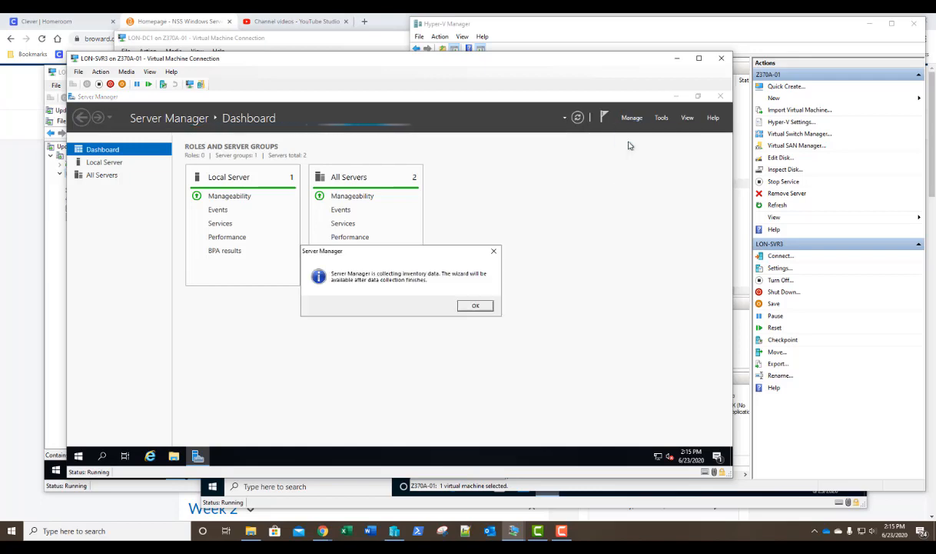
pyautogui.click(475, 305)
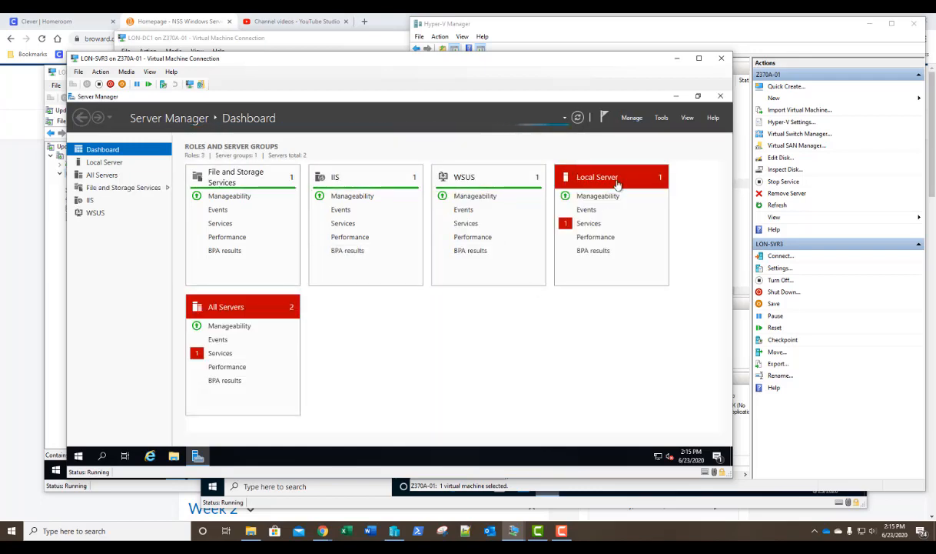
pyautogui.click(631, 119)
pyautogui.click(628, 141)
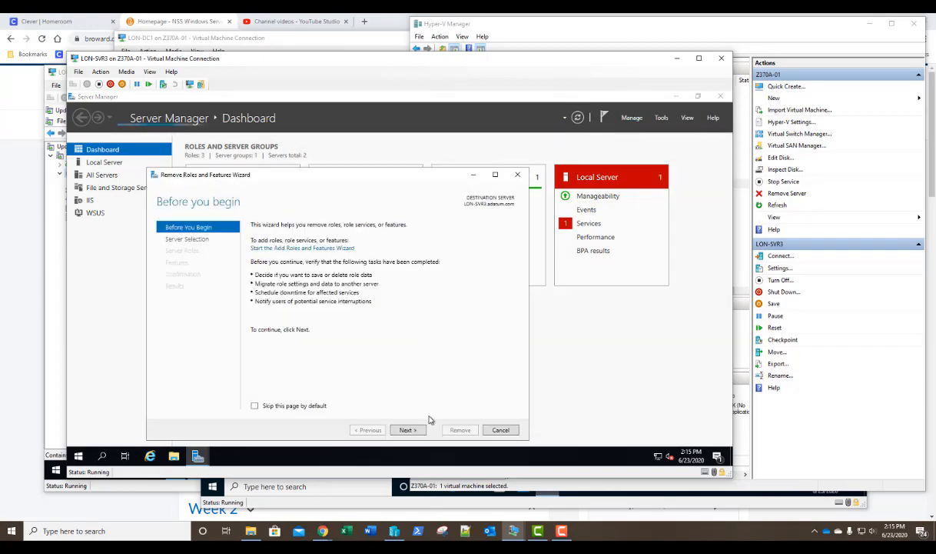
pyautogui.click(408, 429)
pyautogui.click(407, 429)
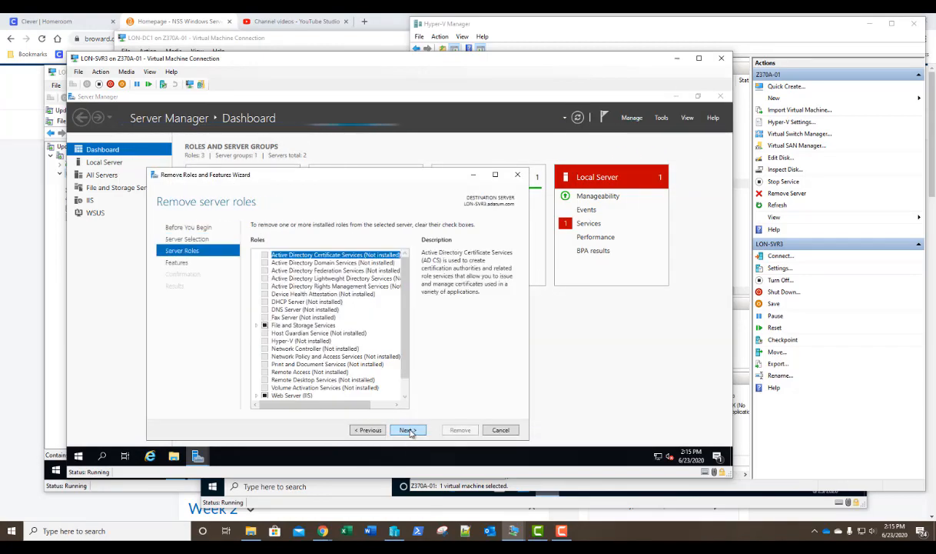
# - Uncheck Windows Server Update Services with its management tools and start the removal
pyautogui.scroll(-1, 323, 362)
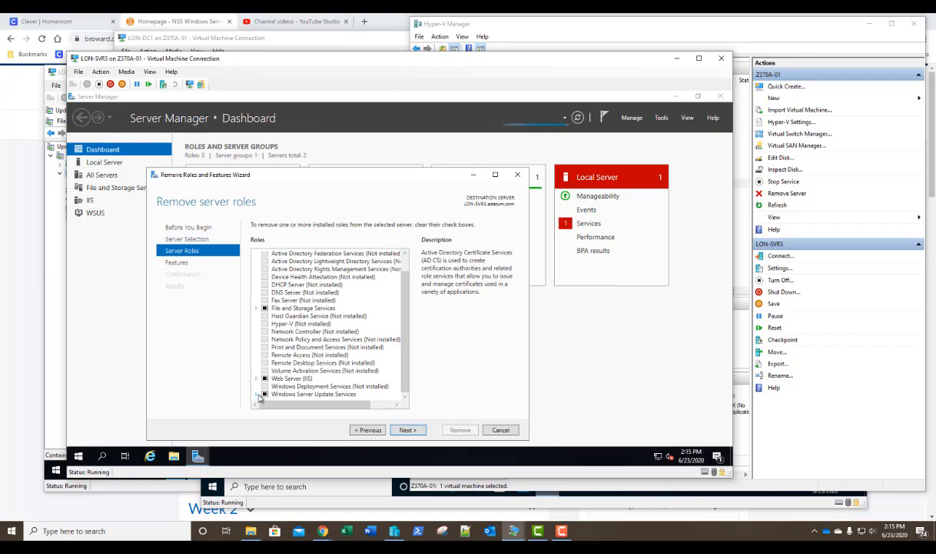
pyautogui.click(257, 395)
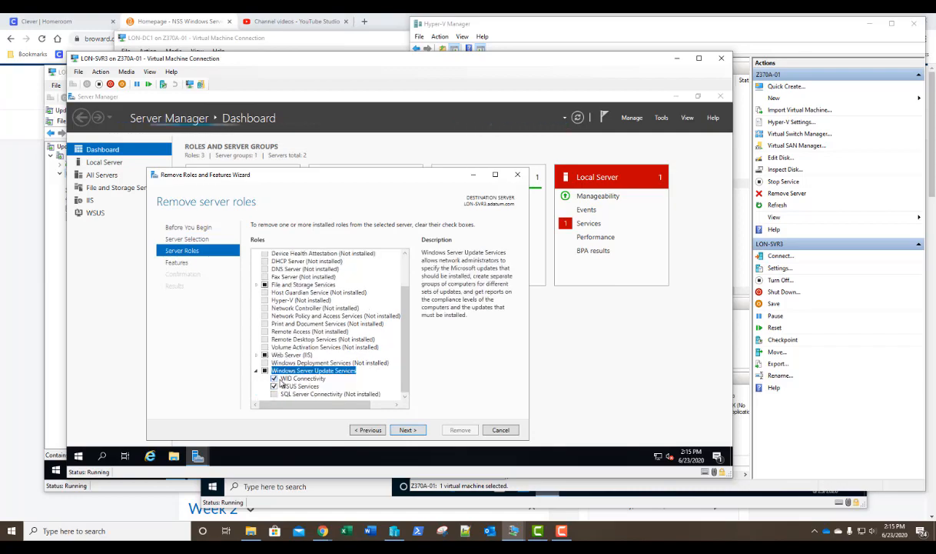
pyautogui.click(265, 370)
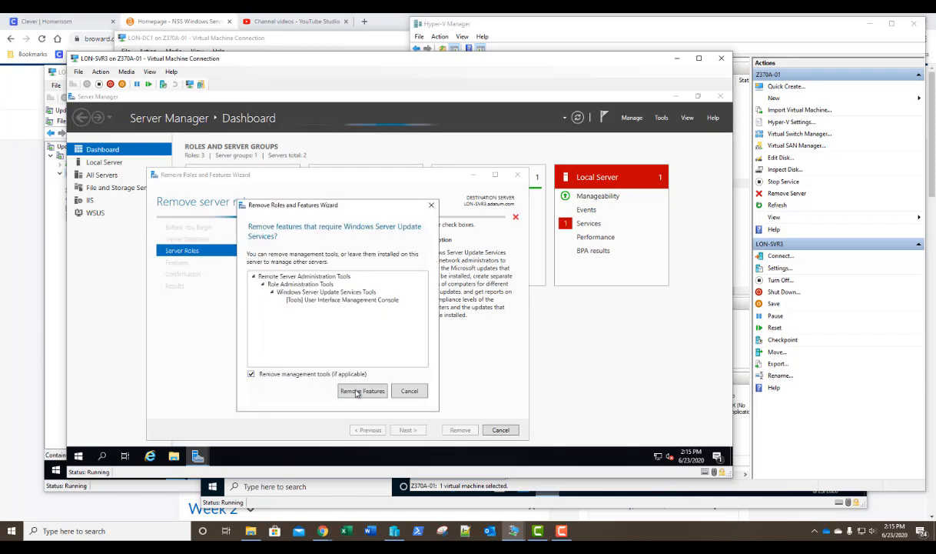
pyautogui.click(358, 392)
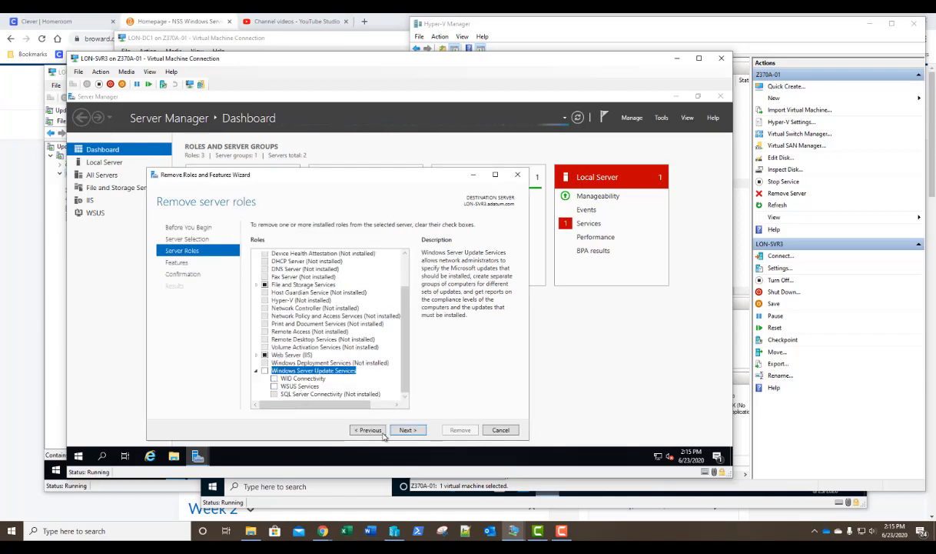
pyautogui.click(409, 430)
pyautogui.click(409, 429)
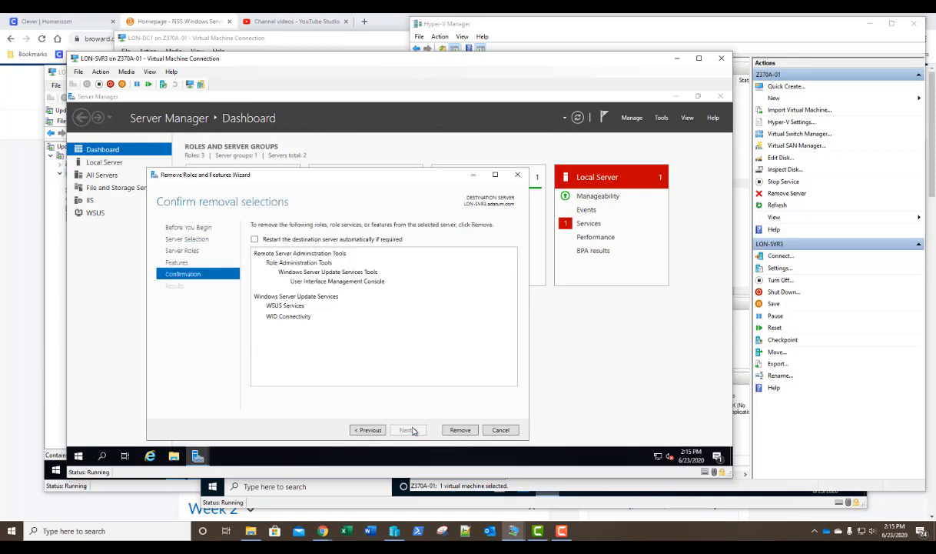
pyautogui.click(458, 430)
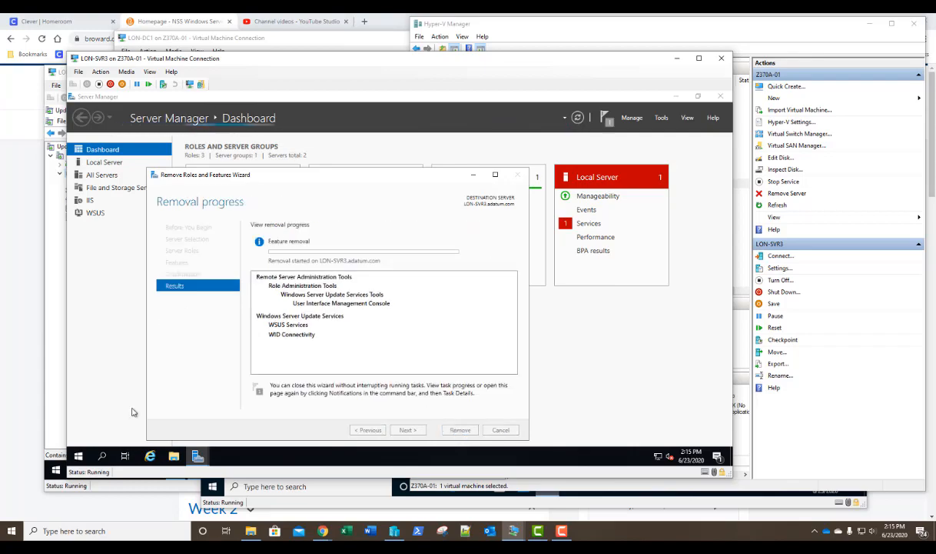
pyautogui.rightClick(87, 456)
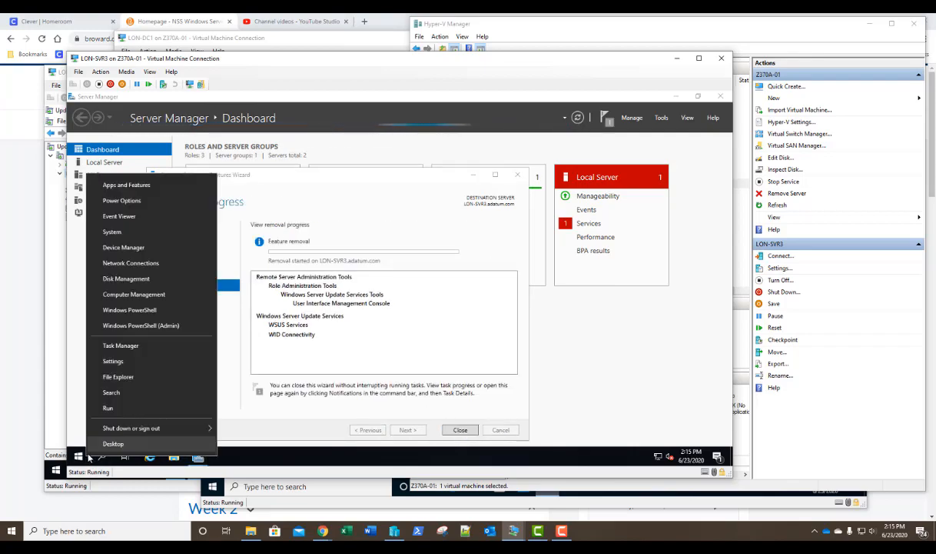
# - Open an elevated PowerShell on LON-SVR3 and enter gpupdate /force
pyautogui.click(127, 311)
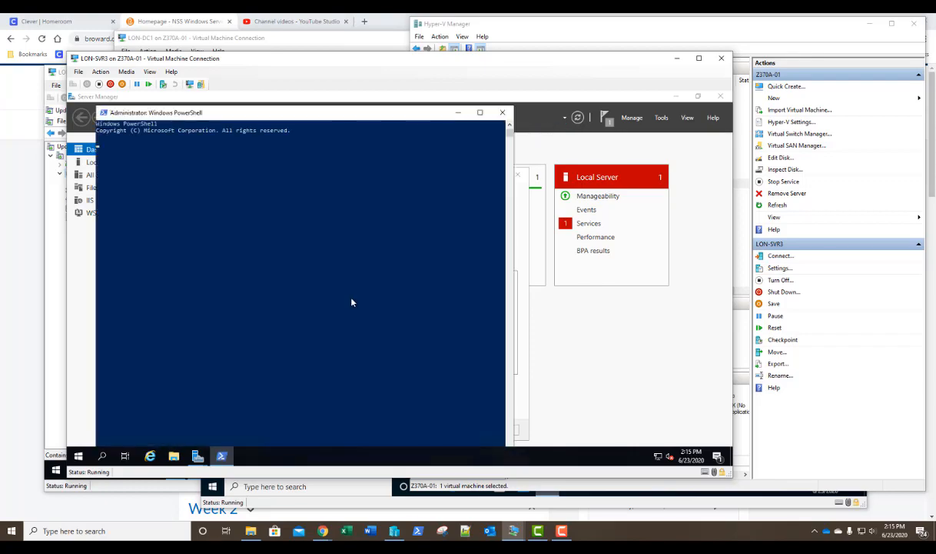
pyautogui.write('gpupda')
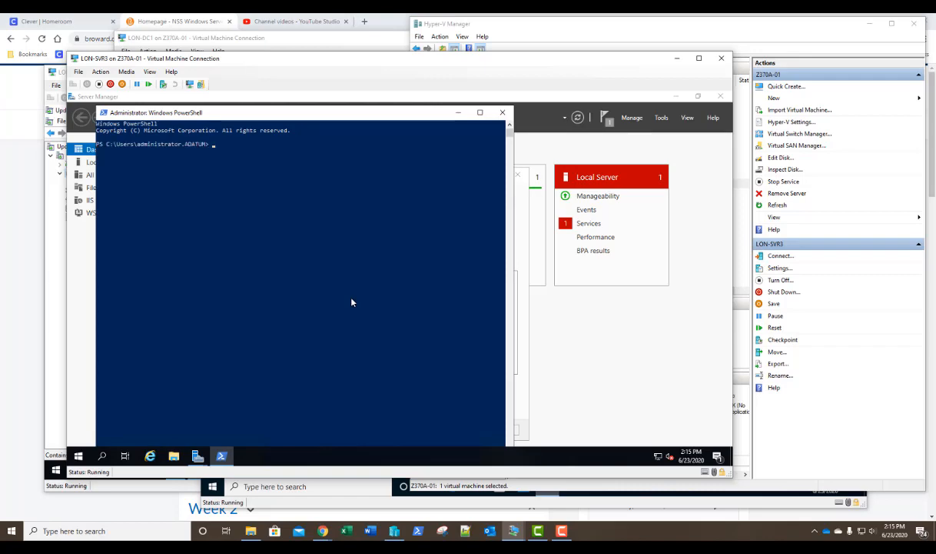
pyautogui.write('te /force')
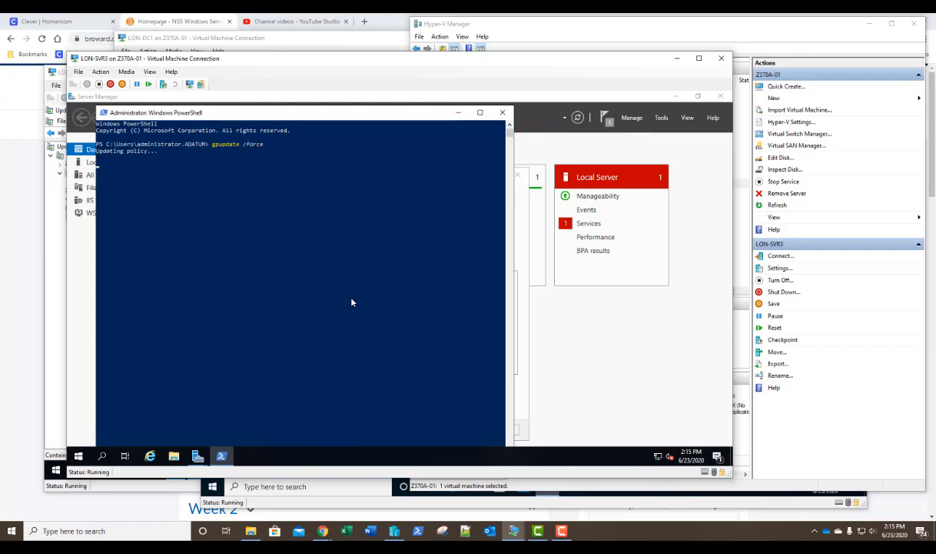
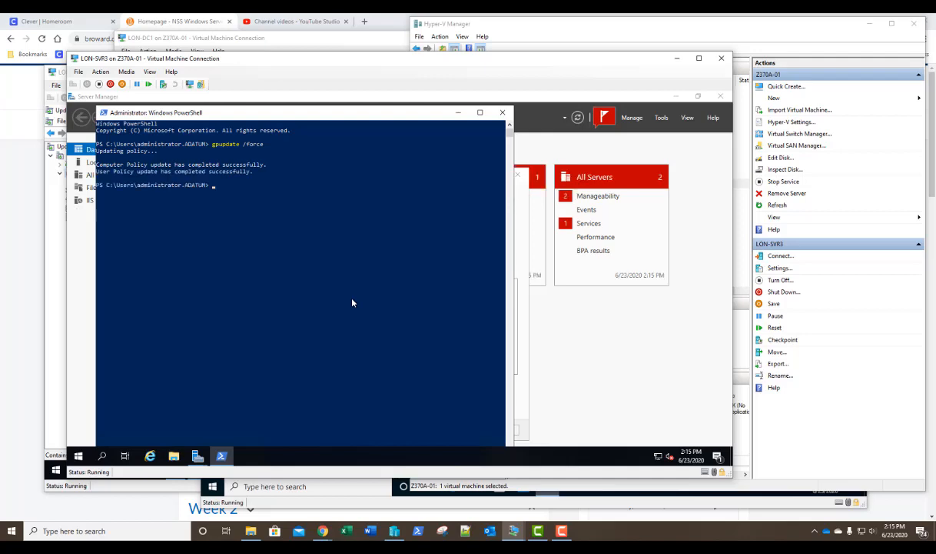
# - Run rsop.msc from PowerShell to open the Resultant Set of Policy console
pyautogui.write('rsop.msc')
pyautogui.press('Return')
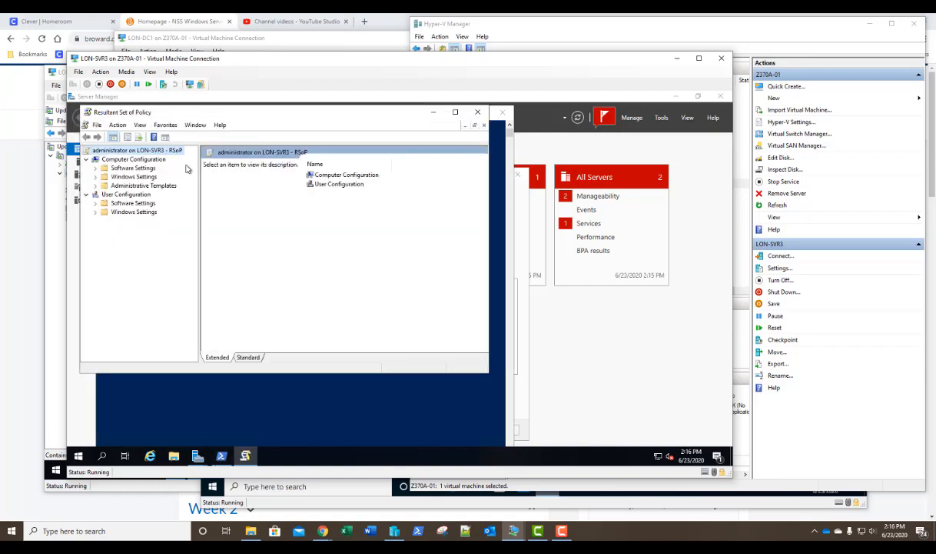
# - Check which group policies apply to the computer in Computer Configuration properties
pyautogui.rightClick(137, 160)
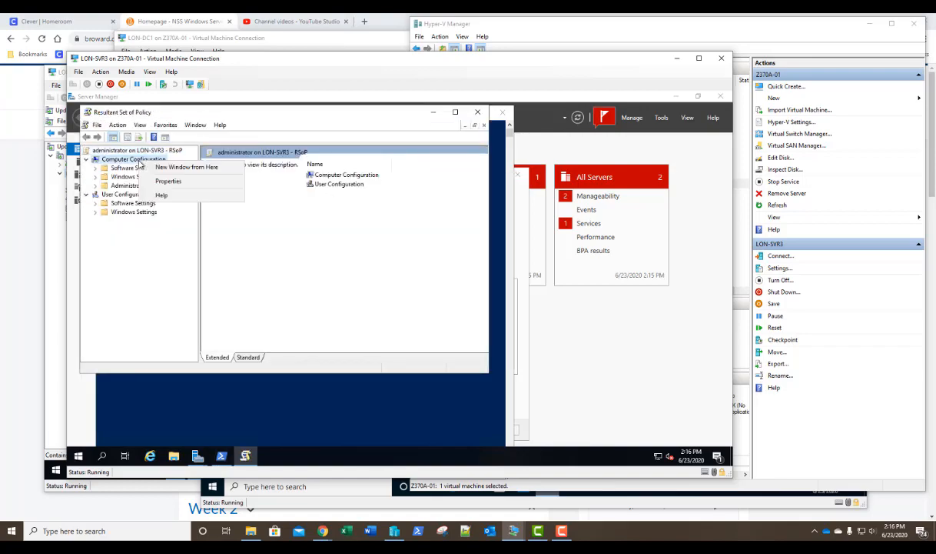
pyautogui.click(156, 182)
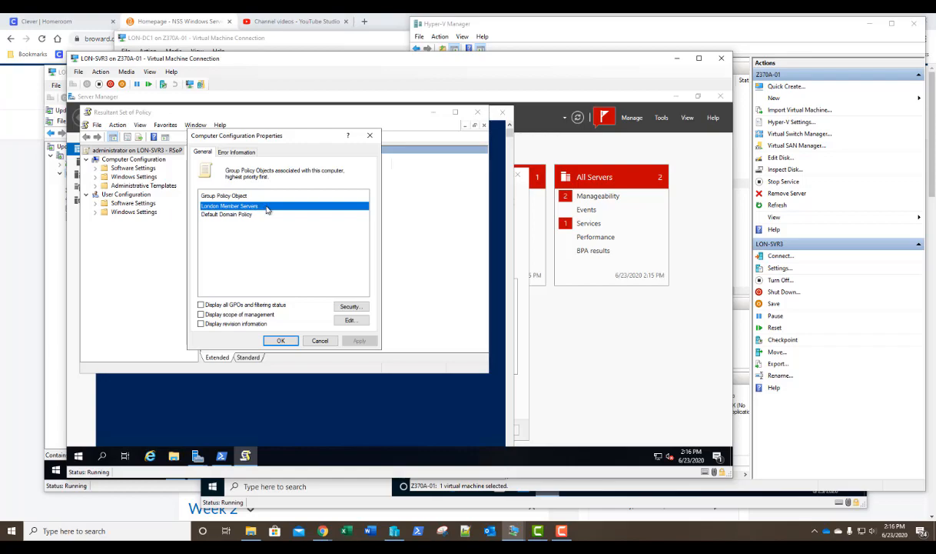
pyautogui.click(370, 136)
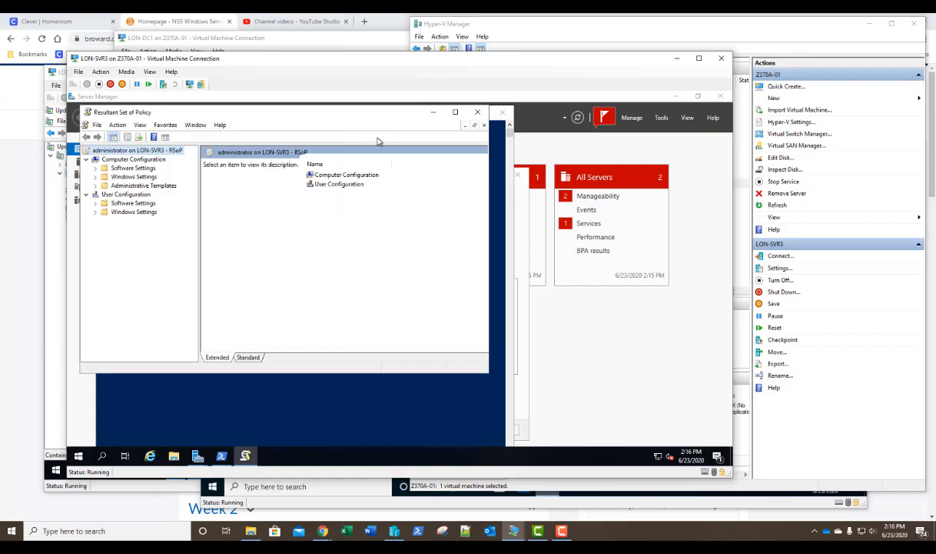
# - Review the applied Windows Update policy settings, then close RSoP and PowerShell
pyautogui.click(96, 186)
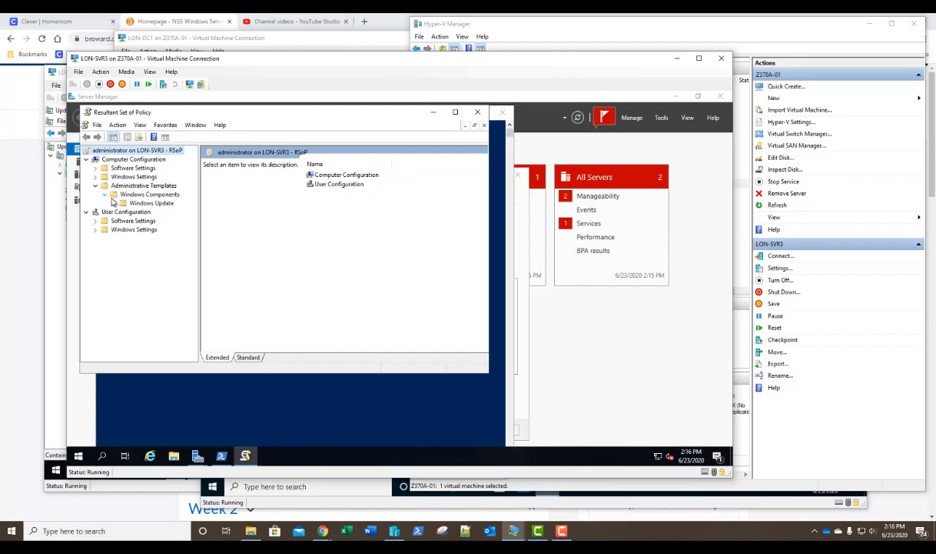
pyautogui.click(129, 204)
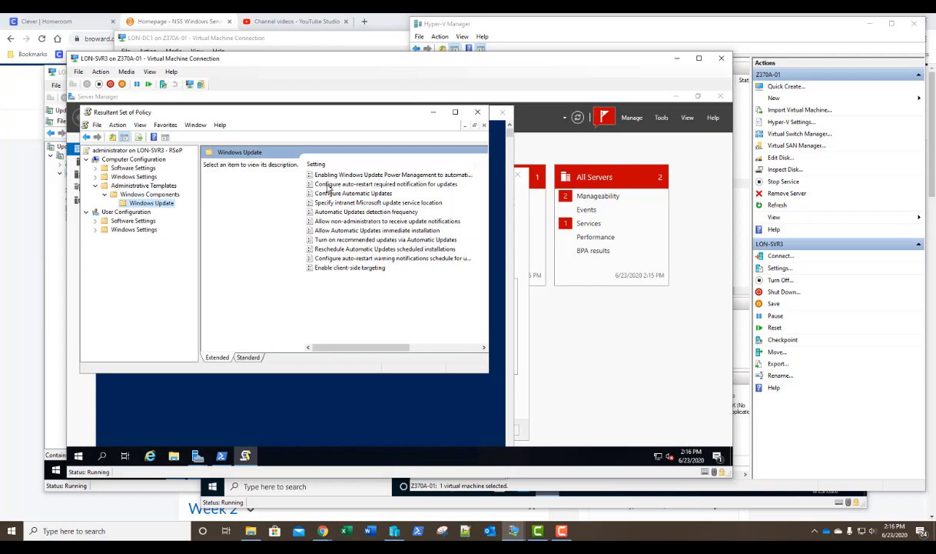
pyautogui.click(477, 113)
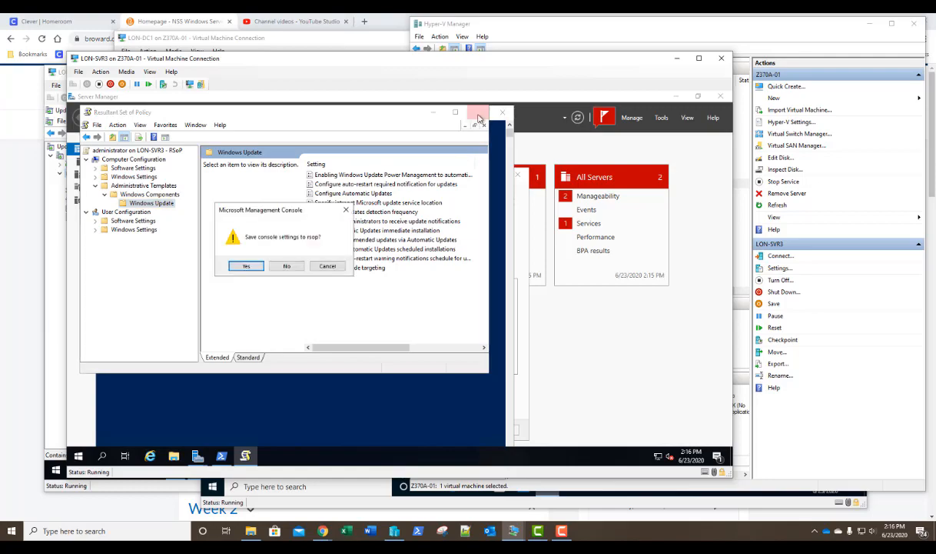
pyautogui.press('Return')
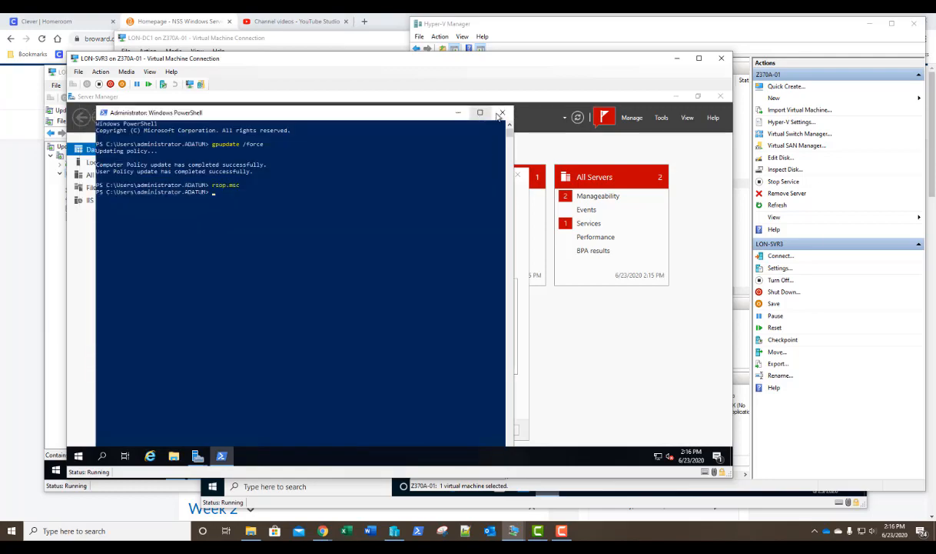
pyautogui.click(502, 112)
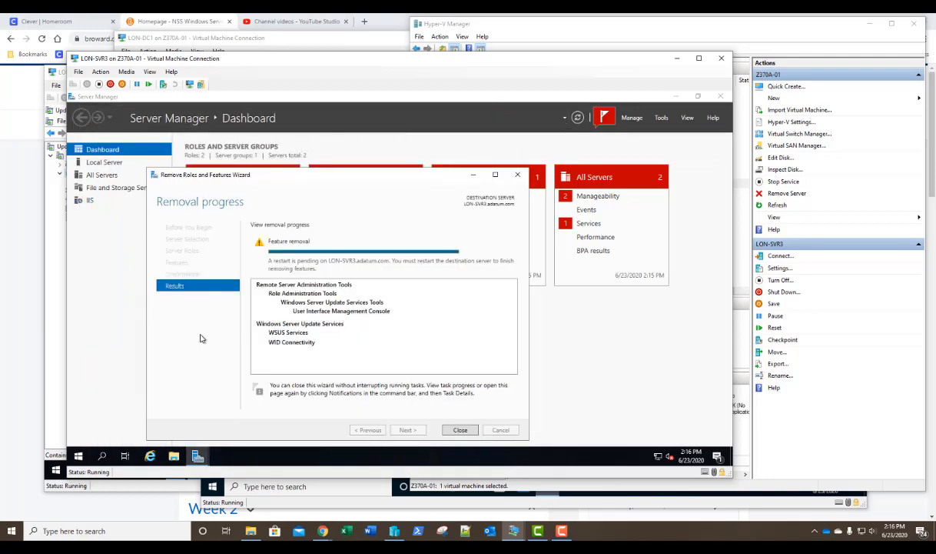
# - Close the removal wizard, view Local Server properties, and shut down LON-SVR3 with a chosen reason
pyautogui.click(460, 429)
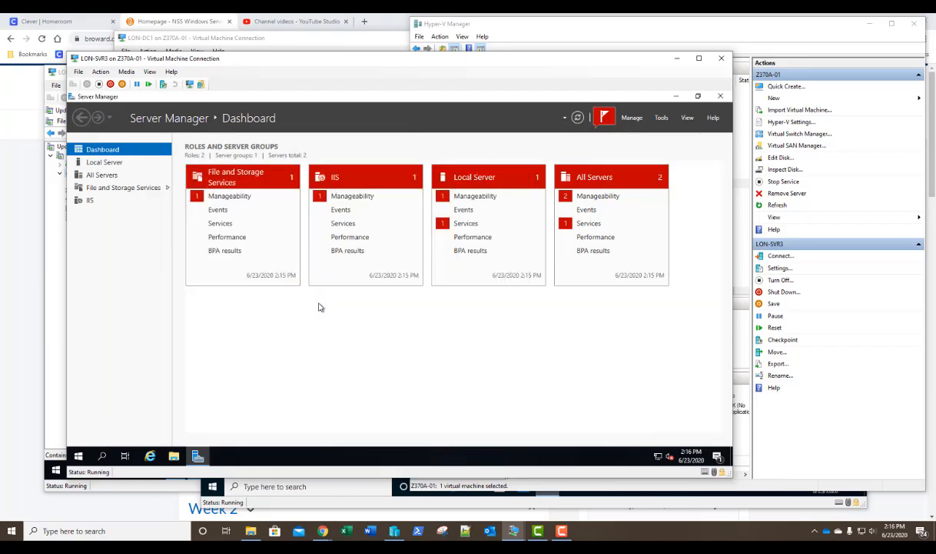
pyautogui.click(104, 162)
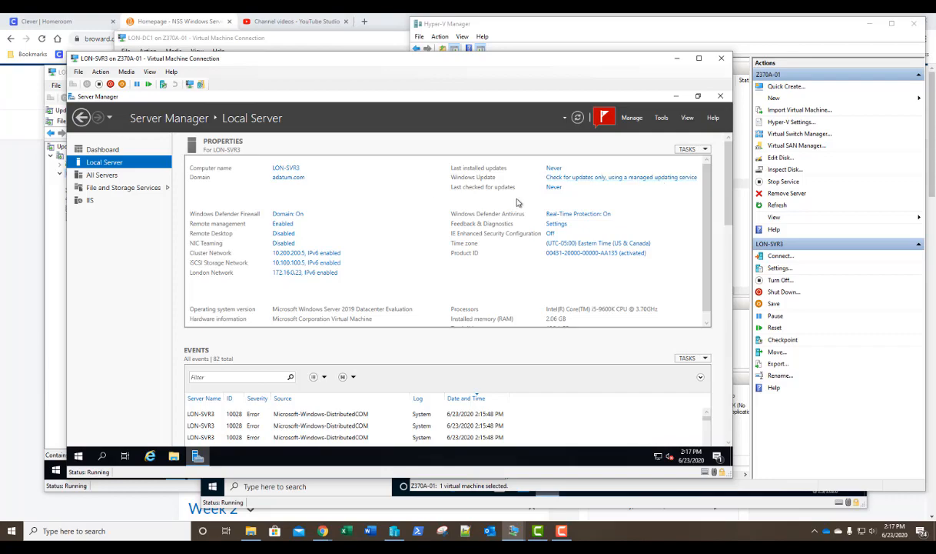
pyautogui.click(83, 460)
pyautogui.rightClick(83, 460)
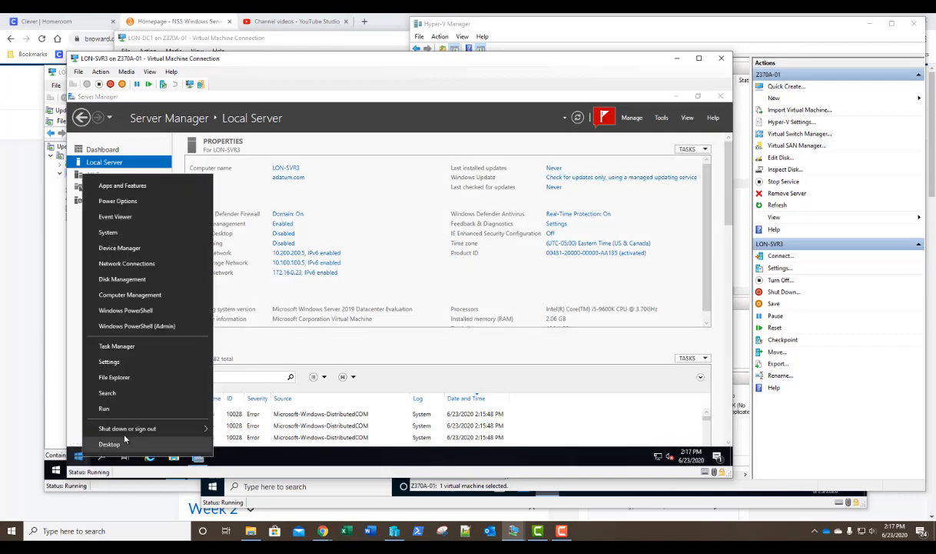
pyautogui.moveTo(181, 428)
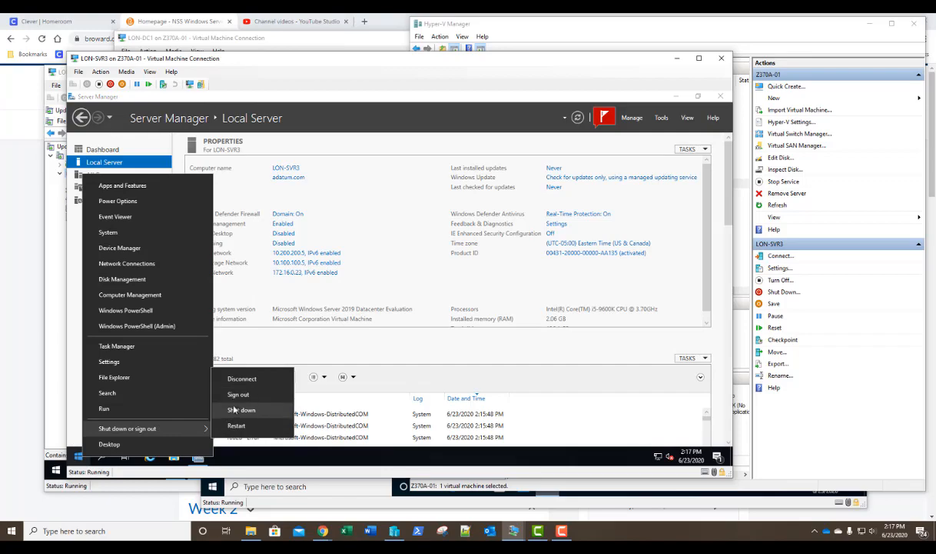
pyautogui.click(235, 410)
pyautogui.click(193, 416)
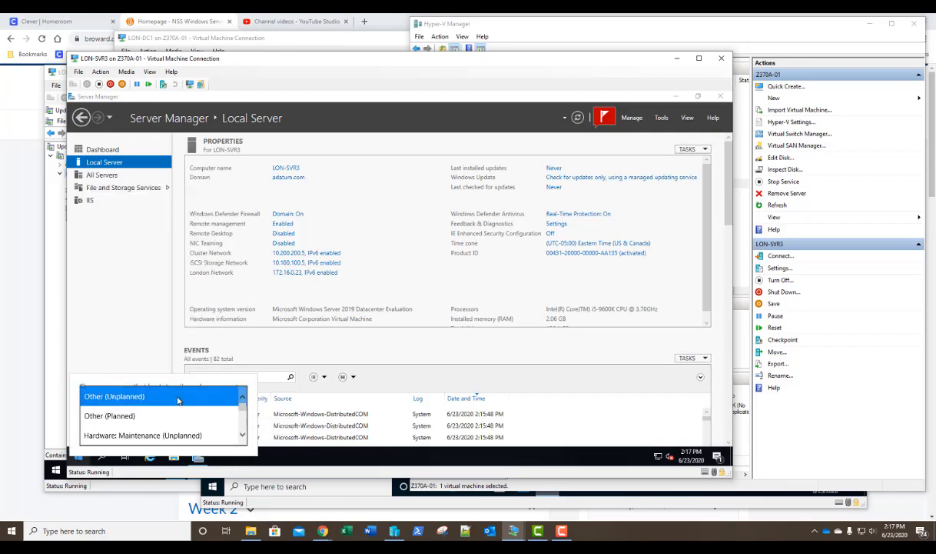
pyautogui.click(153, 415)
pyautogui.click(215, 439)
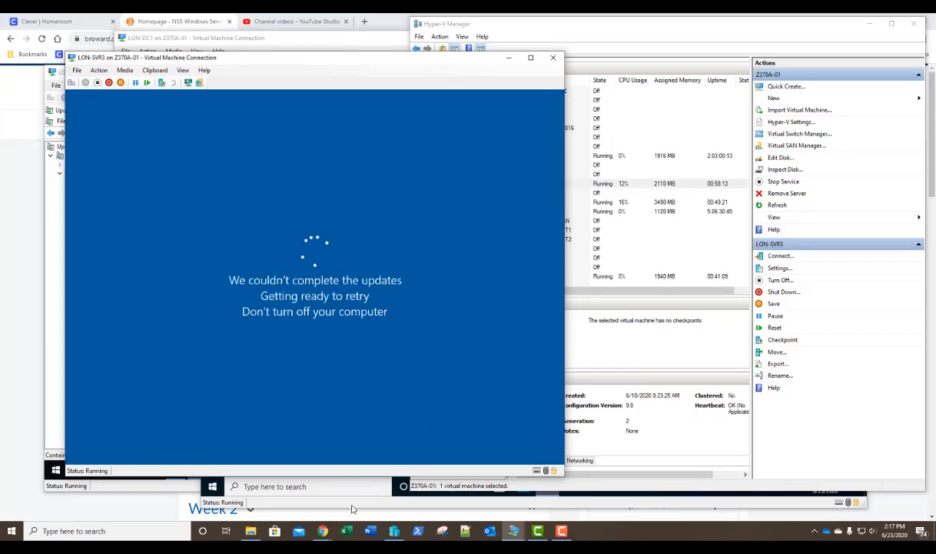
# - On the Win10Dev VM, run rsop.msc to open Resultant Set of Policy
pyautogui.click(359, 501)
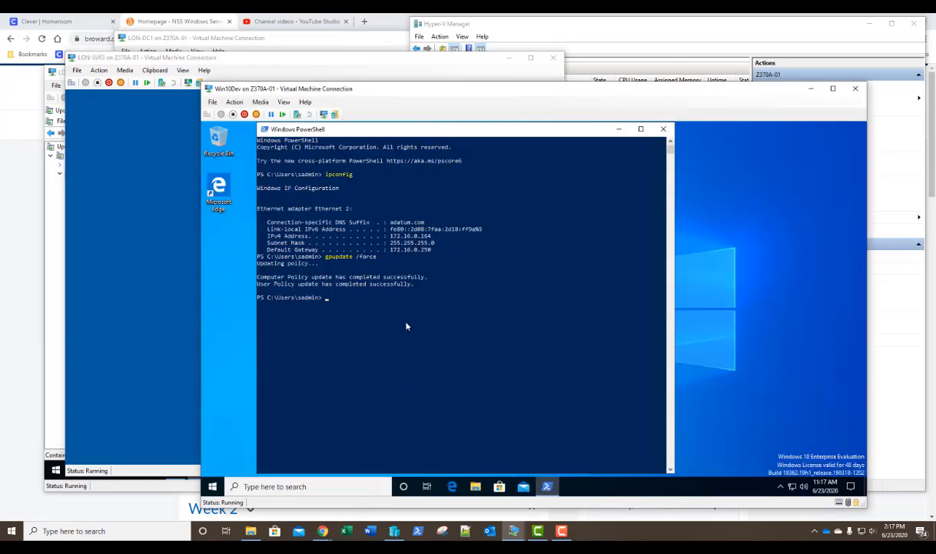
pyautogui.write('rsop.msc')
pyautogui.press('Return')
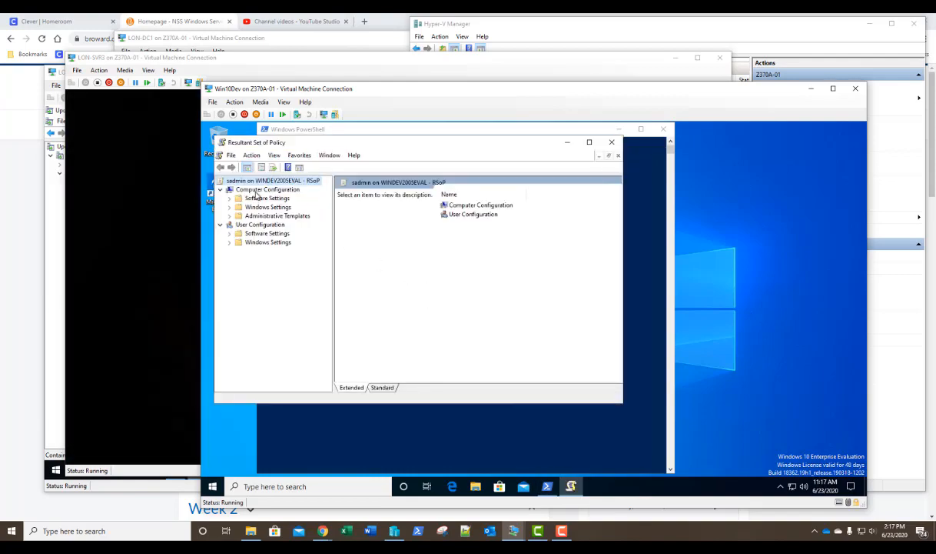
# - Confirm London Computers, Default Domain Policy and Local Group Policy apply, then close without saving
pyautogui.rightClick(256, 192)
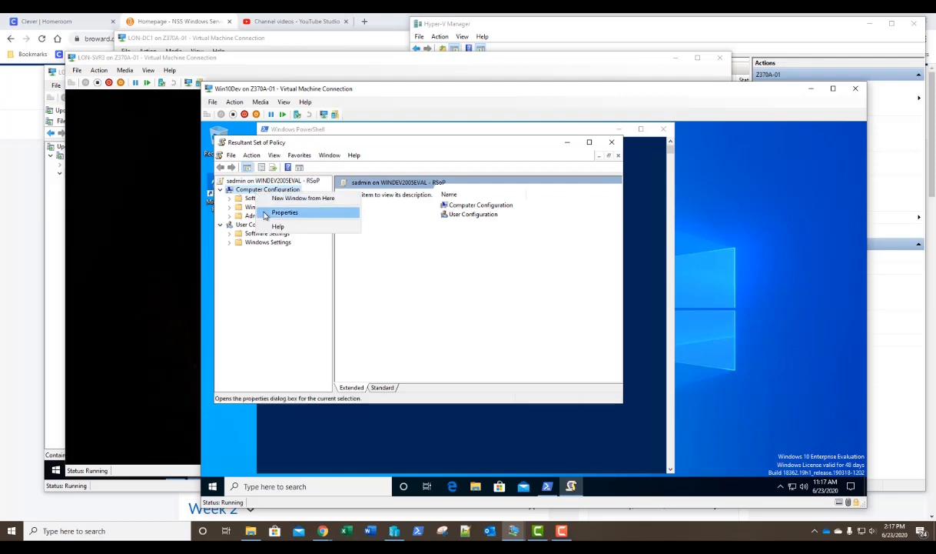
pyautogui.click(265, 214)
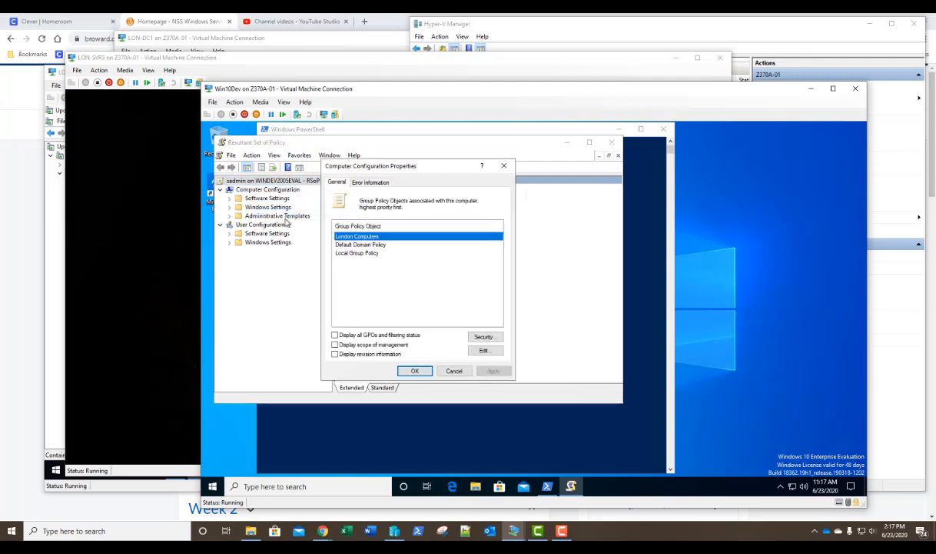
pyautogui.click(504, 166)
pyautogui.click(612, 144)
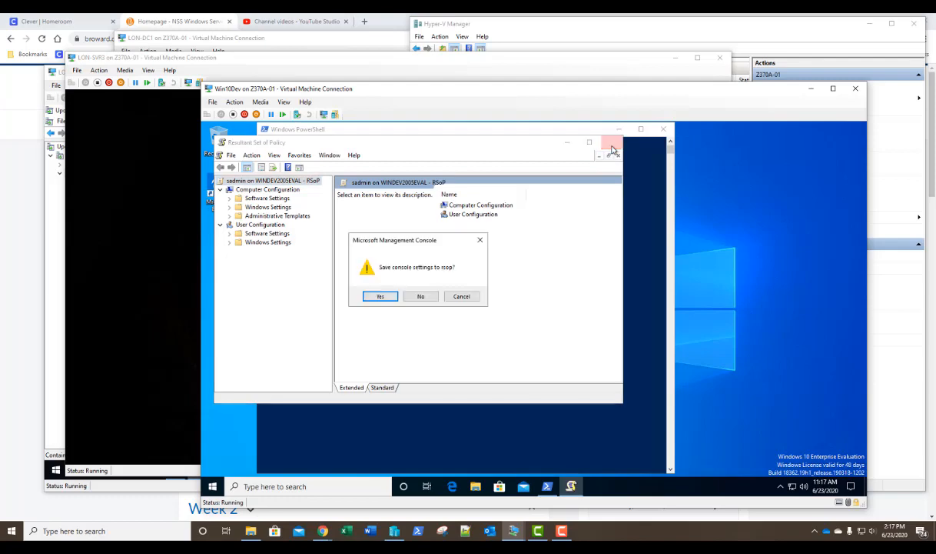
pyautogui.press('n')
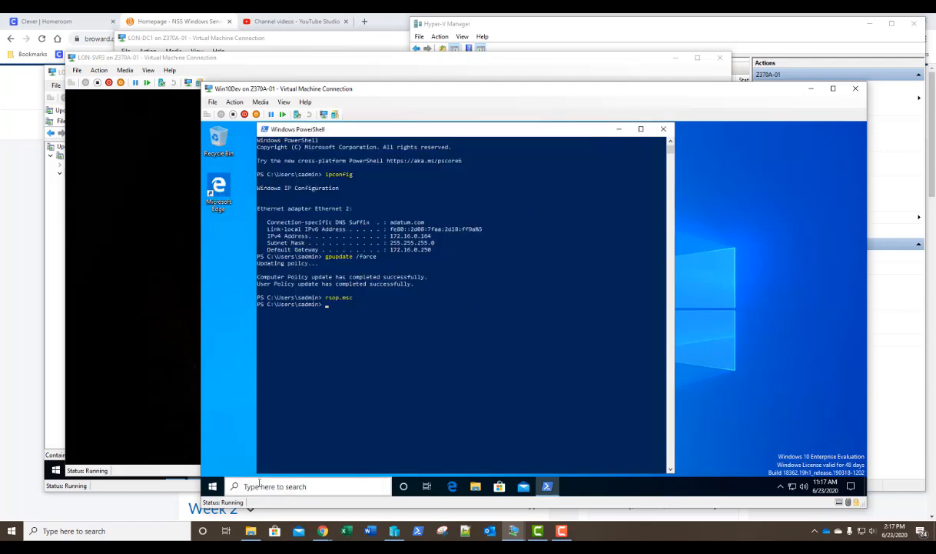
# - Open Windows Update settings on Win10Dev and view the configured update policies
pyautogui.click(213, 487)
pyautogui.write('windows up')
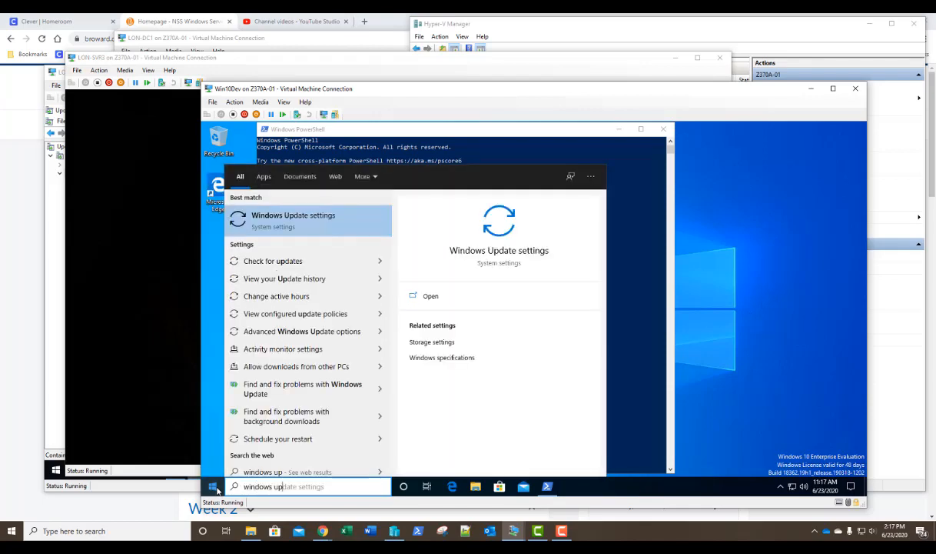
pyautogui.press('Return')
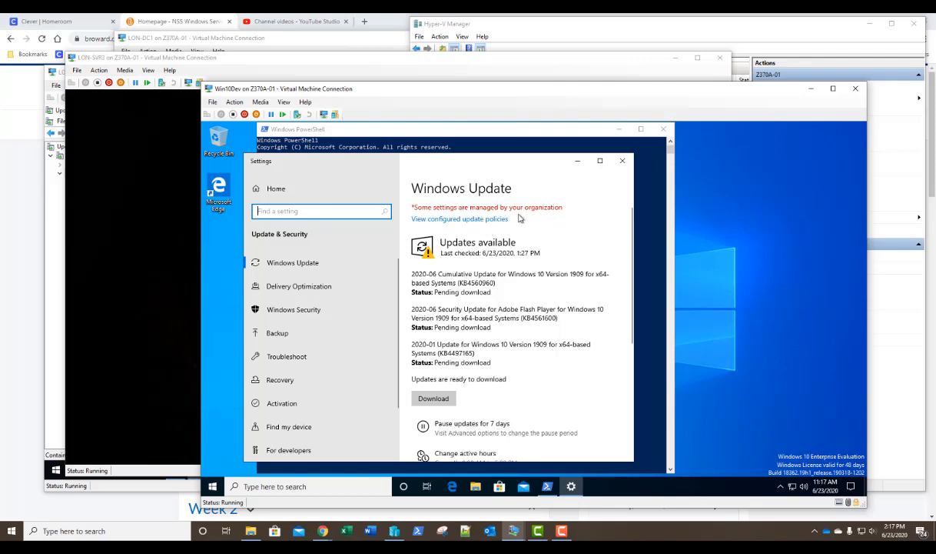
pyautogui.click(488, 220)
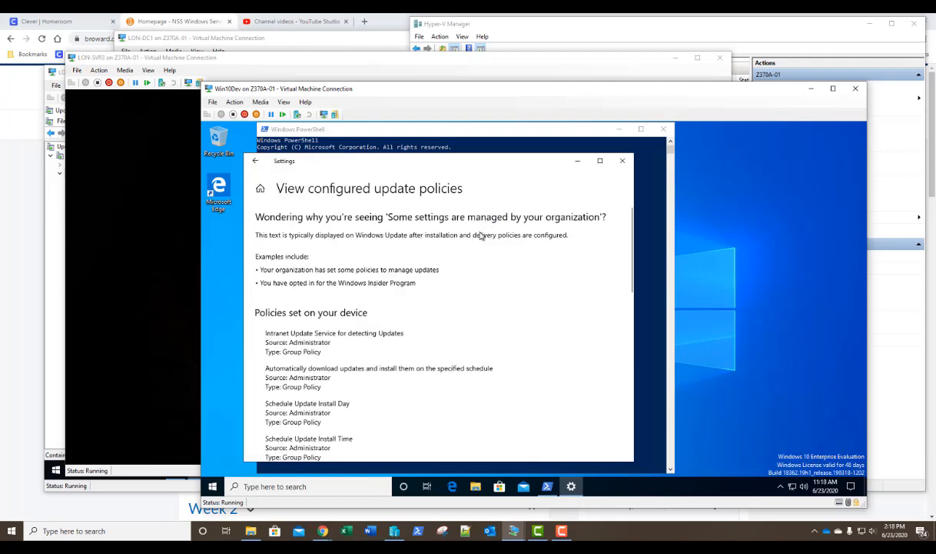
pyautogui.scroll(-5, 474, 389)
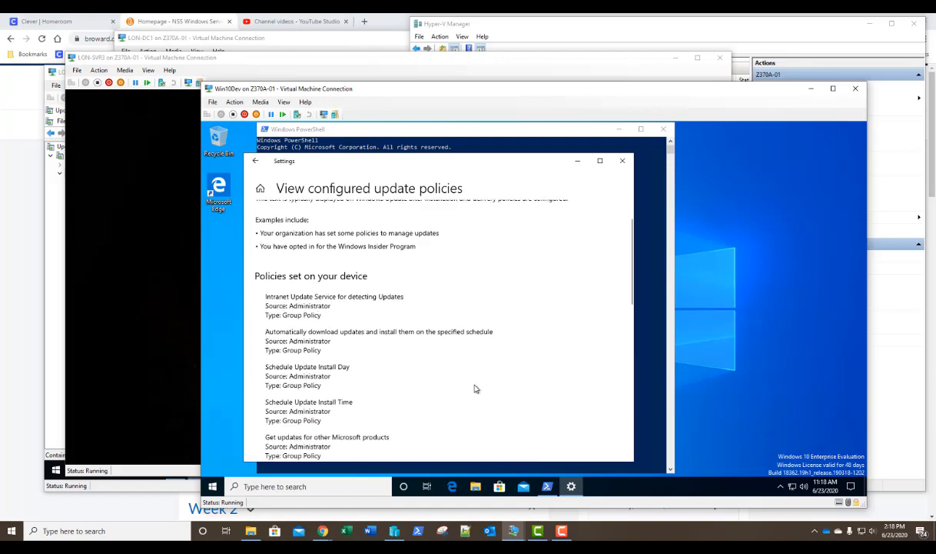
pyautogui.scroll(-3, 475, 388)
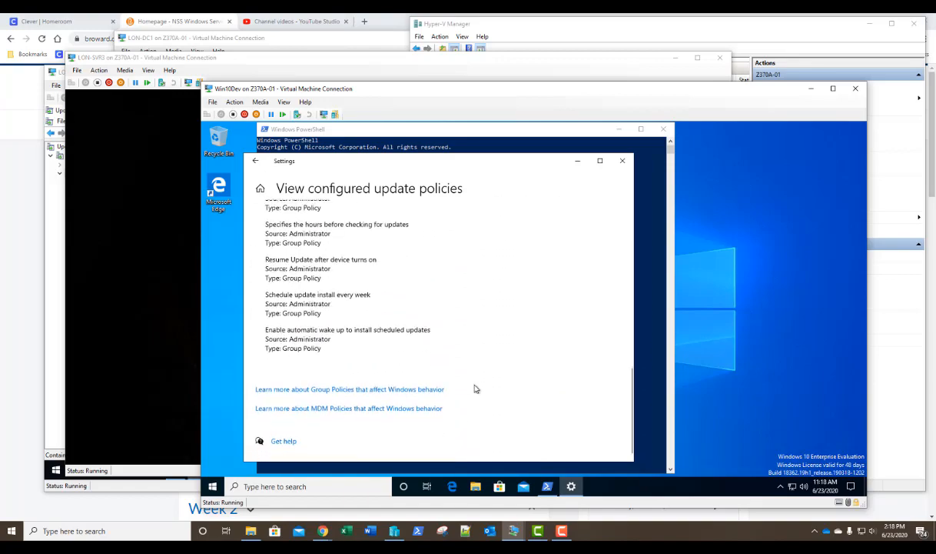
pyautogui.scroll(2, 474, 389)
pyautogui.scroll(3, 474, 388)
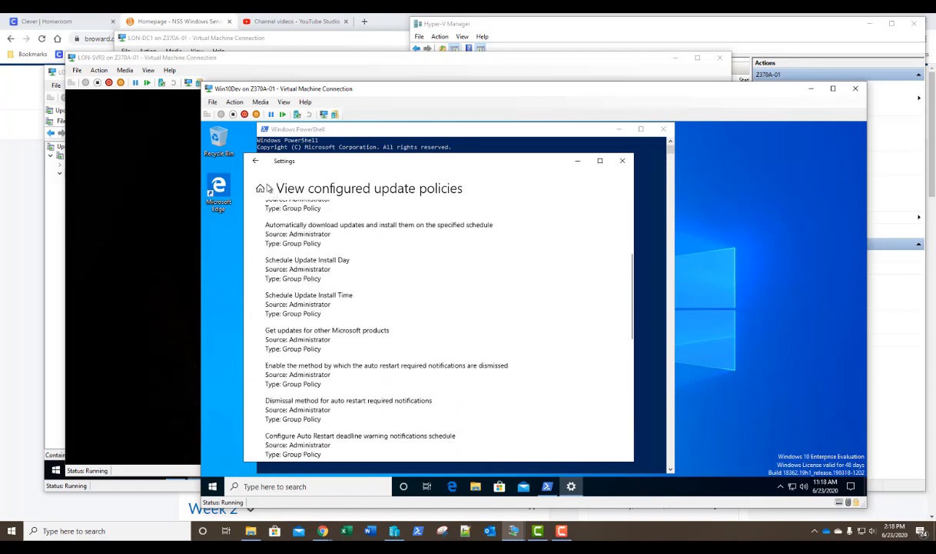
pyautogui.click(255, 161)
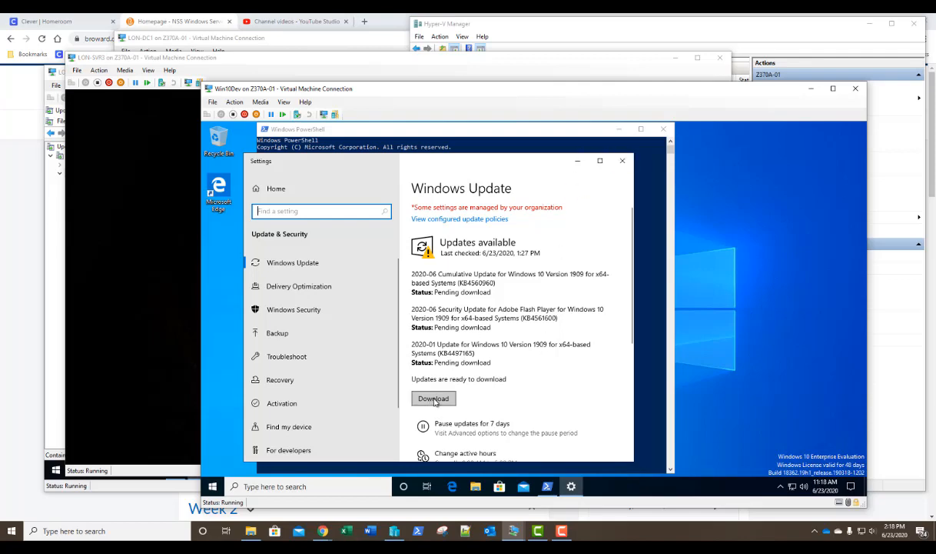
# - Close Settings, restart Win10Dev with shutdown /r /t 0, reconnect, and switch to LON-WSUS
pyautogui.click(622, 161)
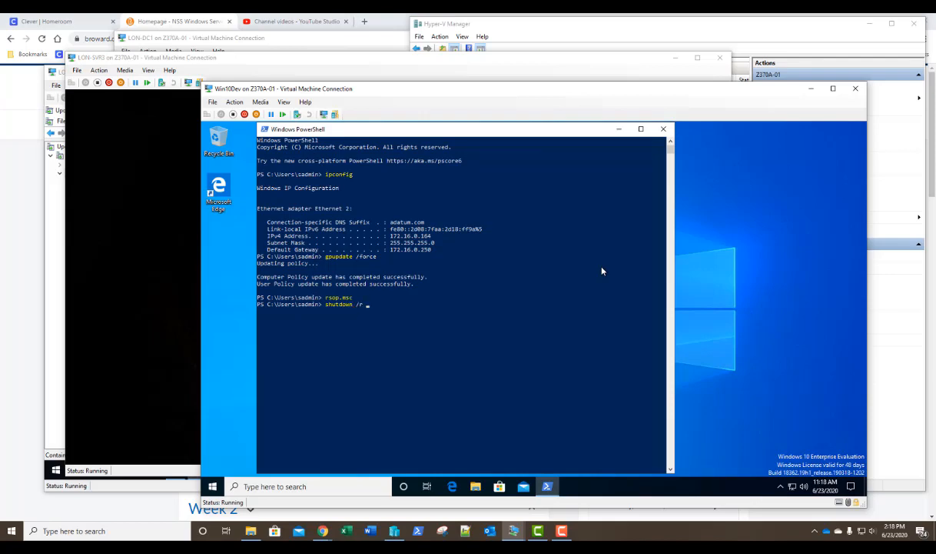
pyautogui.press('Return')
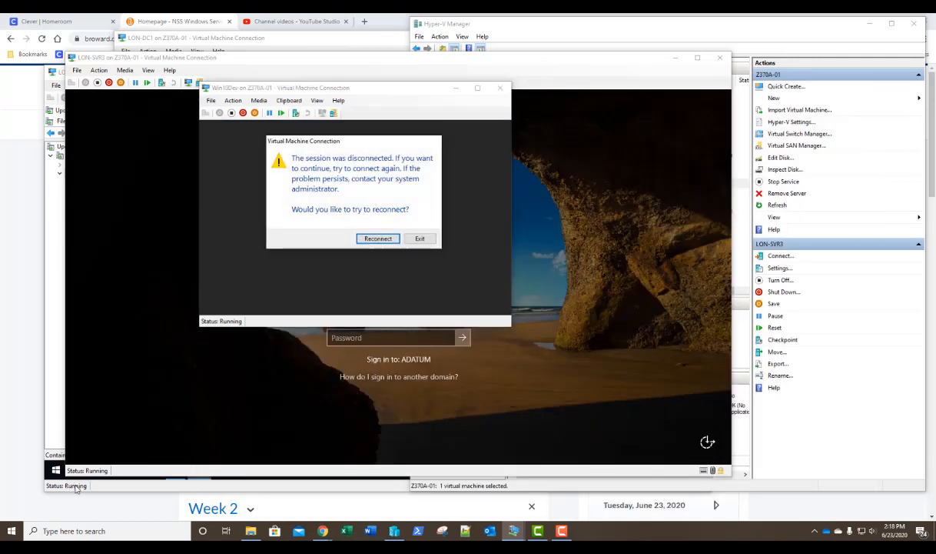
pyautogui.click(378, 238)
pyautogui.click(130, 466)
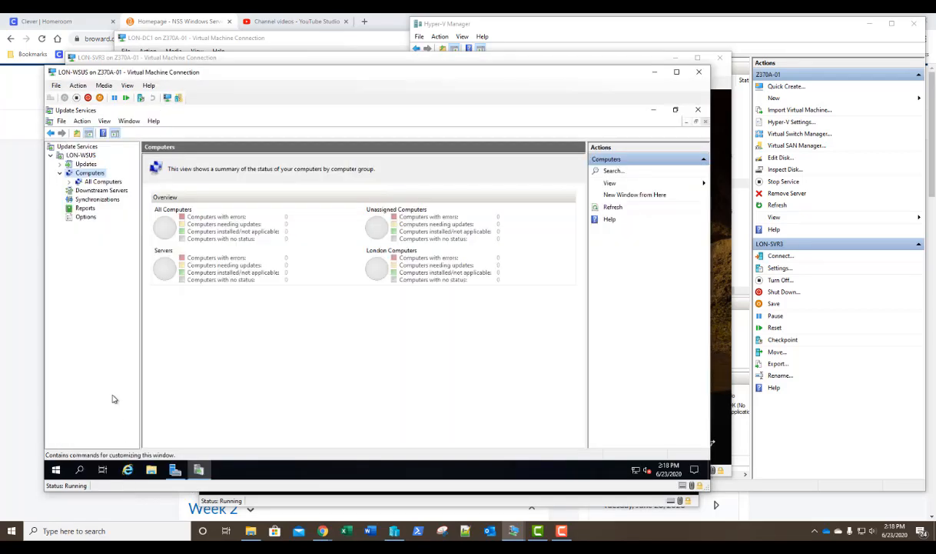
# - View the LON-WSUS overview and the Updates summary with its categories expanded
pyautogui.click(81, 155)
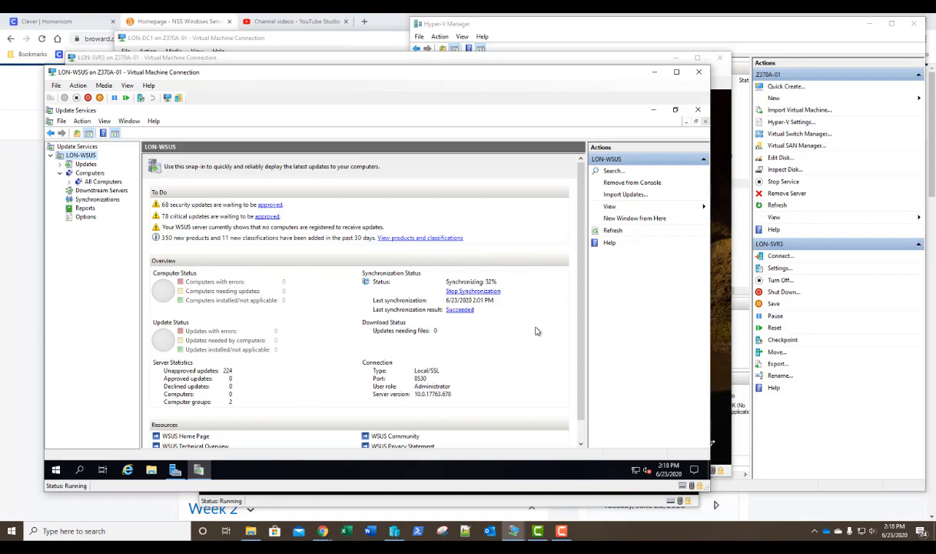
pyautogui.click(77, 165)
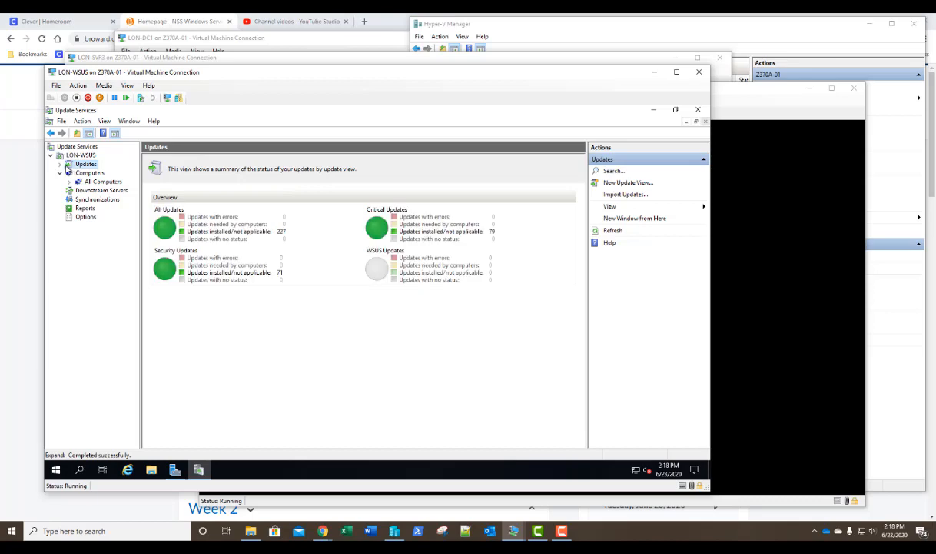
pyautogui.click(61, 165)
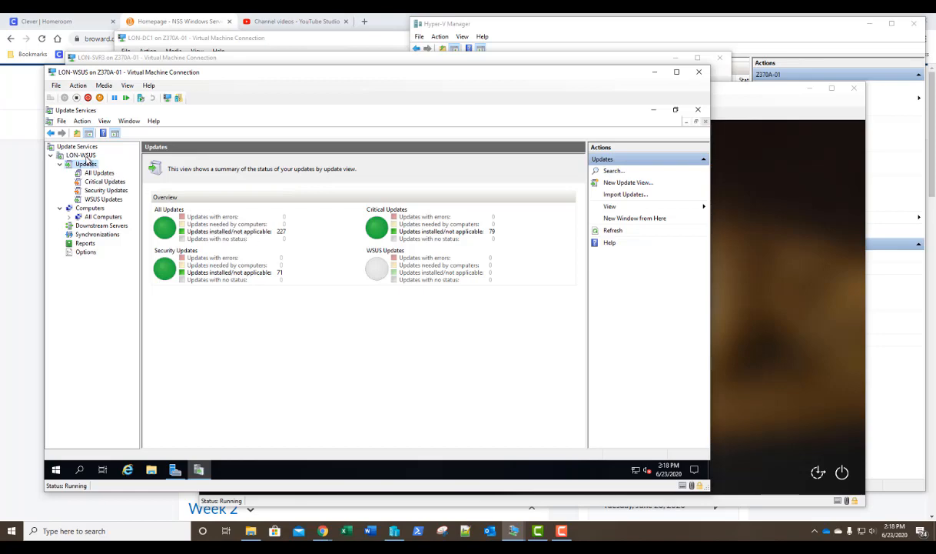
pyautogui.click(86, 157)
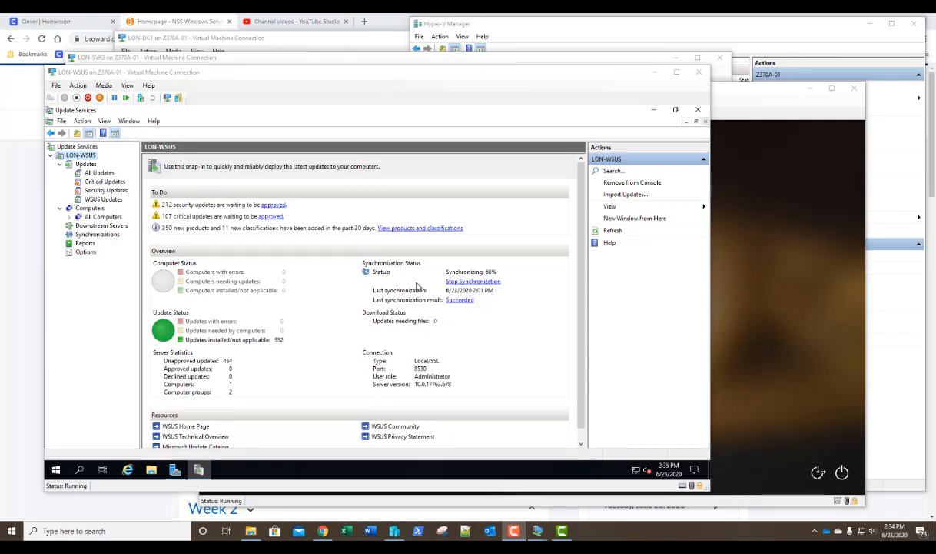
pyautogui.click(90, 209)
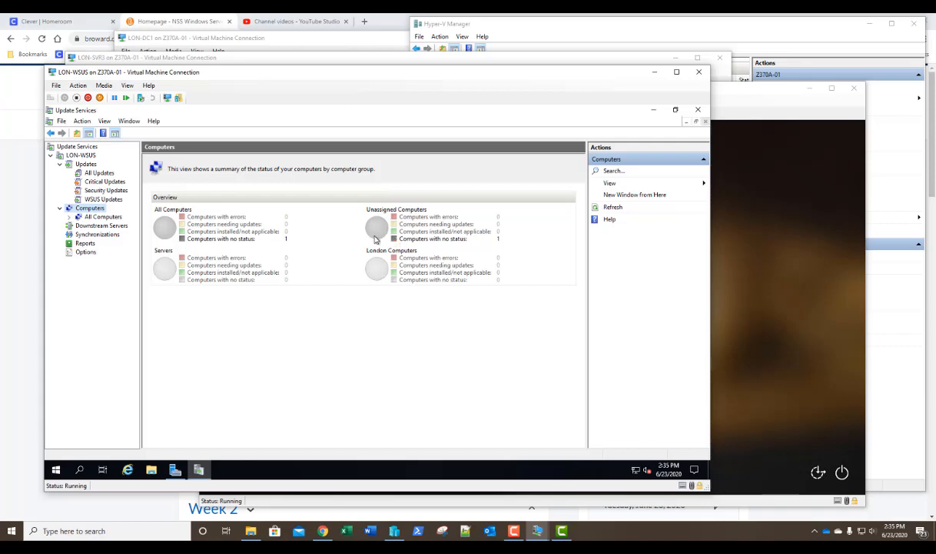
pyautogui.click(85, 253)
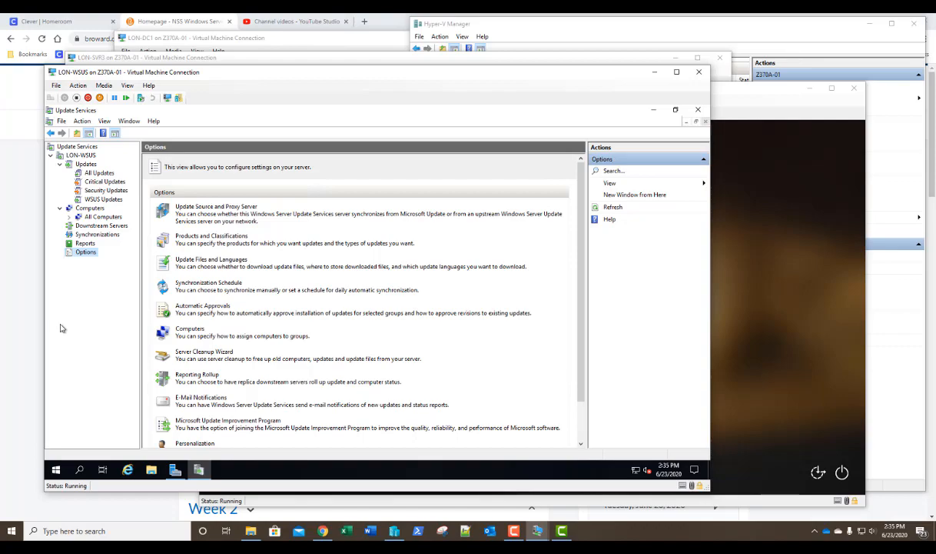
pyautogui.click(191, 330)
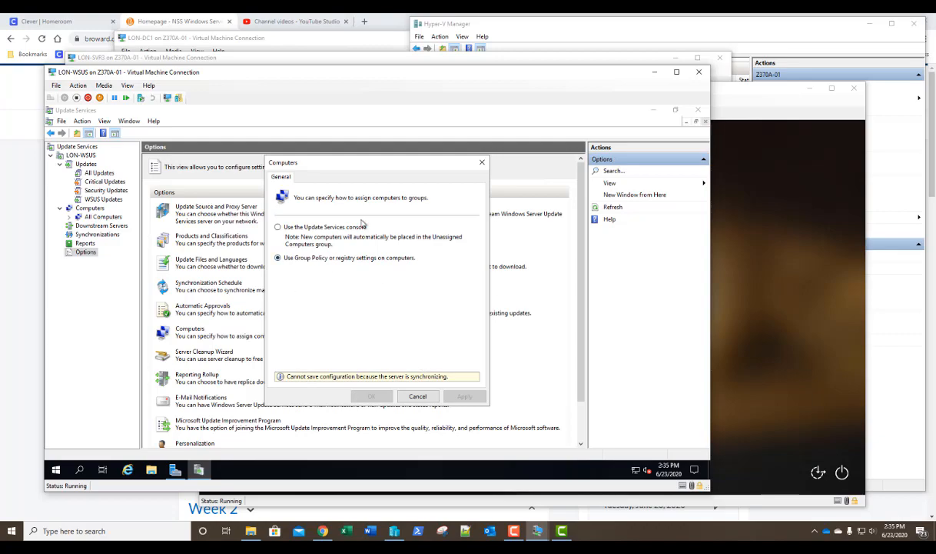
pyautogui.click(419, 397)
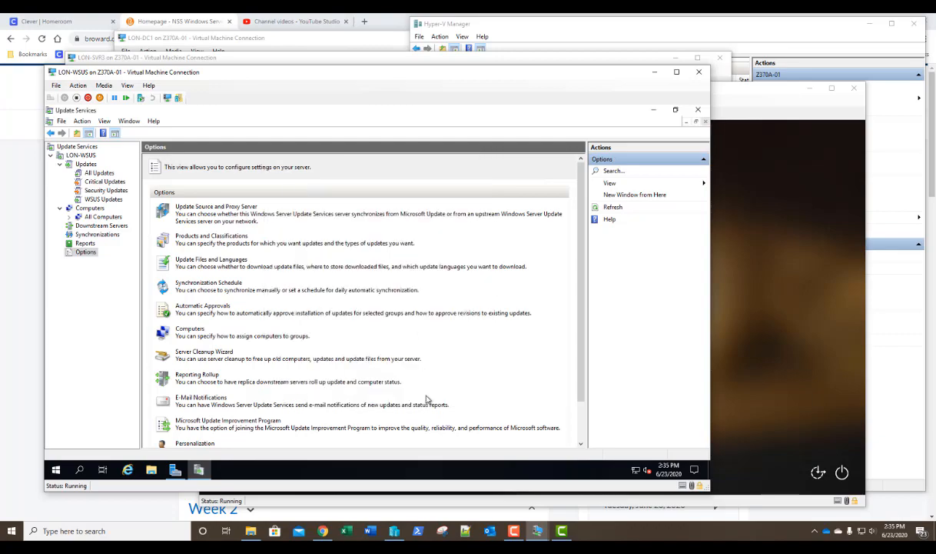
pyautogui.click(85, 156)
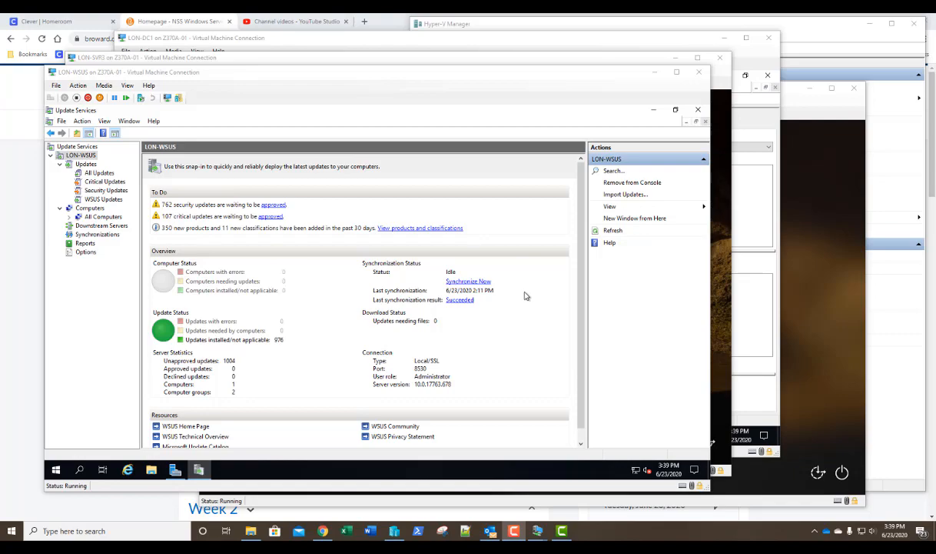
# - Select the Computers node to see the group summary
pyautogui.click(99, 209)
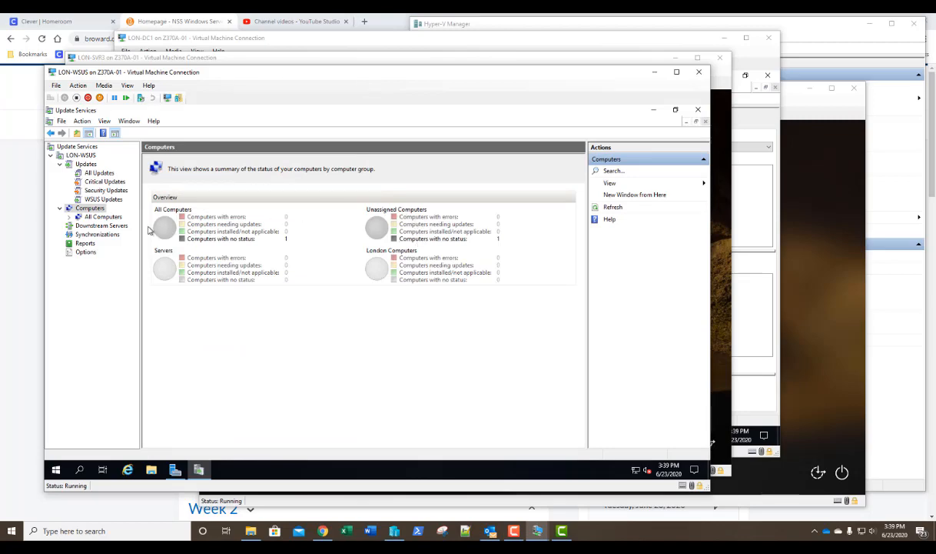
# - List Unassigned Computers with status filter set to Any and refreshed
pyautogui.click(69, 217)
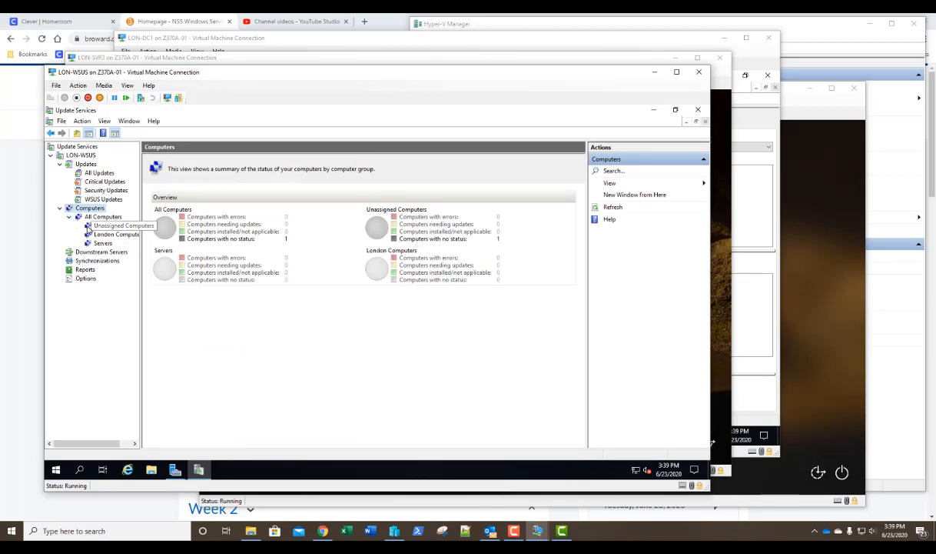
pyautogui.click(97, 226)
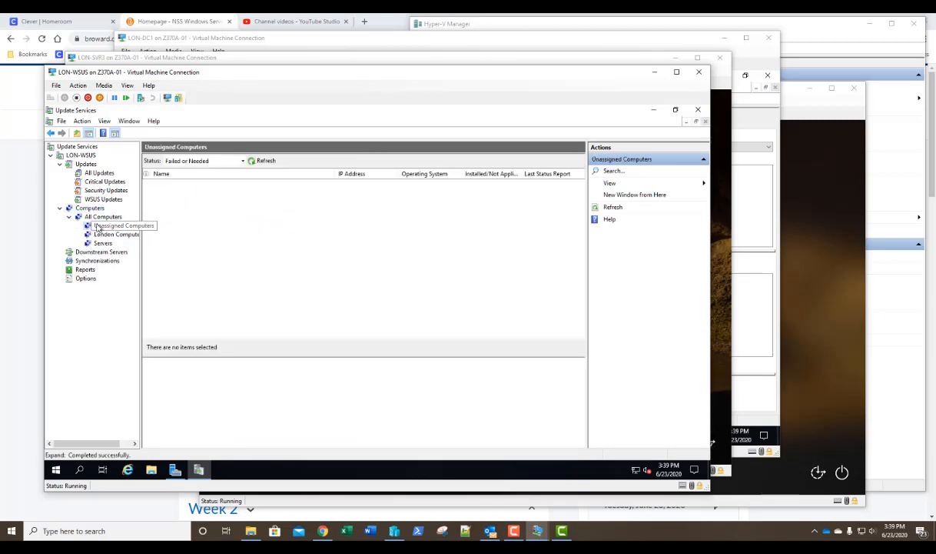
pyautogui.click(240, 161)
pyautogui.click(223, 214)
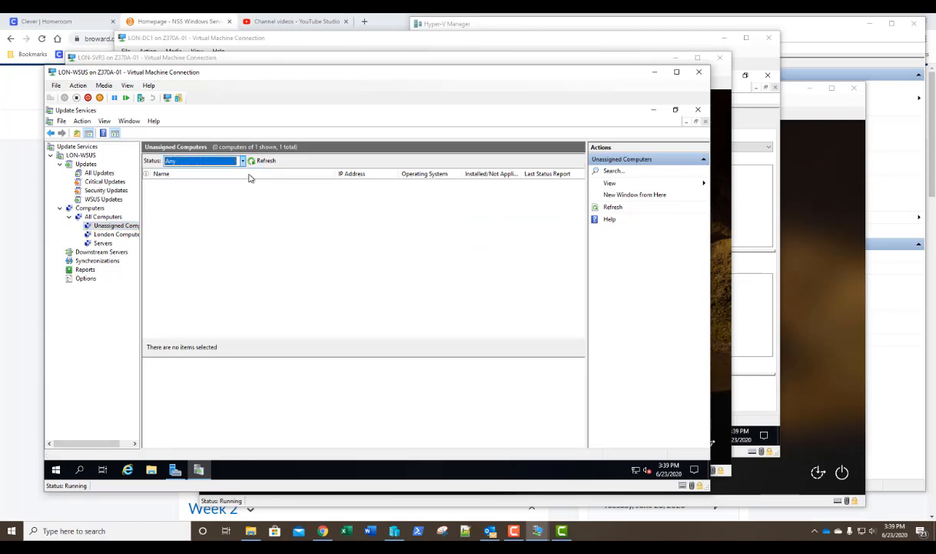
pyautogui.click(256, 163)
# - Change lon-svr3.adatum.com's membership to the Servers group and view the Computers summary
pyautogui.click(260, 186)
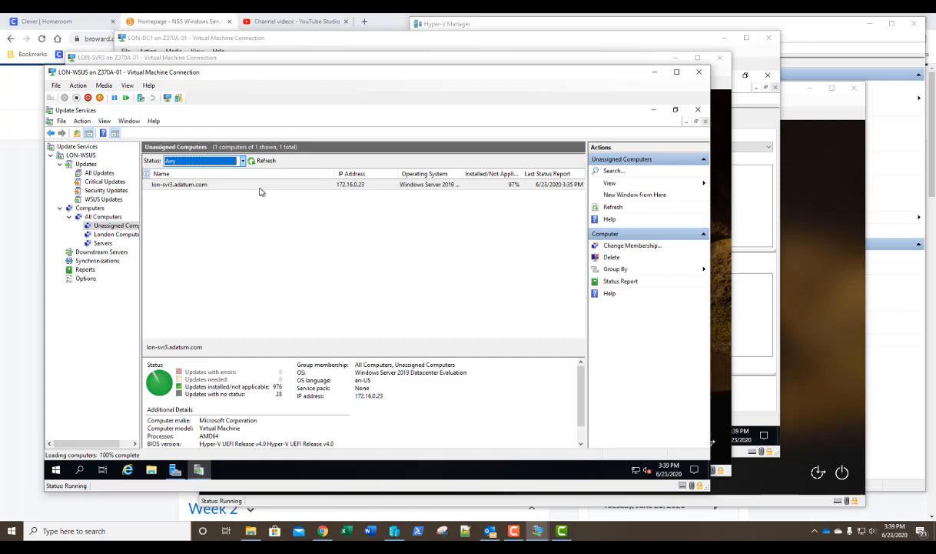
pyautogui.rightClick(179, 188)
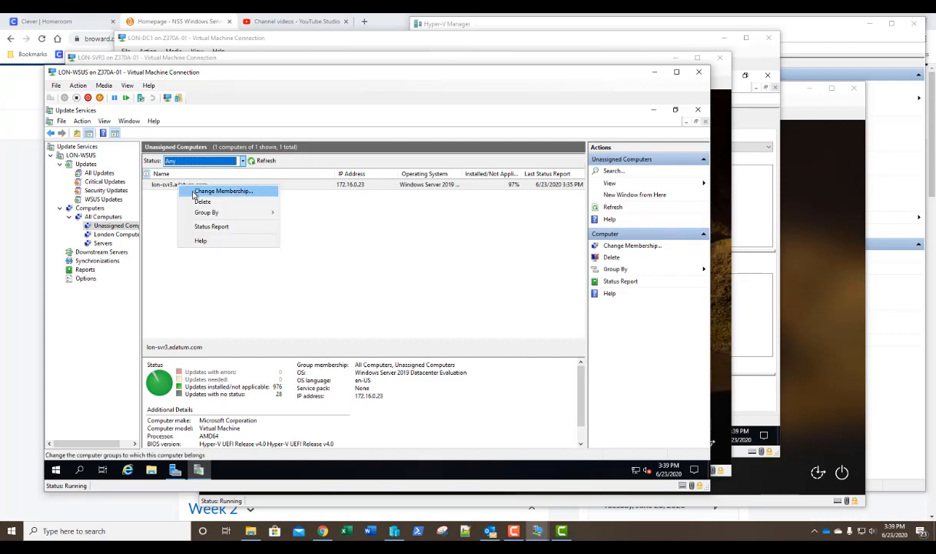
pyautogui.click(195, 191)
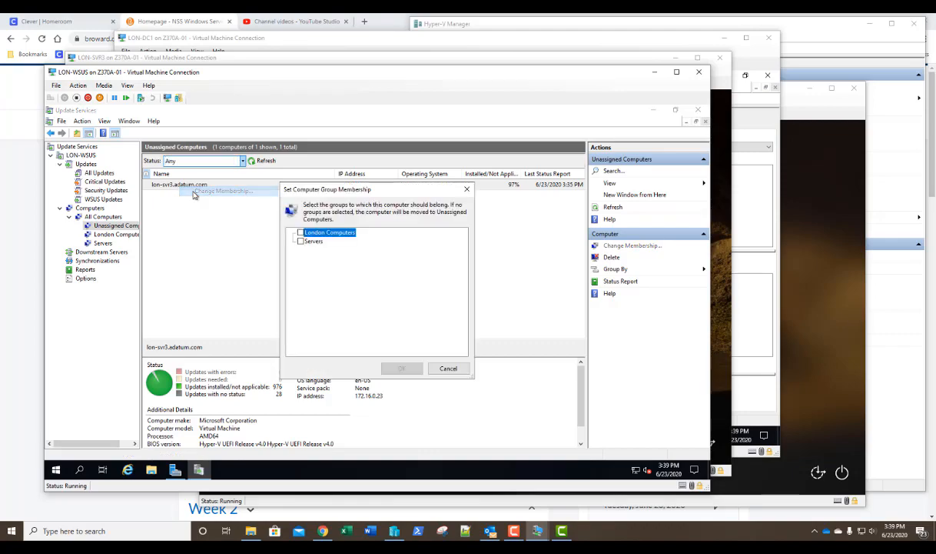
pyautogui.click(301, 241)
pyautogui.click(402, 368)
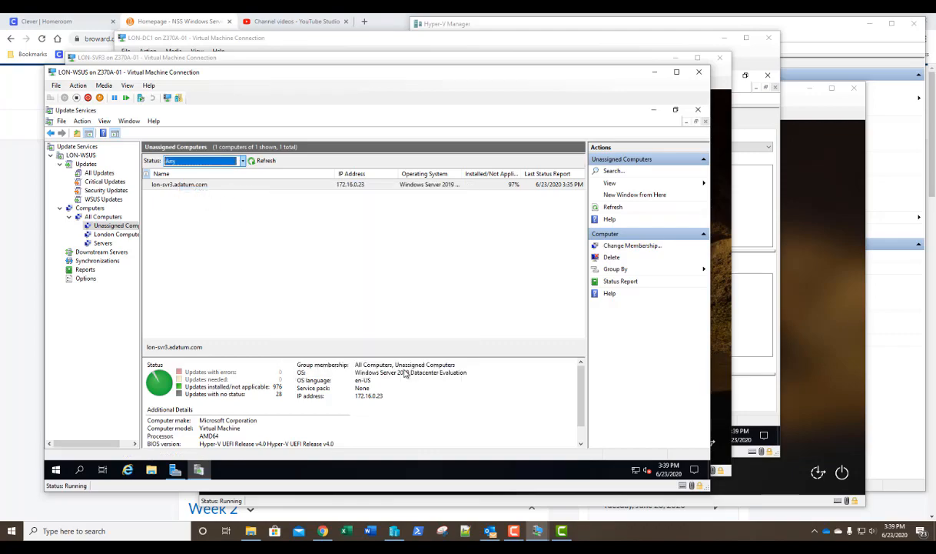
pyautogui.click(89, 207)
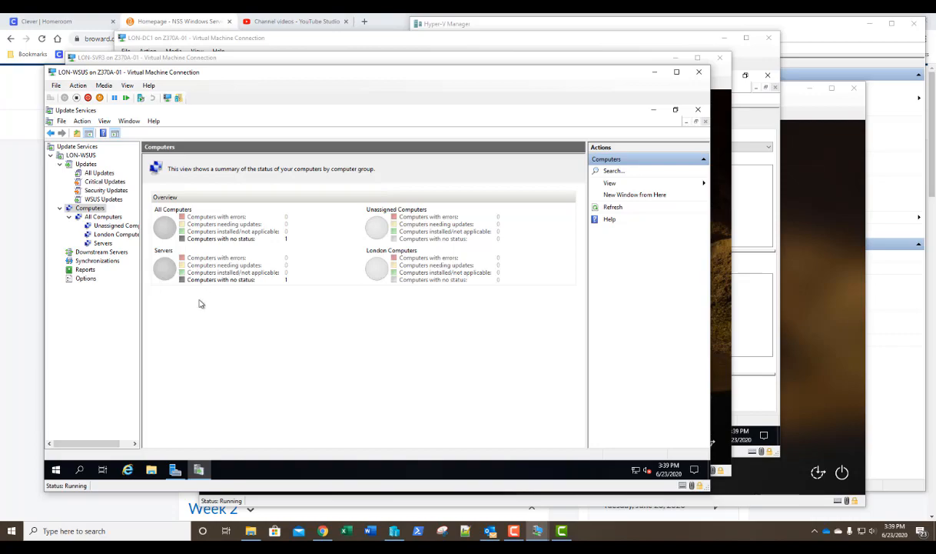
# - Set computer group assignment to 'Use Group Policy or registry settings on computers', then view Updates
pyautogui.click(86, 277)
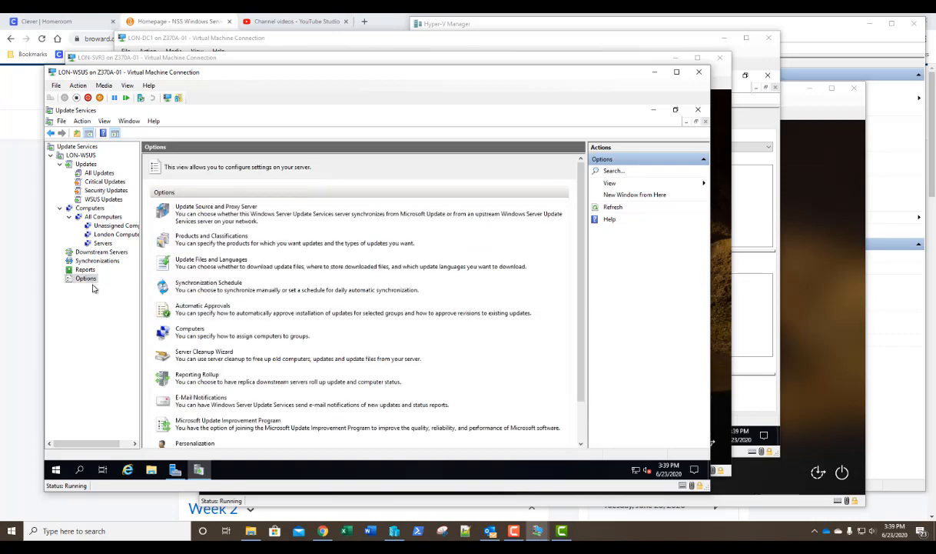
pyautogui.click(165, 327)
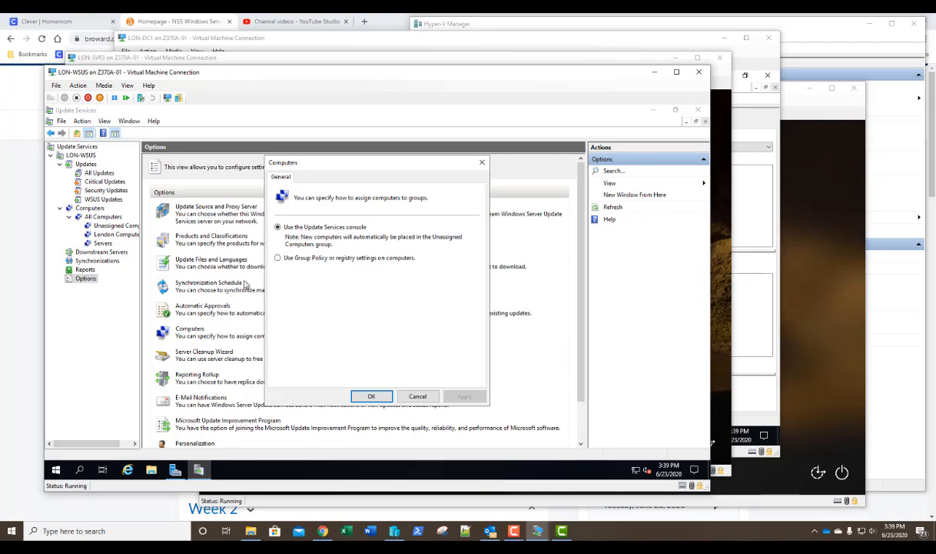
pyautogui.click(278, 259)
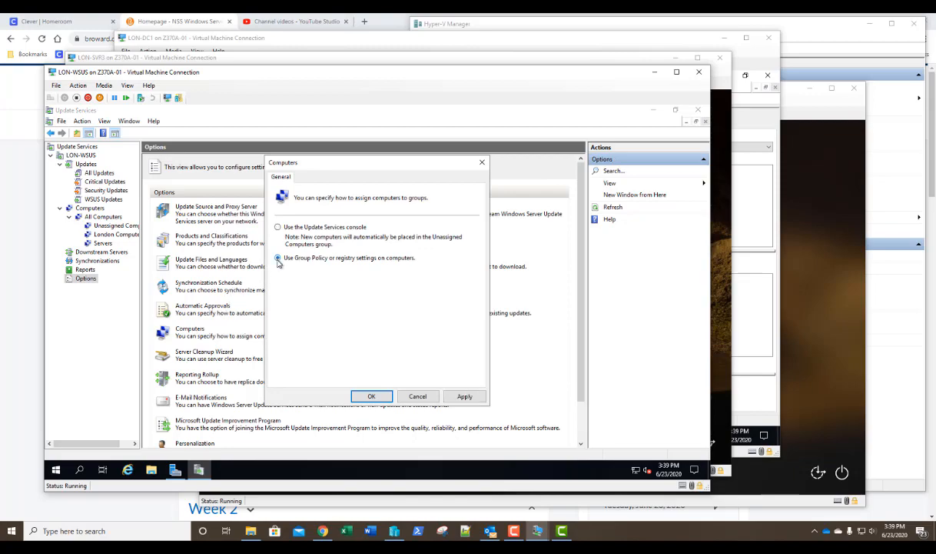
pyautogui.click(375, 396)
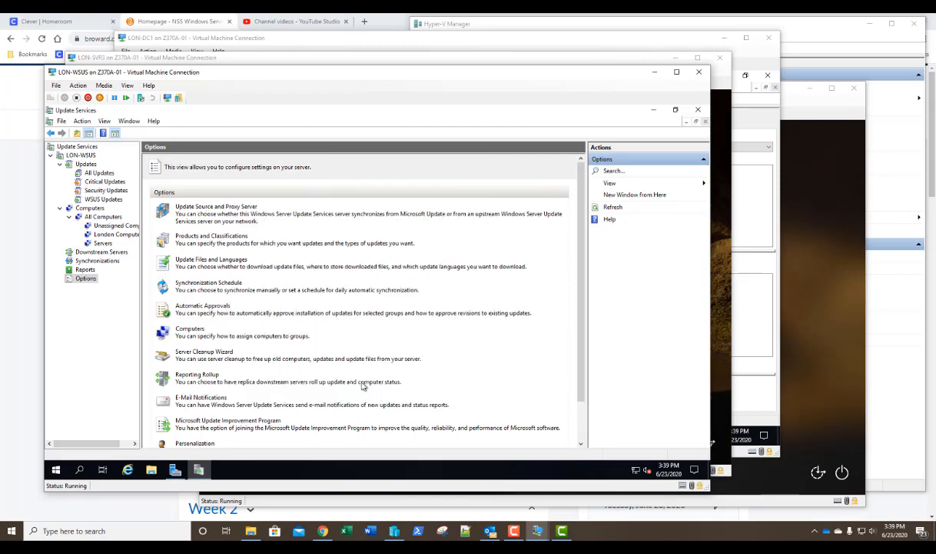
pyautogui.click(84, 164)
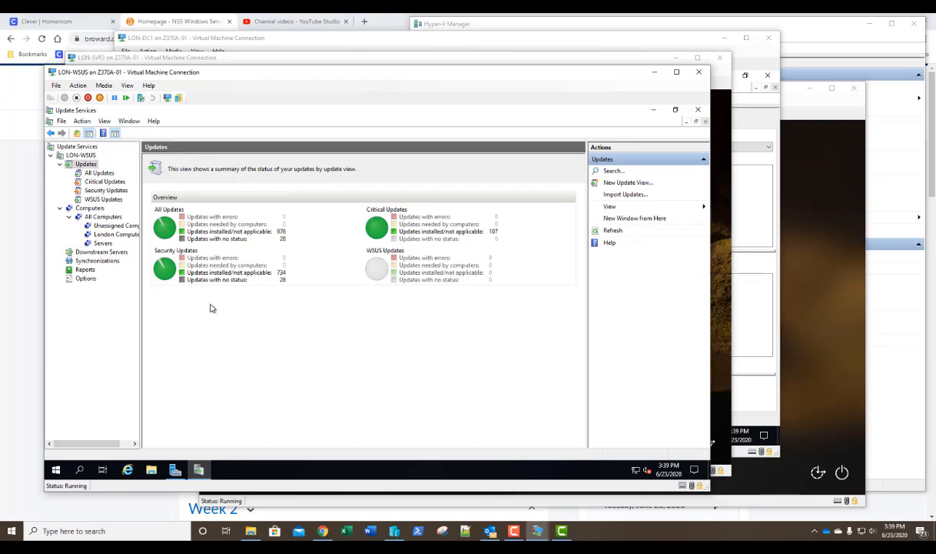
# - Check the synchronized classifications in Products and Classifications, cancel, and view the Updates summary
pyautogui.click(86, 279)
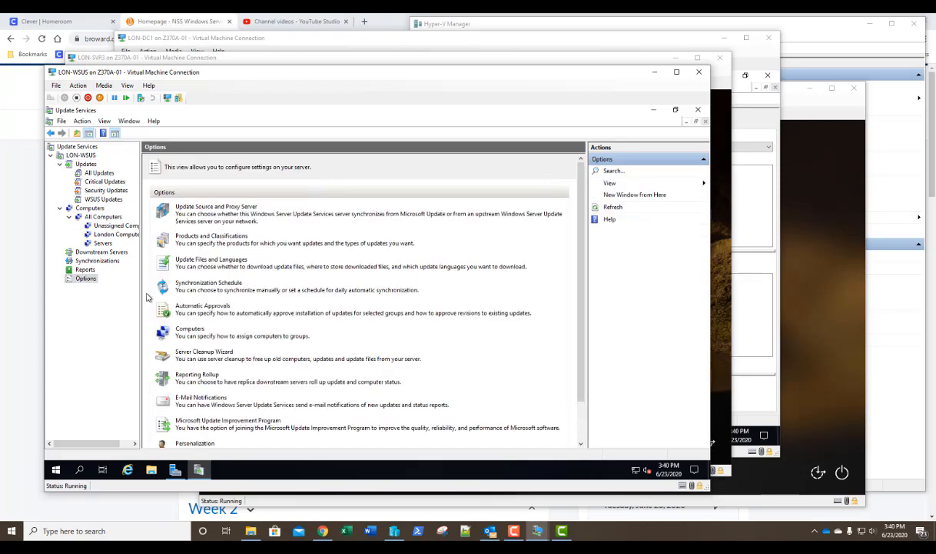
pyautogui.click(197, 241)
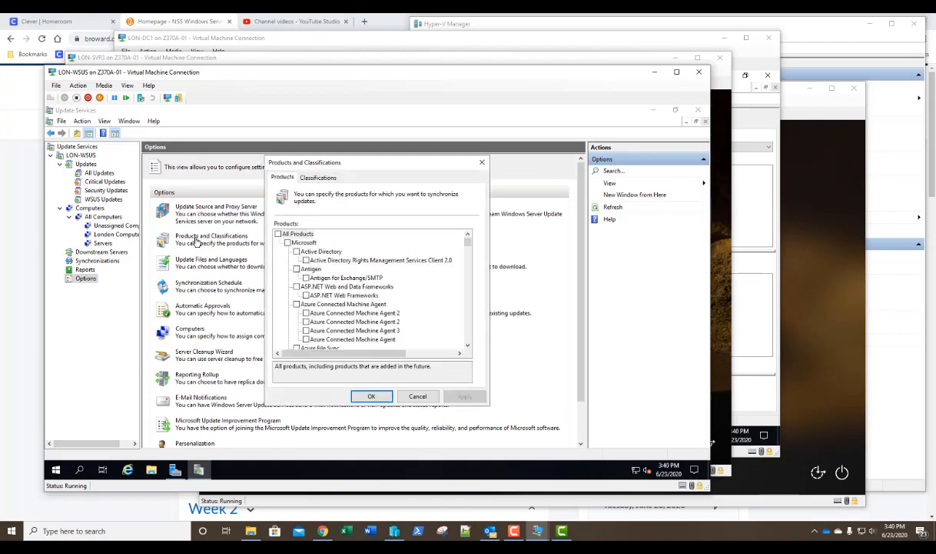
pyautogui.click(315, 178)
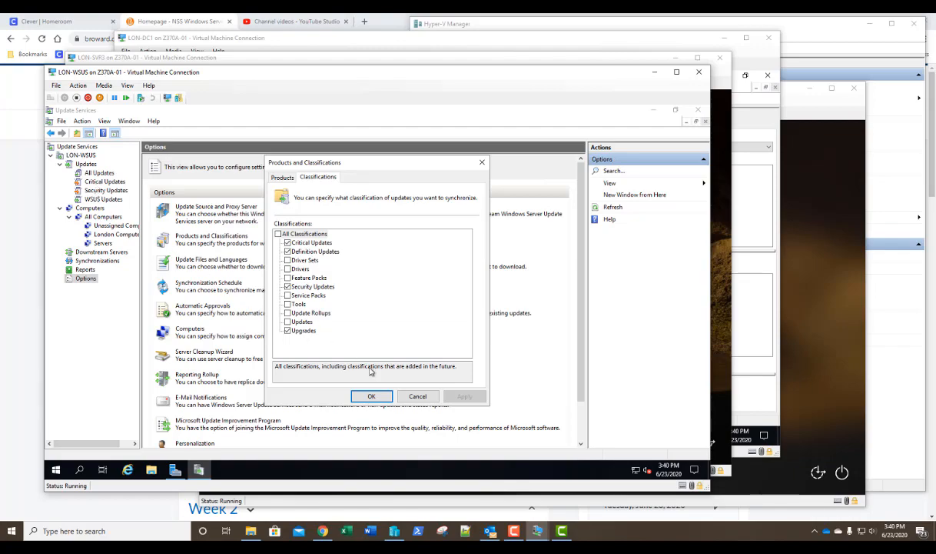
pyautogui.click(417, 396)
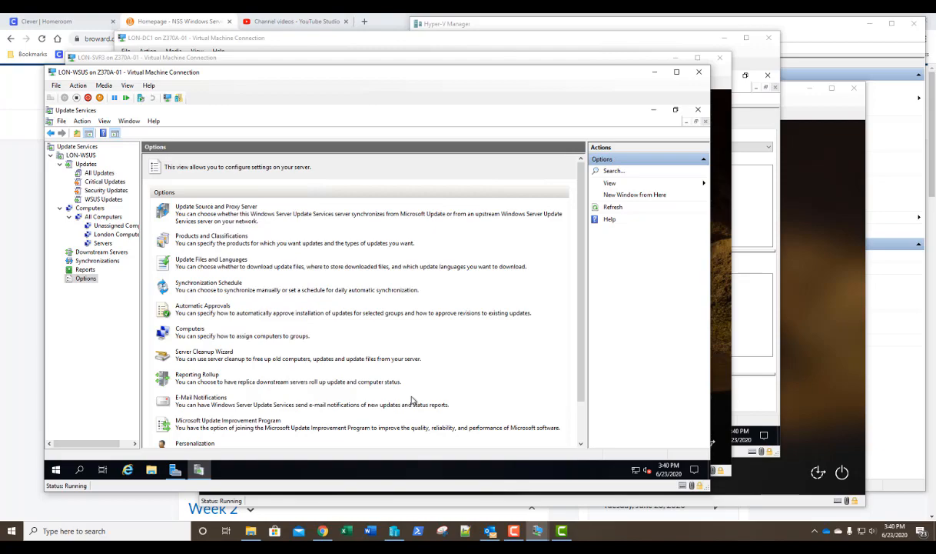
pyautogui.click(86, 165)
# - Create an update view named Updates that is filtered to the Updates classification only
pyautogui.rightClick(87, 166)
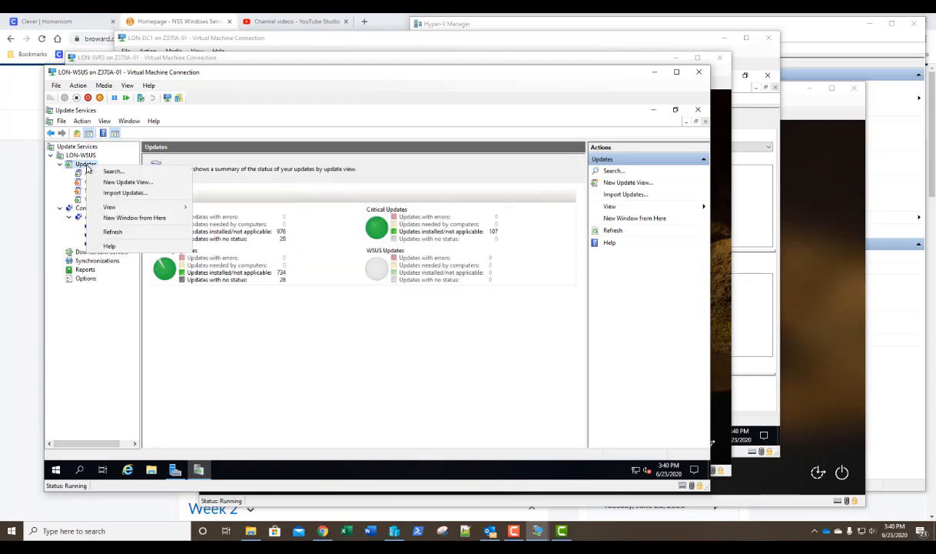
pyautogui.click(101, 182)
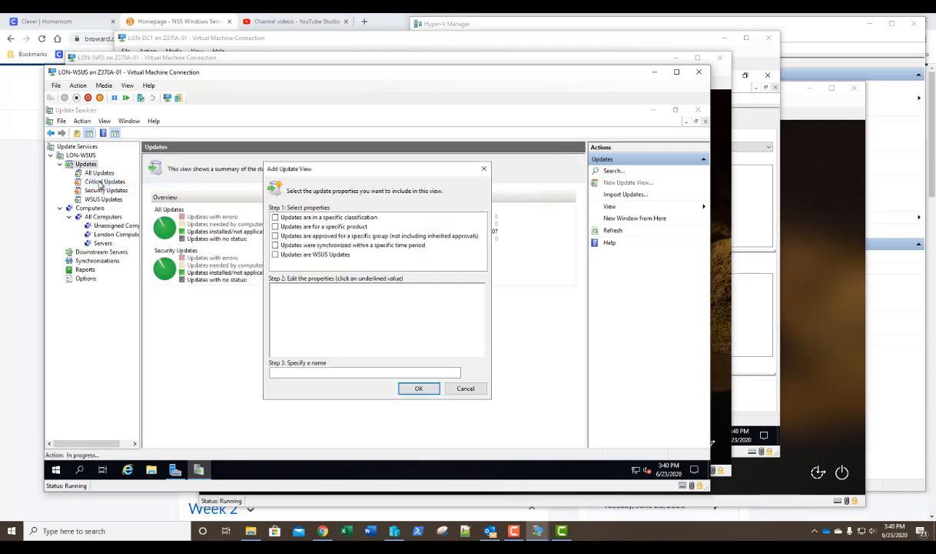
pyautogui.click(286, 371)
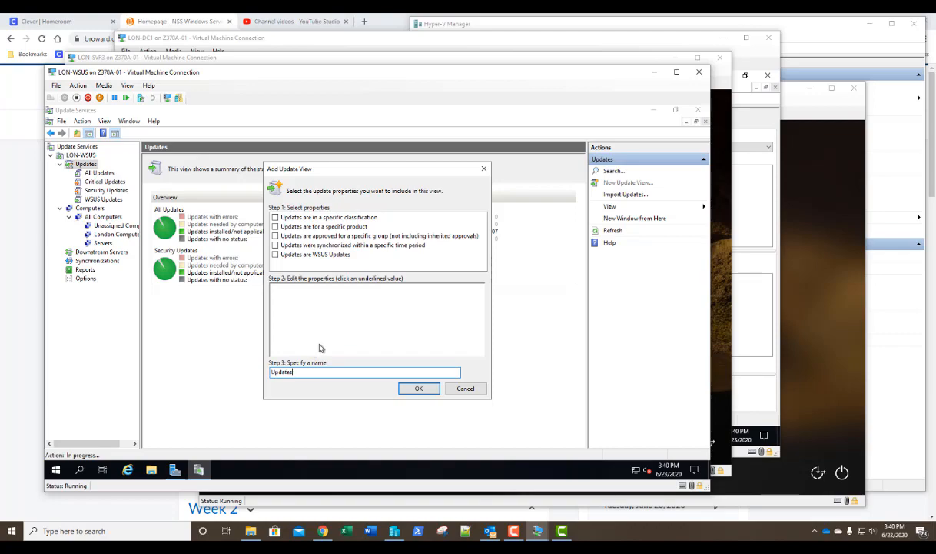
pyautogui.click(276, 217)
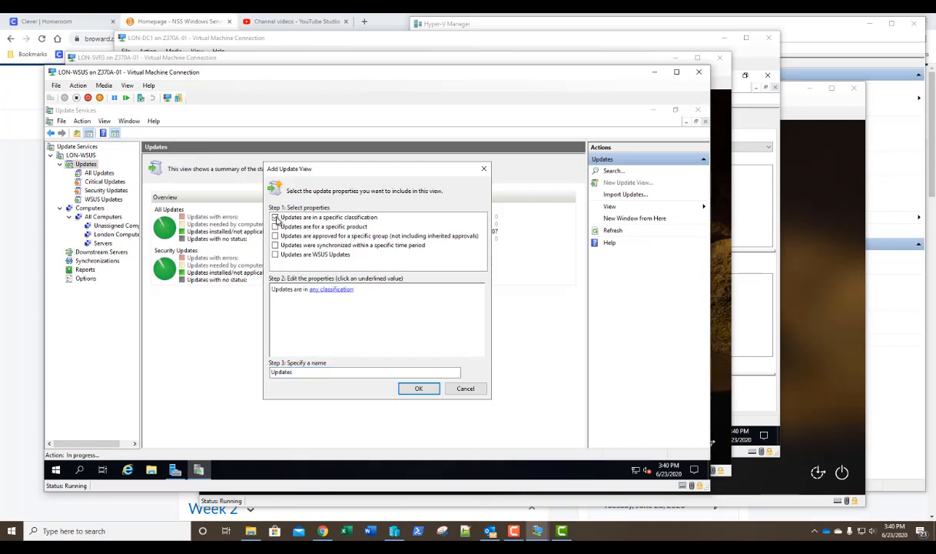
pyautogui.click(332, 289)
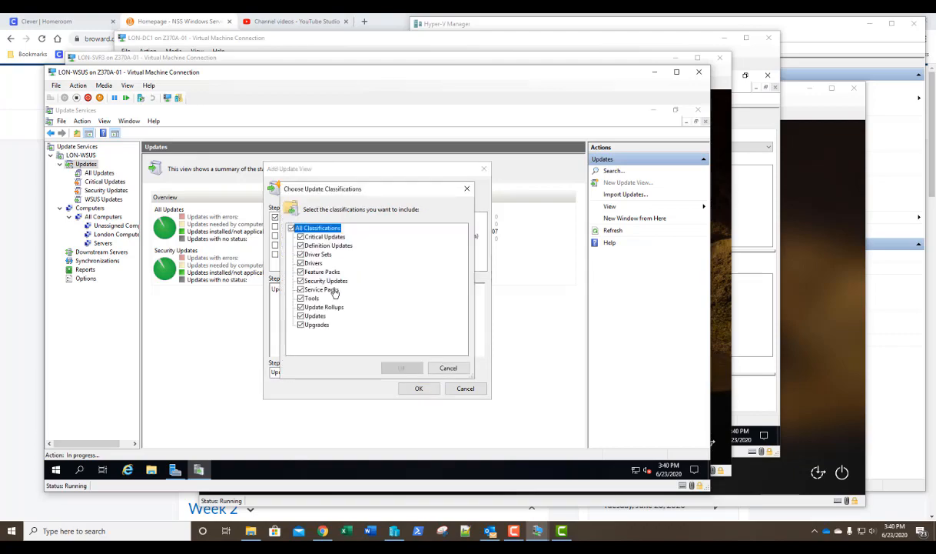
pyautogui.click(301, 316)
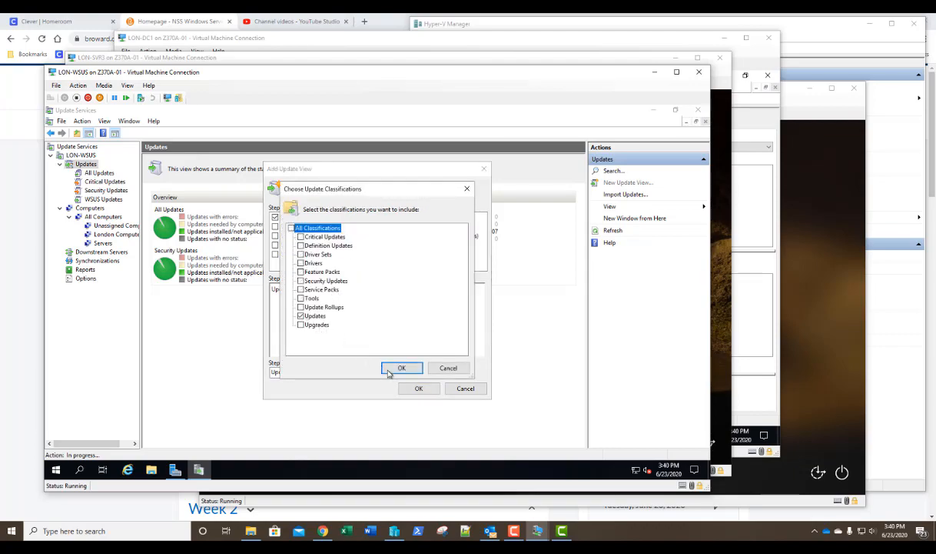
pyautogui.click(396, 368)
pyautogui.click(418, 389)
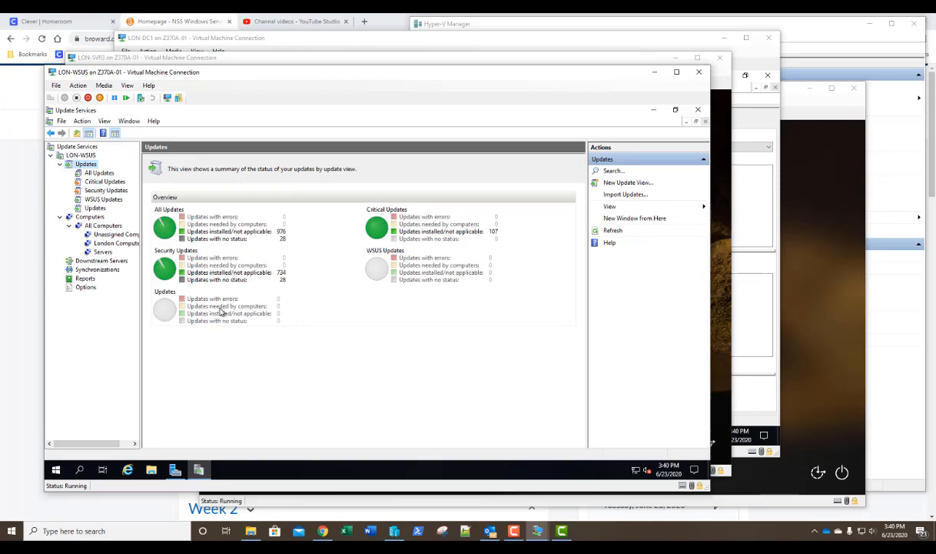
# - Create a 'Windows 10' update view that is filtered to the Windows 10 product
pyautogui.rightClick(85, 165)
pyautogui.click(101, 187)
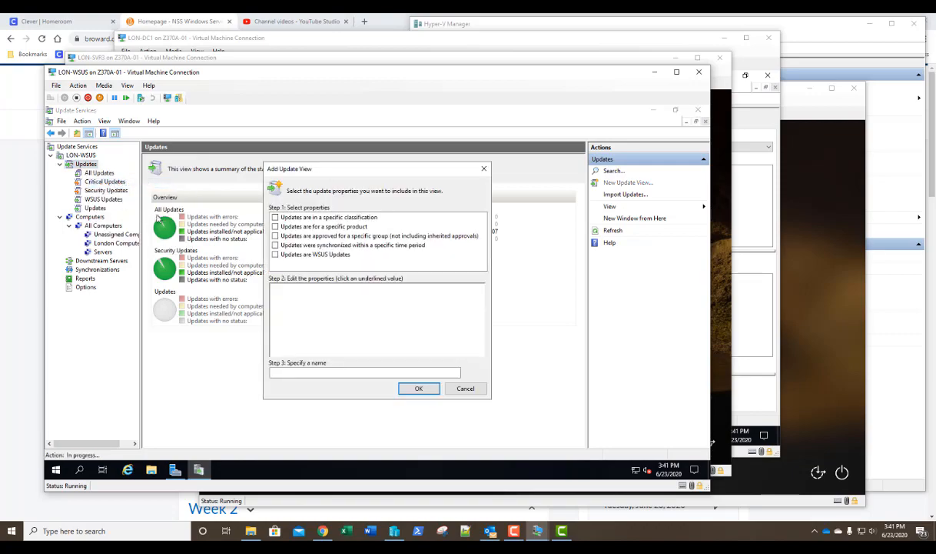
pyautogui.click(276, 227)
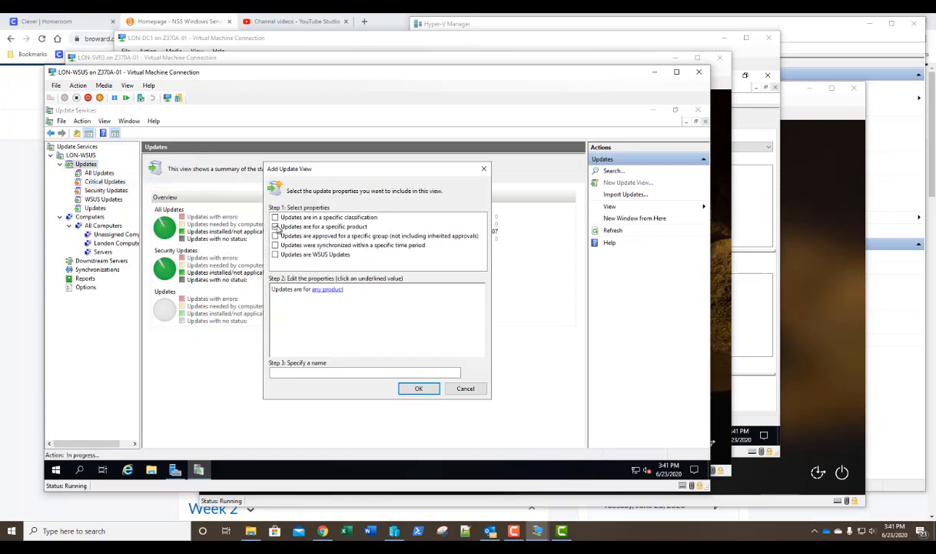
pyautogui.click(317, 290)
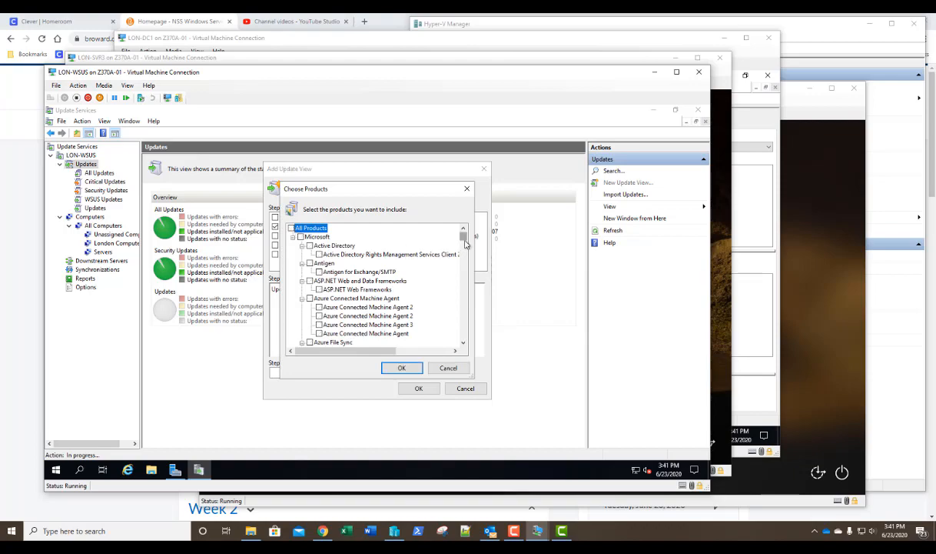
pyautogui.moveTo(464, 249); pyautogui.dragTo(466, 322)
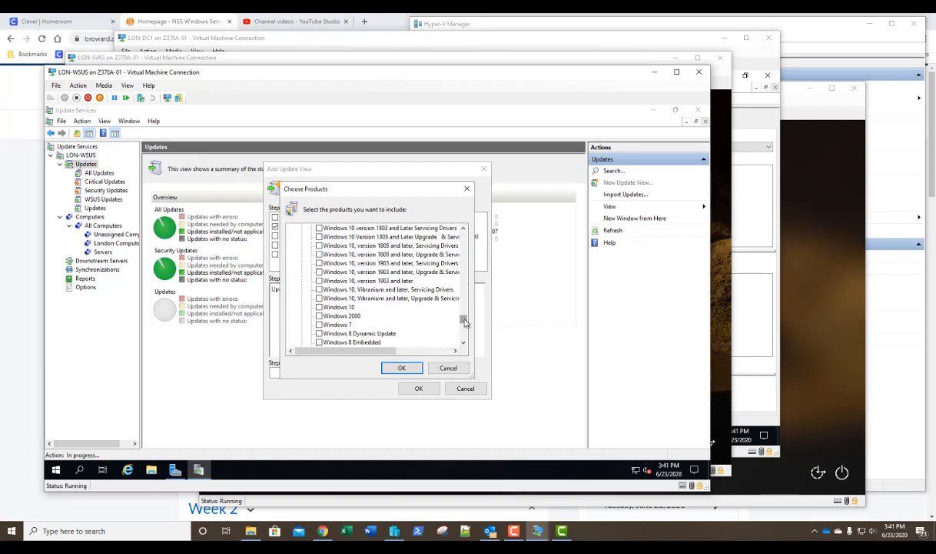
pyautogui.click(319, 307)
pyautogui.click(397, 368)
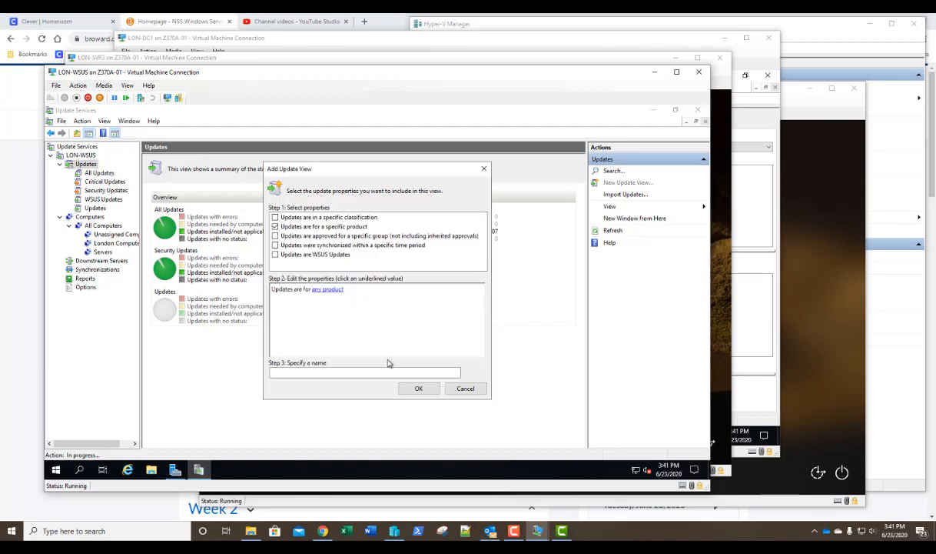
pyautogui.click(317, 372)
pyautogui.write('W')
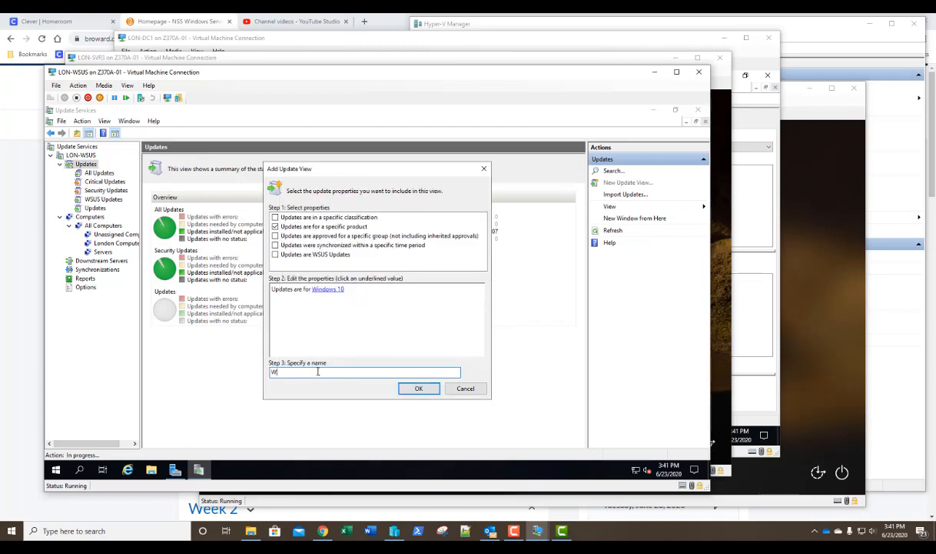
pyautogui.write('indows 10')
pyautogui.click(419, 389)
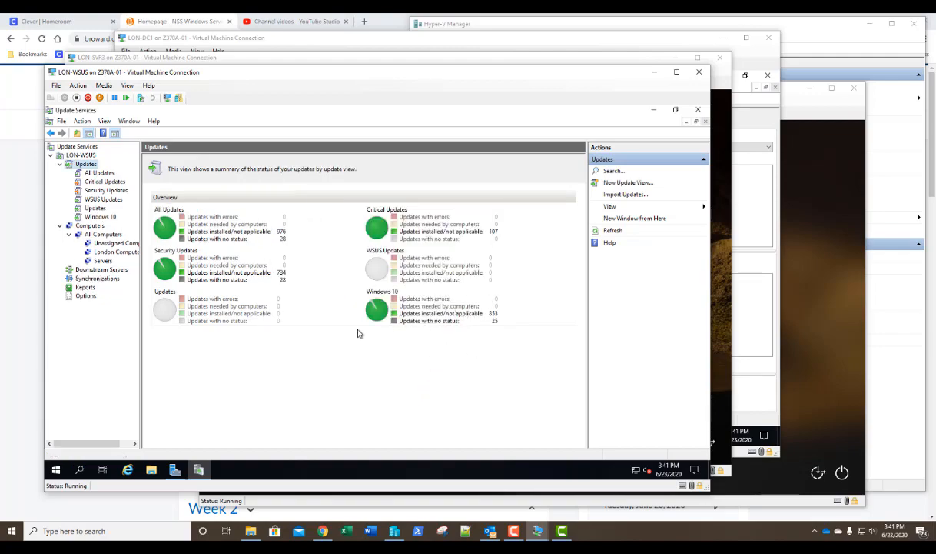
# - Start another new update view and name it 'Server 2017'
pyautogui.rightClick(86, 164)
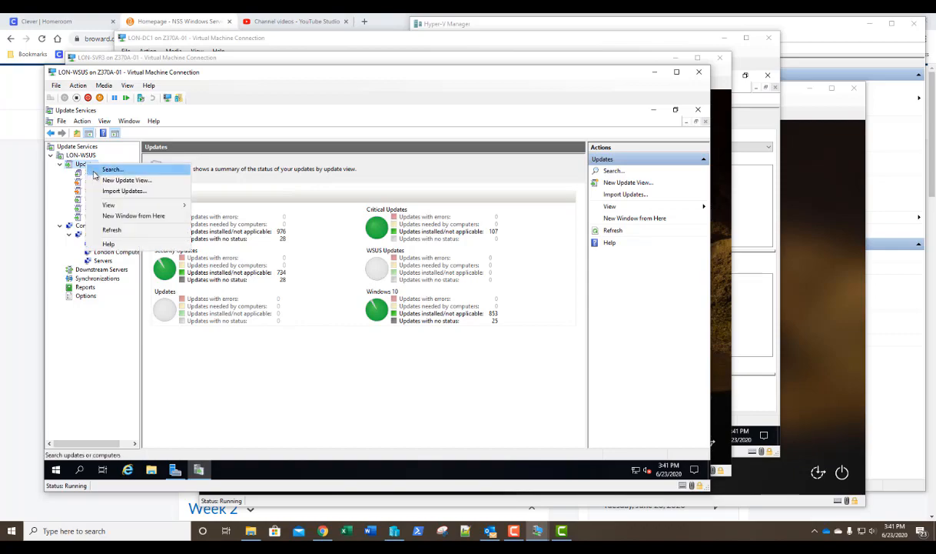
pyautogui.click(102, 182)
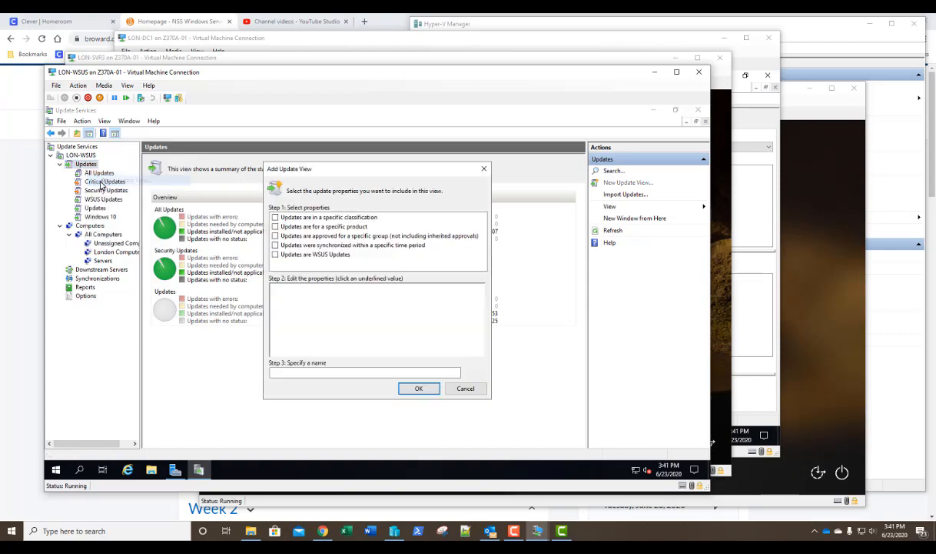
pyautogui.click(334, 373)
pyautogui.write('W')
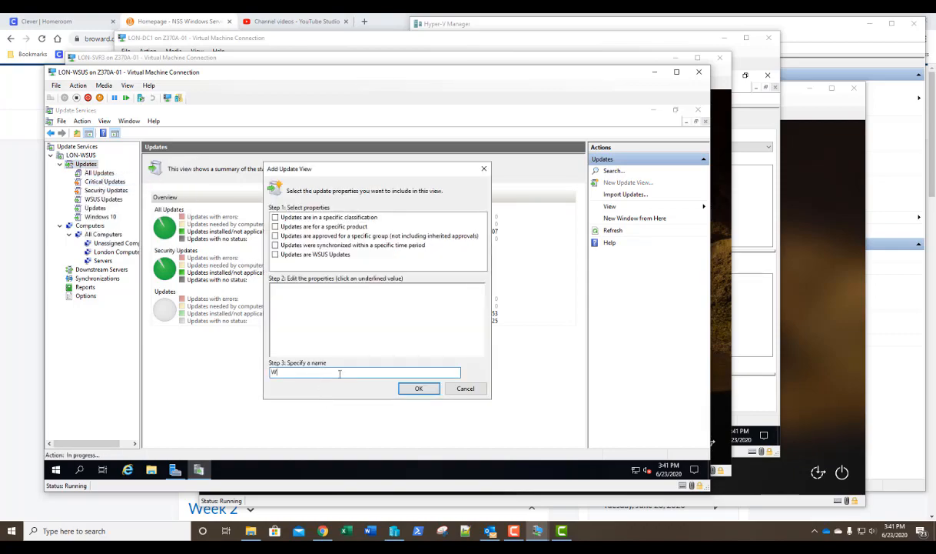
pyautogui.press('BackSpace')
pyautogui.write('Server')
pyautogui.write(' 2017')
# - Limit the view to the Windows Server 2016 product and create it
pyautogui.click(275, 226)
pyautogui.click(328, 290)
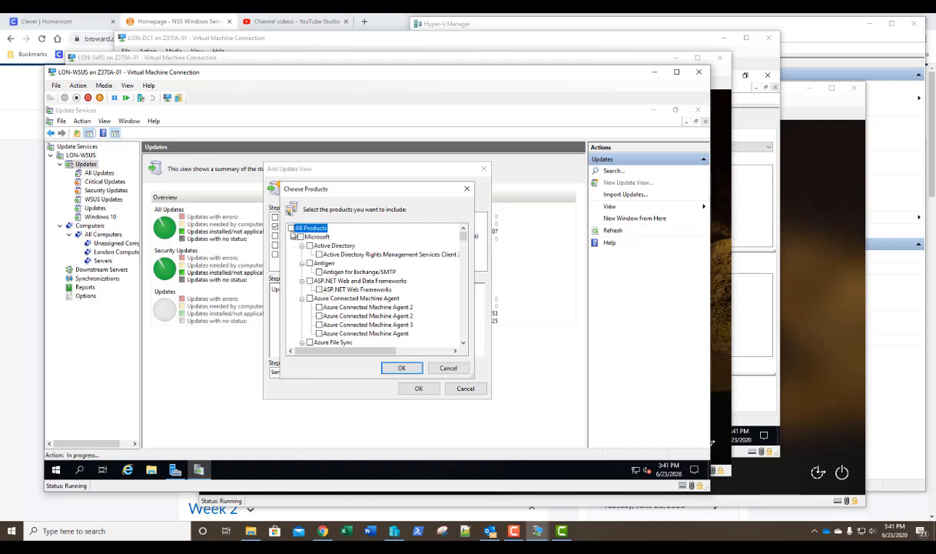
pyautogui.moveTo(463, 233); pyautogui.dragTo(463, 329)
pyautogui.scroll(-3, 463, 329)
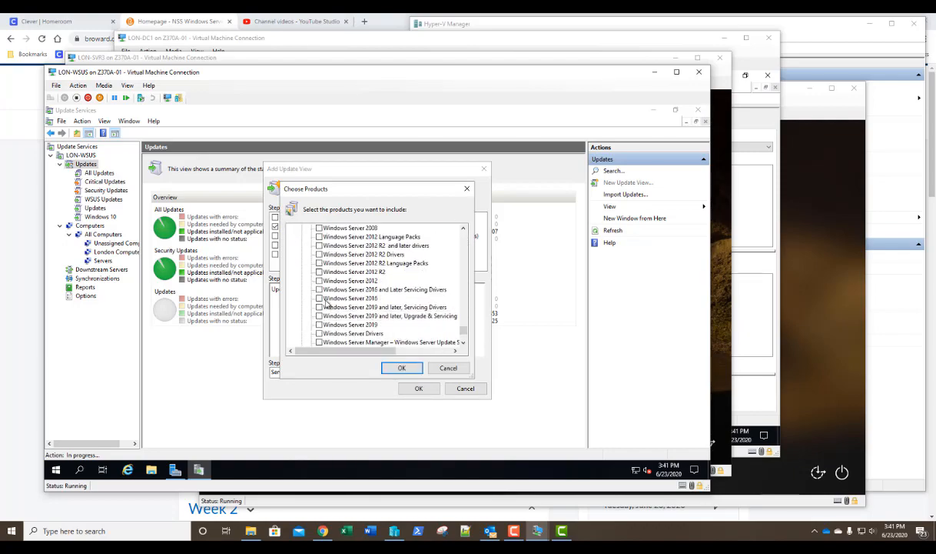
pyautogui.click(319, 298)
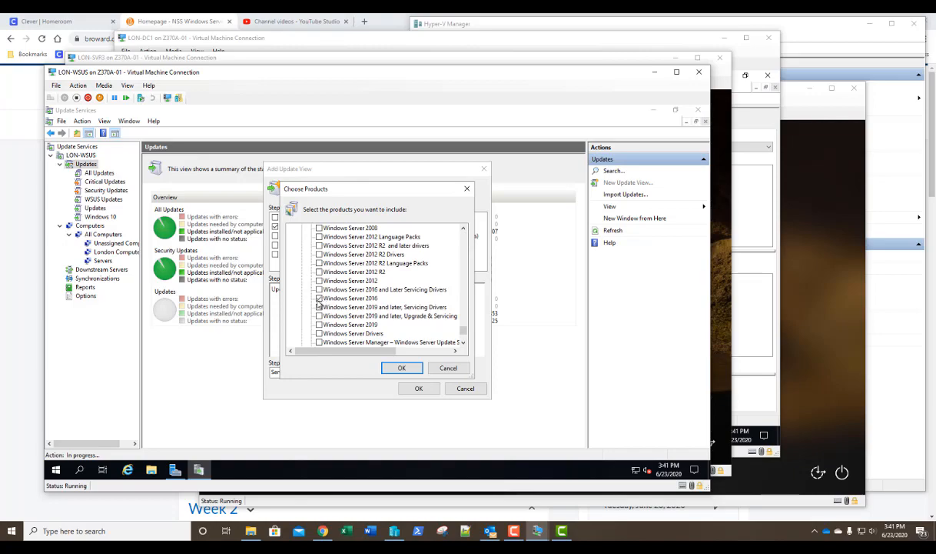
pyautogui.click(399, 368)
pyautogui.click(419, 388)
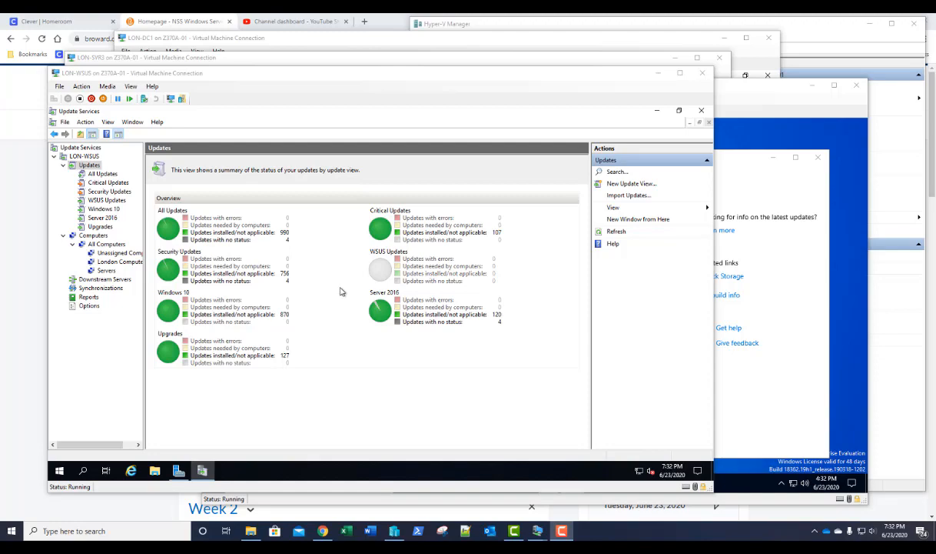
# - View the Computers status summary, then bring the Win10Dev VM window forward
pyautogui.click(96, 237)
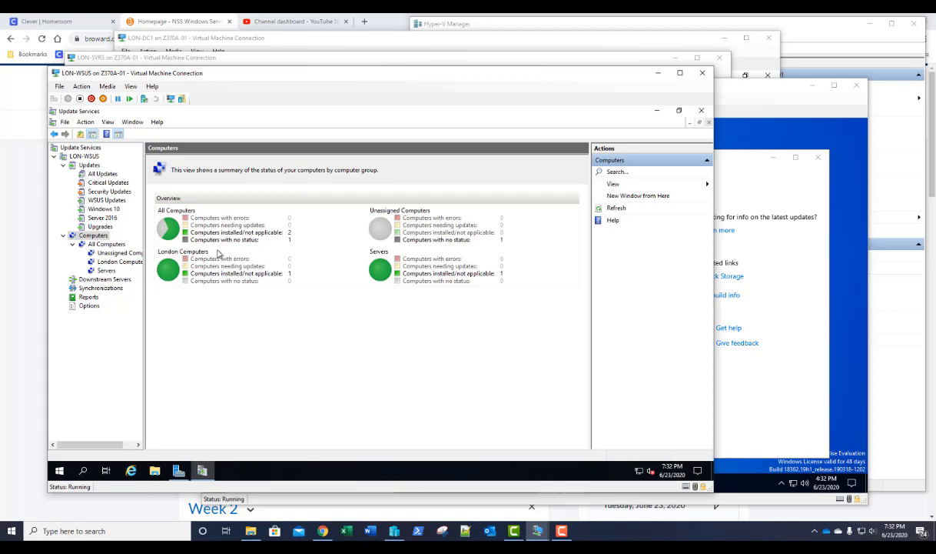
pyautogui.click(722, 94)
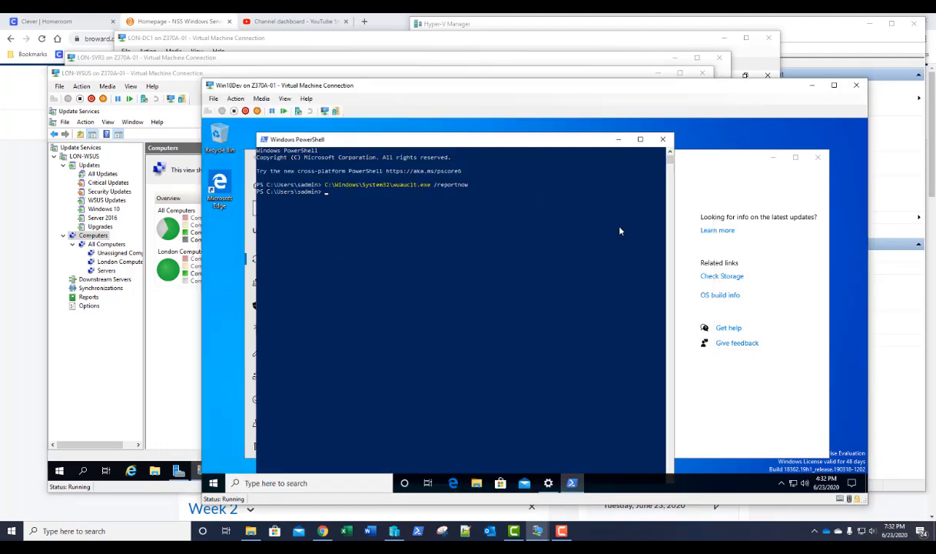
# - Check Windows Update status in Win10Dev's Settings and PowerShell, then return to LON-WSUS
pyautogui.click(674, 168)
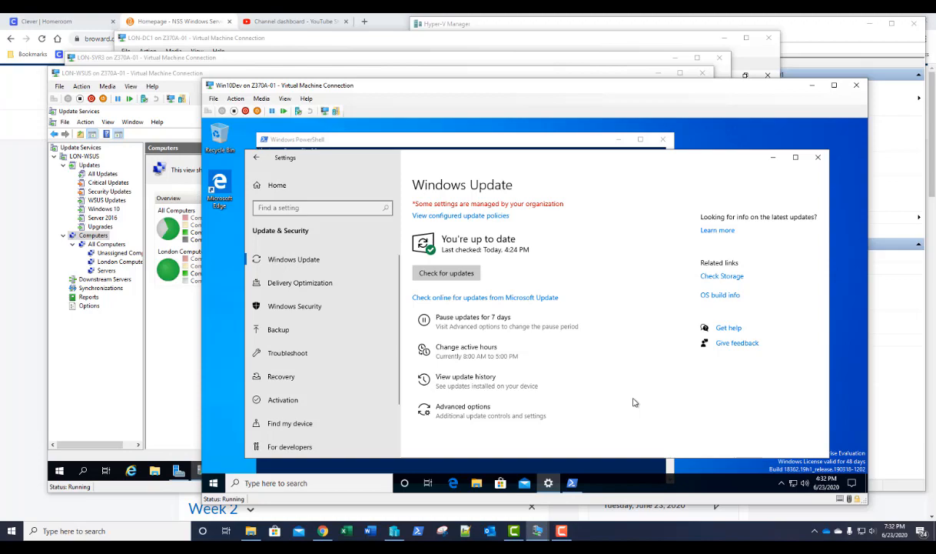
pyautogui.click(477, 139)
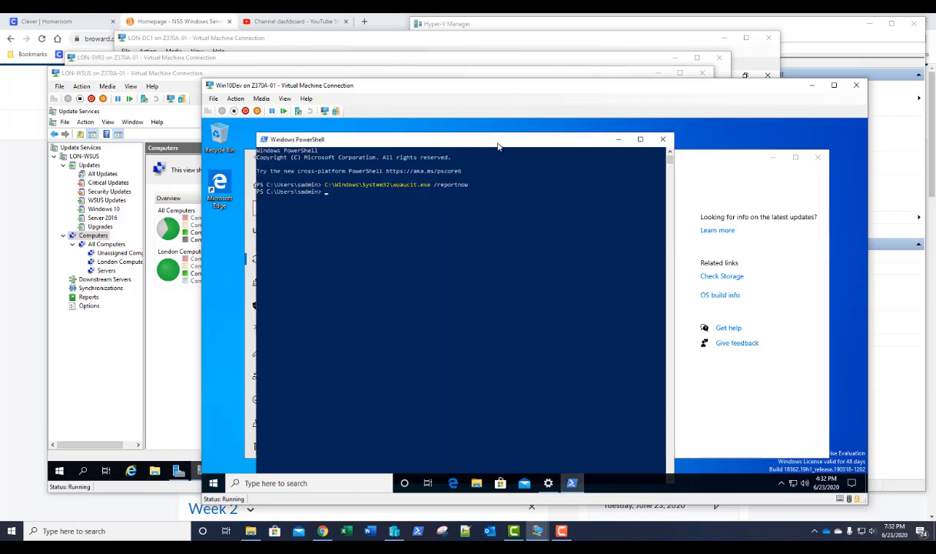
pyautogui.click(169, 339)
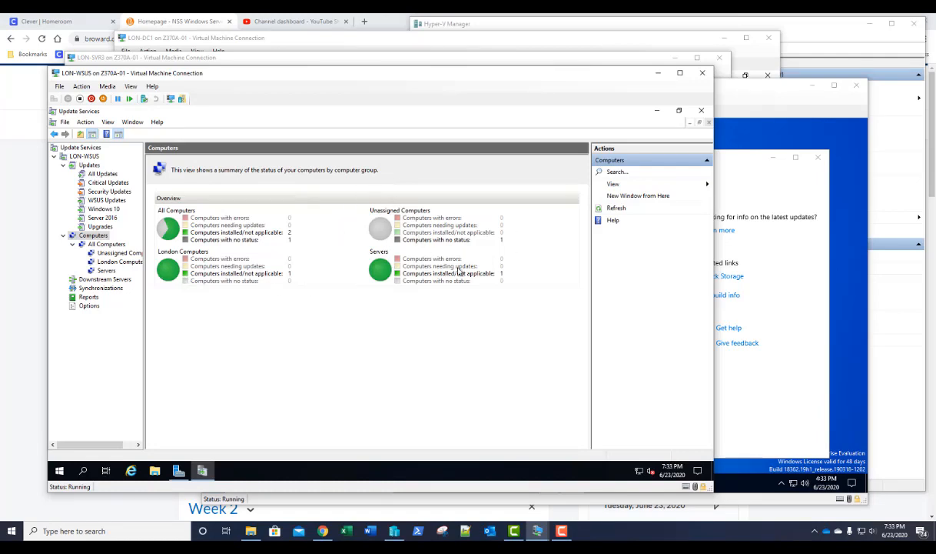
# - Look at Unassigned Computers, go back to the Computers summary, then open the Server 2016 view
pyautogui.click(436, 239)
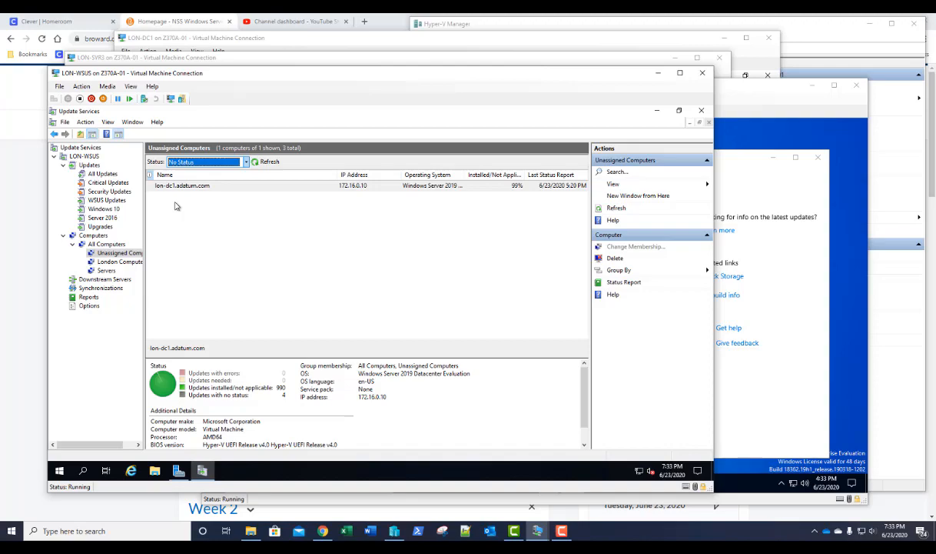
pyautogui.click(93, 235)
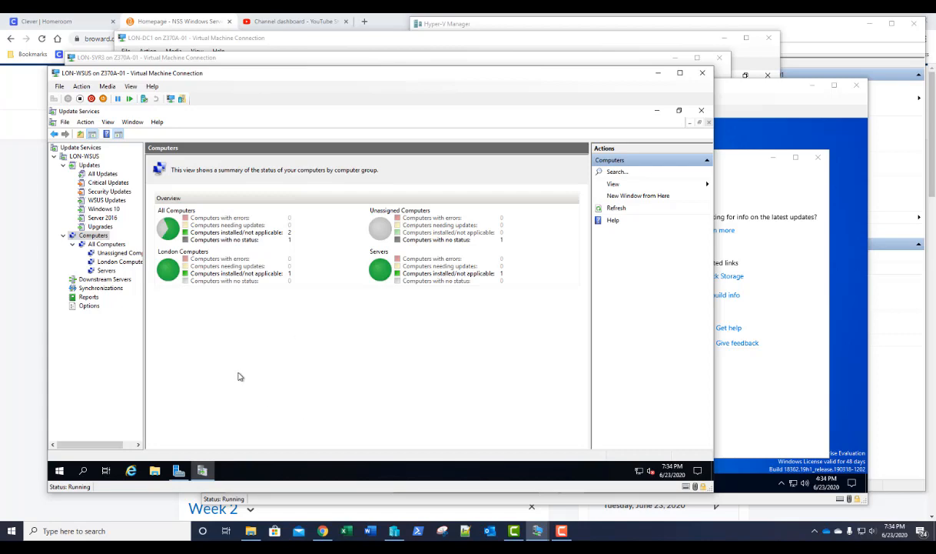
pyautogui.click(99, 219)
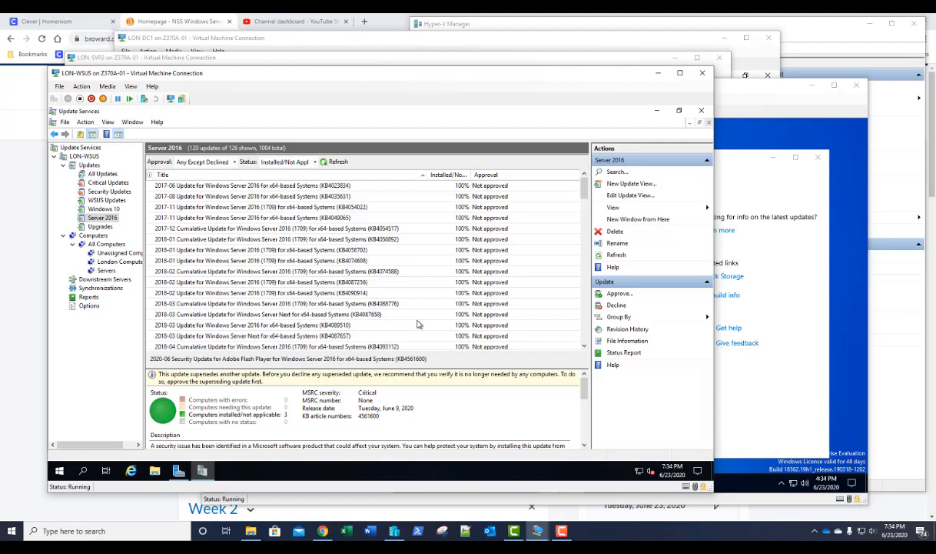
# - Add the Supersedence and Needed Count columns to the Server 2016 list and sort by Supersedence
pyautogui.rightClick(387, 177)
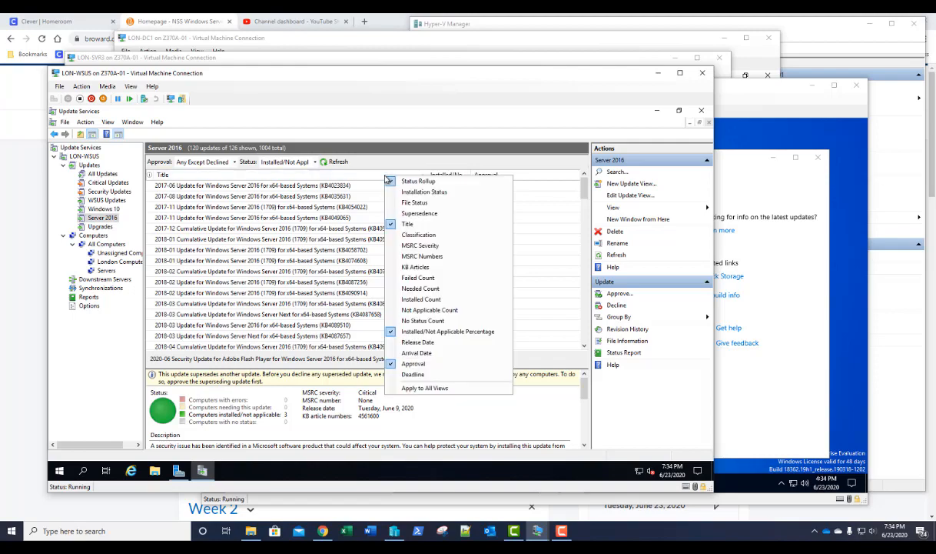
pyautogui.click(419, 213)
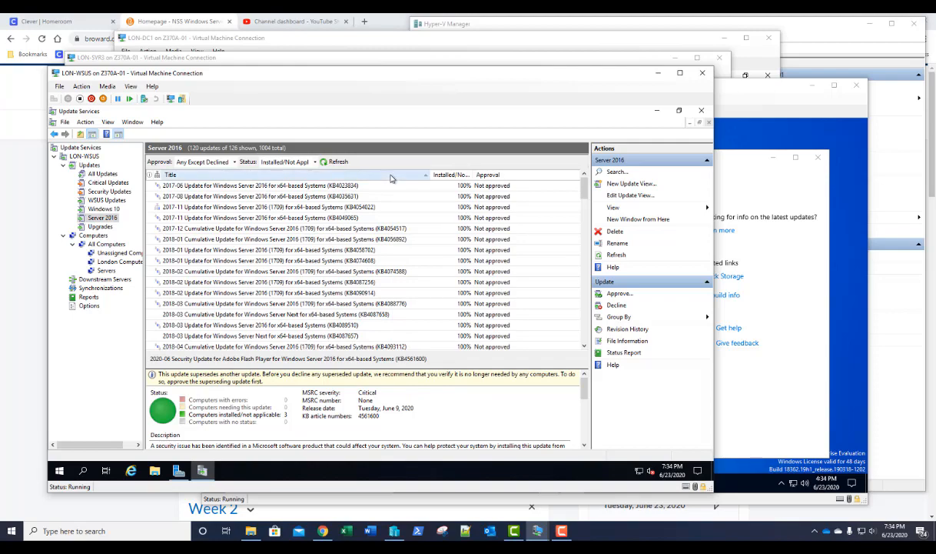
pyautogui.rightClick(392, 179)
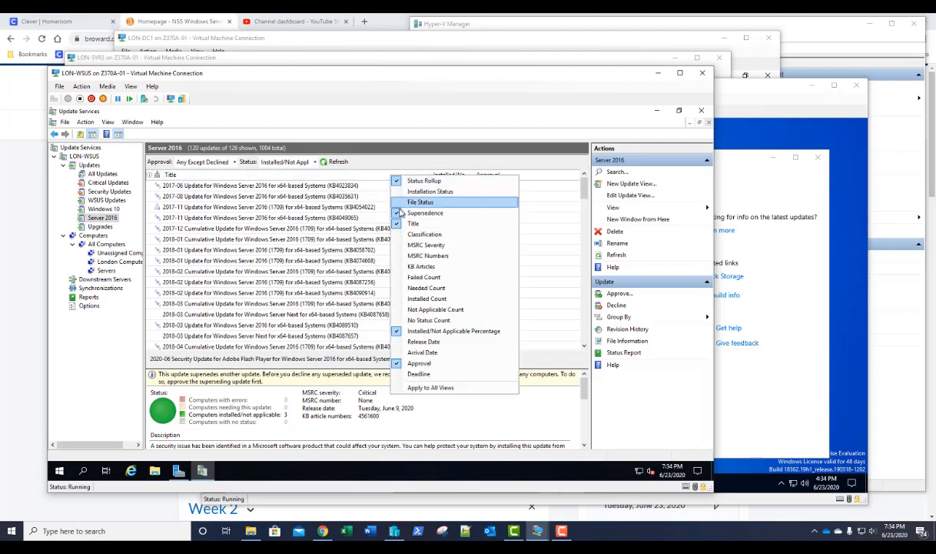
pyautogui.click(400, 291)
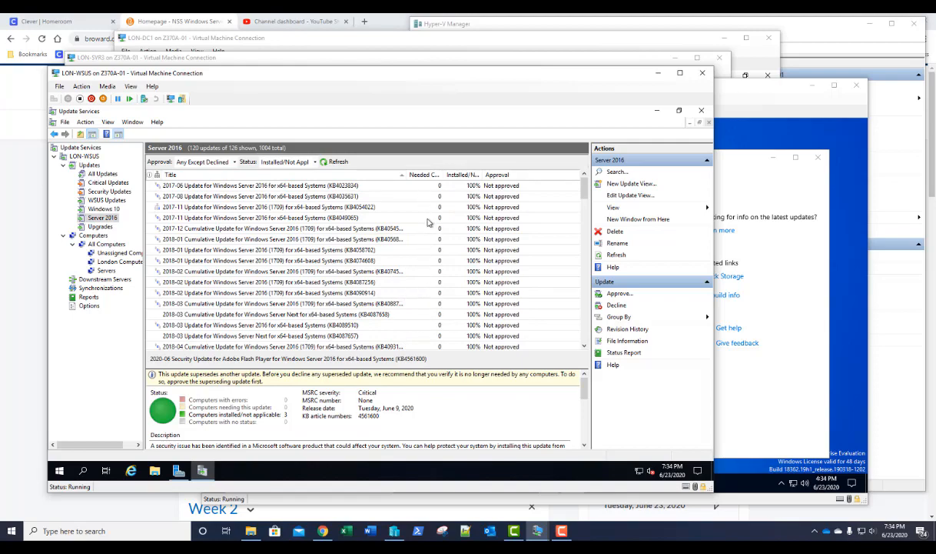
pyautogui.click(157, 176)
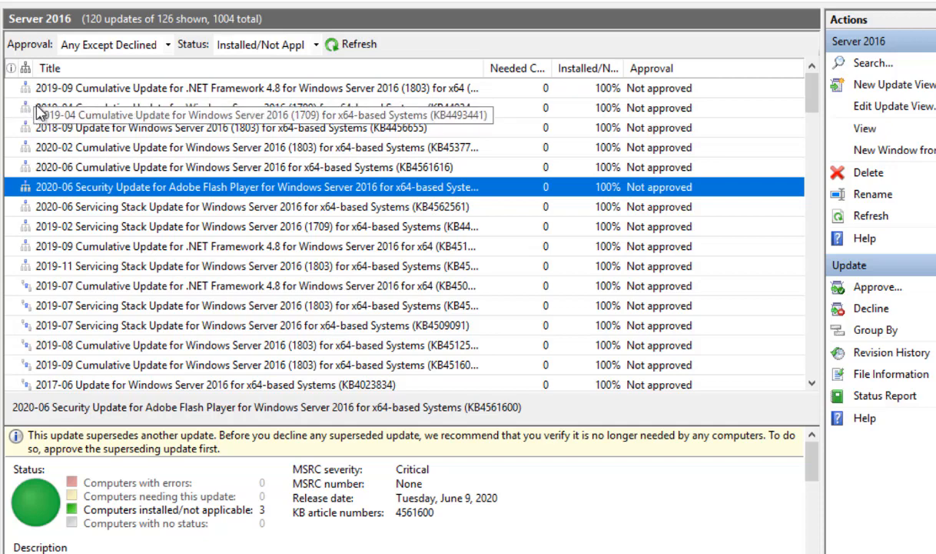
# - Check which update KB4514357 supersedes in an enlarged details pane, then restore the list and select KB4509094
pyautogui.click(67, 88)
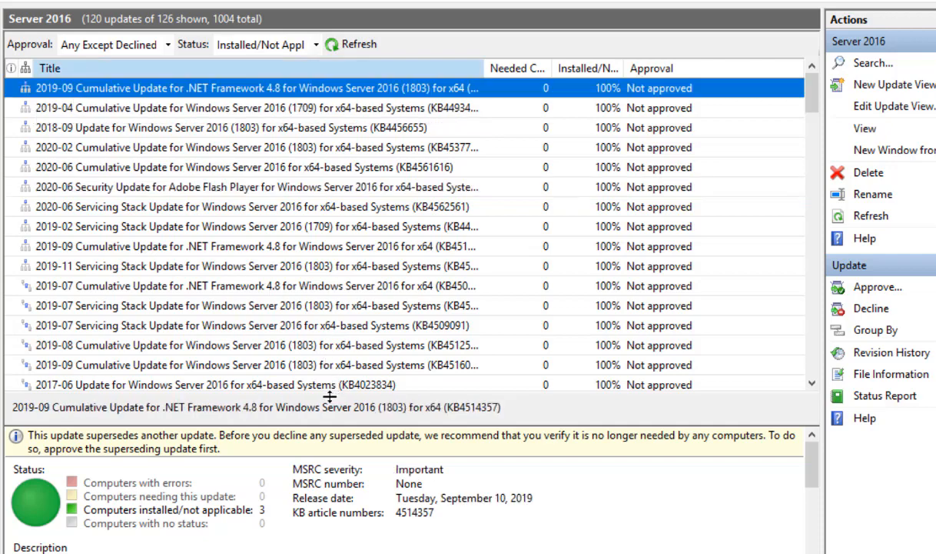
pyautogui.moveTo(330, 392); pyautogui.dragTo(337, 213)
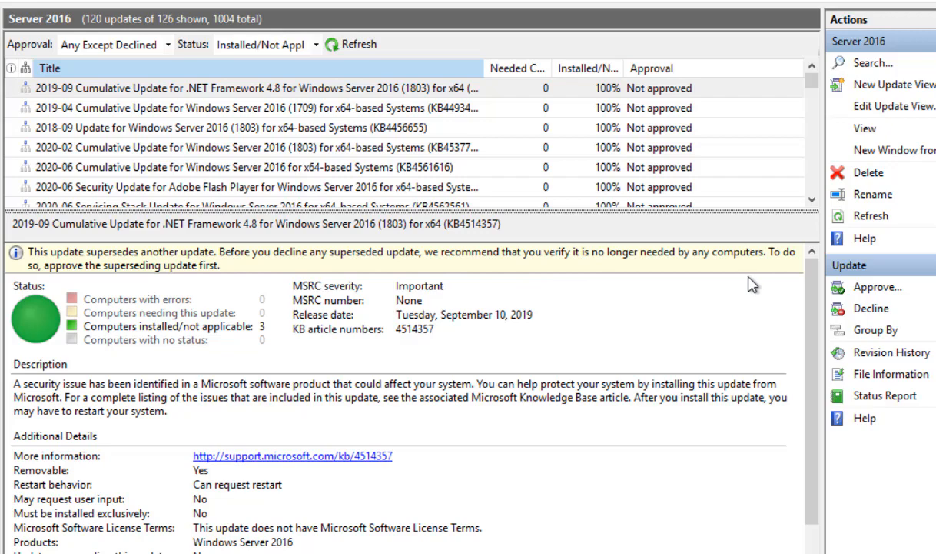
pyautogui.click(263, 91)
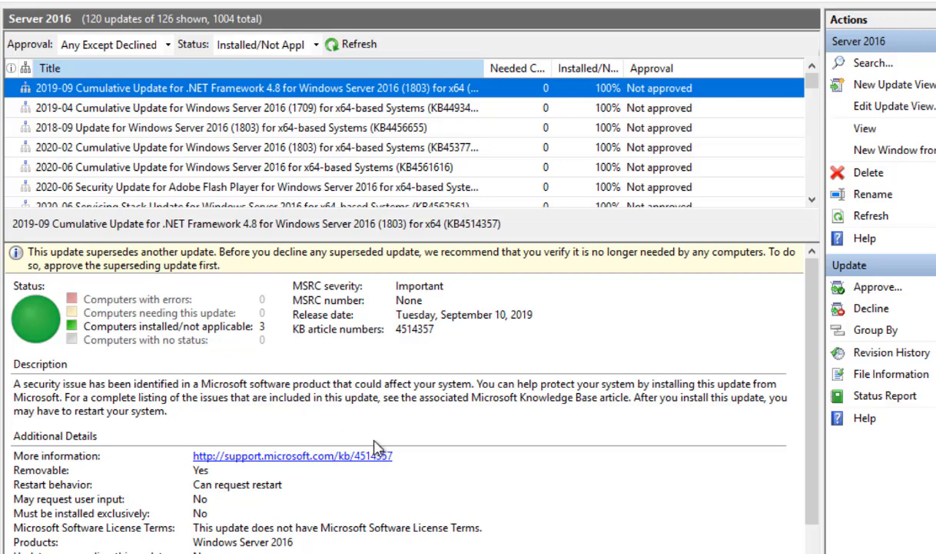
pyautogui.scroll(-1, 815, 311)
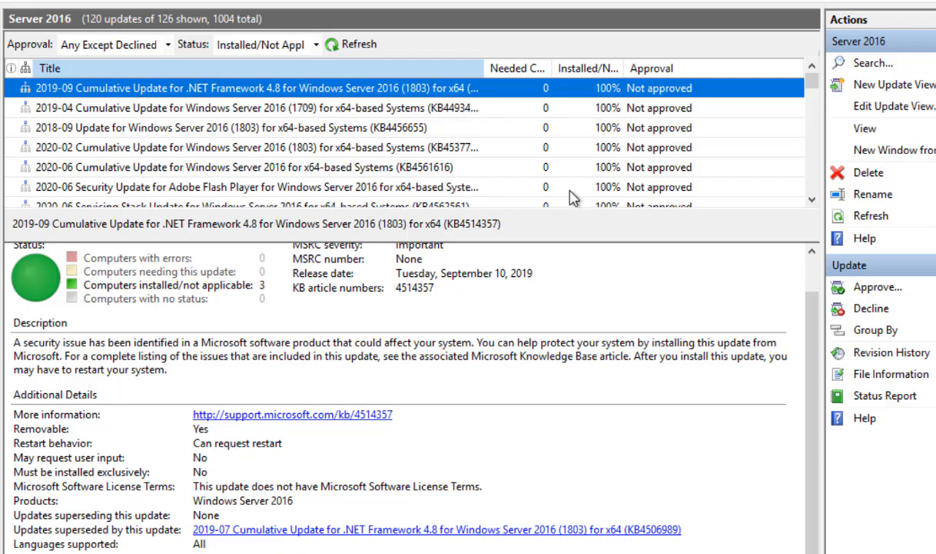
pyautogui.moveTo(608, 213)
pyautogui.mouseDown()
pyautogui.moveTo(614, 323)
pyautogui.moveTo(607, 316)
pyautogui.mouseUp()
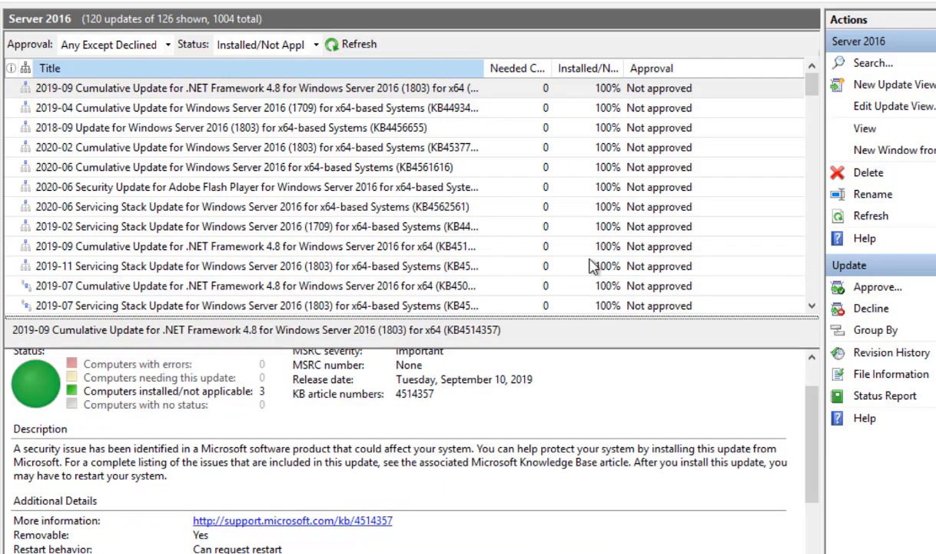
pyautogui.scroll(-2, 223, 225)
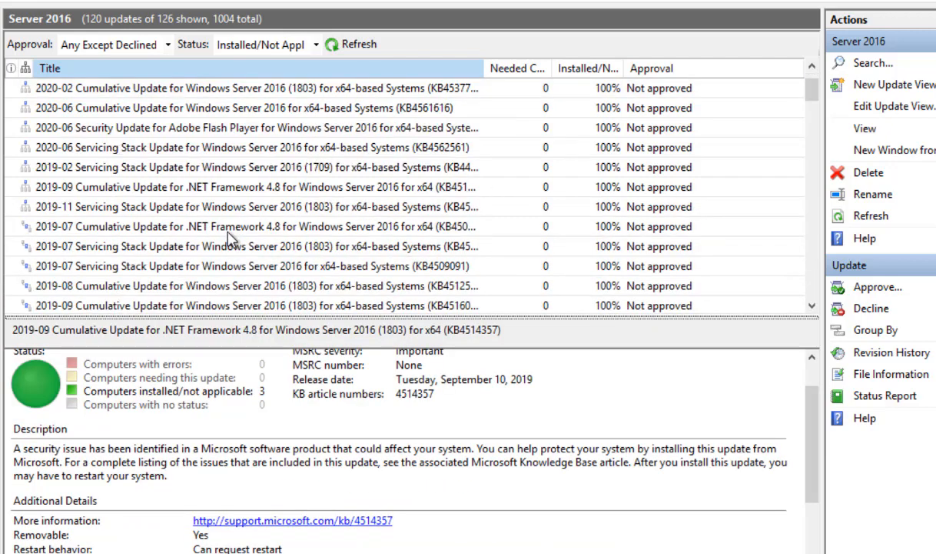
pyautogui.click(175, 192)
# - Review the details of the 2019-07 .NET Framework 4.8 update KB4506986, then decline it
pyautogui.moveTo(26, 182)
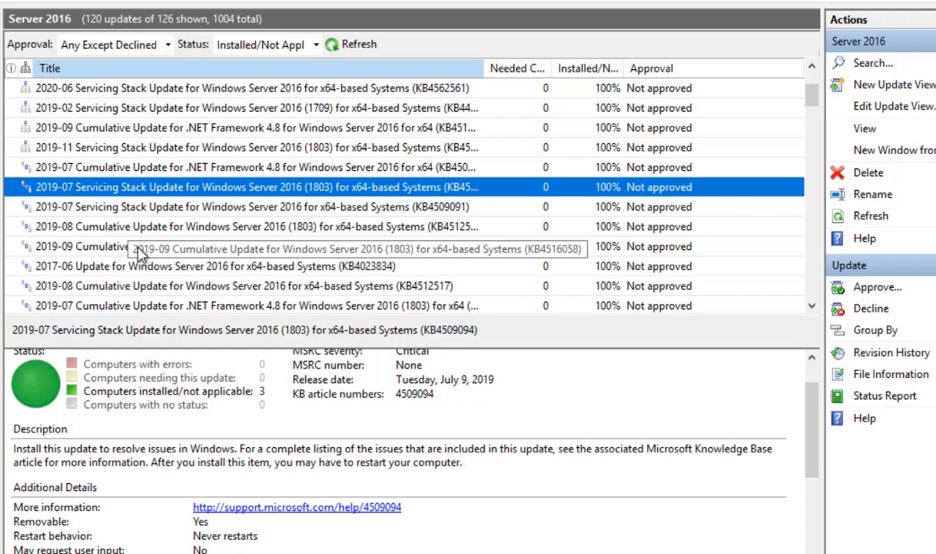
pyautogui.click(138, 169)
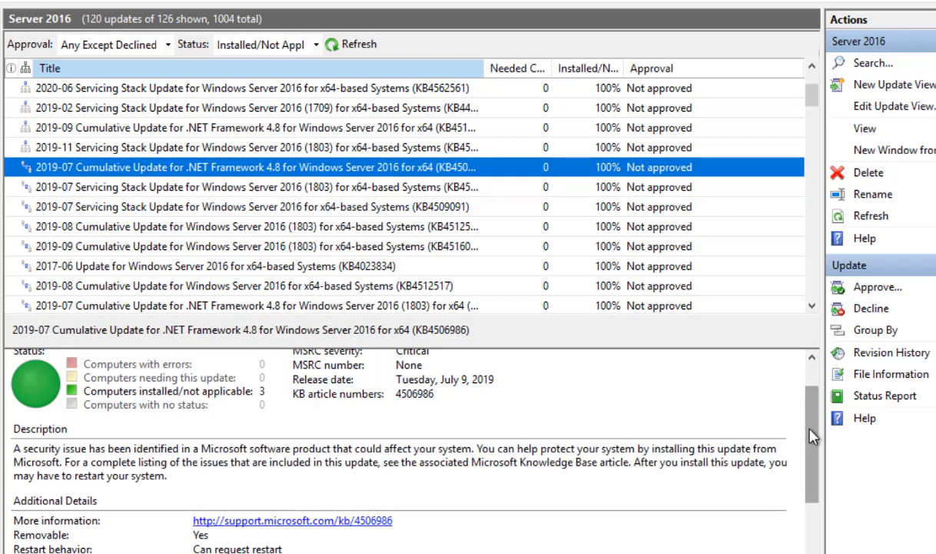
pyautogui.scroll(-5, 810, 481)
pyautogui.scroll(-2, 810, 484)
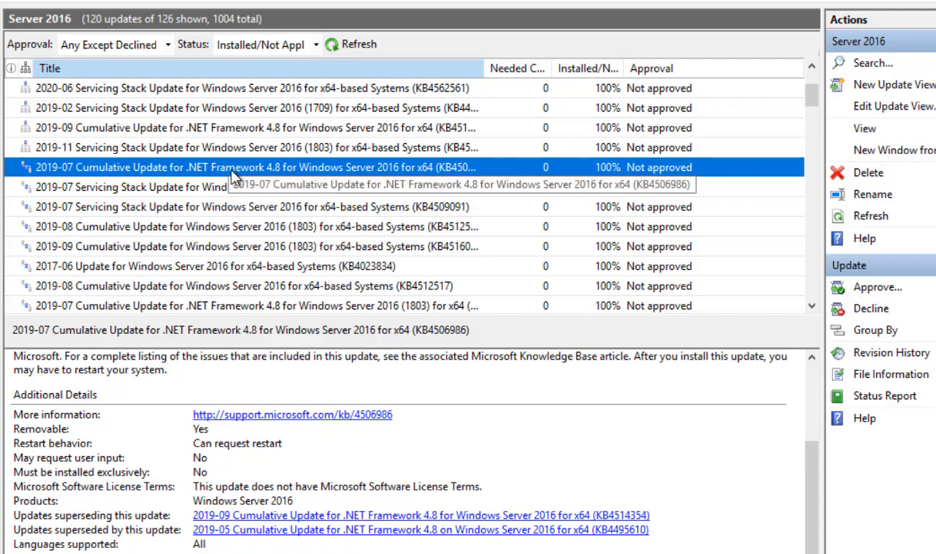
pyautogui.scroll(2, 250, 176)
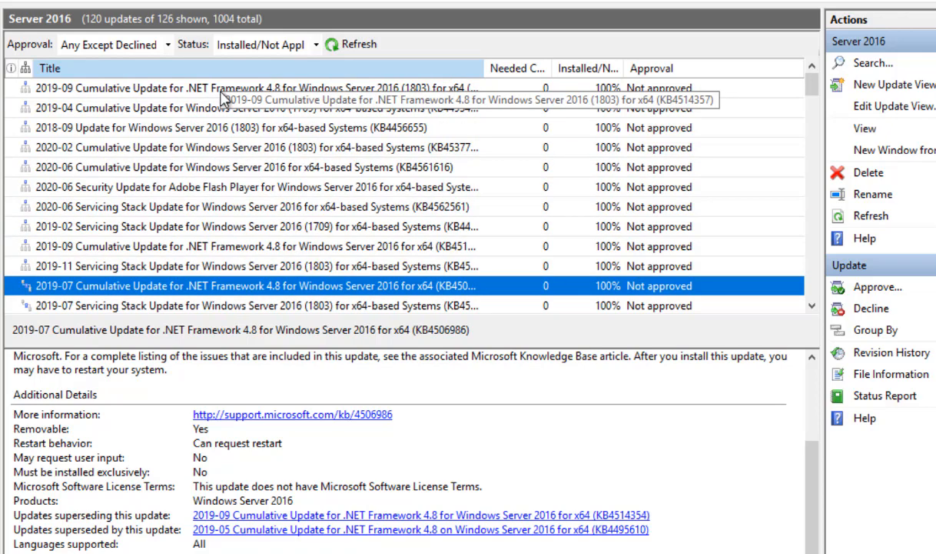
pyautogui.click(864, 311)
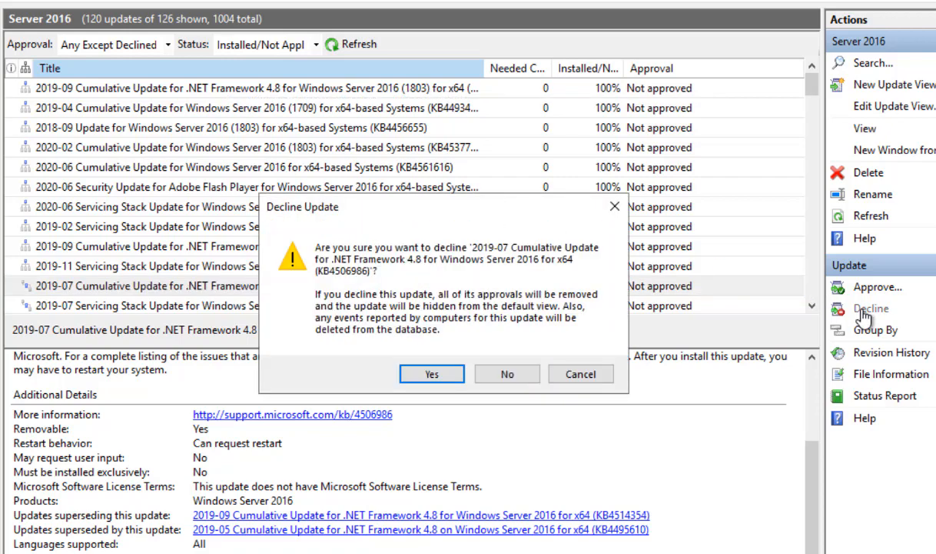
pyautogui.click(426, 372)
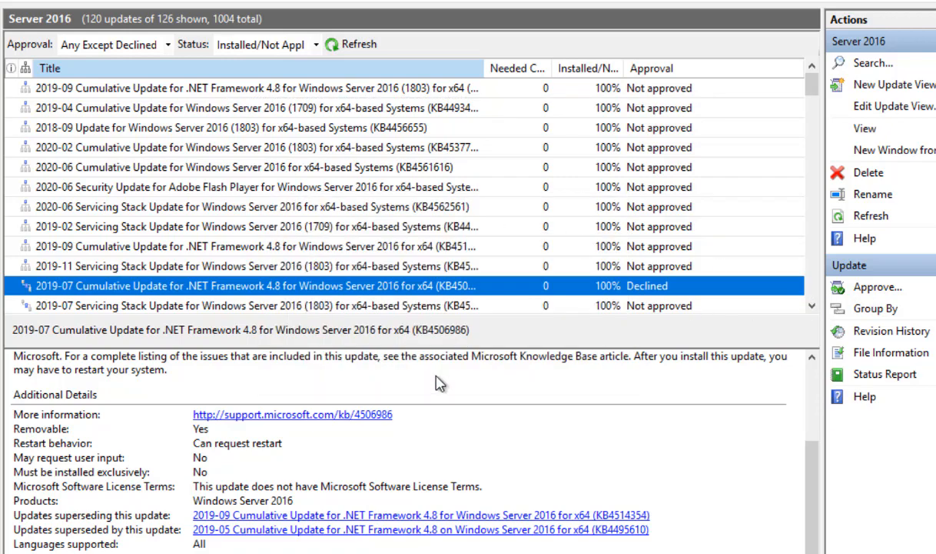
# - Refresh the Server 2016 list so it shows 119 updates, and scroll through it
pyautogui.click(843, 221)
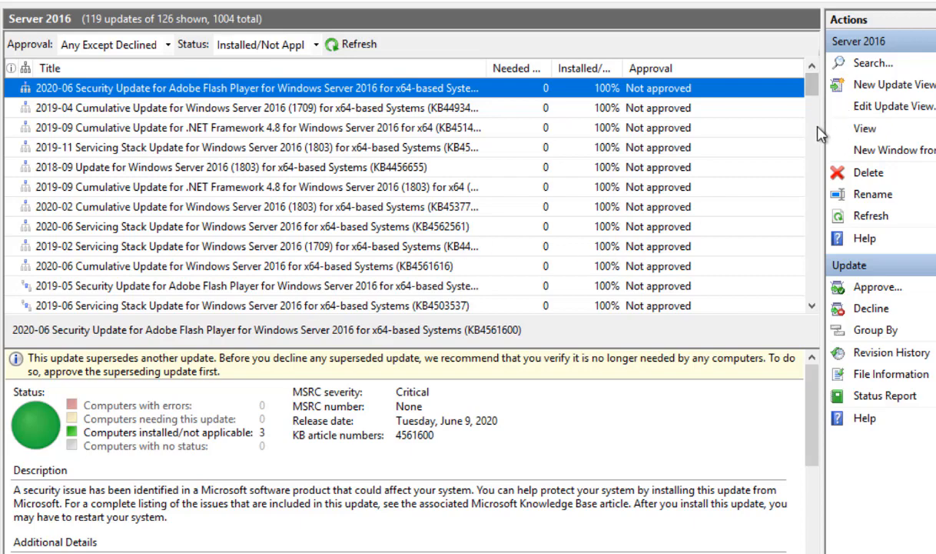
pyautogui.moveTo(817, 116); pyautogui.dragTo(824, 285)
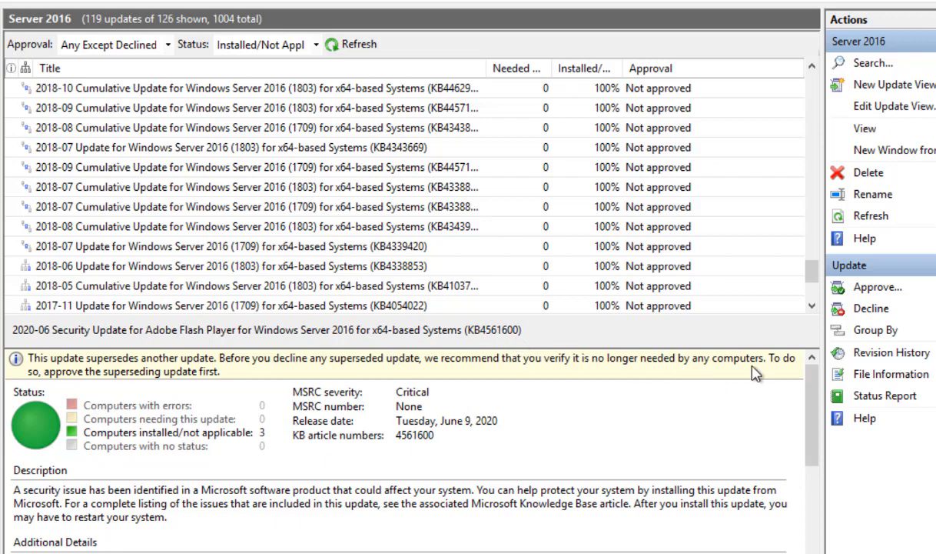
pyautogui.moveTo(811, 417); pyautogui.dragTo(773, 504)
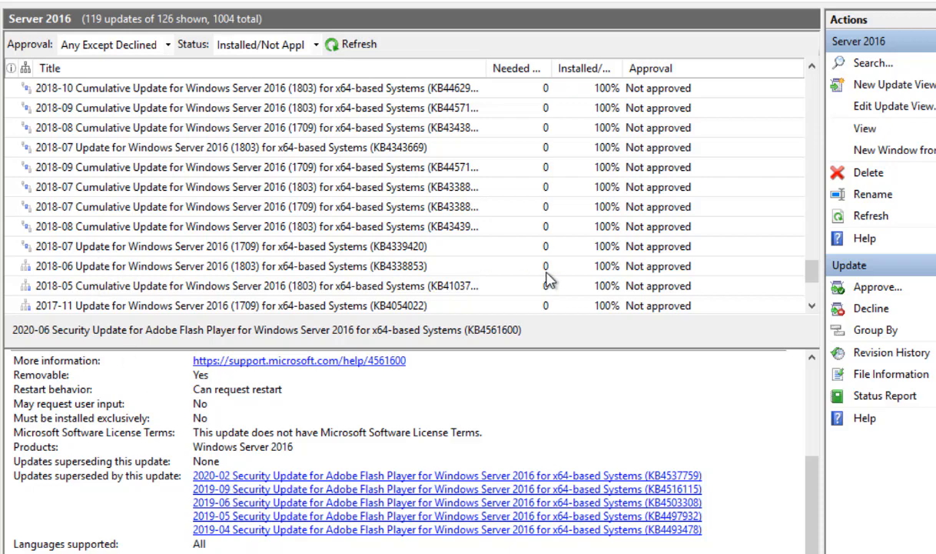
pyautogui.scroll(-1, 812, 291)
pyautogui.scroll(-1, 813, 291)
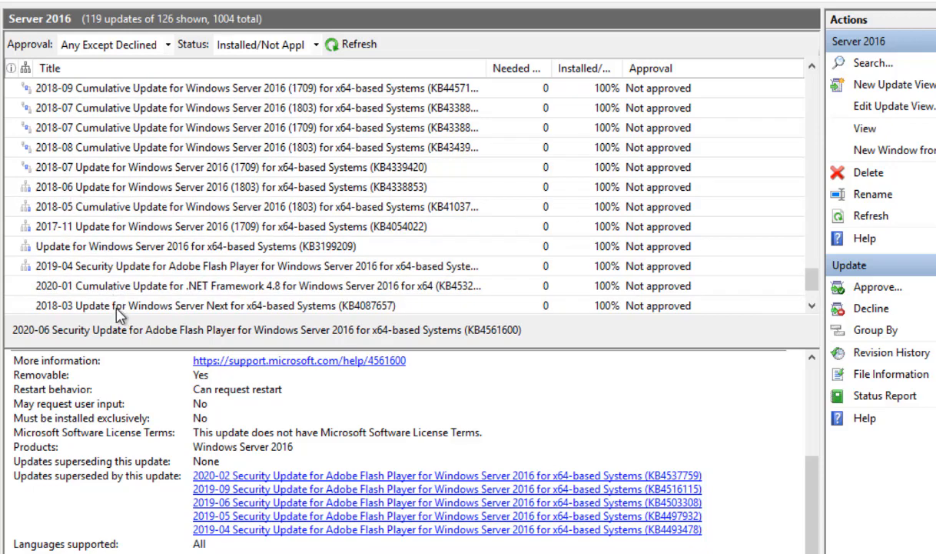
# - Enlarge the details pane and review which updates supersede the 2018-06 update KB4338853
pyautogui.moveTo(118, 318); pyautogui.dragTo(140, 207)
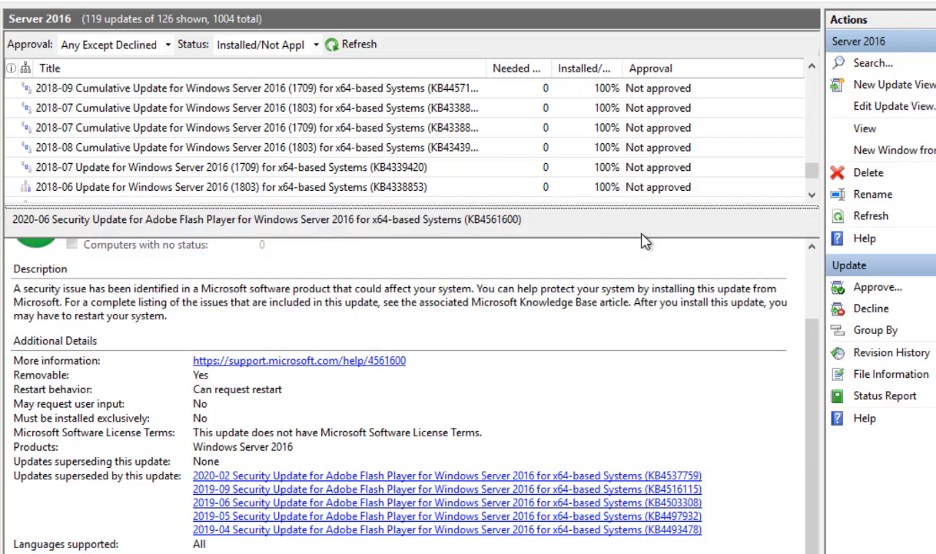
pyautogui.click(811, 195)
pyautogui.click(811, 195)
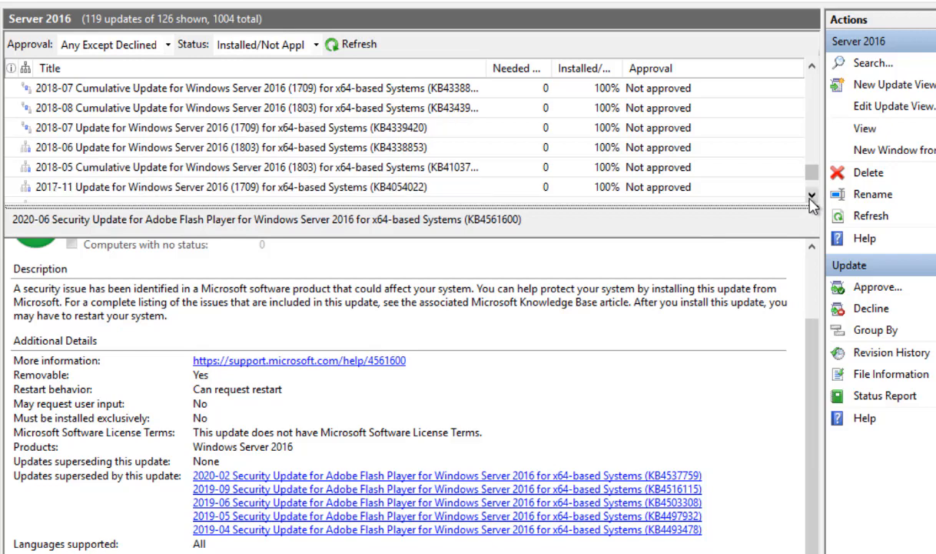
pyautogui.click(811, 195)
pyautogui.click(377, 127)
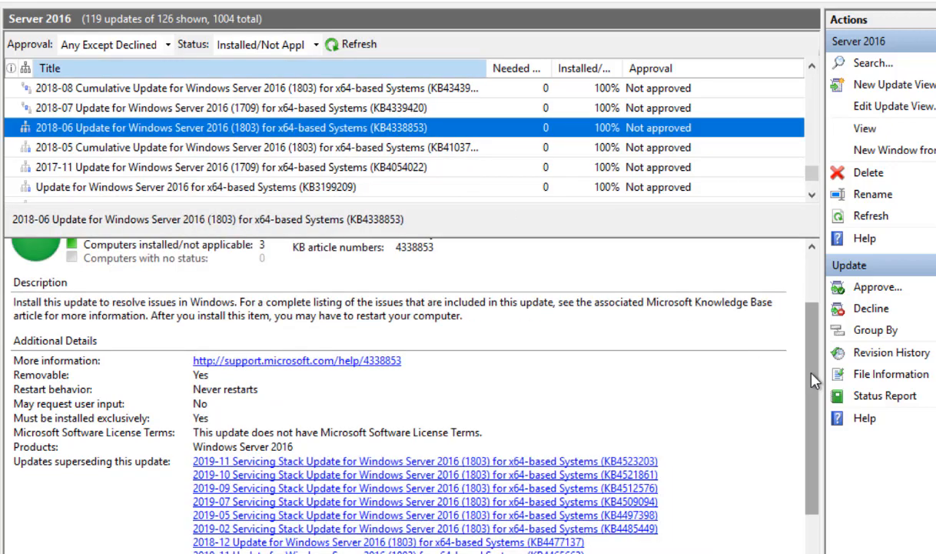
# - Decline the 2018-06 update KB4338853 for Windows Server 2016
pyautogui.scroll(-2, 811, 378)
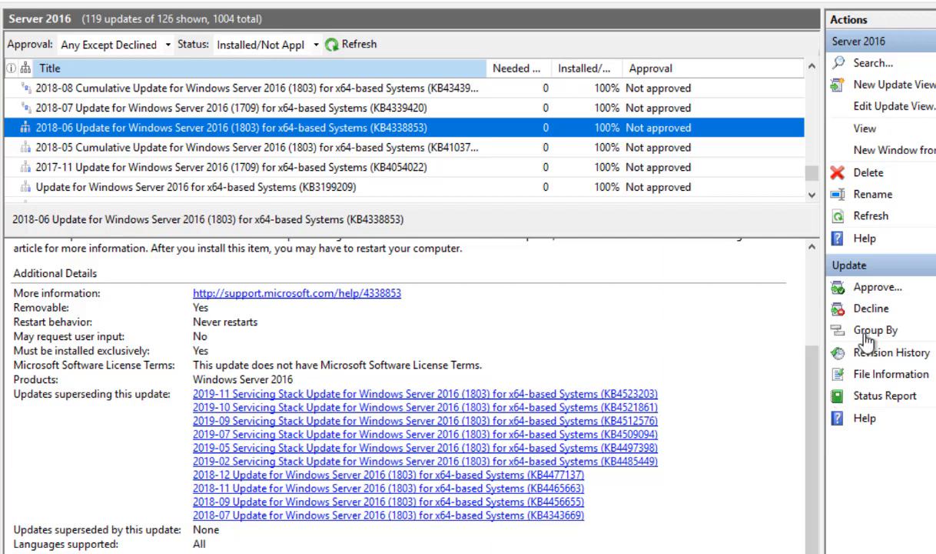
pyautogui.click(830, 308)
pyautogui.click(449, 372)
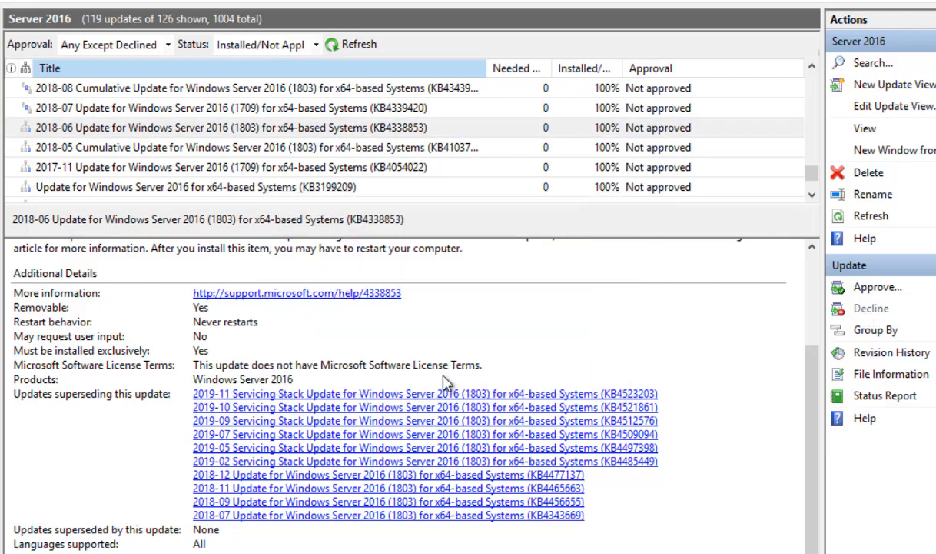
# - Decline the 2018-05 cumulative update KB4103721 for Windows Server 2016 (1803)
pyautogui.click(136, 150)
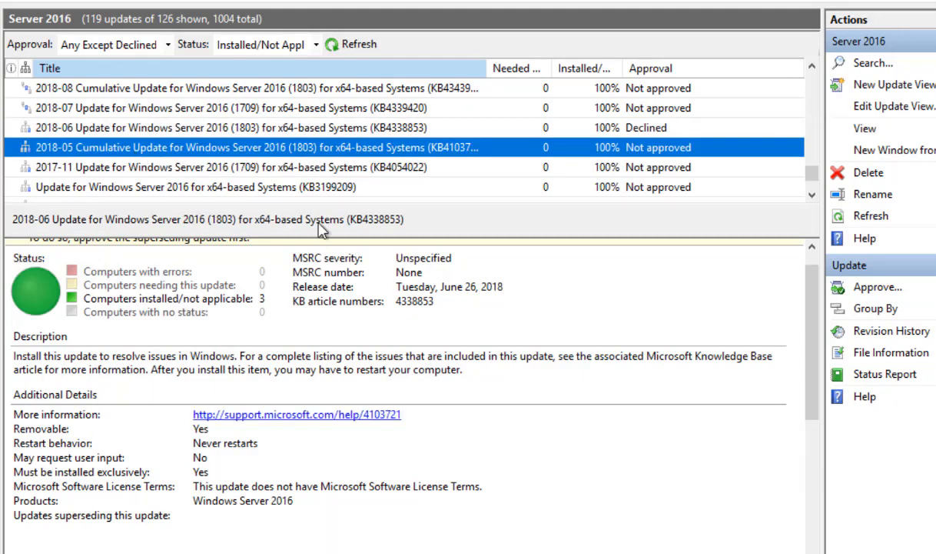
pyautogui.moveTo(813, 338); pyautogui.dragTo(809, 458)
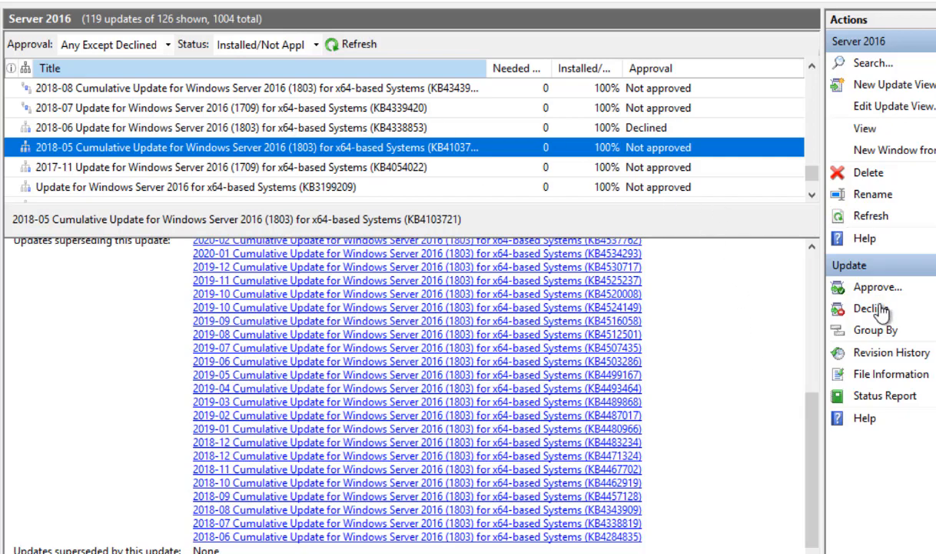
pyautogui.click(836, 309)
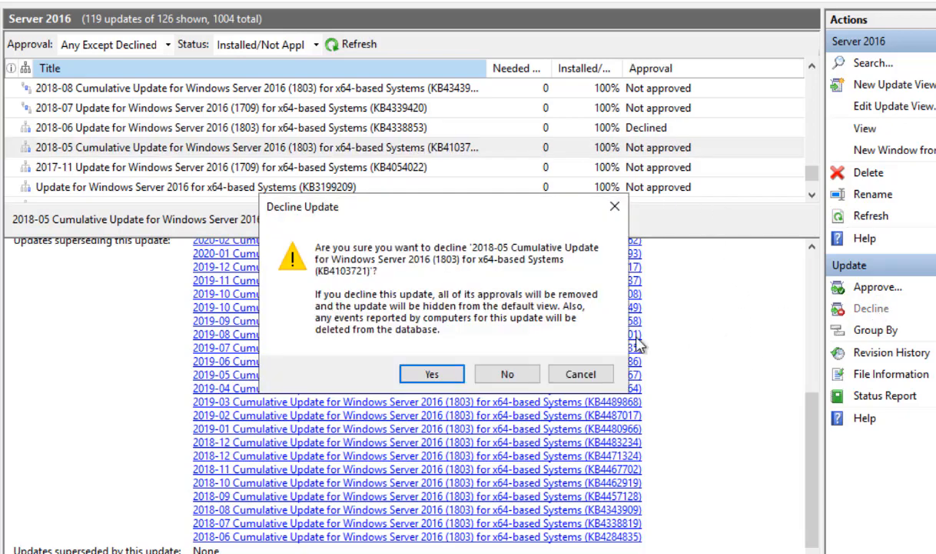
pyautogui.click(433, 374)
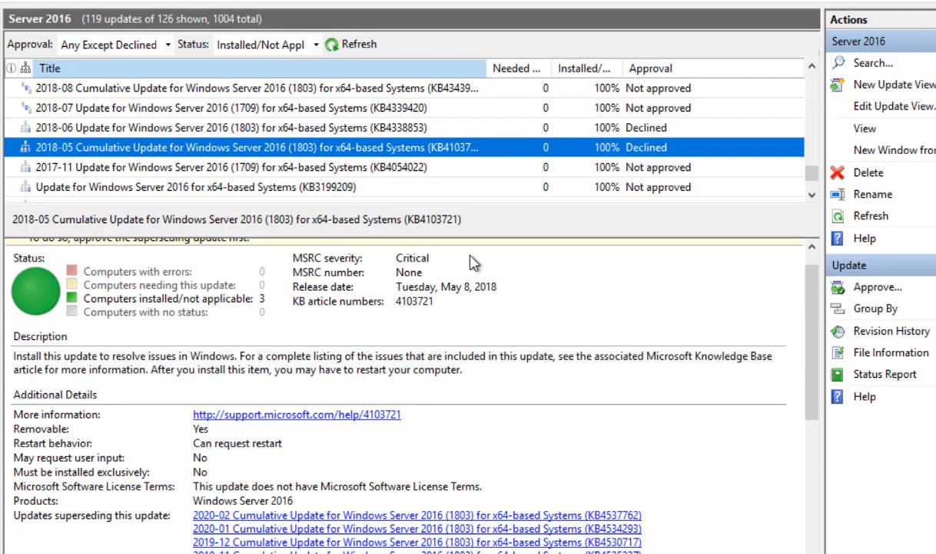
pyautogui.click(165, 167)
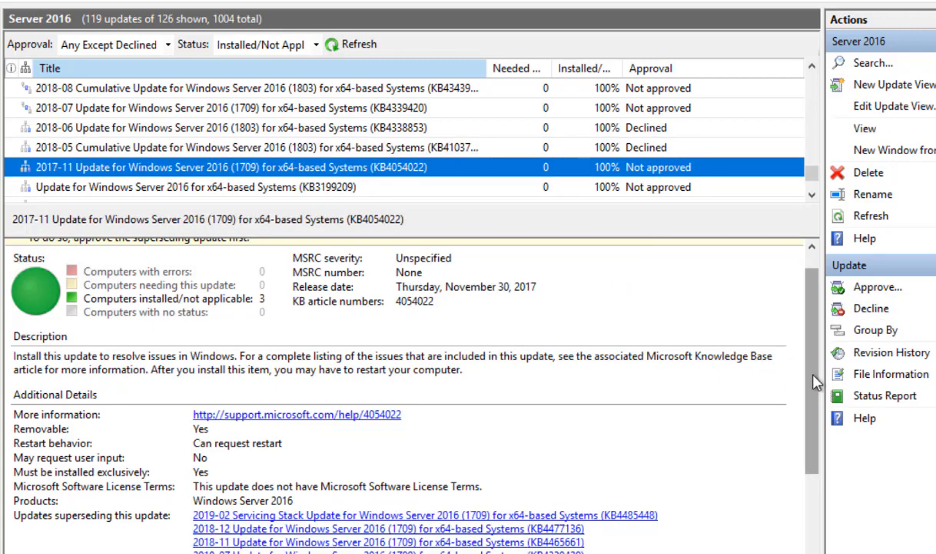
# - Decline the 2017-11 Windows Server 2016 (1709) update KB4054022
pyautogui.moveTo(814, 375); pyautogui.dragTo(796, 513)
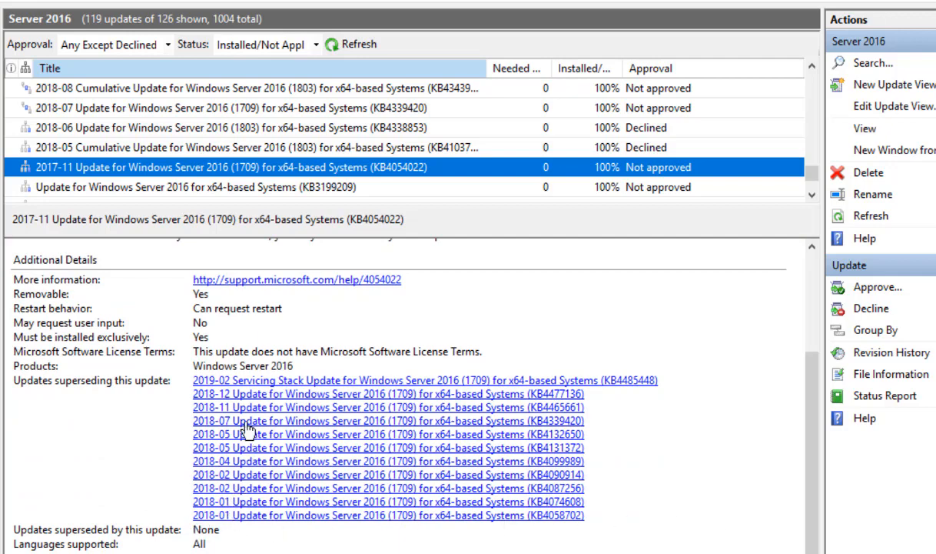
pyautogui.click(860, 308)
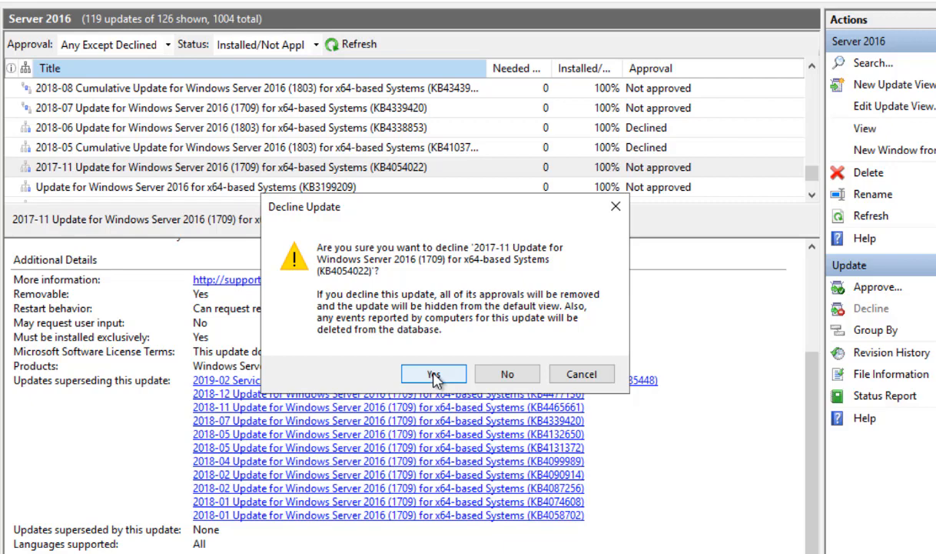
pyautogui.click(582, 374)
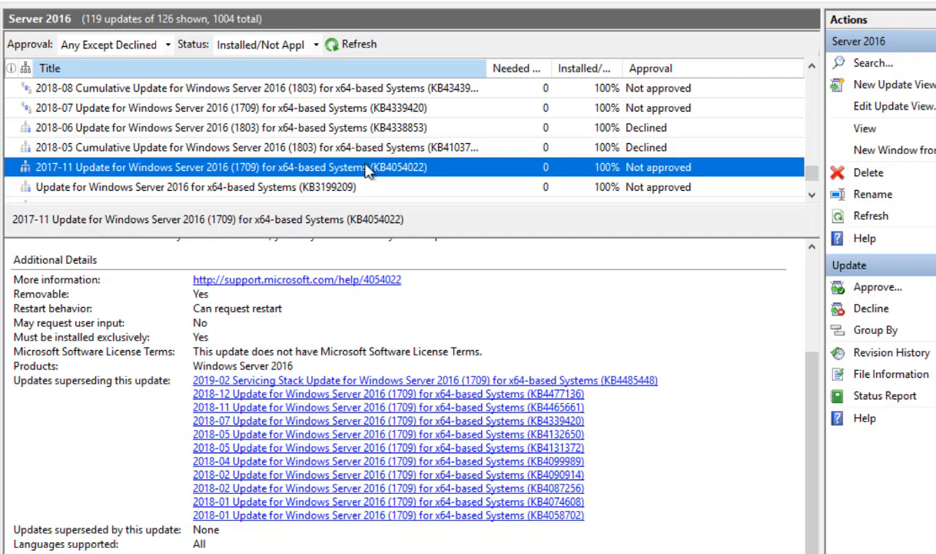
pyautogui.click(861, 308)
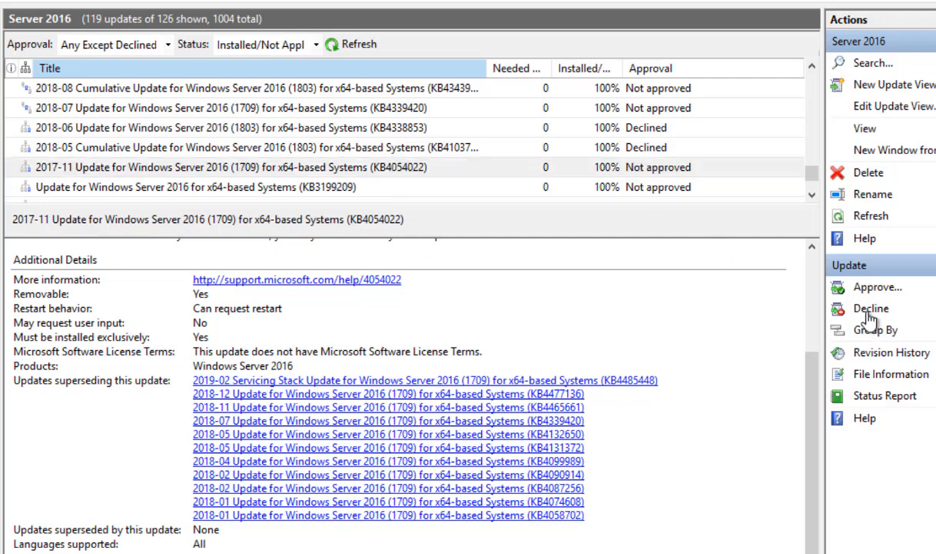
pyautogui.click(434, 375)
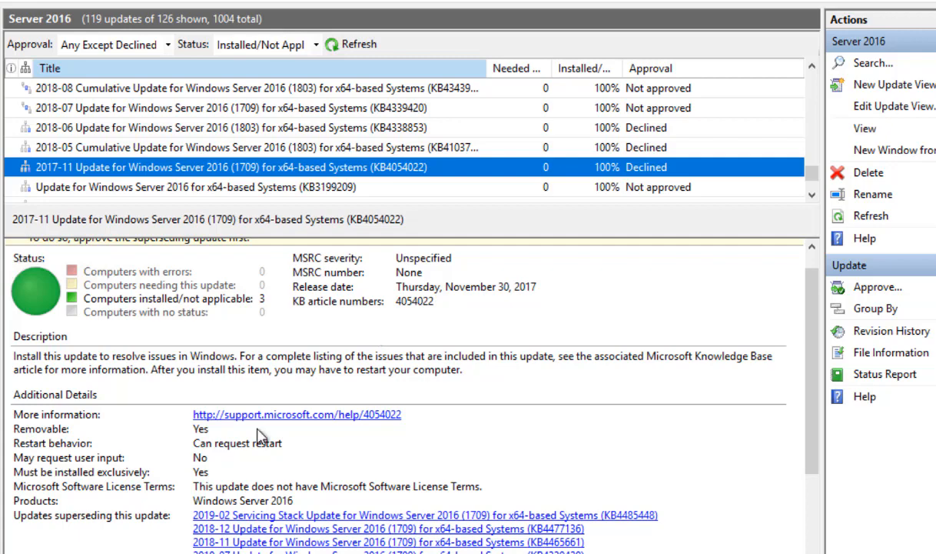
pyautogui.moveTo(813, 173); pyautogui.dragTo(804, 81)
# - Select only the 2020-06 Adobe Flash Player security update and bring up its Approve Updates dialog
pyautogui.click(196, 90)
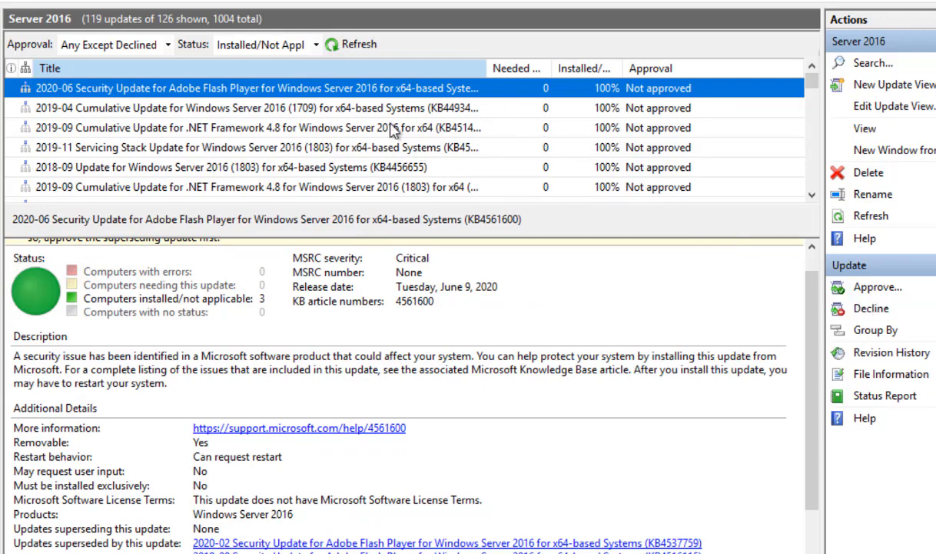
pyautogui.keyDown('ctrl'); pyautogui.click(366, 110); pyautogui.keyUp('ctrl')
pyautogui.keyDown('ctrl'); pyautogui.click(369, 152); pyautogui.keyUp('ctrl')
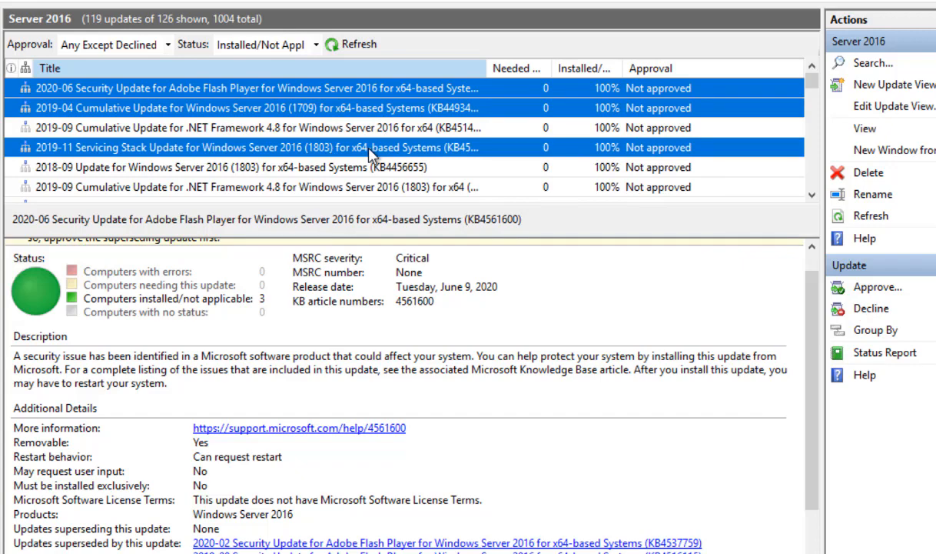
pyautogui.click(369, 149)
pyautogui.click(384, 89)
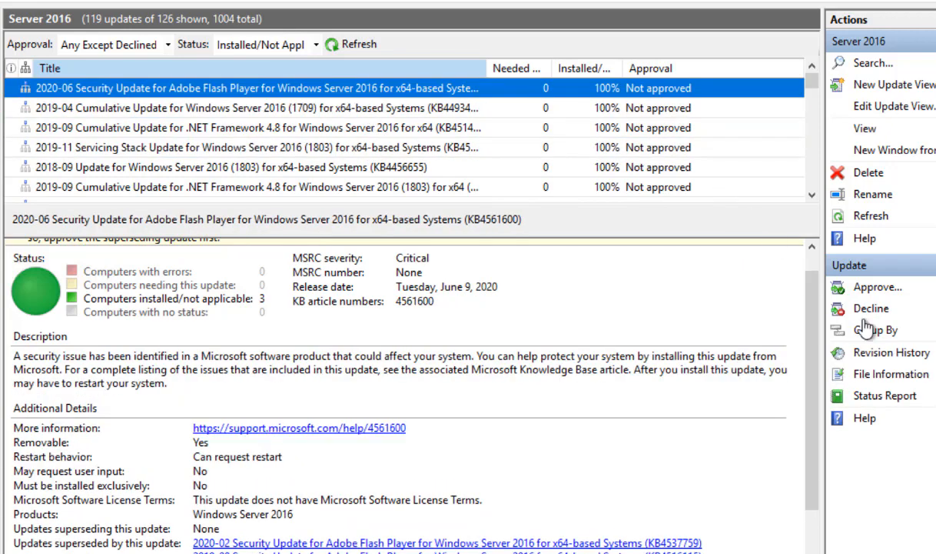
pyautogui.click(869, 290)
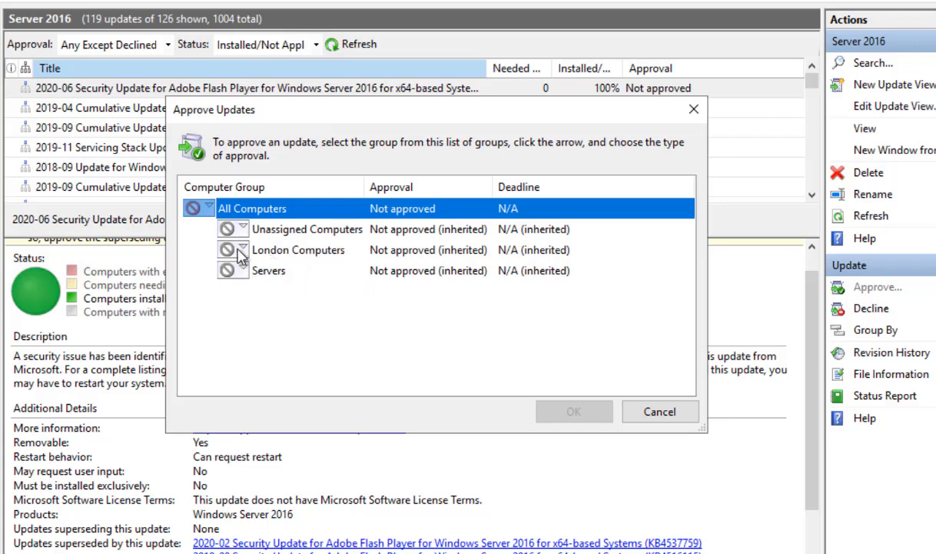
# - Approve Flash Player update KB4561600 for install on the Servers group and close the progress report
pyautogui.click(206, 208)
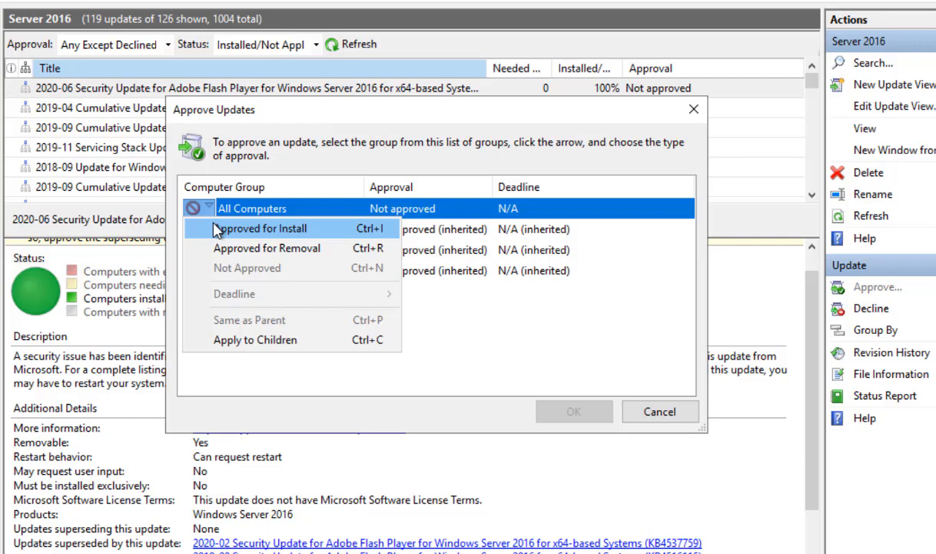
pyautogui.click(535, 310)
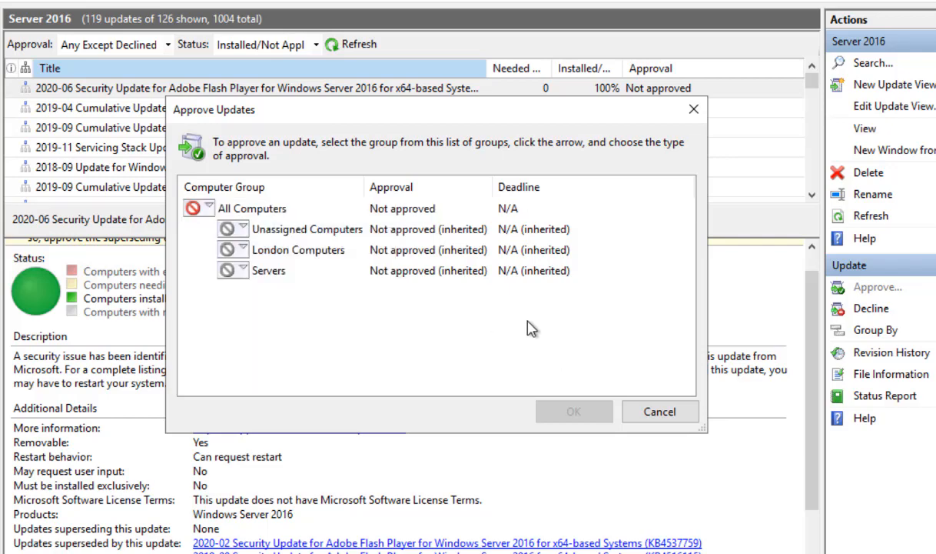
pyautogui.click(230, 270)
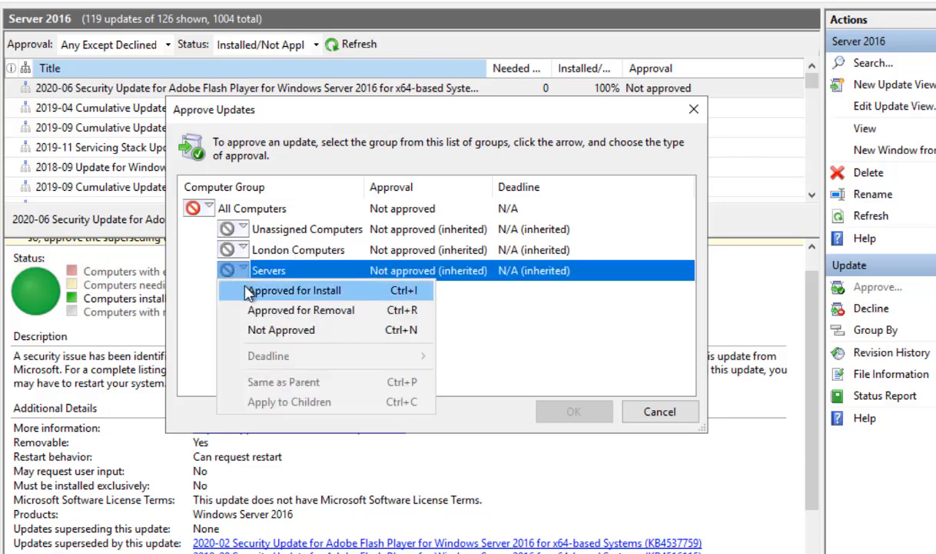
pyautogui.click(540, 344)
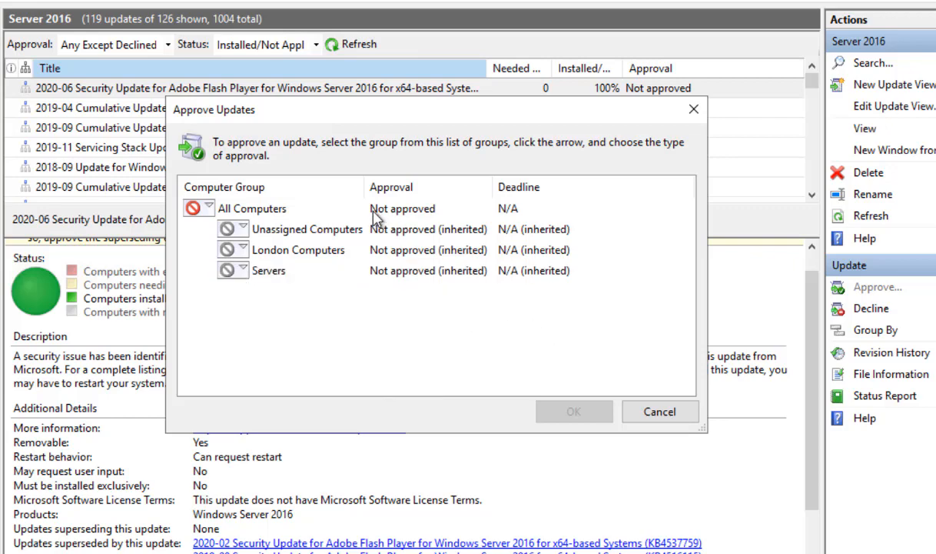
pyautogui.click(650, 405)
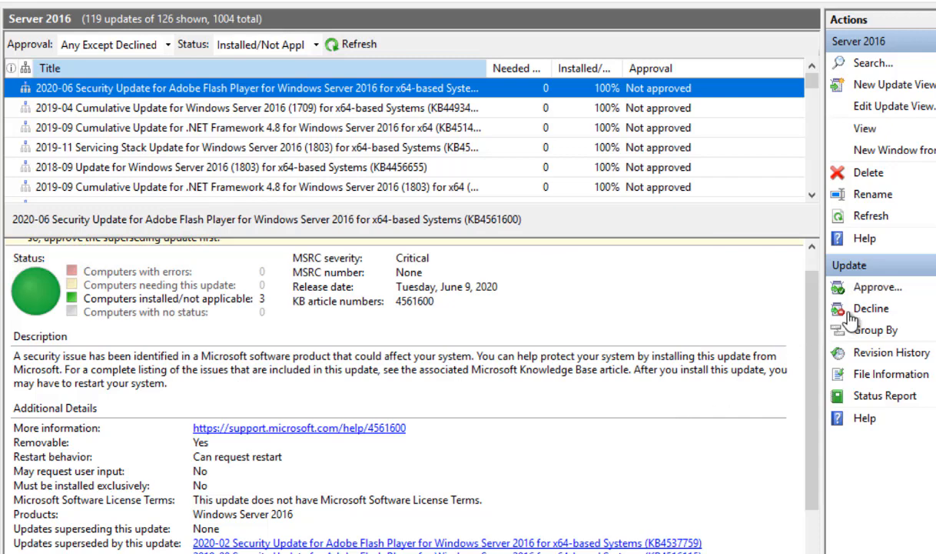
pyautogui.click(876, 289)
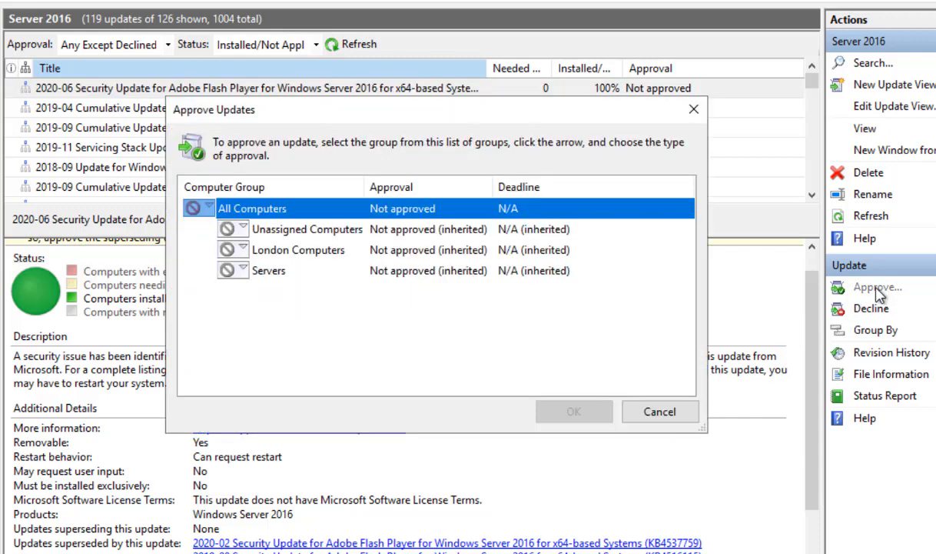
pyautogui.press('Down')
pyautogui.press('Down')
pyautogui.press('Down')
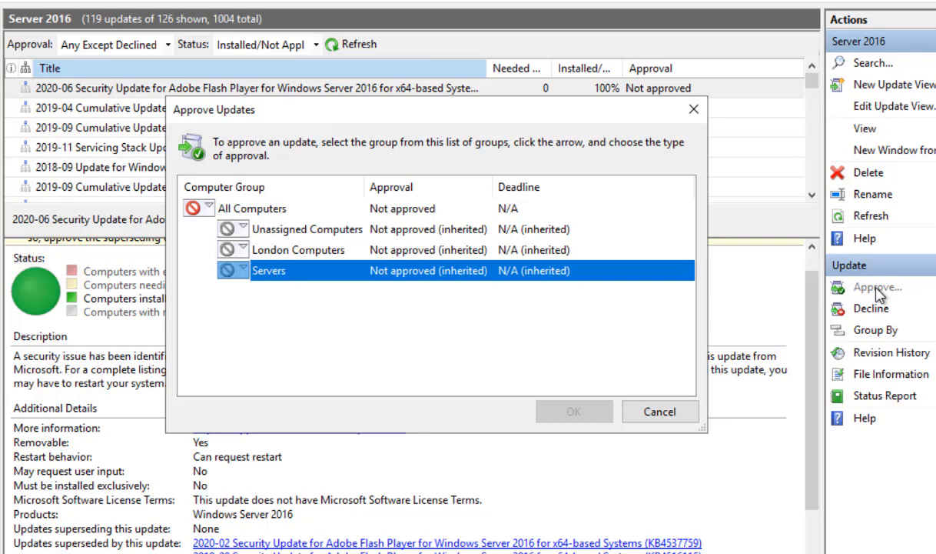
pyautogui.hotkey('ctrl', 'i')
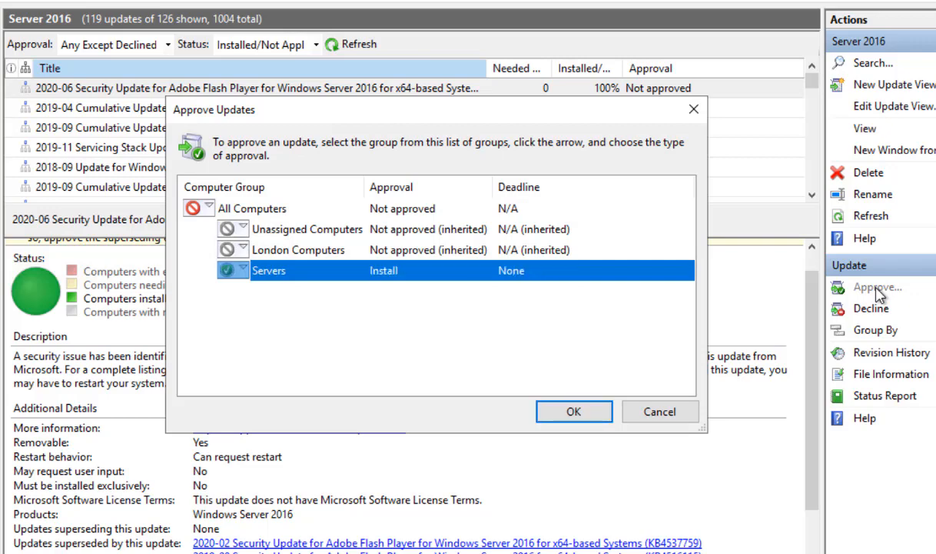
pyautogui.press('Return')
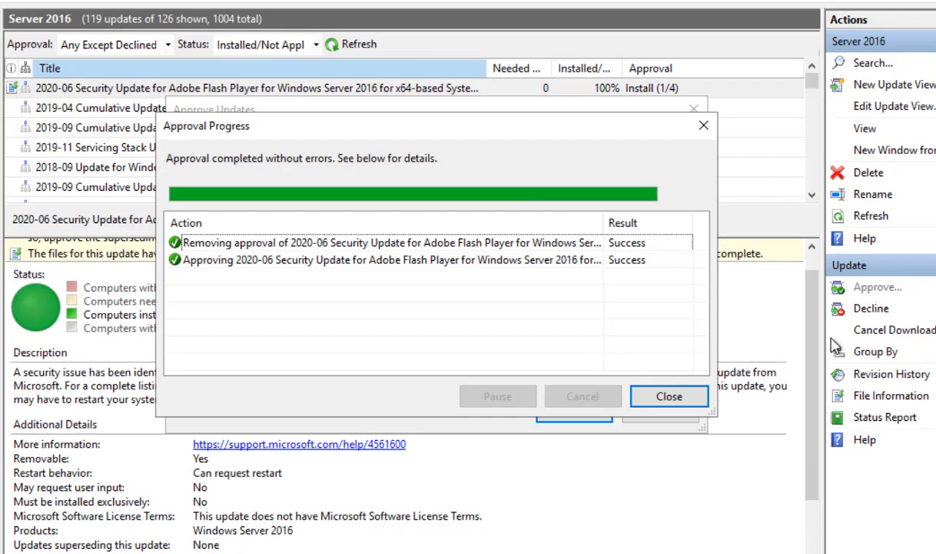
pyautogui.click(660, 394)
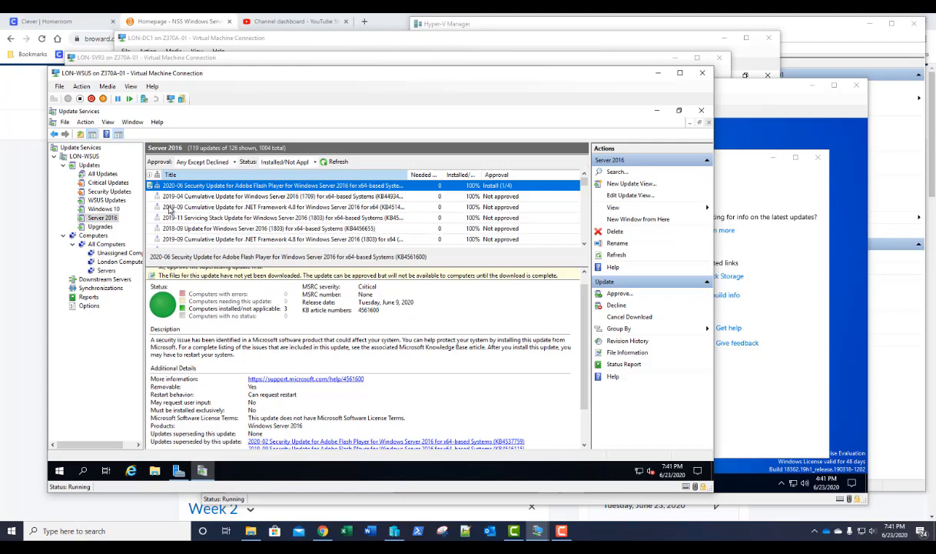
# - Start a new update view under Updates filtered to the Definition Updates classification only
pyautogui.rightClick(91, 166)
pyautogui.click(117, 183)
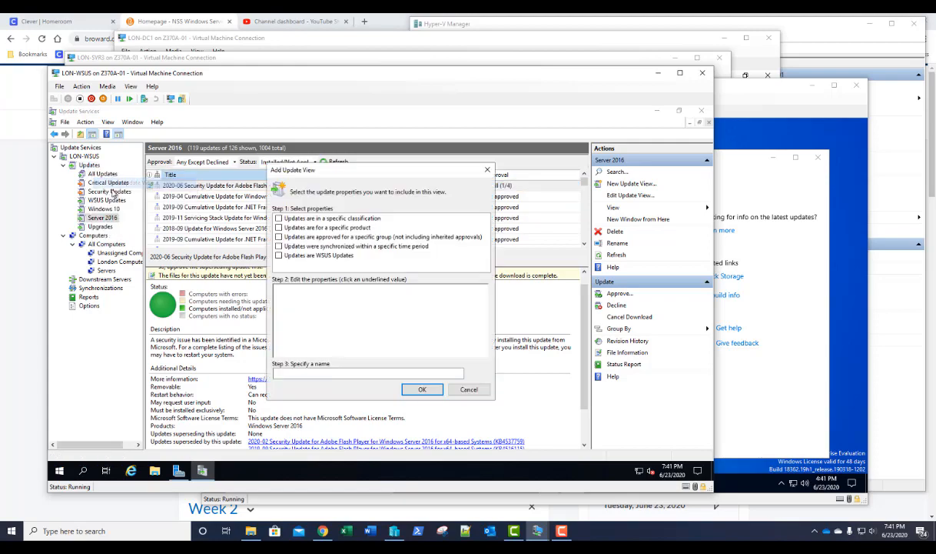
pyautogui.click(279, 218)
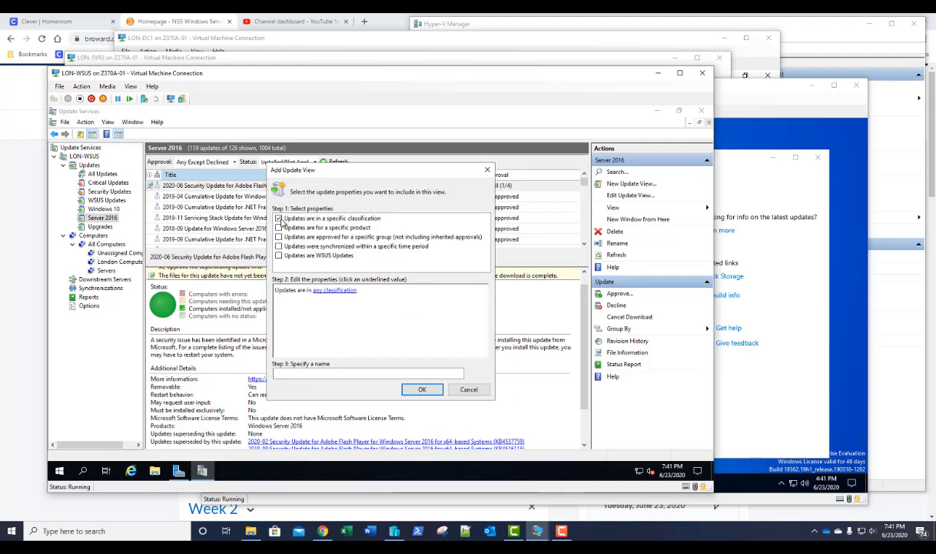
pyautogui.click(317, 289)
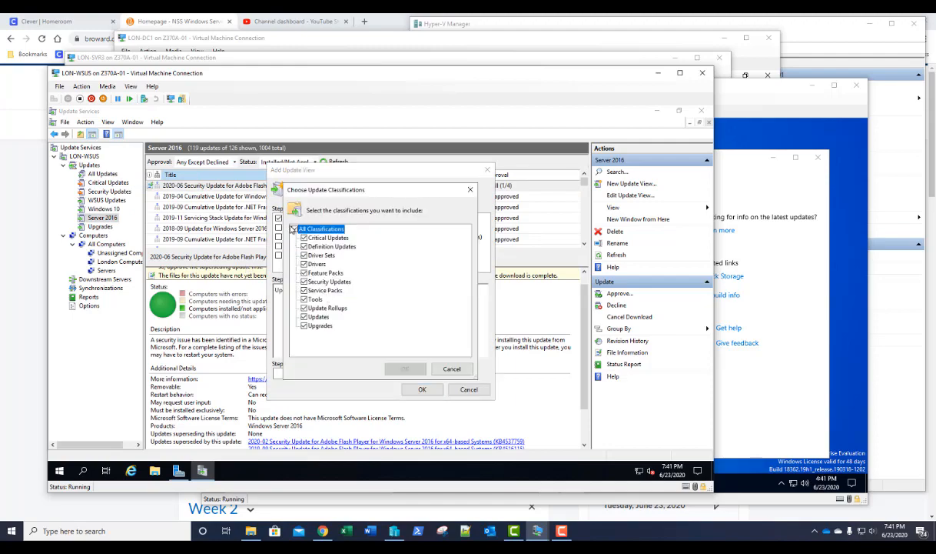
pyautogui.click(293, 228)
pyautogui.click(304, 246)
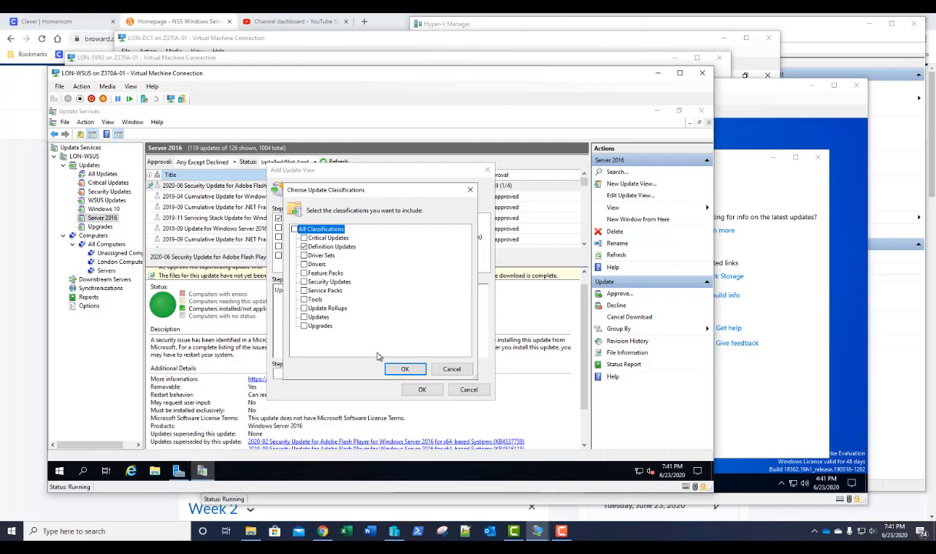
pyautogui.click(405, 368)
pyautogui.click(357, 373)
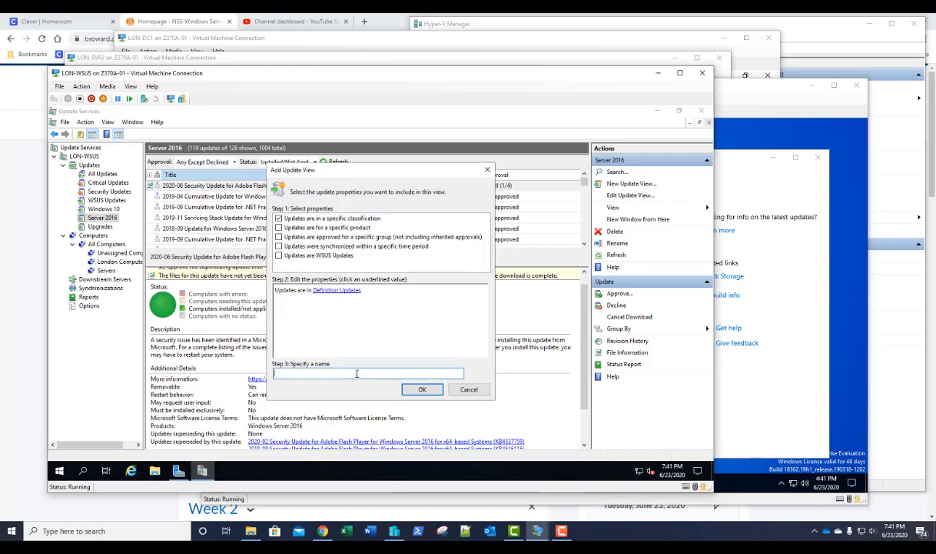
# - Name the view 'Definition Updates' and save it
pyautogui.write('Definit')
pyautogui.press('BackSpace')
pyautogui.write('tion updates')
pyautogui.press('Delete')
pyautogui.write('U')
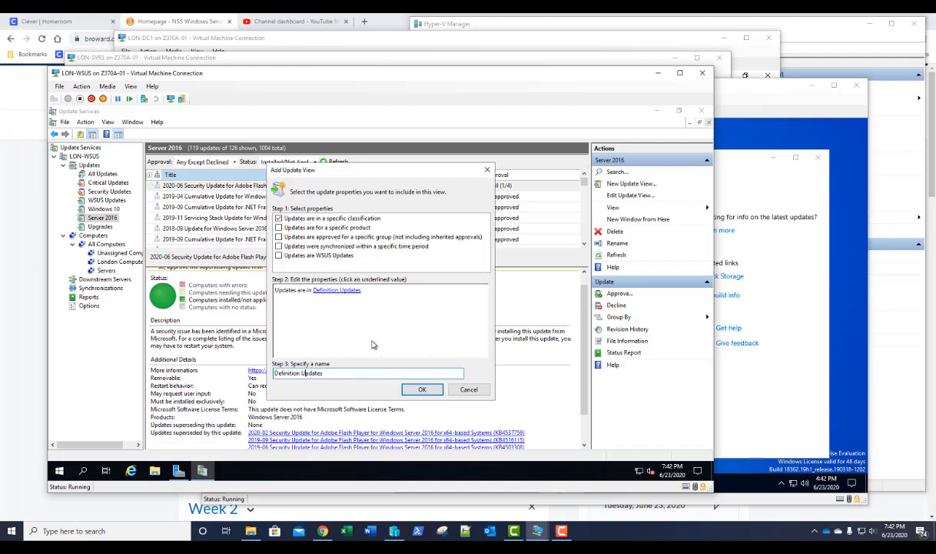
pyautogui.click(421, 390)
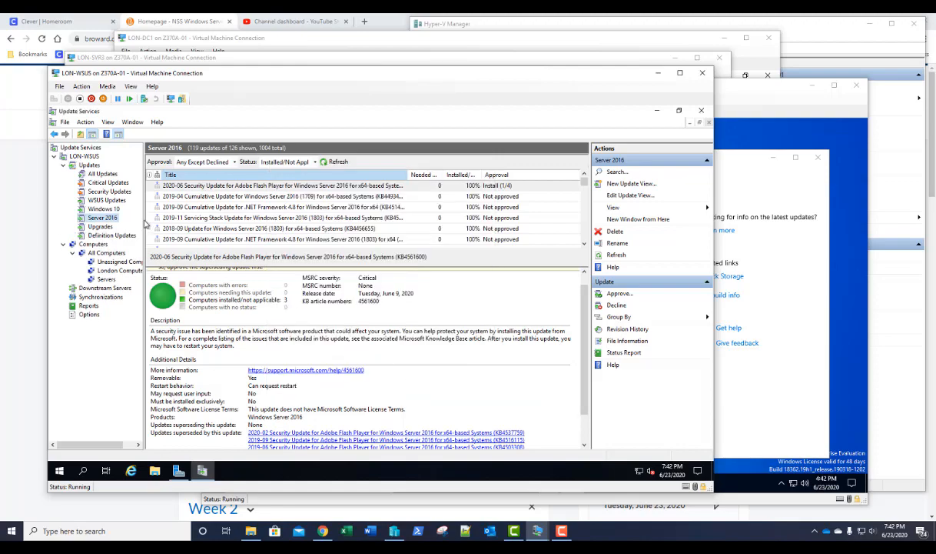
# - Go from Updates to the server Options page and open Automatic Approvals
pyautogui.click(89, 166)
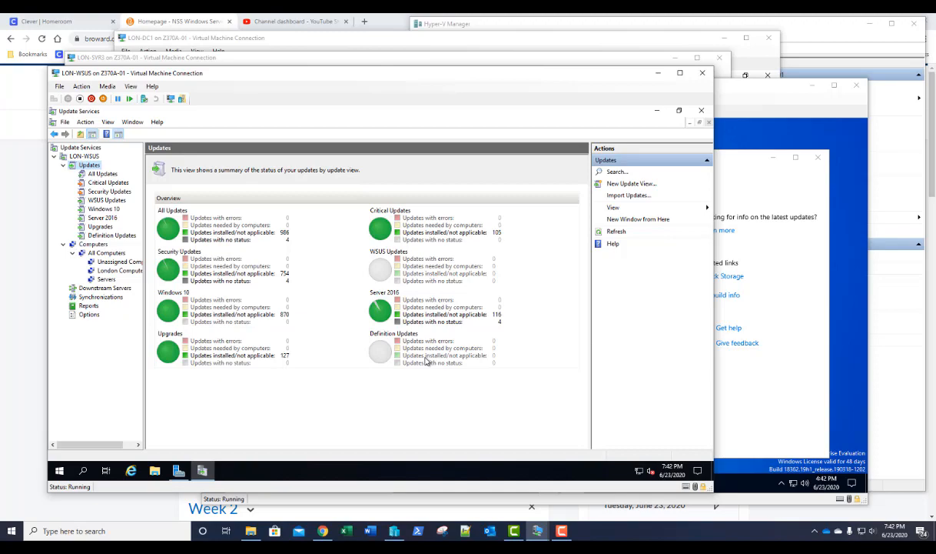
pyautogui.click(87, 314)
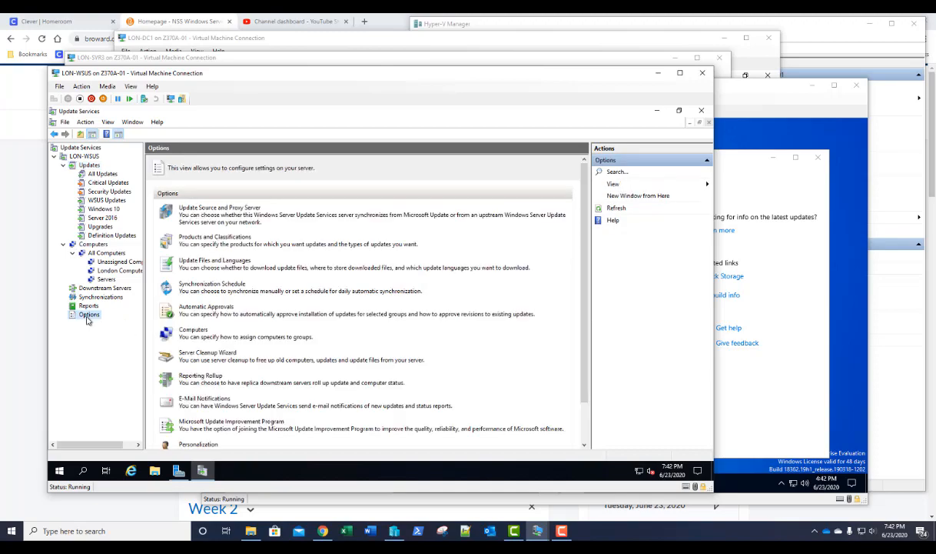
pyautogui.click(201, 308)
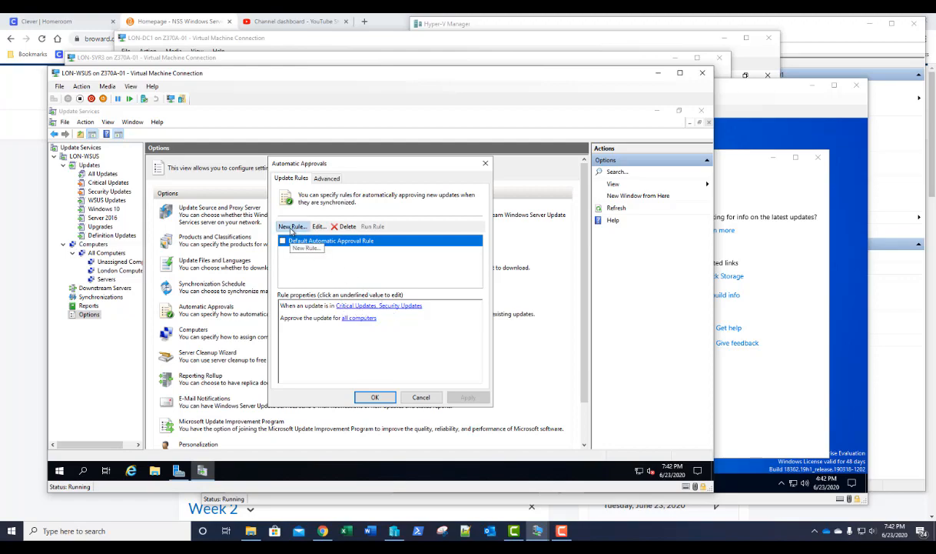
# - Create a new approval rule limited to the Definition Updates classification
pyautogui.click(292, 226)
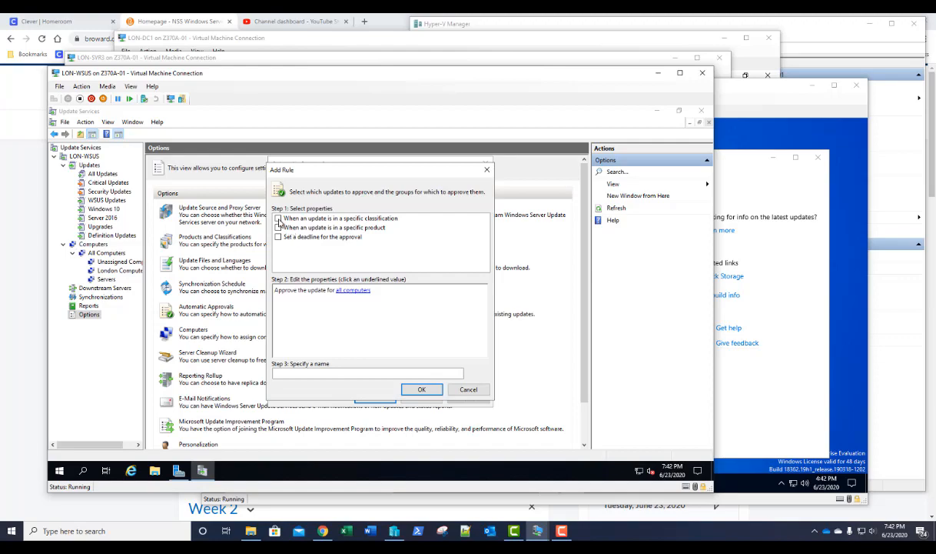
pyautogui.click(279, 219)
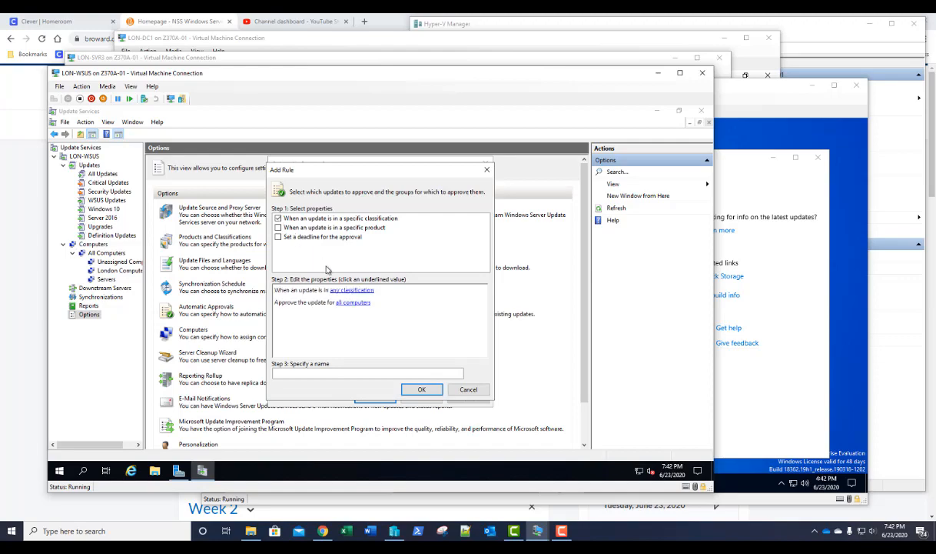
pyautogui.click(344, 290)
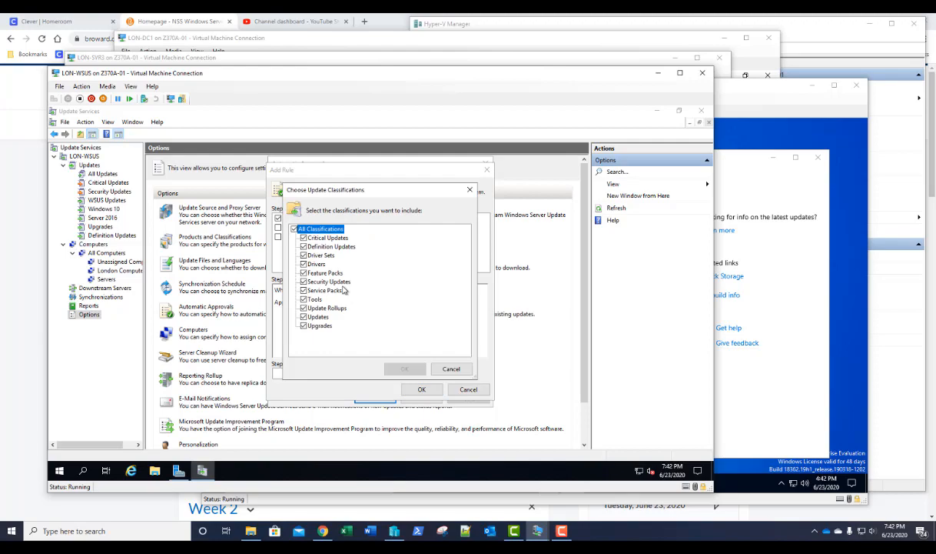
pyautogui.click(293, 229)
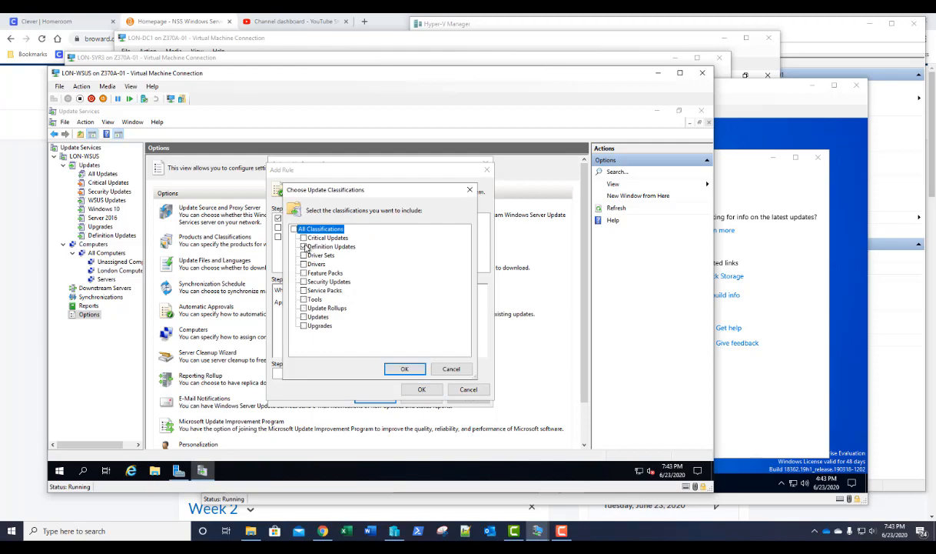
pyautogui.click(304, 246)
pyautogui.click(403, 369)
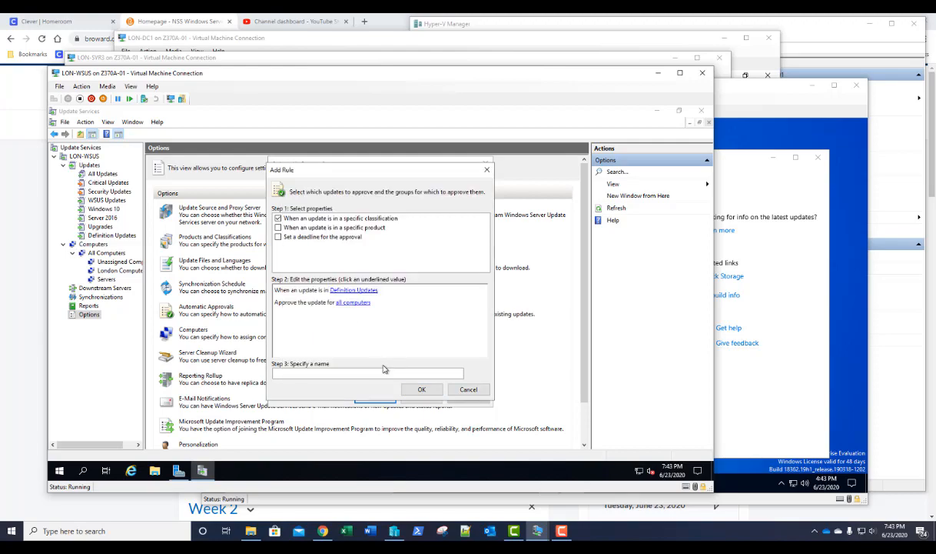
# - Name the rule 'Def Updates', save it, and close Automatic Approvals
pyautogui.click(331, 375)
pyautogui.write('def Up')
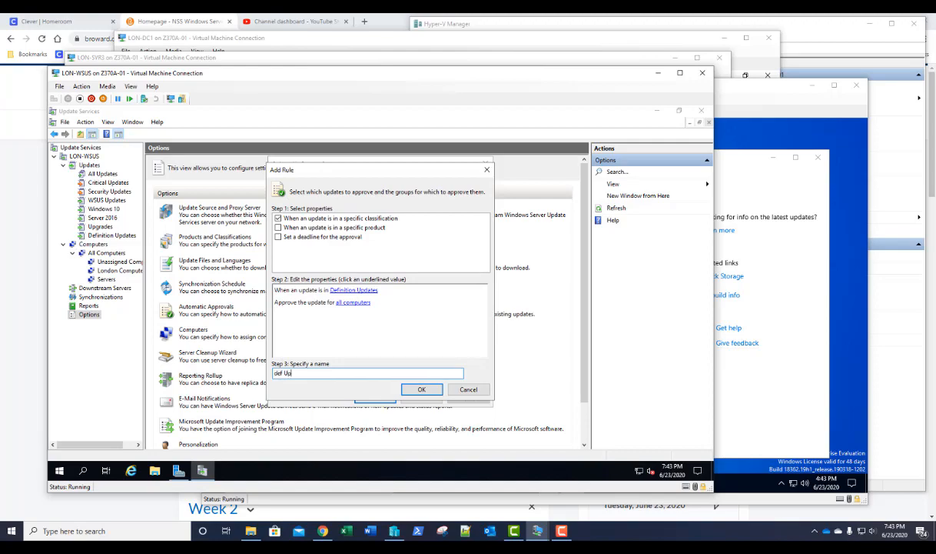
pyautogui.write('dates')
pyautogui.write('d')
pyautogui.press('BackSpace')
pyautogui.press('Delete')
pyautogui.write('D')
pyautogui.click(422, 391)
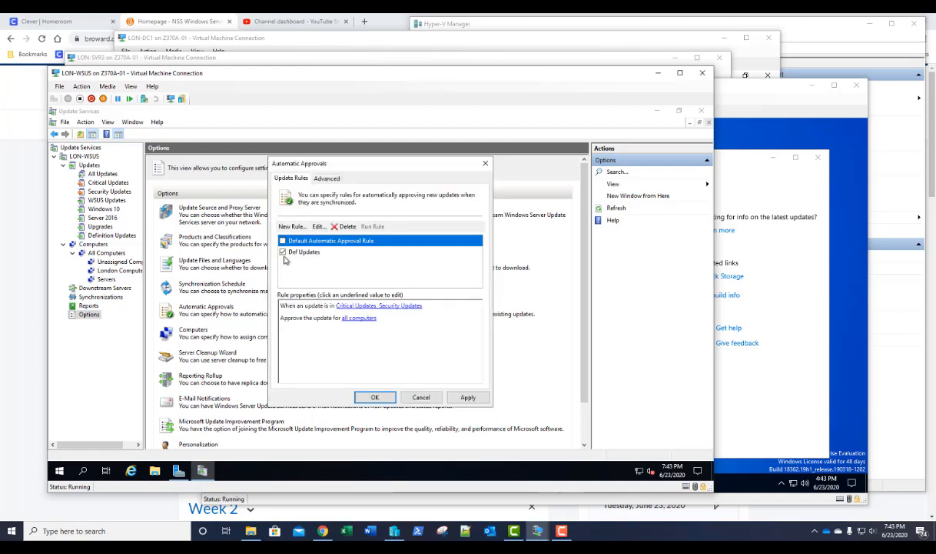
pyautogui.click(373, 396)
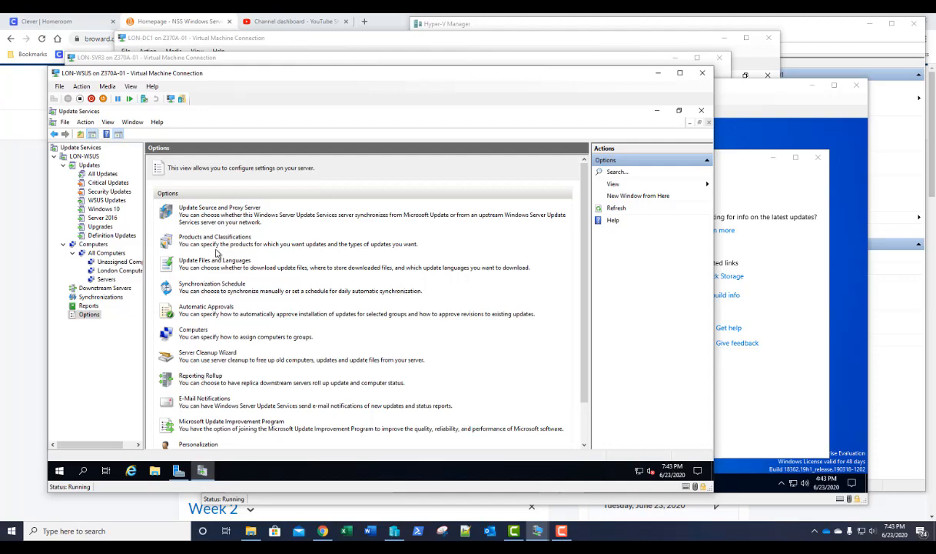
pyautogui.click(84, 157)
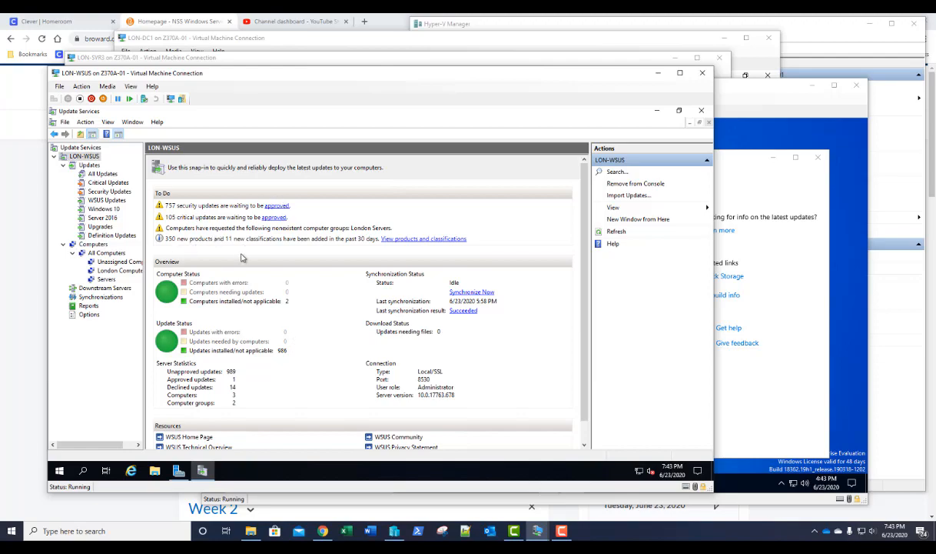
pyautogui.click(89, 164)
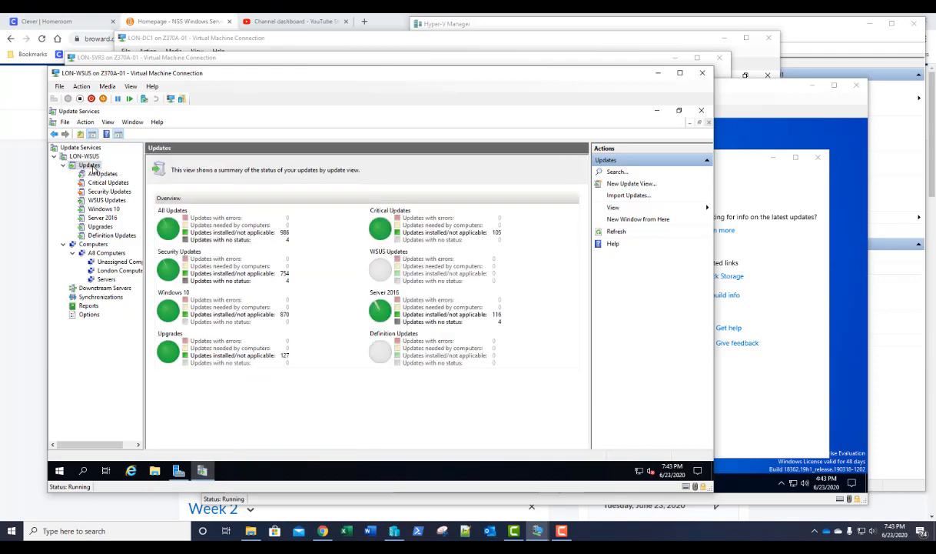
pyautogui.click(92, 316)
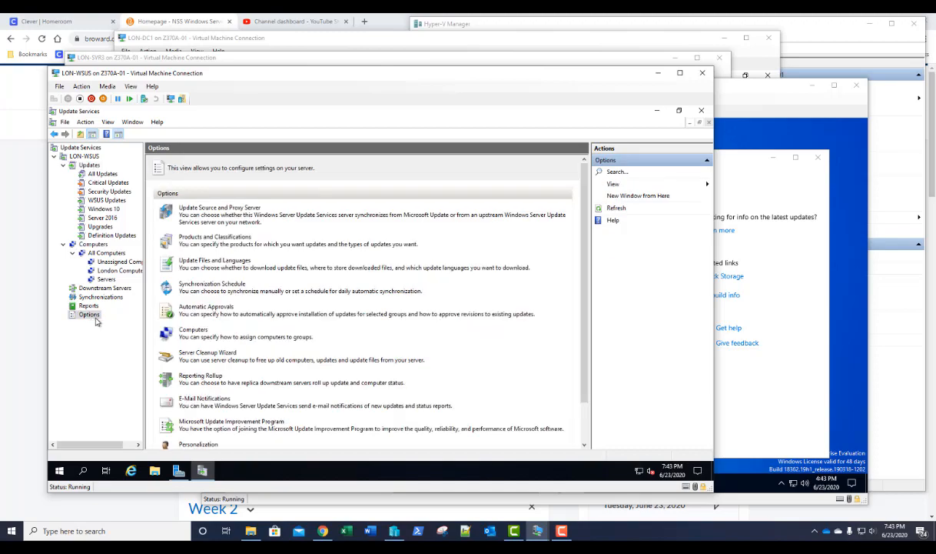
# - Review the E-Mail Server settings in E-Mail Notifications
pyautogui.click(200, 399)
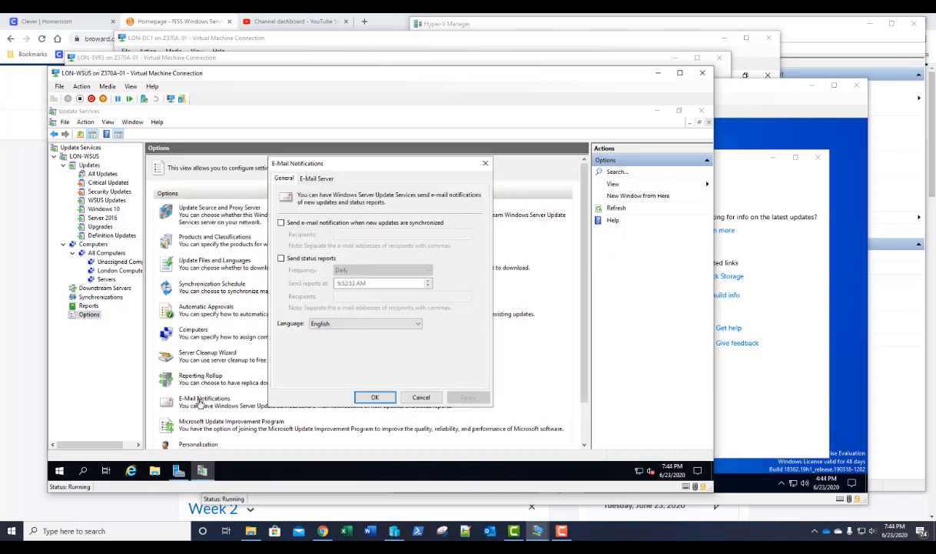
pyautogui.click(317, 179)
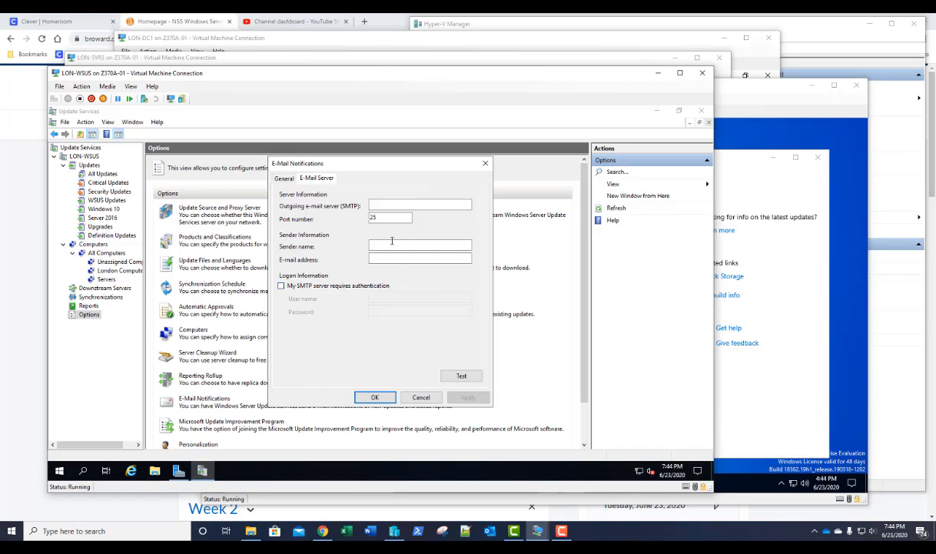
pyautogui.click(280, 177)
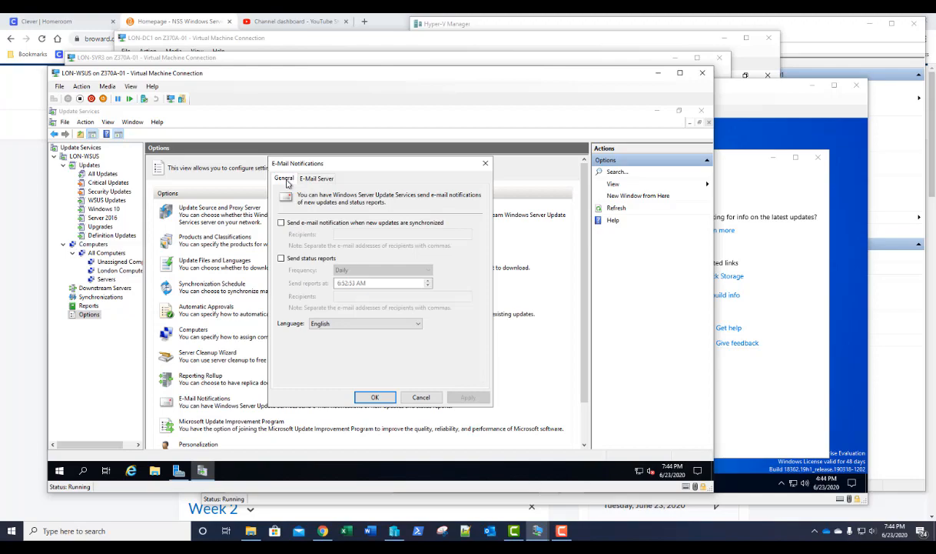
# - Tick new-update alerts and Daily status reports, cancel without saving, then show the LON-WSUS overview
pyautogui.click(280, 222)
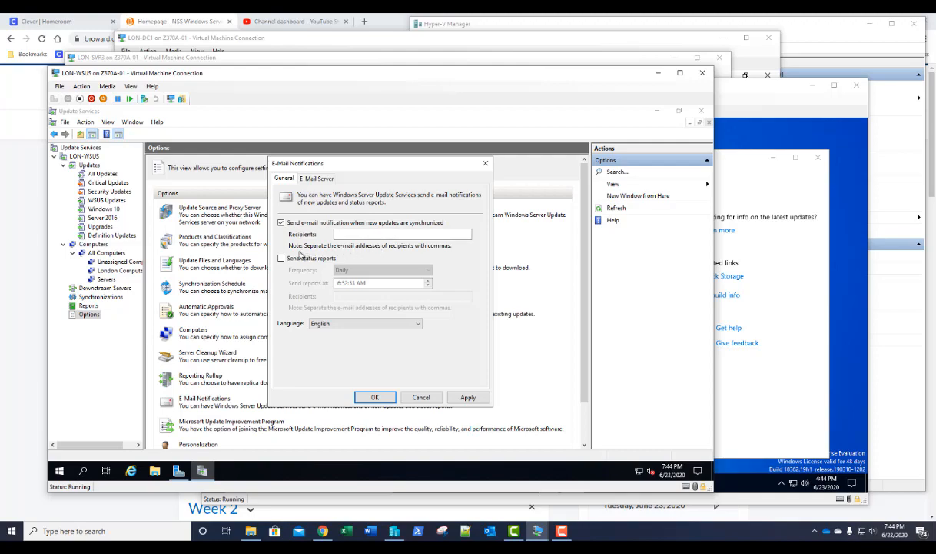
pyautogui.click(282, 259)
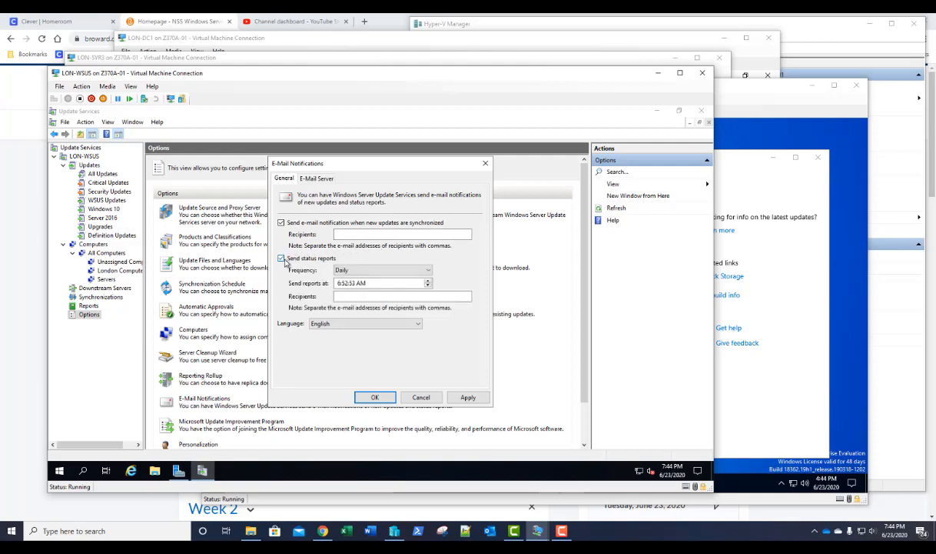
pyautogui.click(341, 271)
pyautogui.click(343, 273)
pyautogui.click(419, 396)
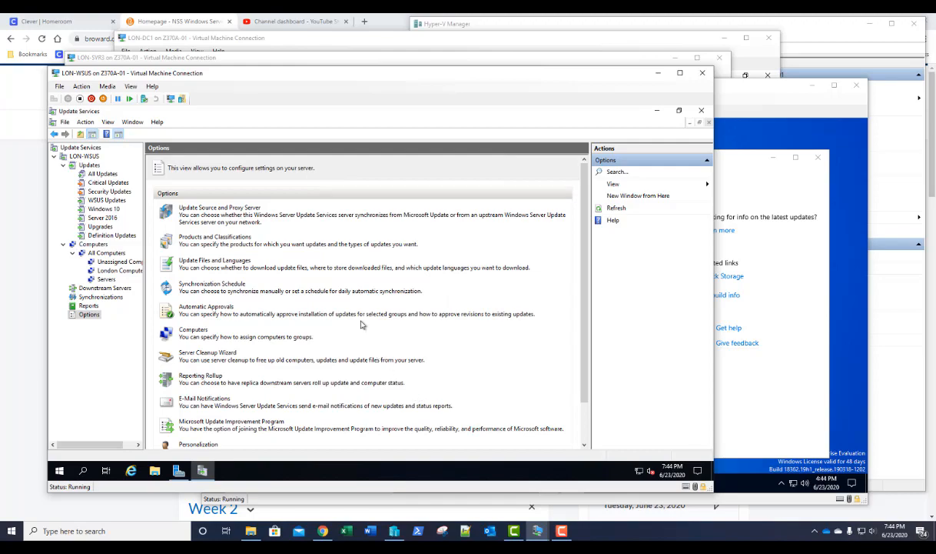
pyautogui.click(81, 155)
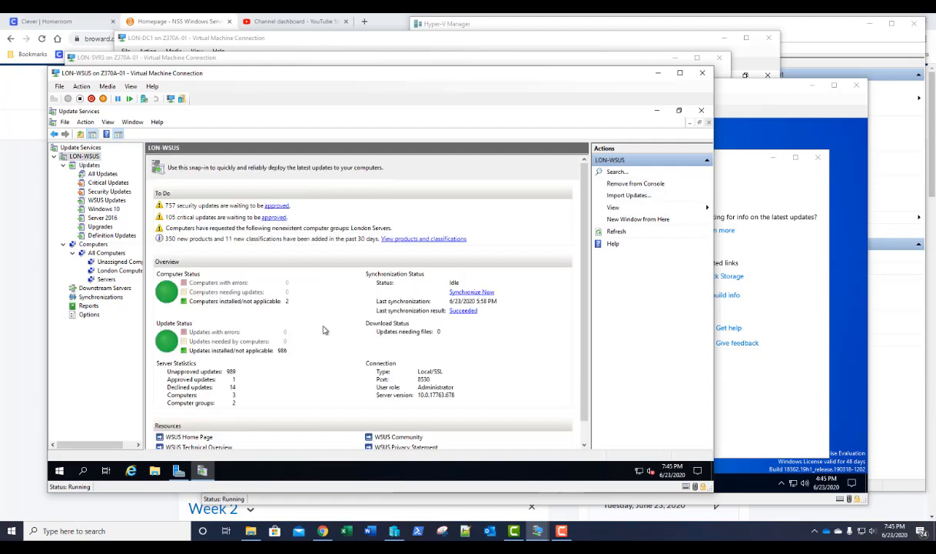